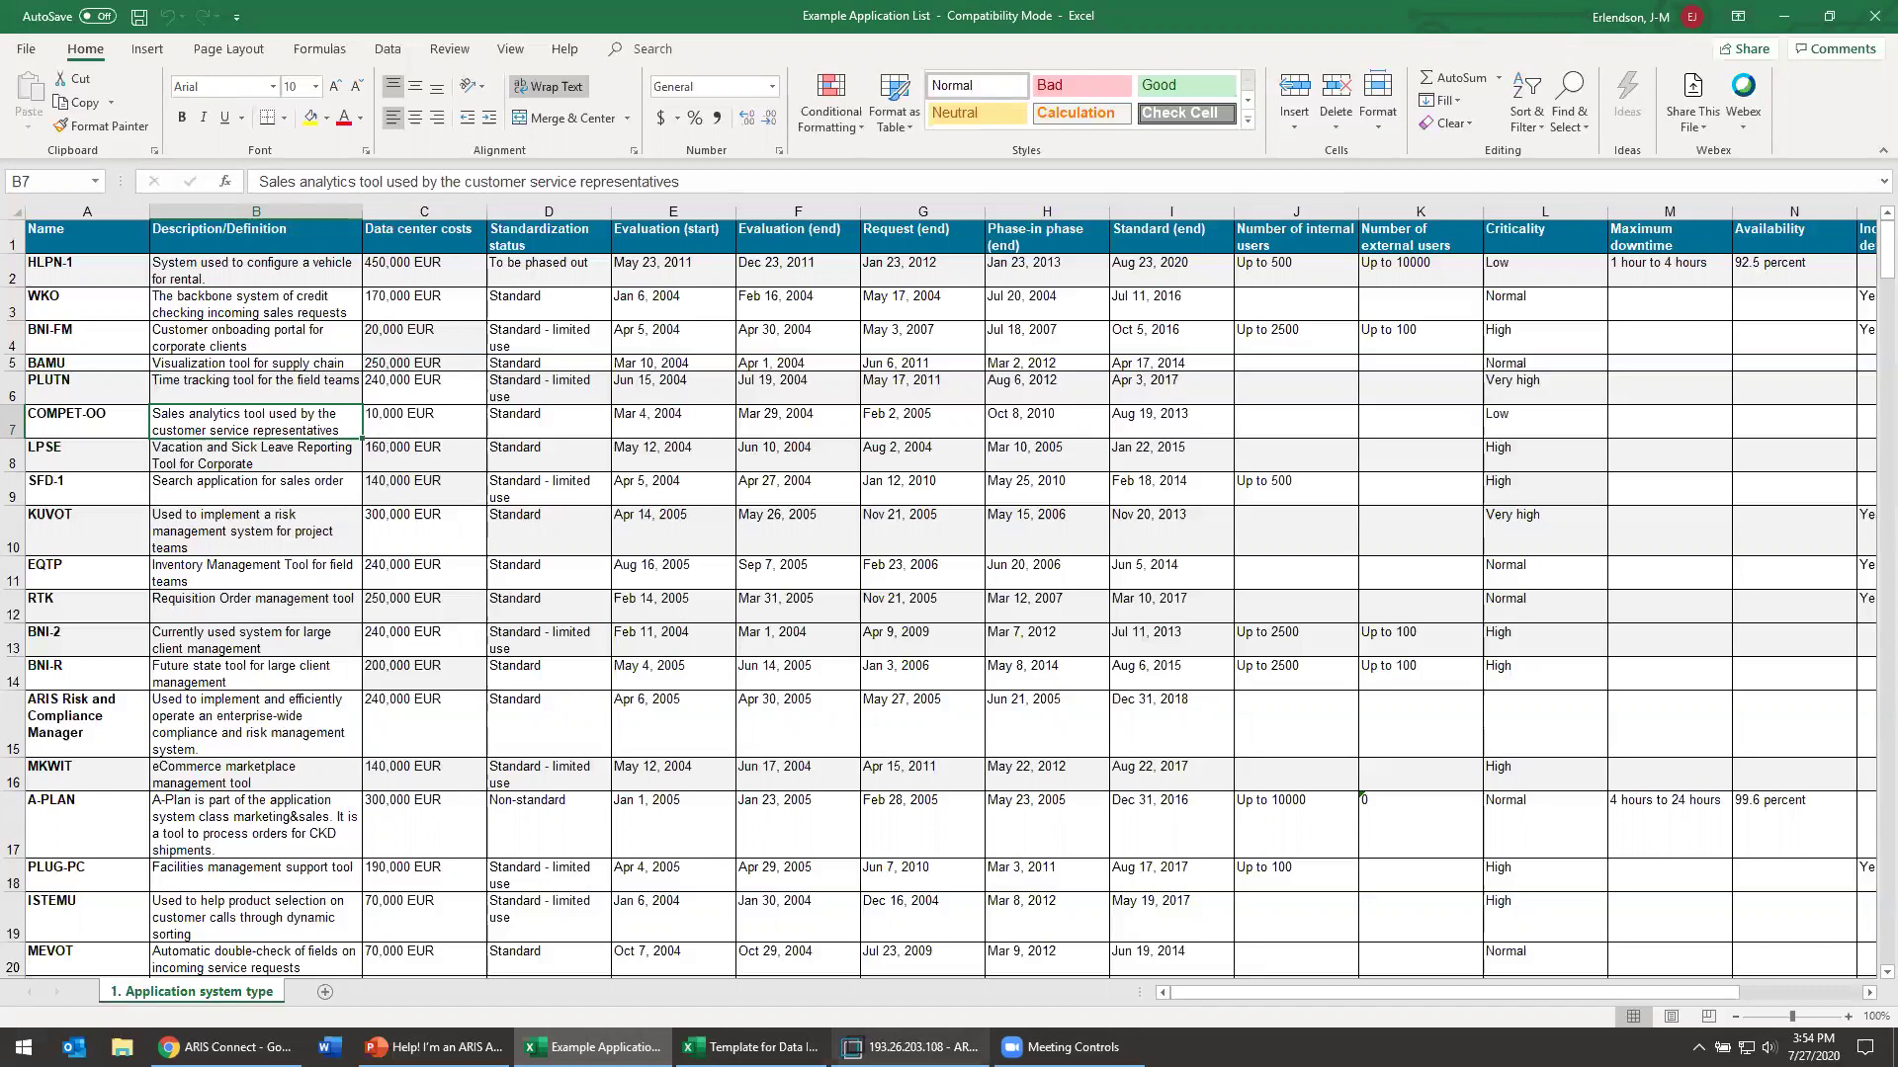
# Step: Leave the Example Application List workbook and bring ARIS Architect's database explorer to the front
pyautogui.click(909, 1047)
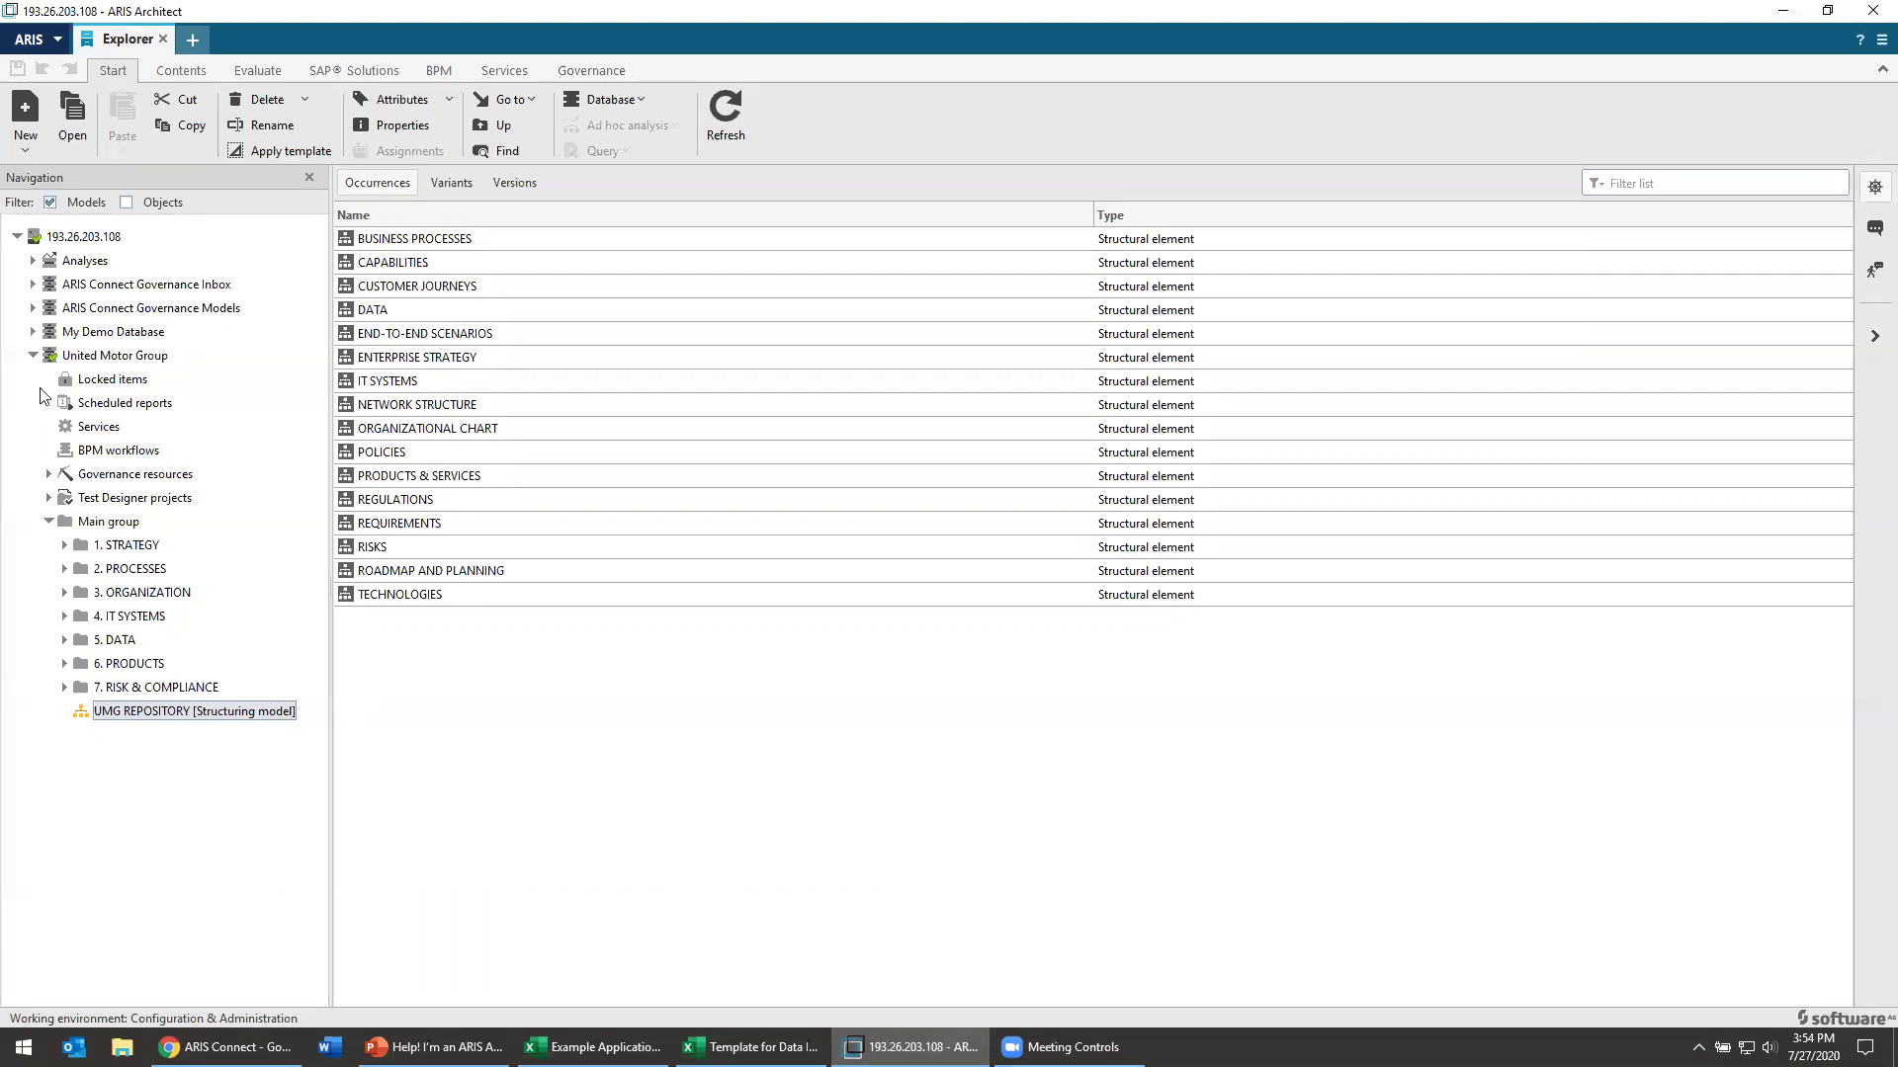
# Step: Open My Demo Database, expand Main group and start a report on it
pyautogui.click(33, 355)
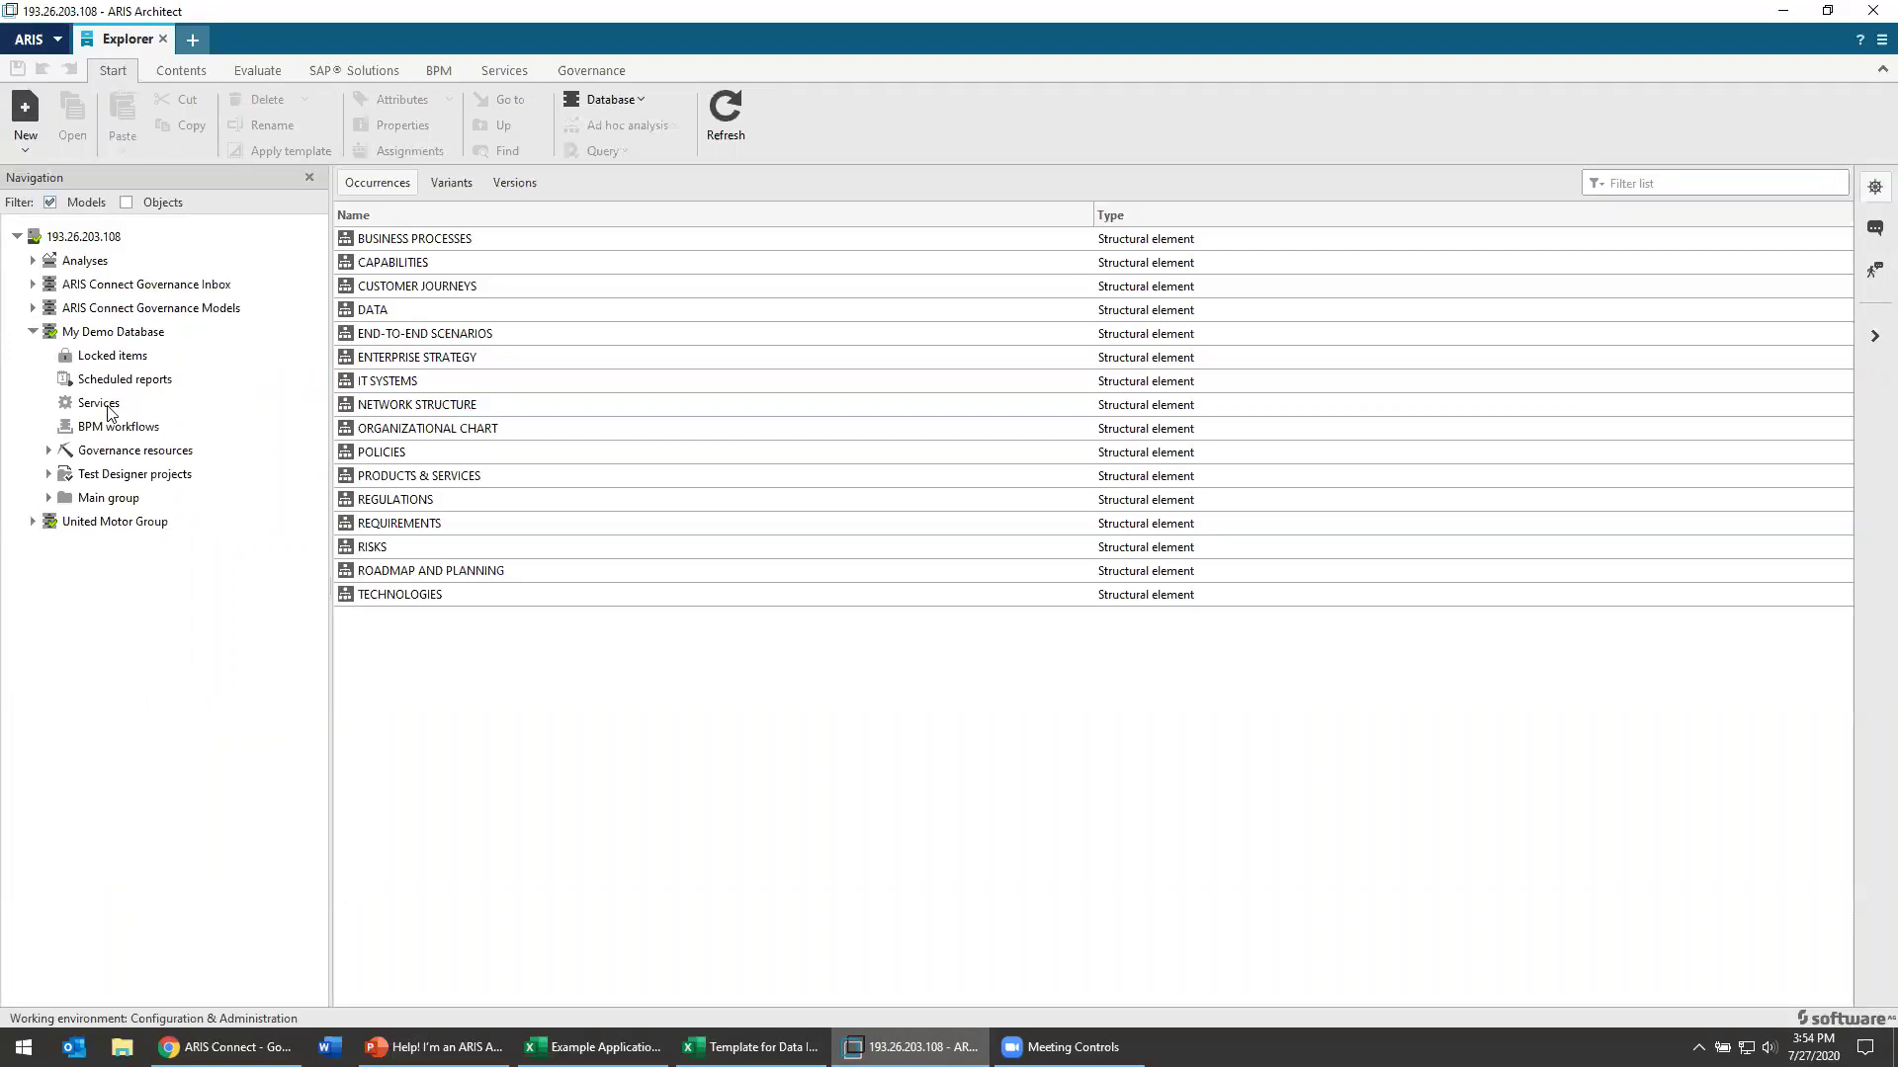
pyautogui.click(49, 497)
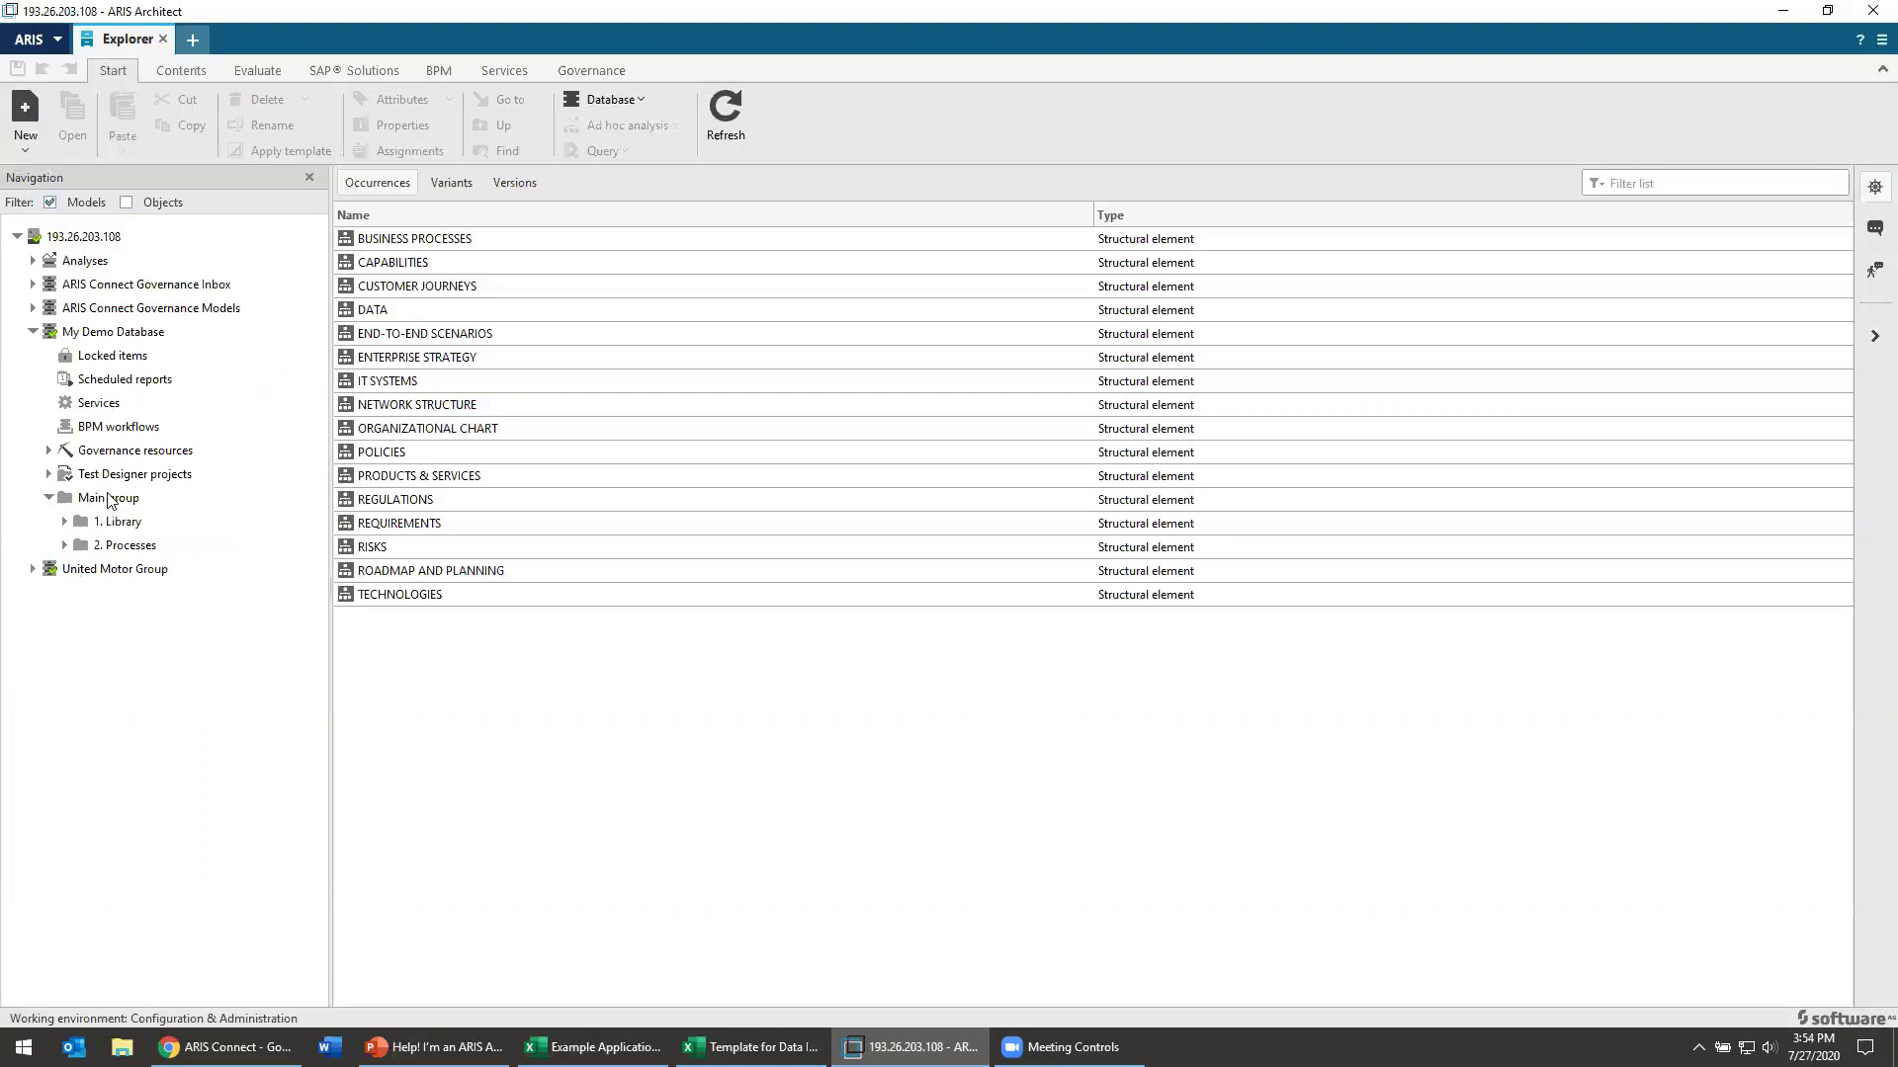
pyautogui.rightClick(111, 501)
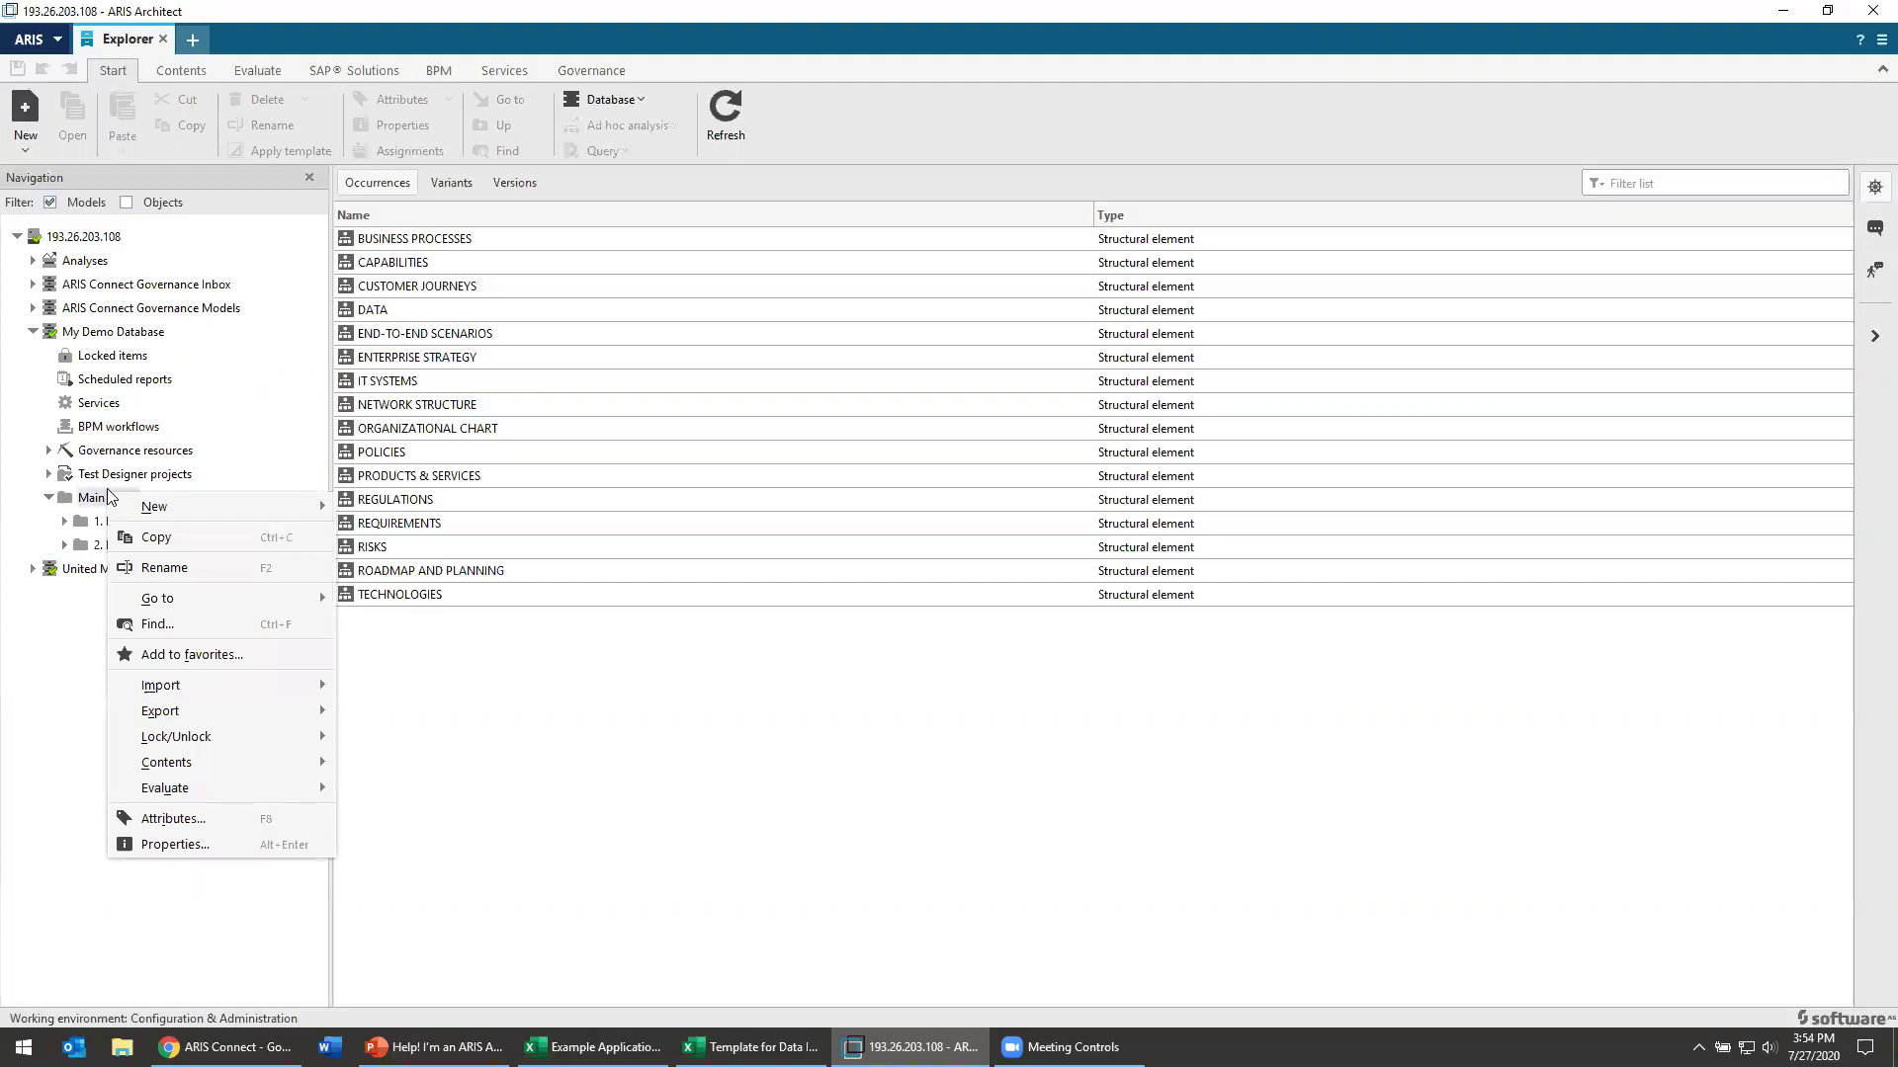
pyautogui.moveTo(206, 792)
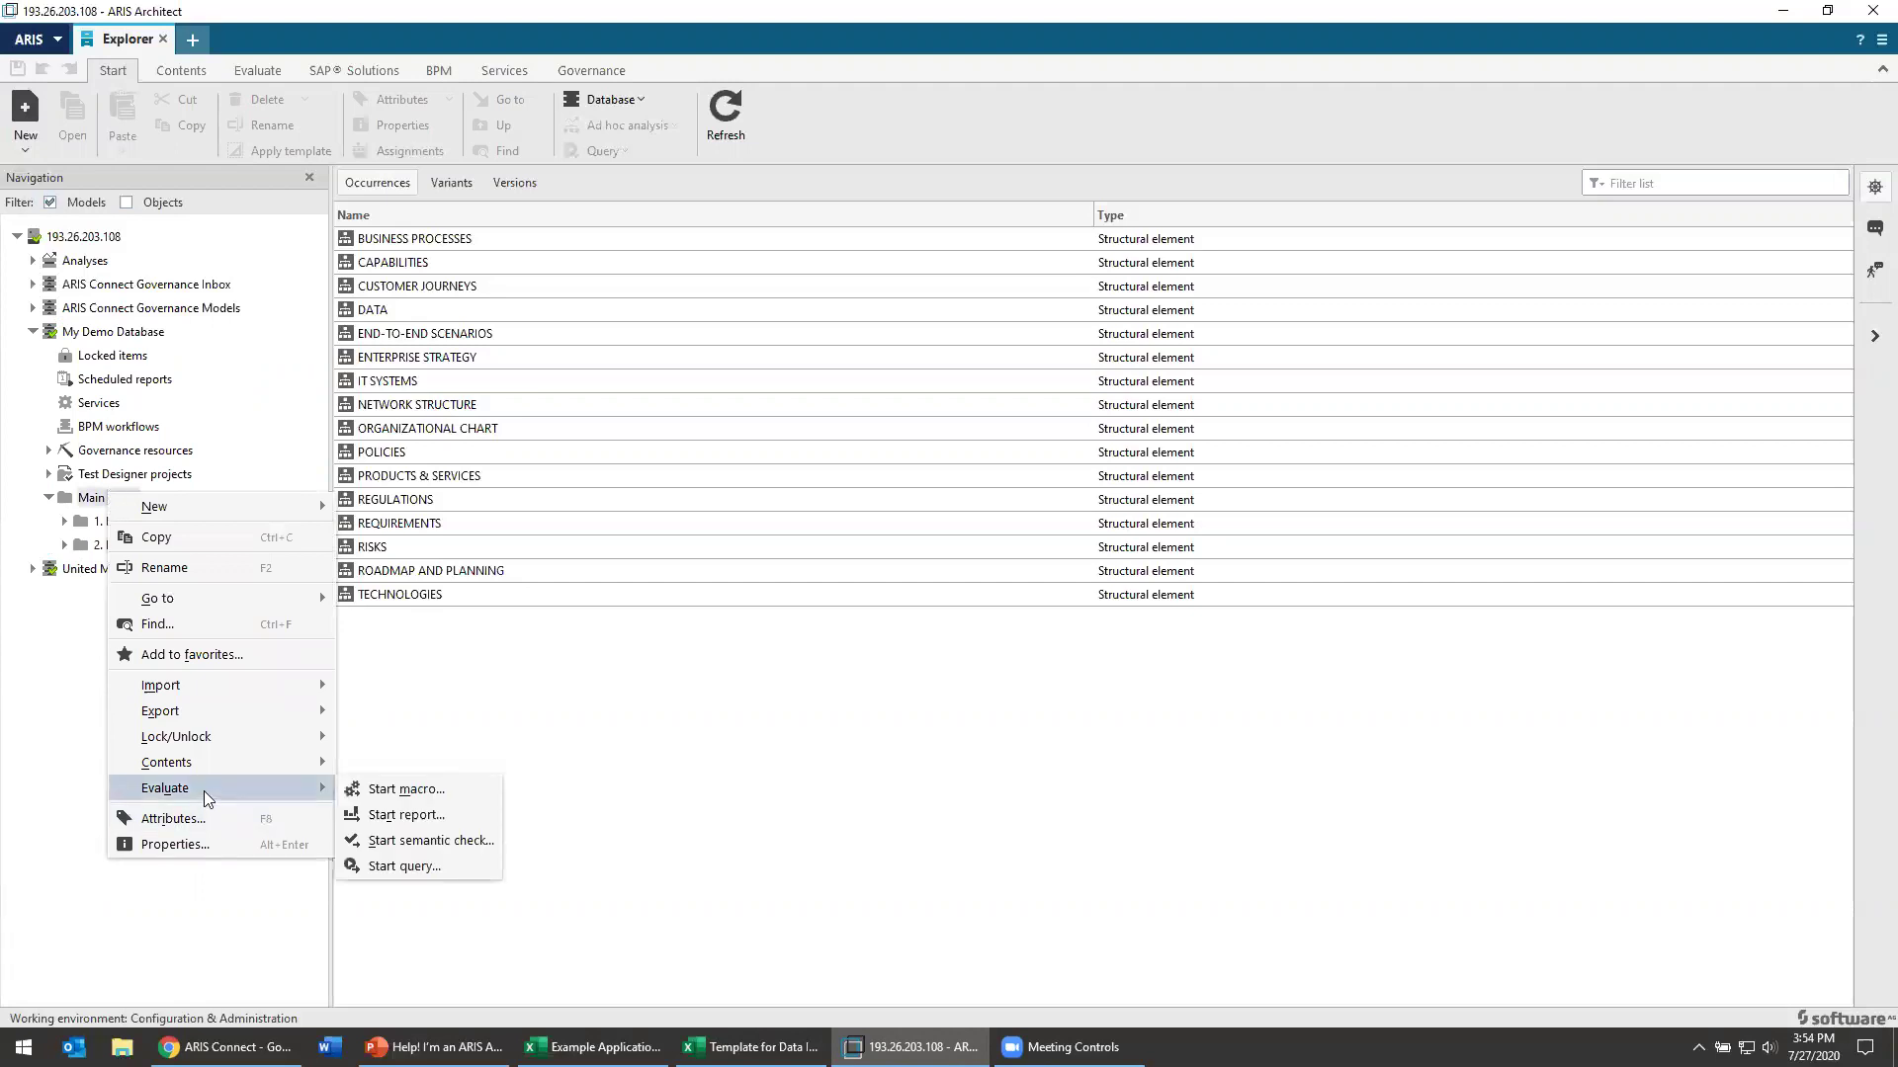
pyautogui.click(386, 816)
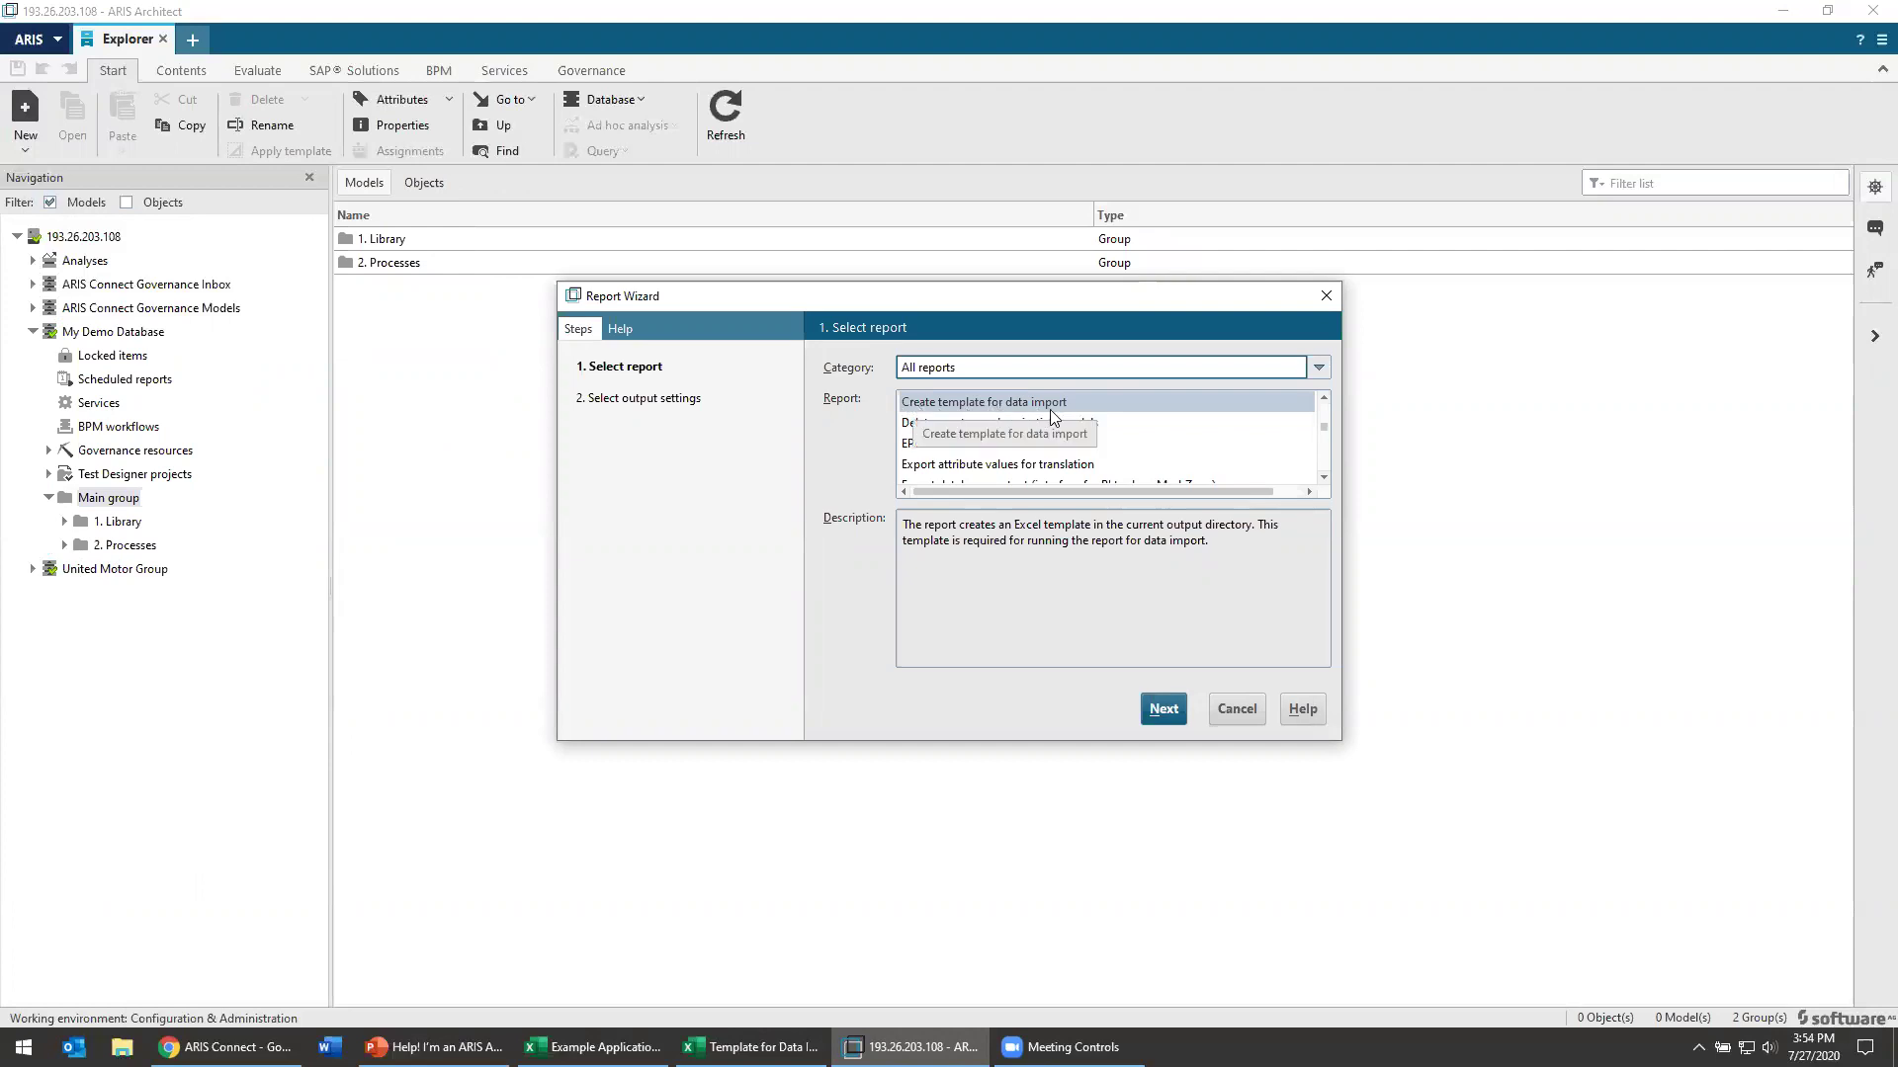
# Step: Pick the Create template for data import report, cancel the wizard, and bring up the template workbook
pyautogui.click(1161, 715)
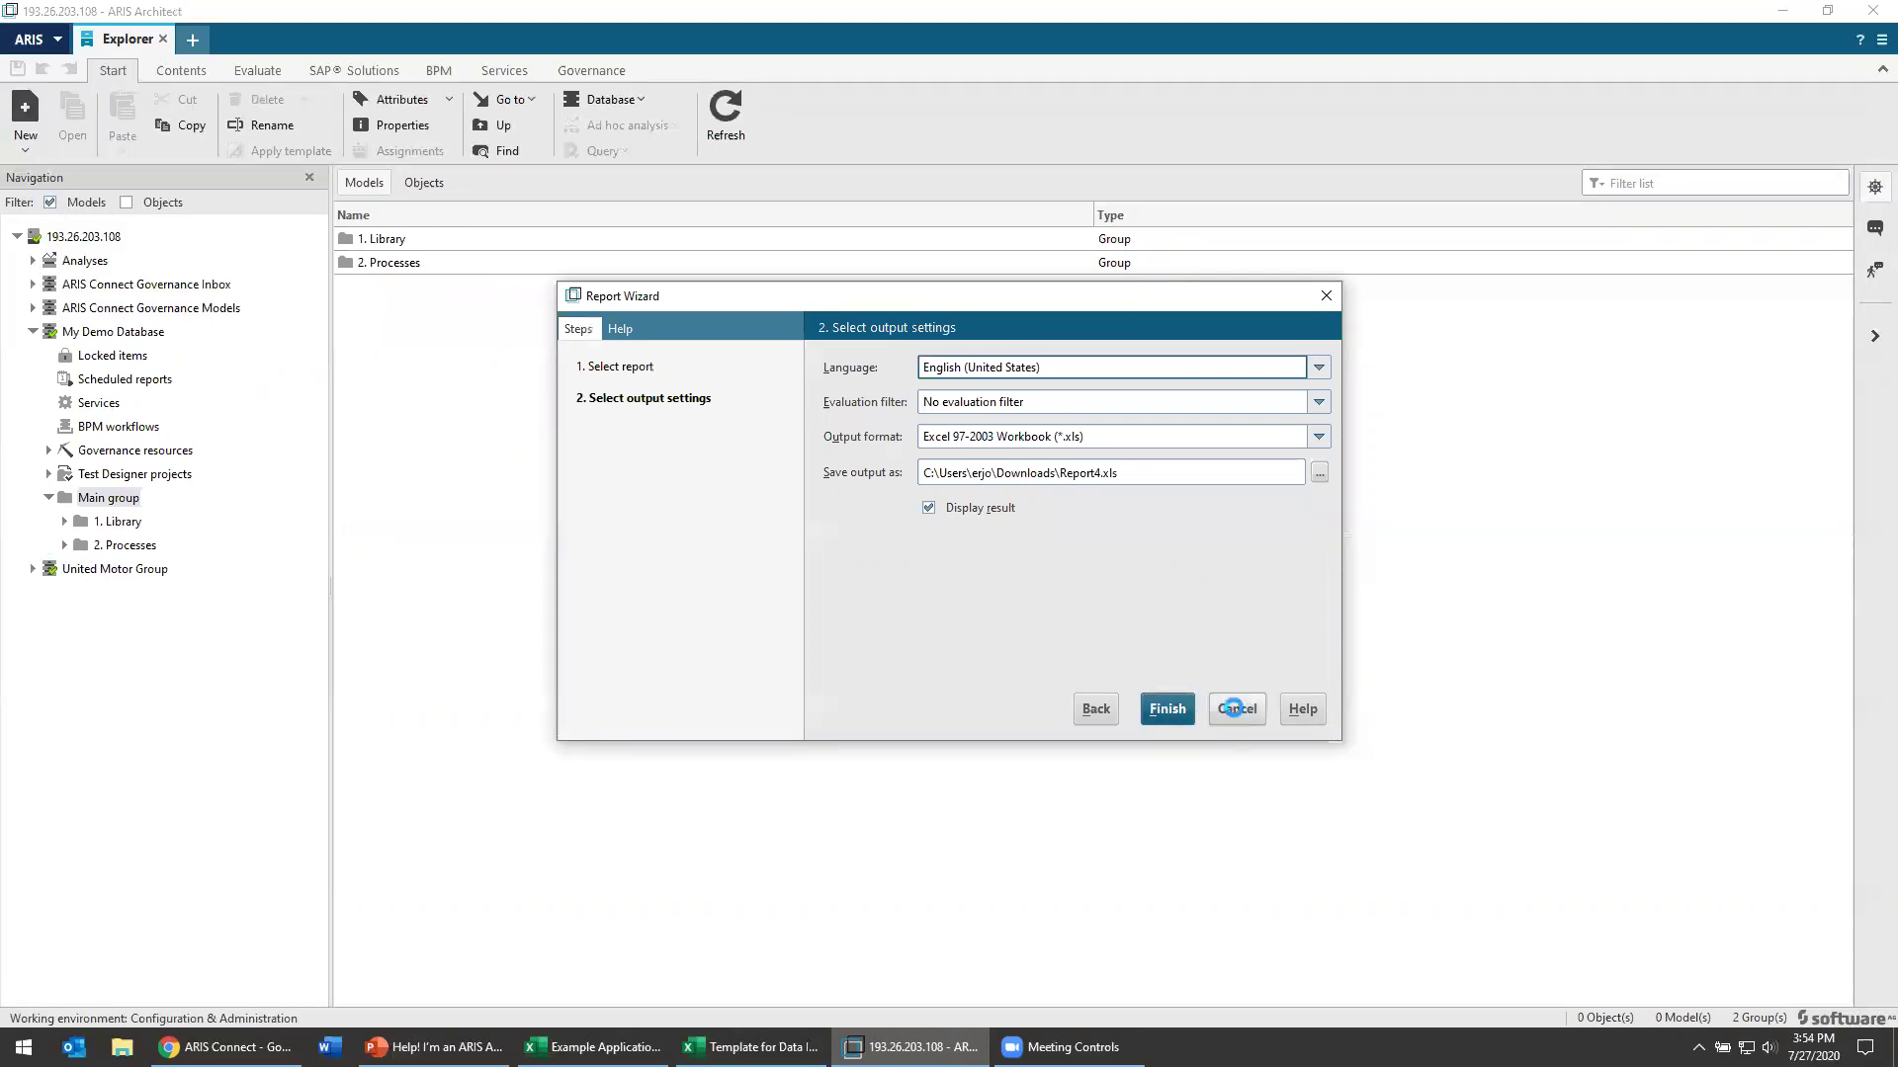
pyautogui.click(1236, 708)
pyautogui.click(751, 1047)
pyautogui.click(496, 499)
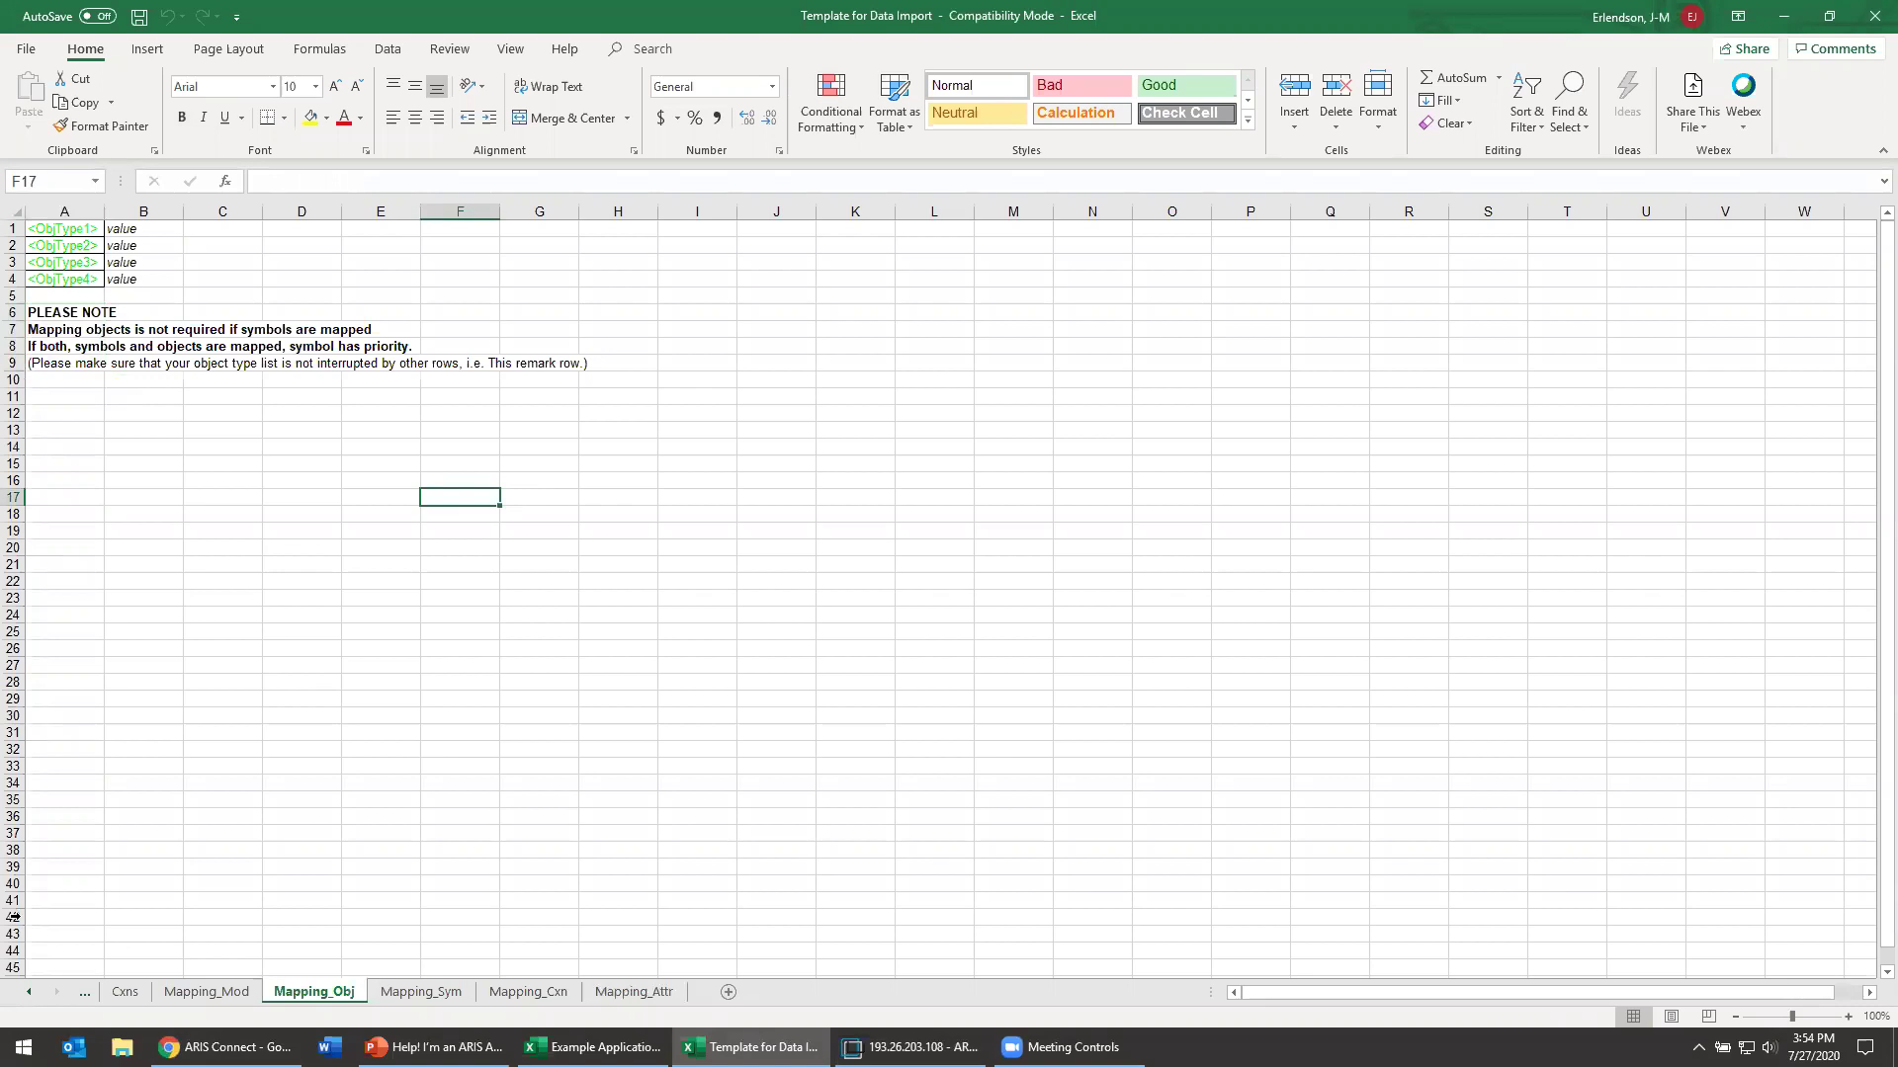
# Step: Flip through the Model_Structure, Model_Att, Objects and Cxns sheets, ending on Model_Structure
pyautogui.click(28, 992)
pyautogui.click(29, 993)
pyautogui.click(29, 992)
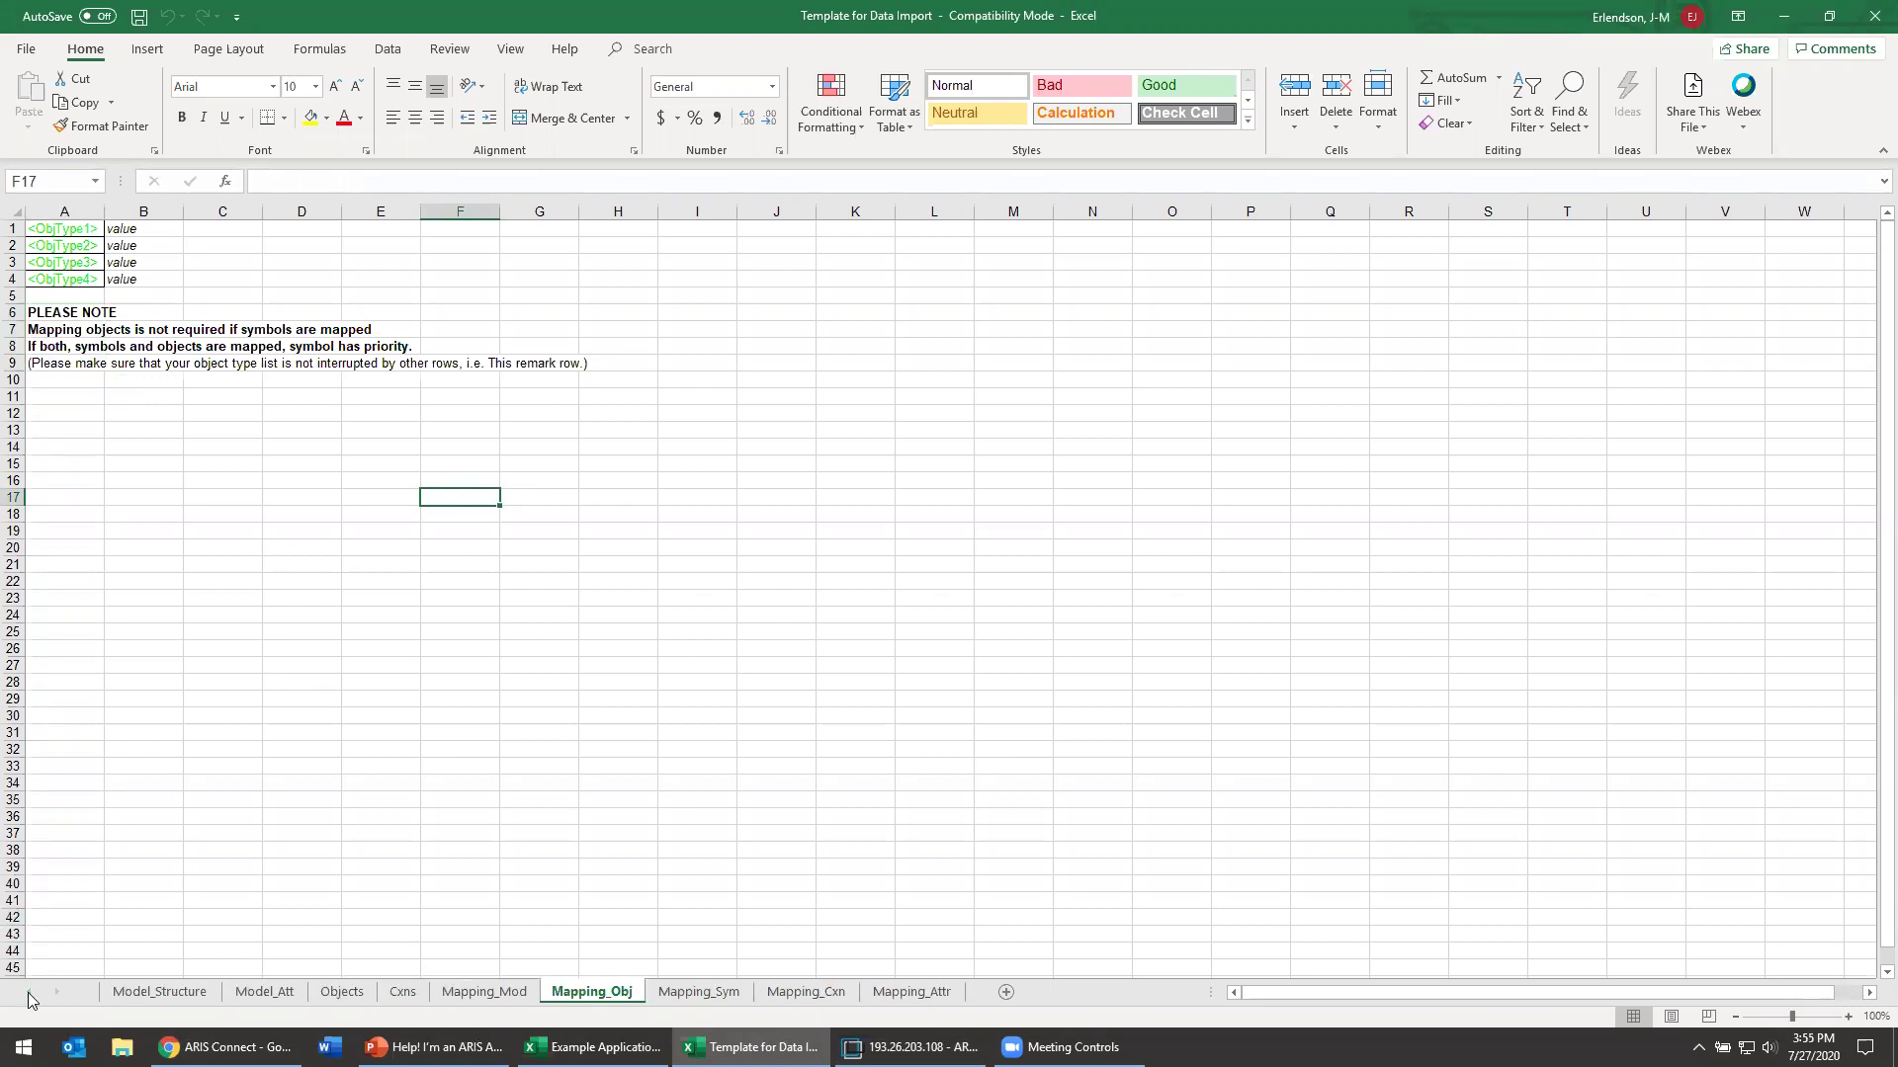
pyautogui.click(159, 992)
pyautogui.click(264, 992)
pyautogui.click(342, 993)
pyautogui.click(402, 992)
pyautogui.click(264, 992)
pyautogui.click(160, 992)
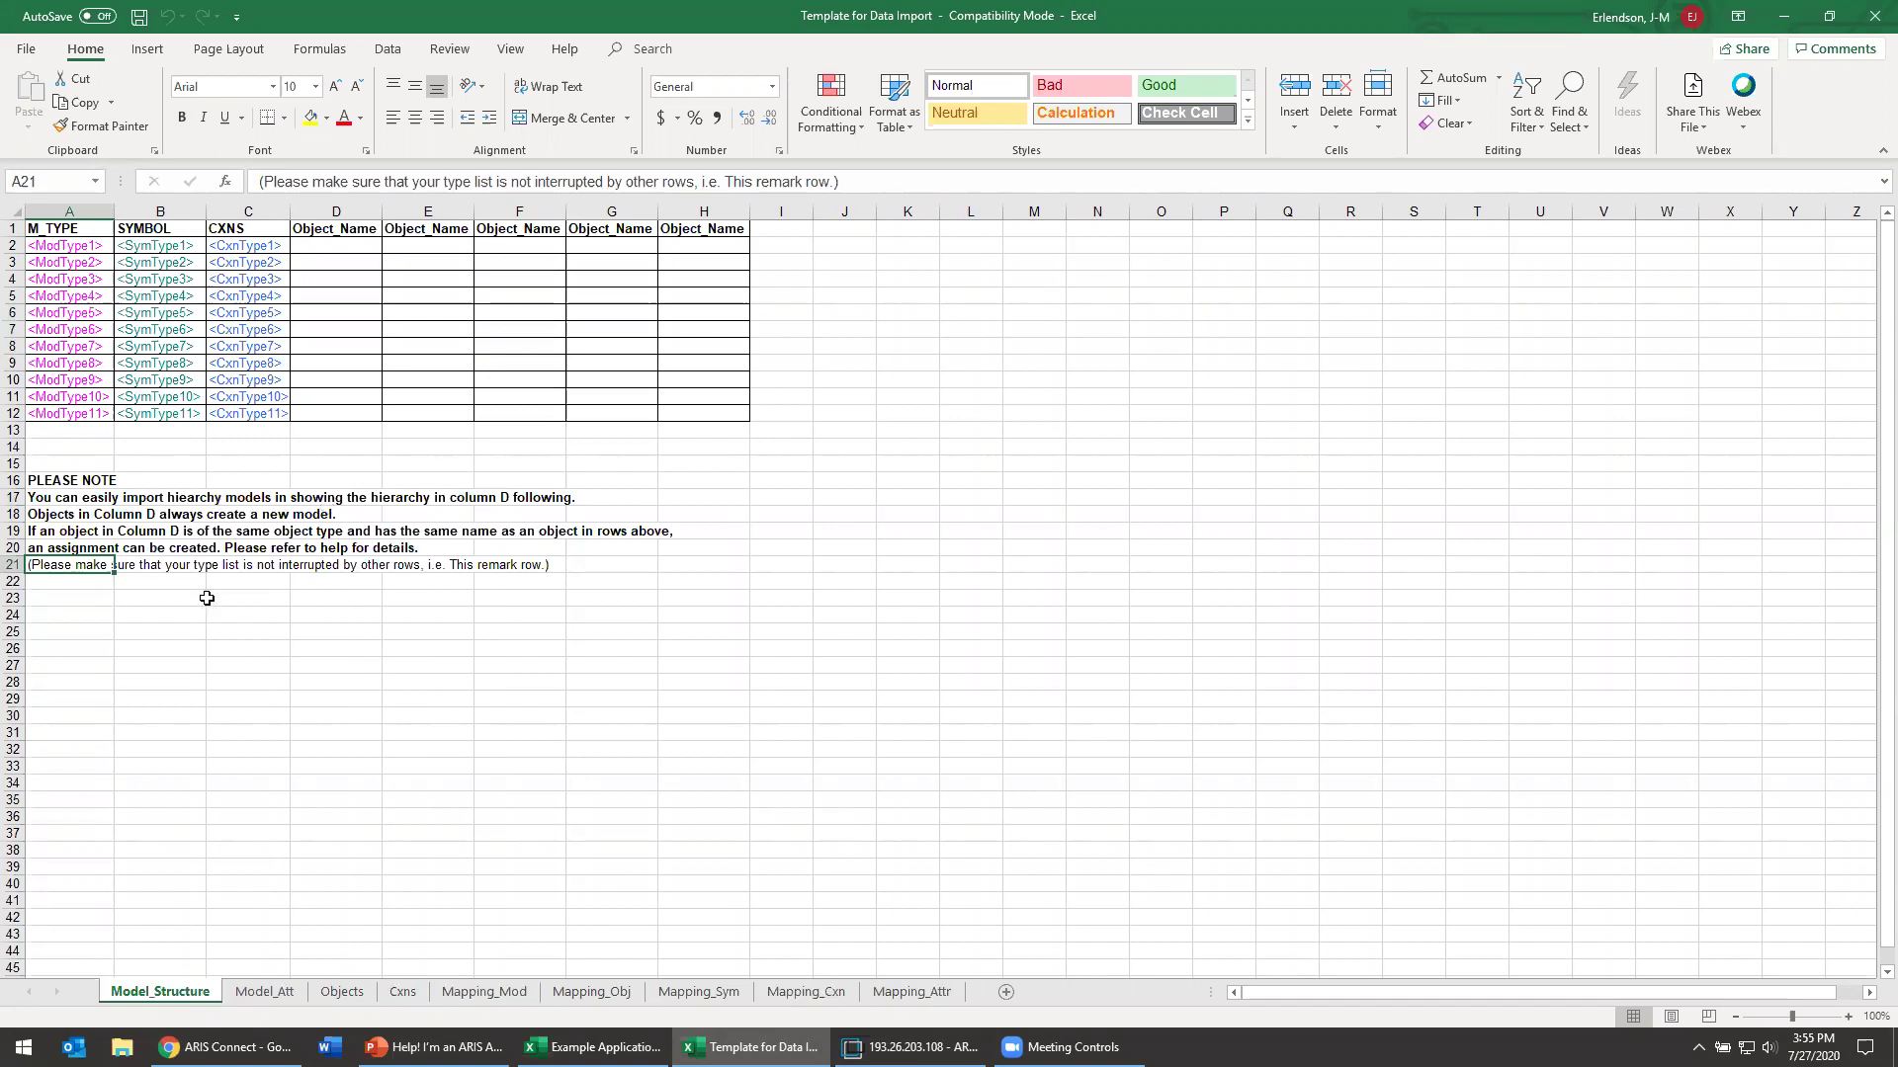
# Step: Highlight Model_Structure's Object_Name block D2:H12 and Model_Att's attribute values C2:F5
pyautogui.click(331, 247)
pyautogui.moveTo(412, 277); pyautogui.dragTo(720, 406)
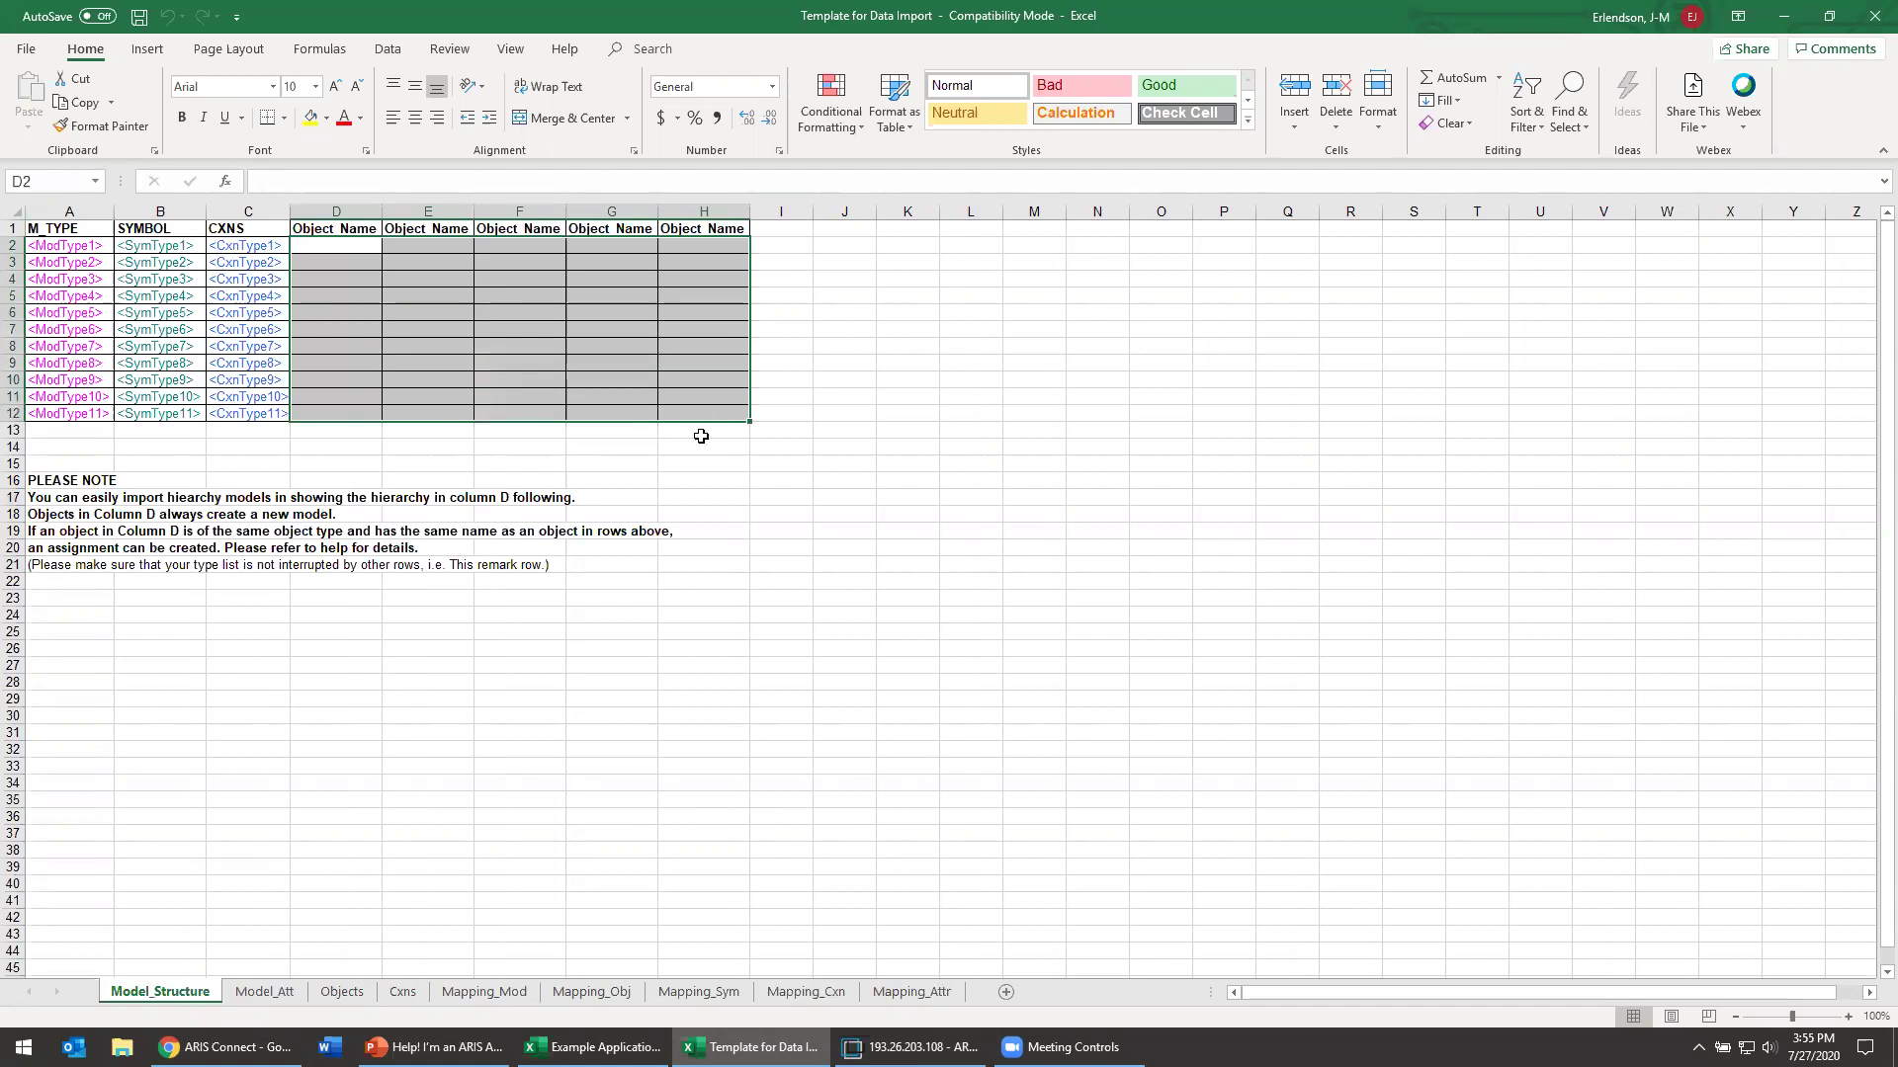
pyautogui.click(281, 993)
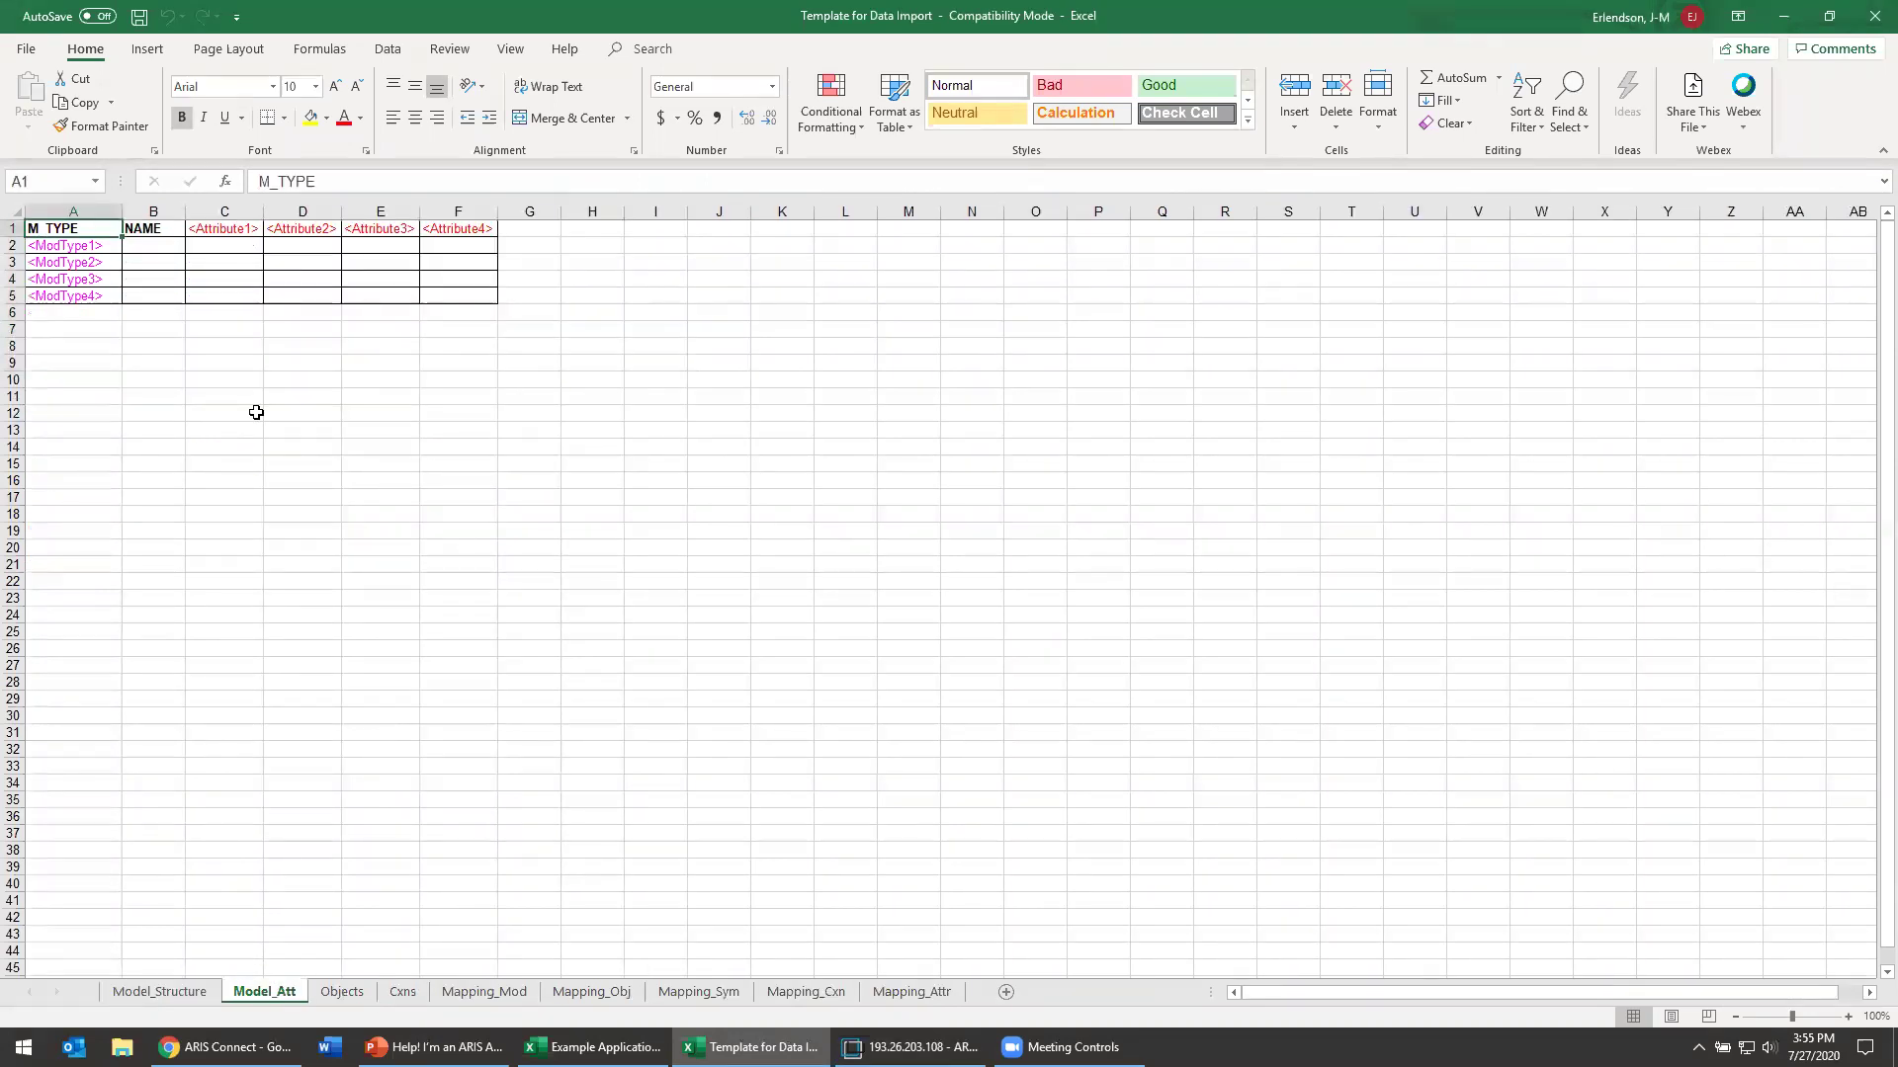
pyautogui.click(253, 249)
pyautogui.moveTo(253, 249); pyautogui.dragTo(474, 297)
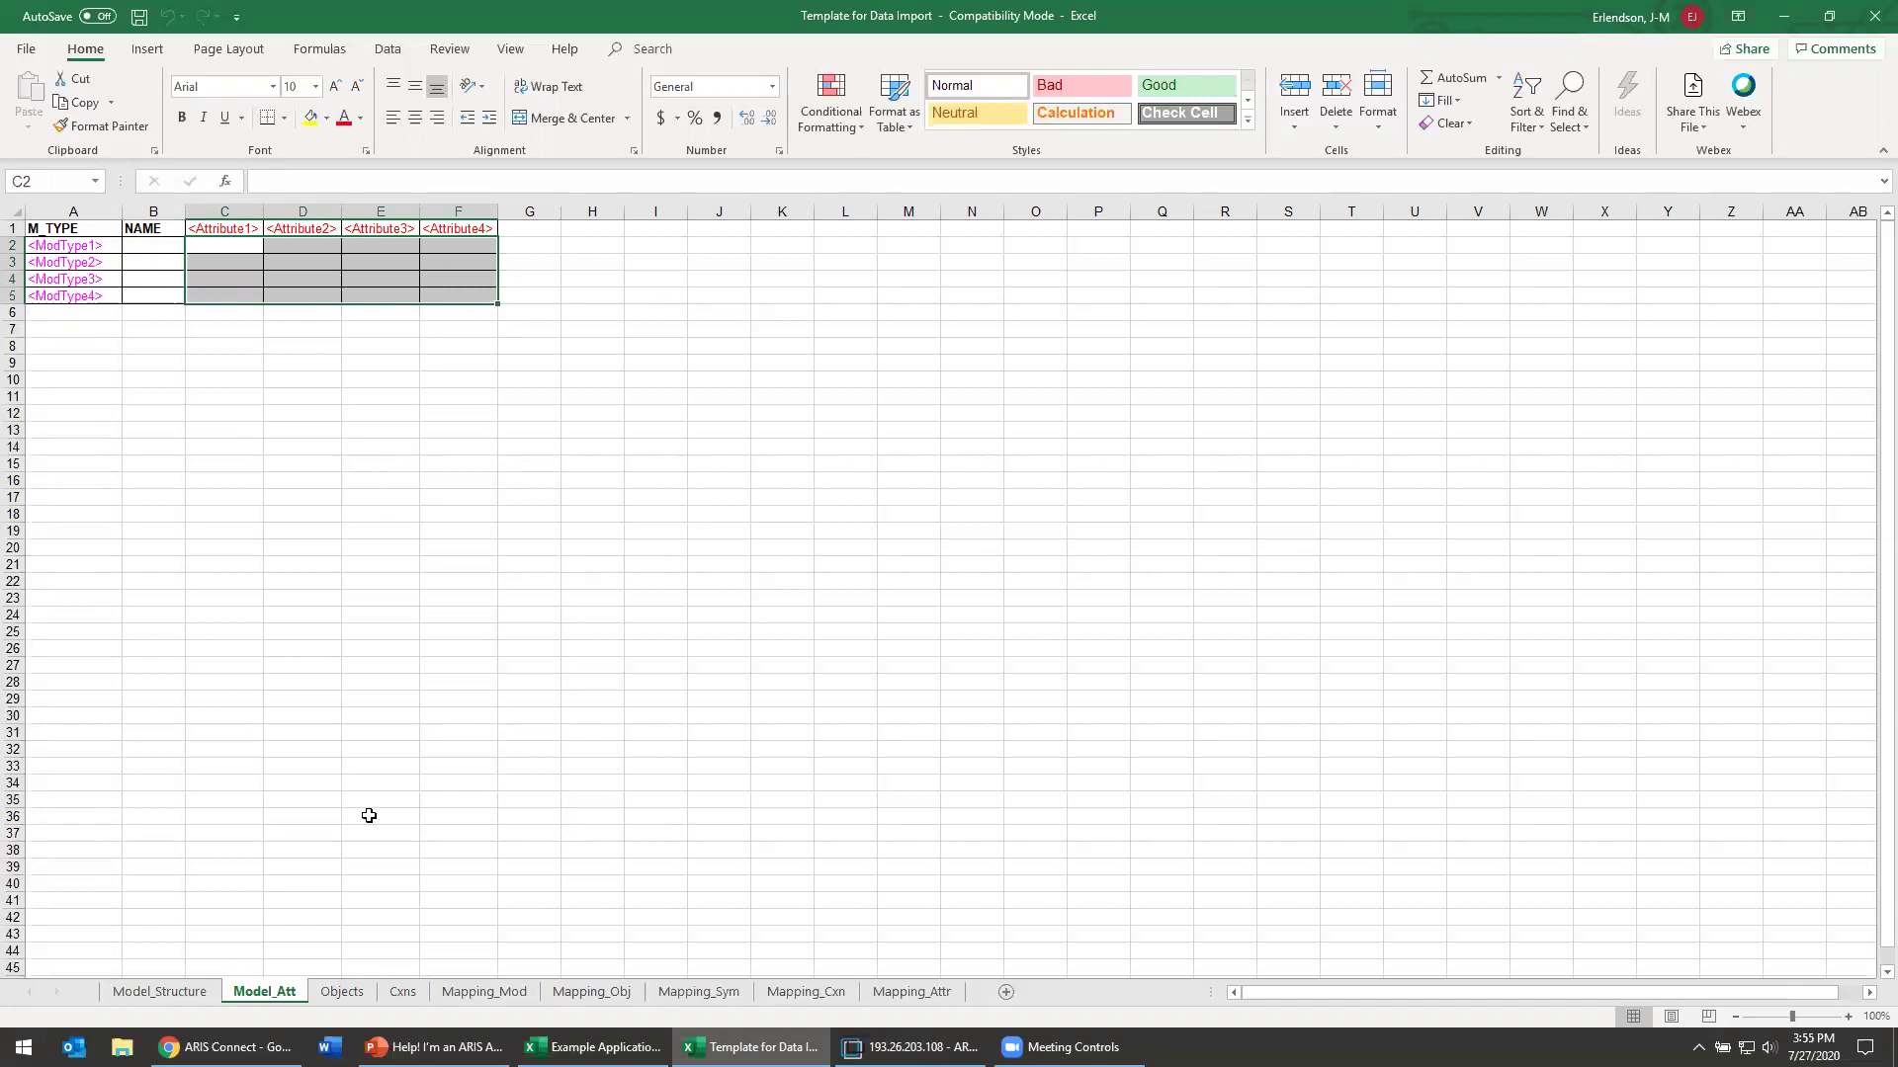
# Step: Highlight the Objects attribute headers in row 1 and the Cxns cells B2:F4 and A2:A3
pyautogui.click(343, 992)
pyautogui.moveTo(327, 233); pyautogui.dragTo(595, 223)
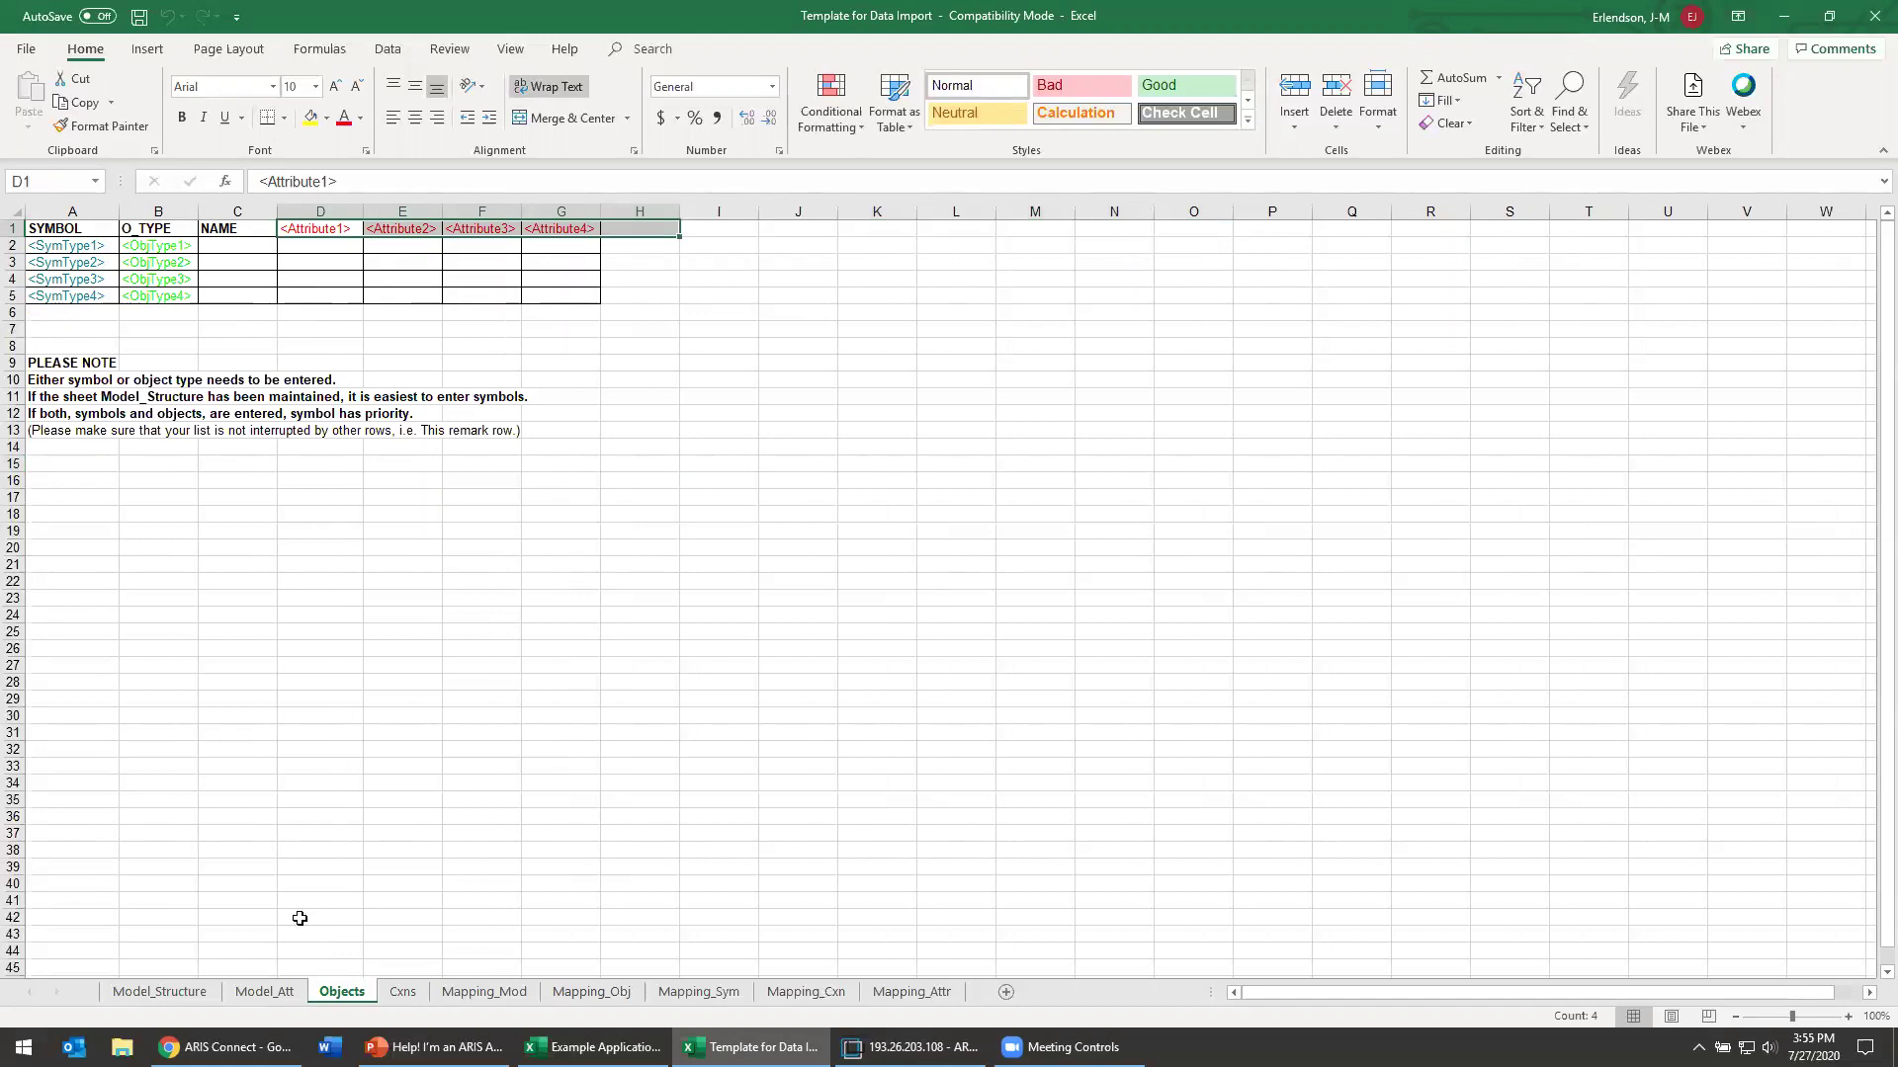
pyautogui.click(416, 1003)
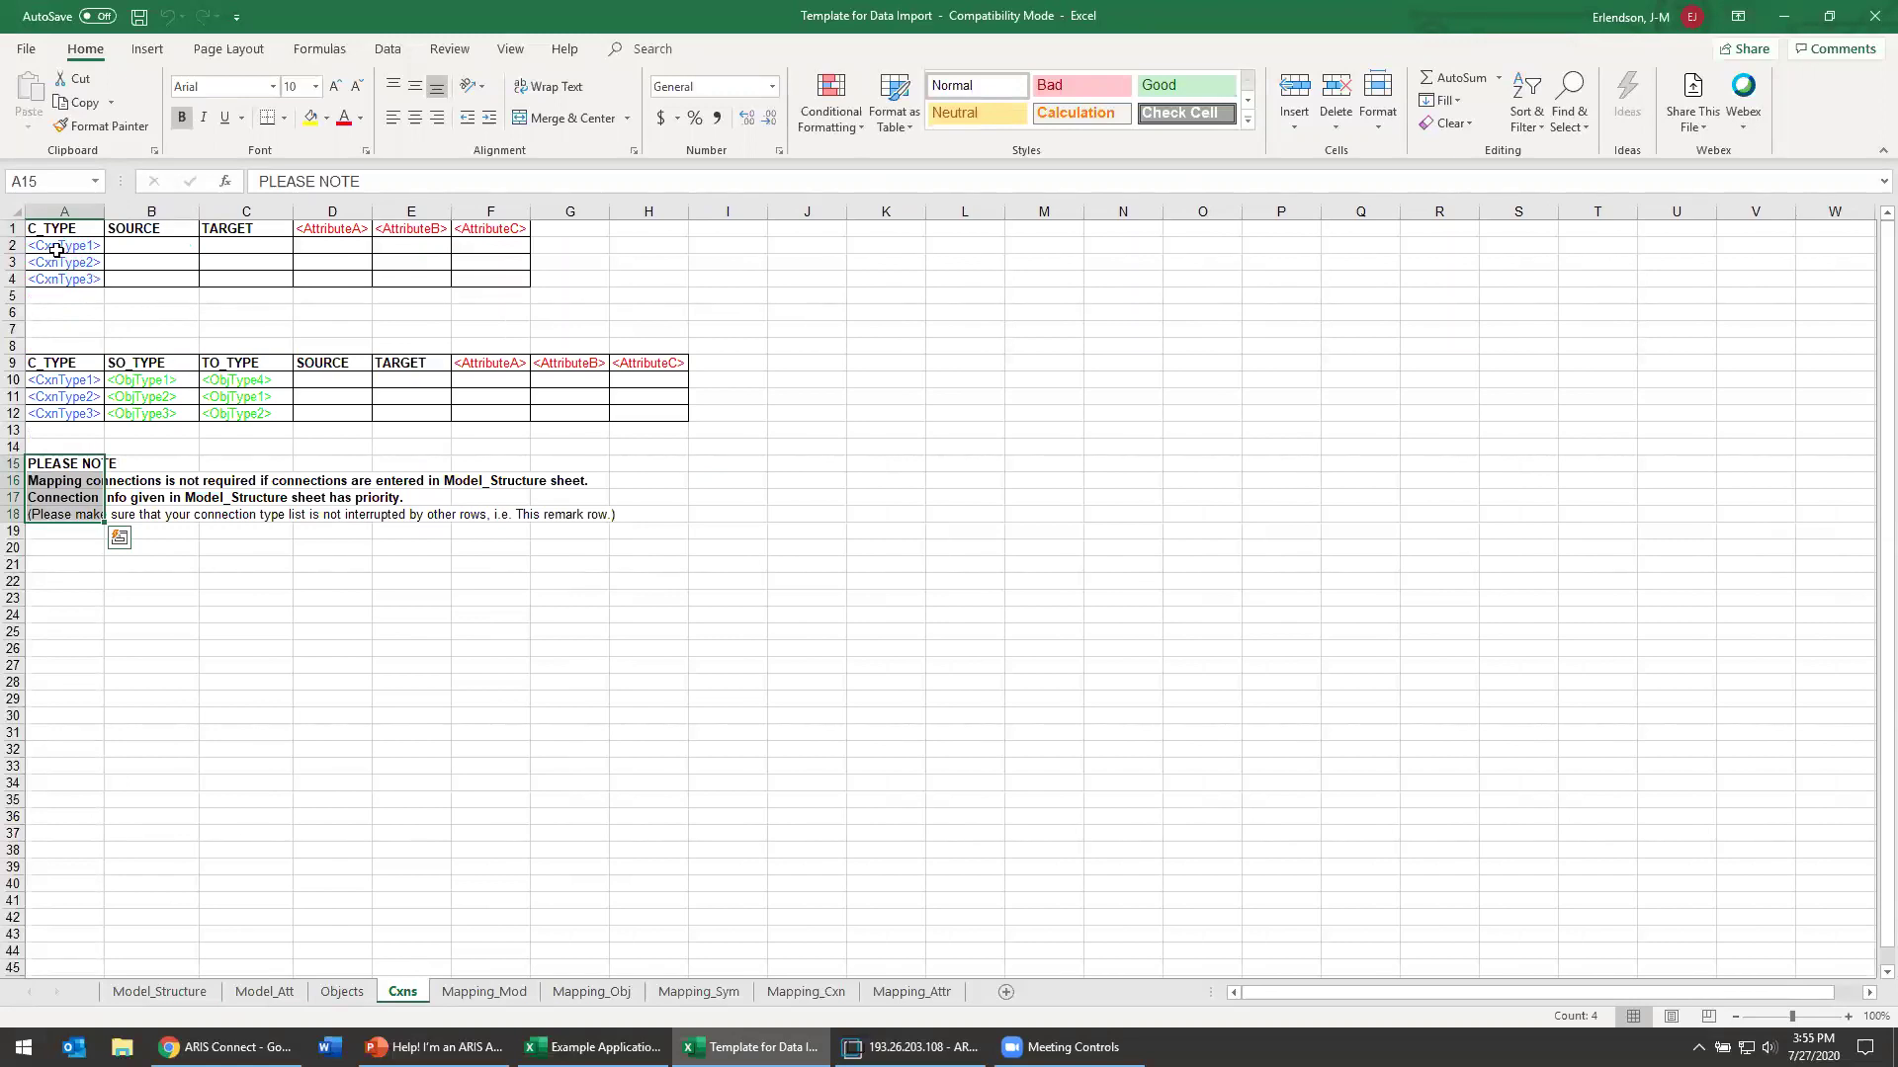
pyautogui.moveTo(182, 247); pyautogui.dragTo(497, 278)
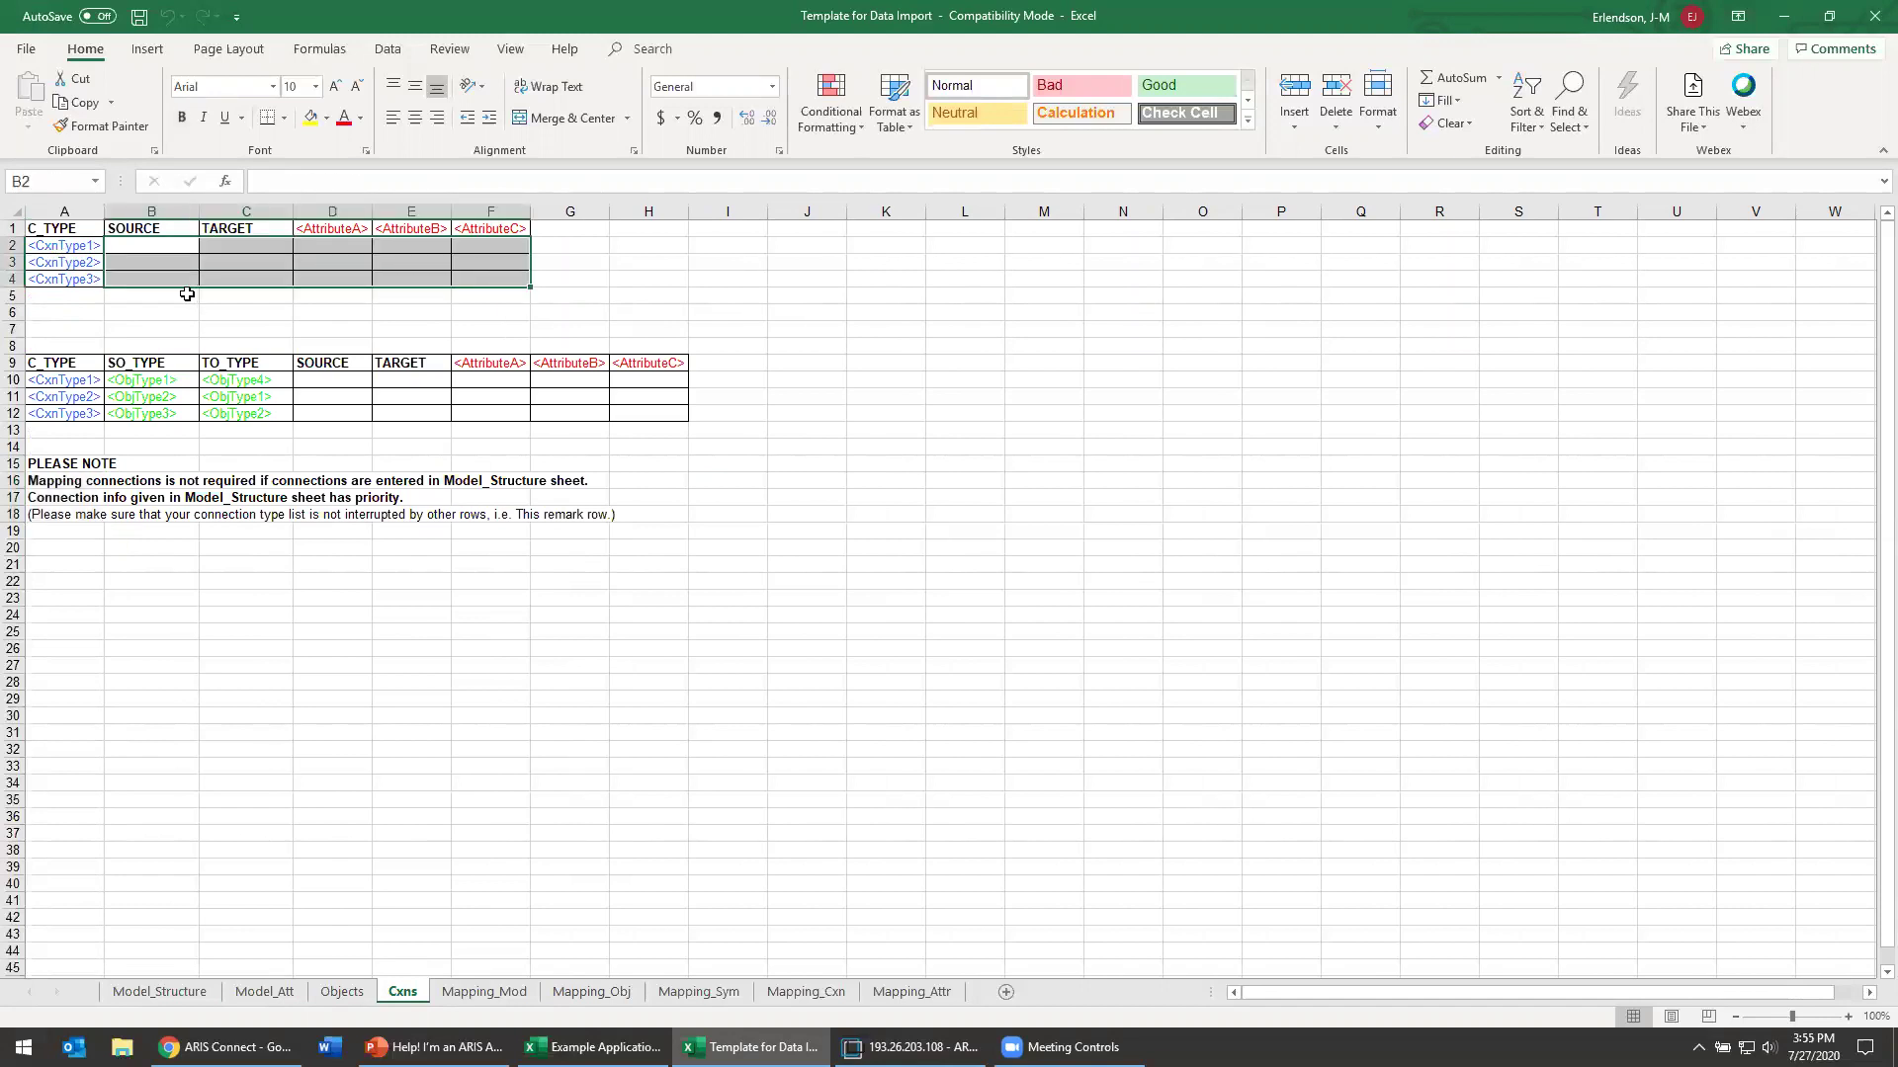
pyautogui.moveTo(54, 247); pyautogui.dragTo(88, 265)
# Step: Return to the Objects sheet and select the first symbol and object type cells A2 and B2
pyautogui.click(264, 991)
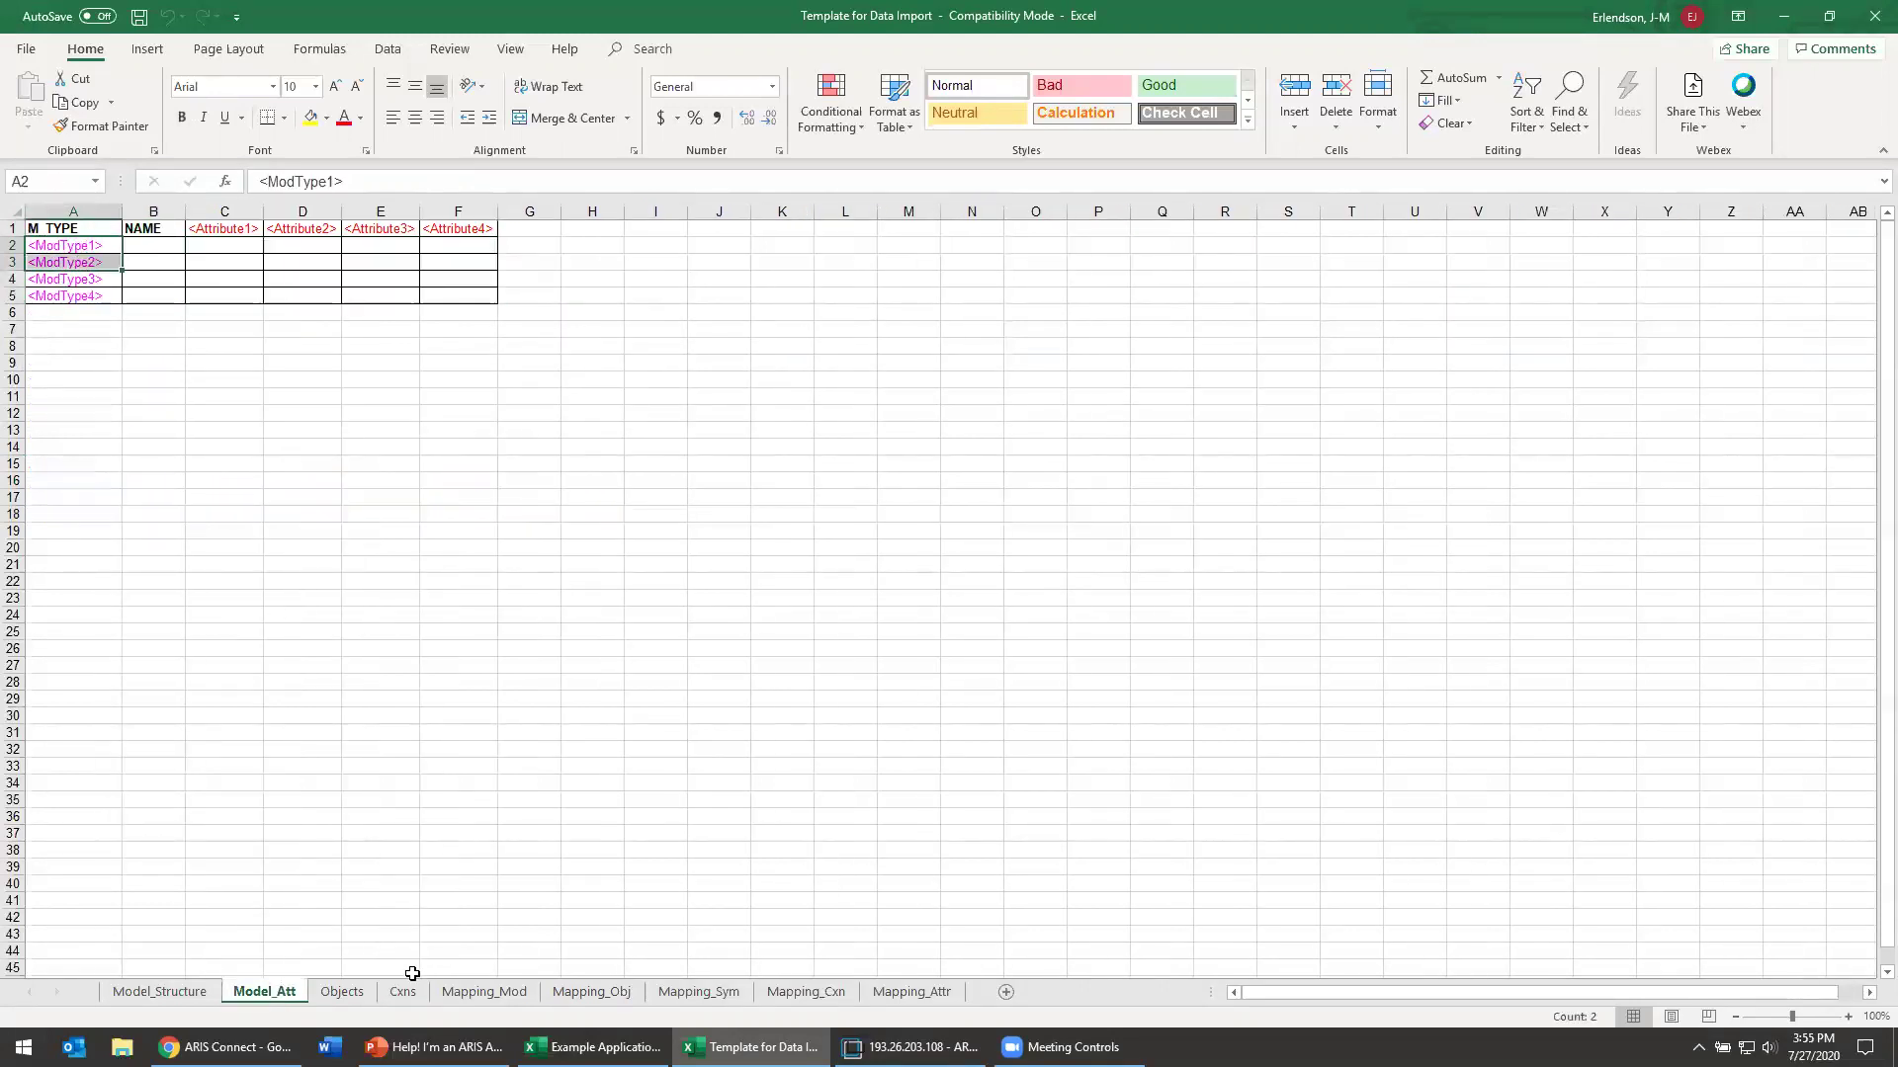
pyautogui.hotkey('ctrl', 'pagedown')
pyautogui.click(85, 250)
pyautogui.click(183, 253)
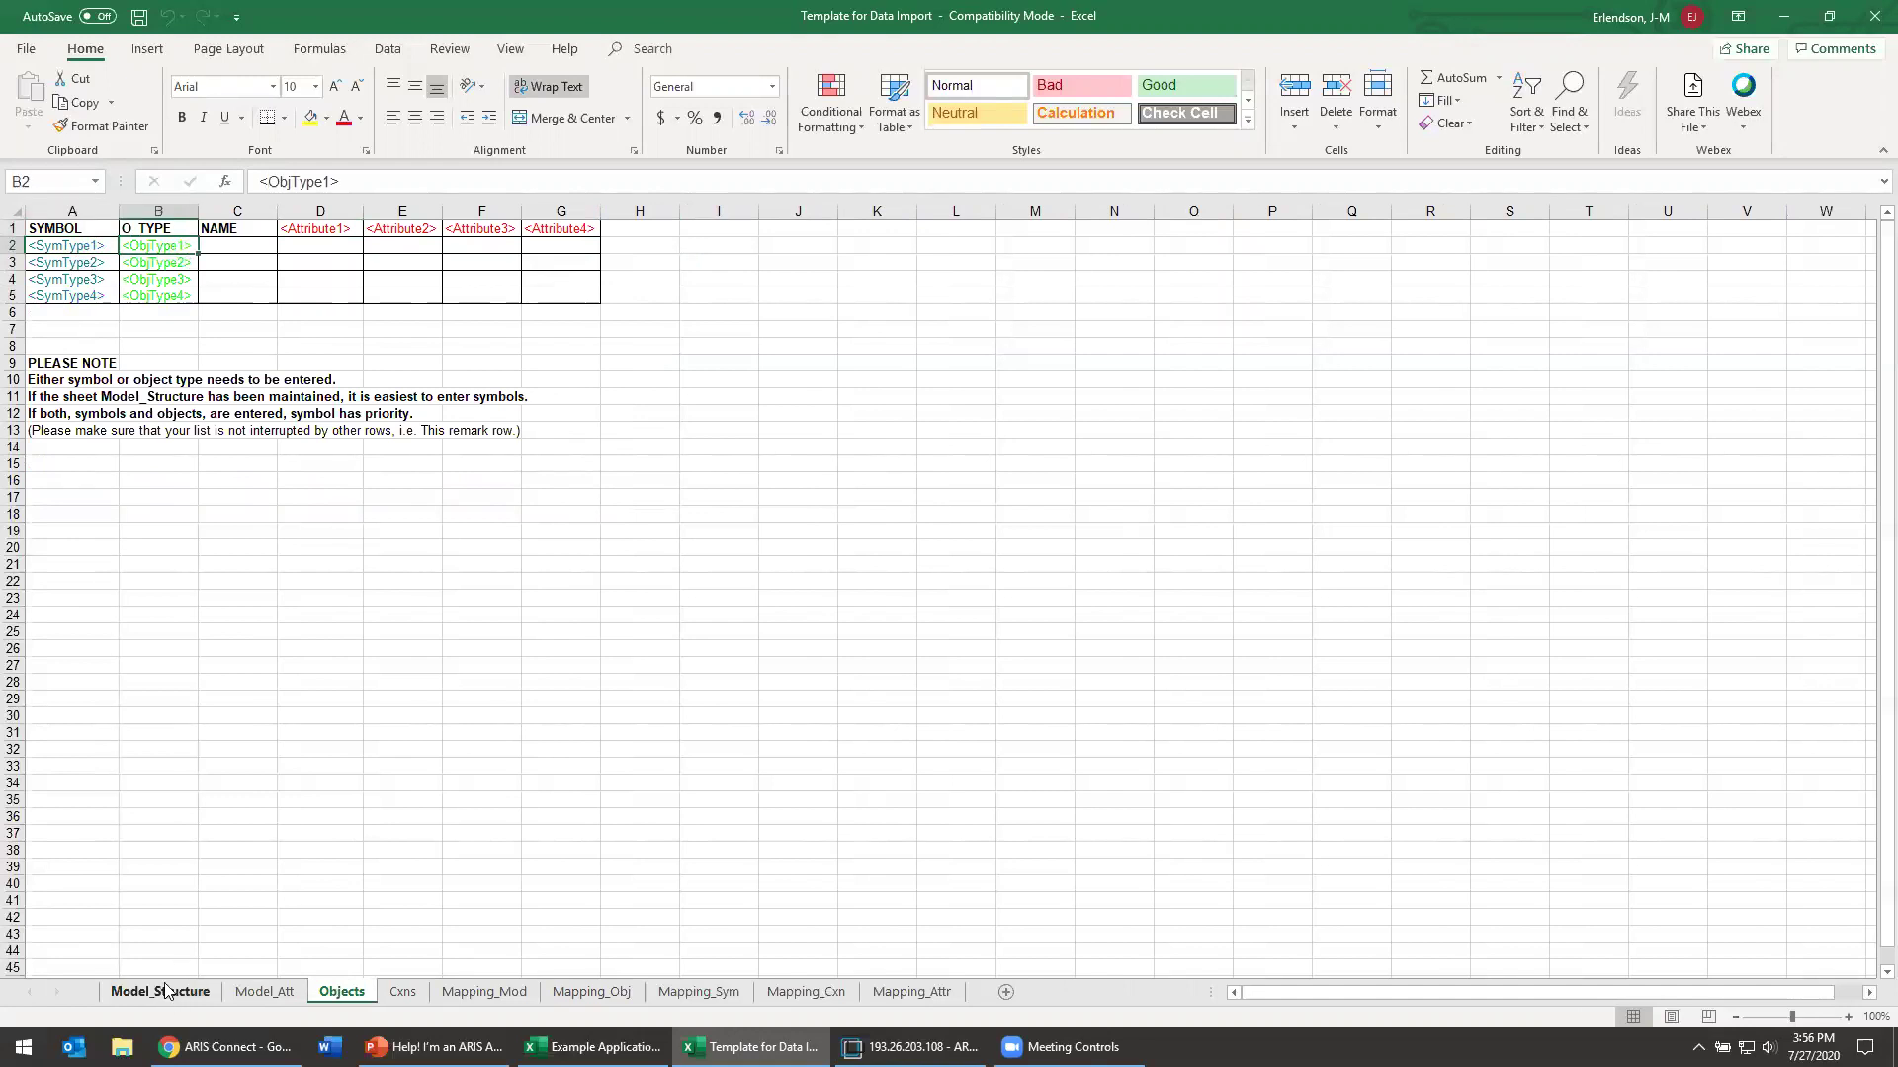
# Step: Look through the Mapping_Mod, Mapping_Obj, Mapping_Sym, Mapping_Cxn and Mapping_Attr sheets, selecting Mapping_Mod's first value cell
pyautogui.click(492, 993)
pyautogui.click(591, 992)
pyautogui.click(689, 992)
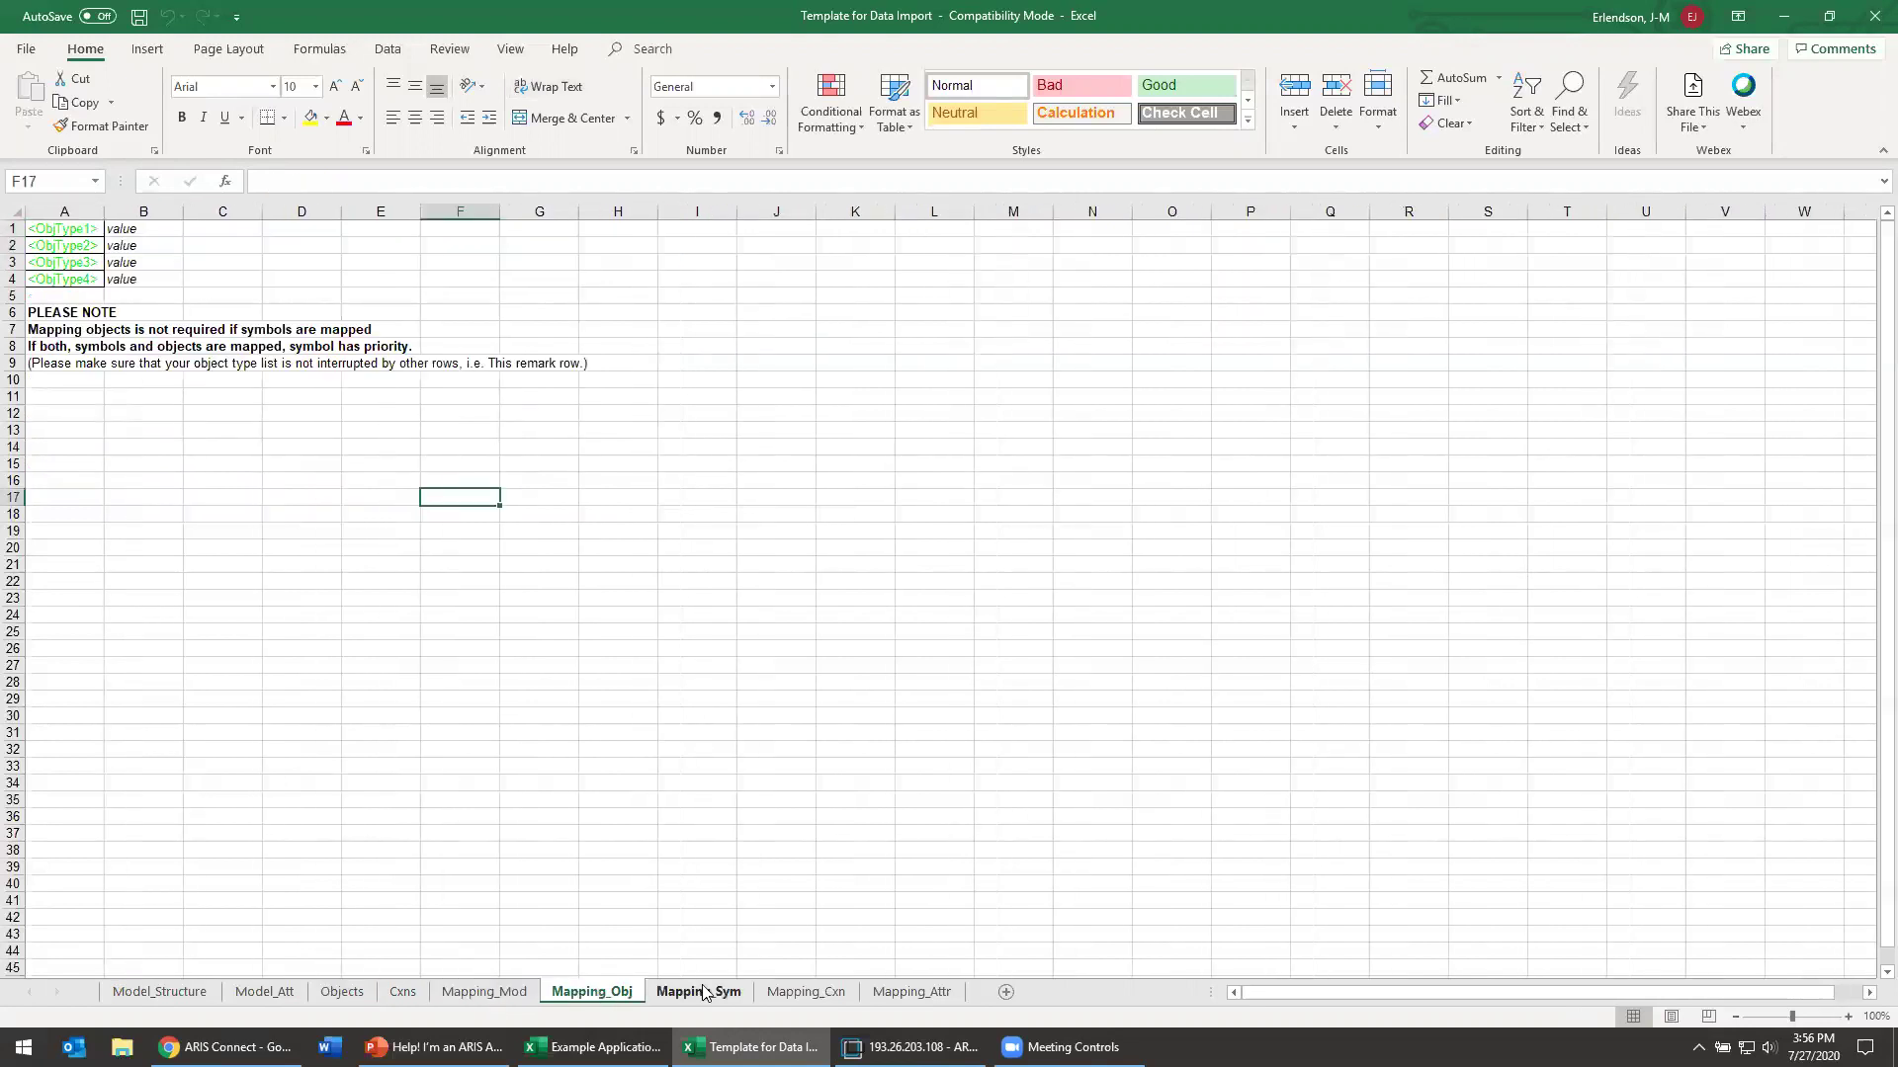
pyautogui.click(796, 992)
pyautogui.click(941, 996)
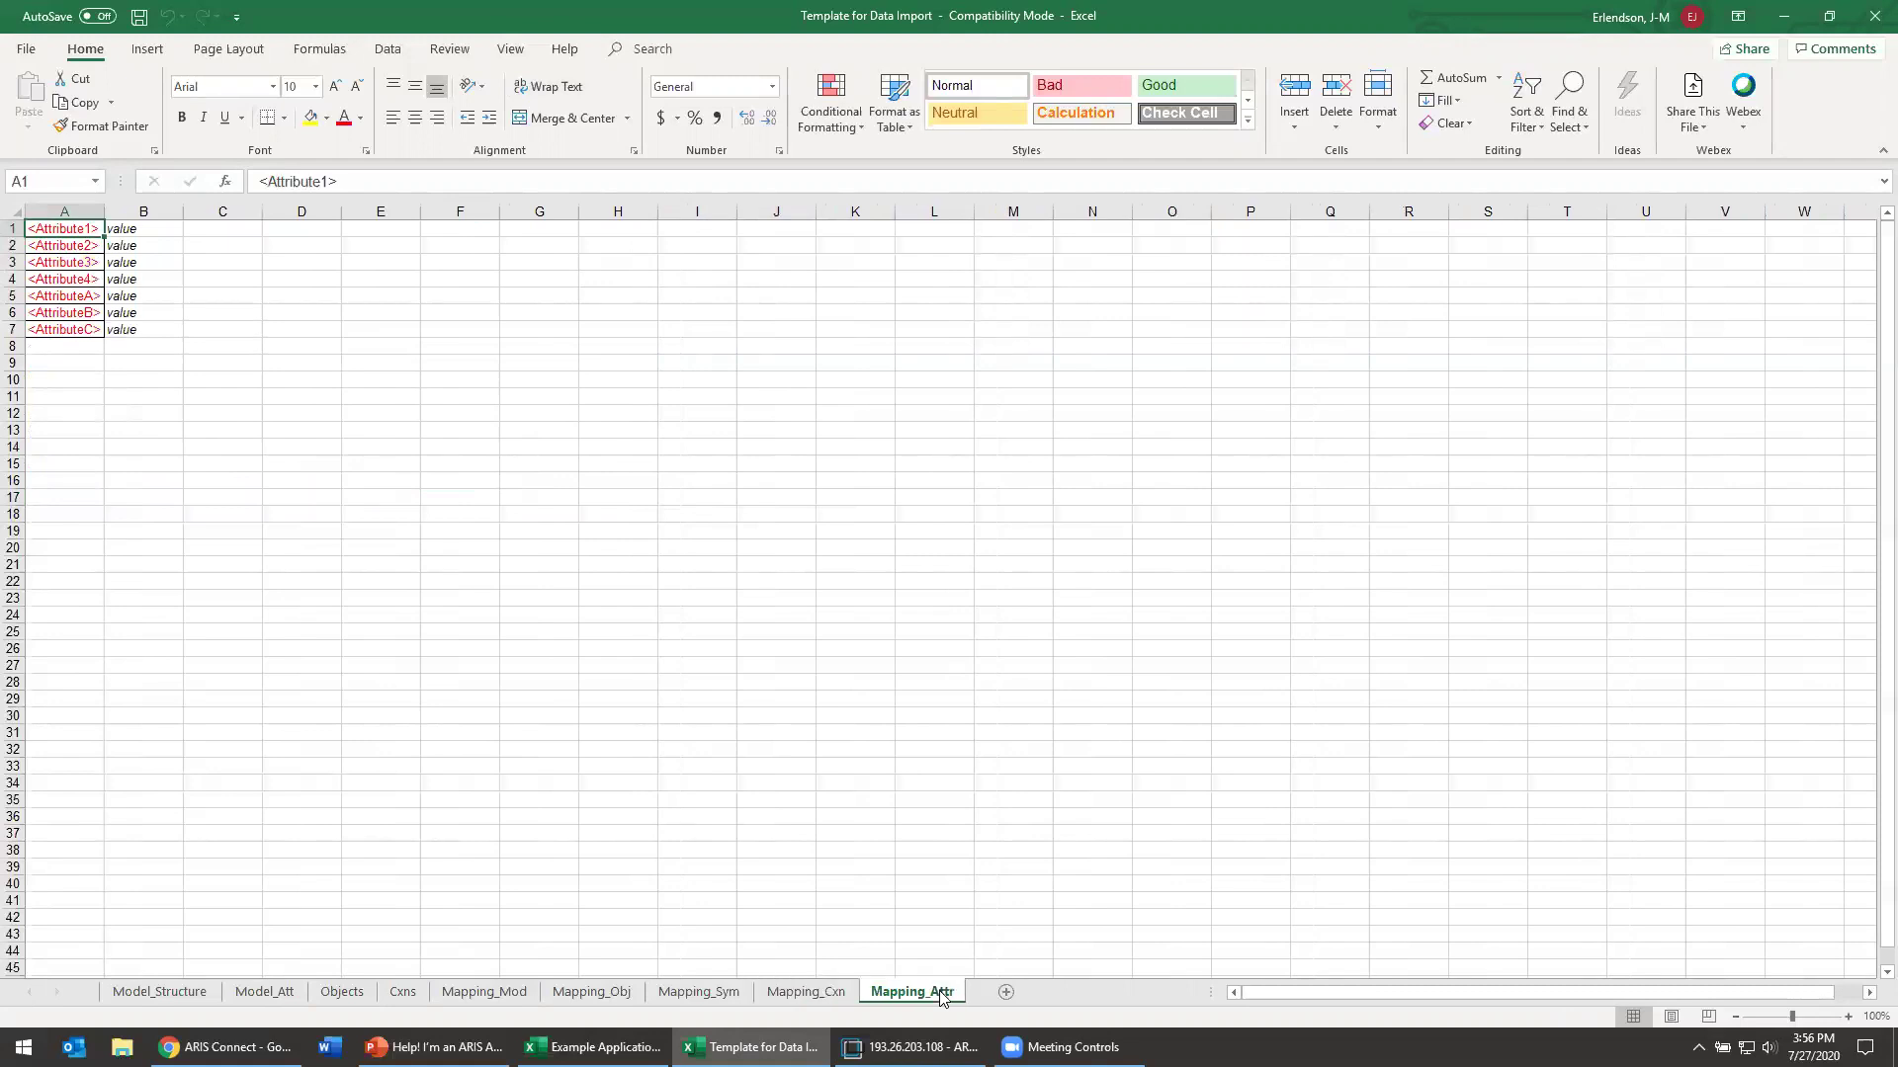
pyautogui.click(492, 993)
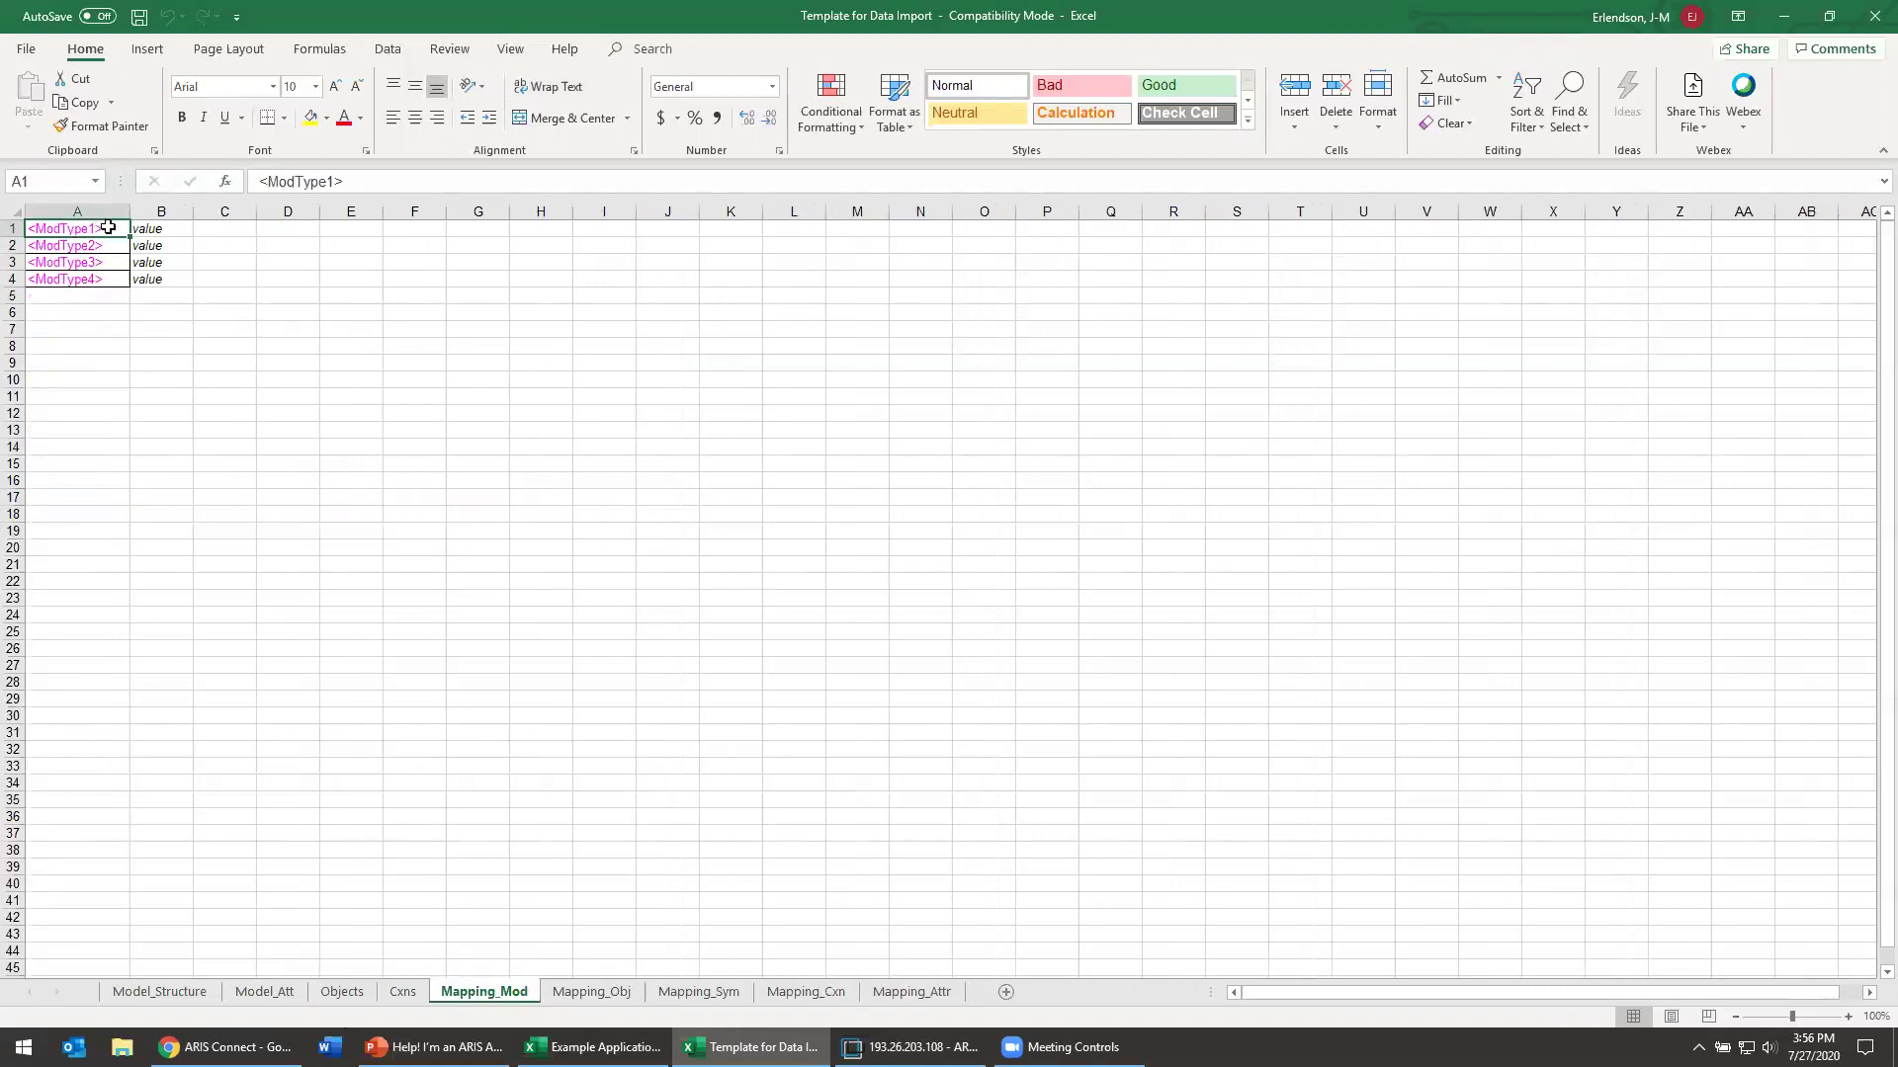
pyautogui.click(165, 228)
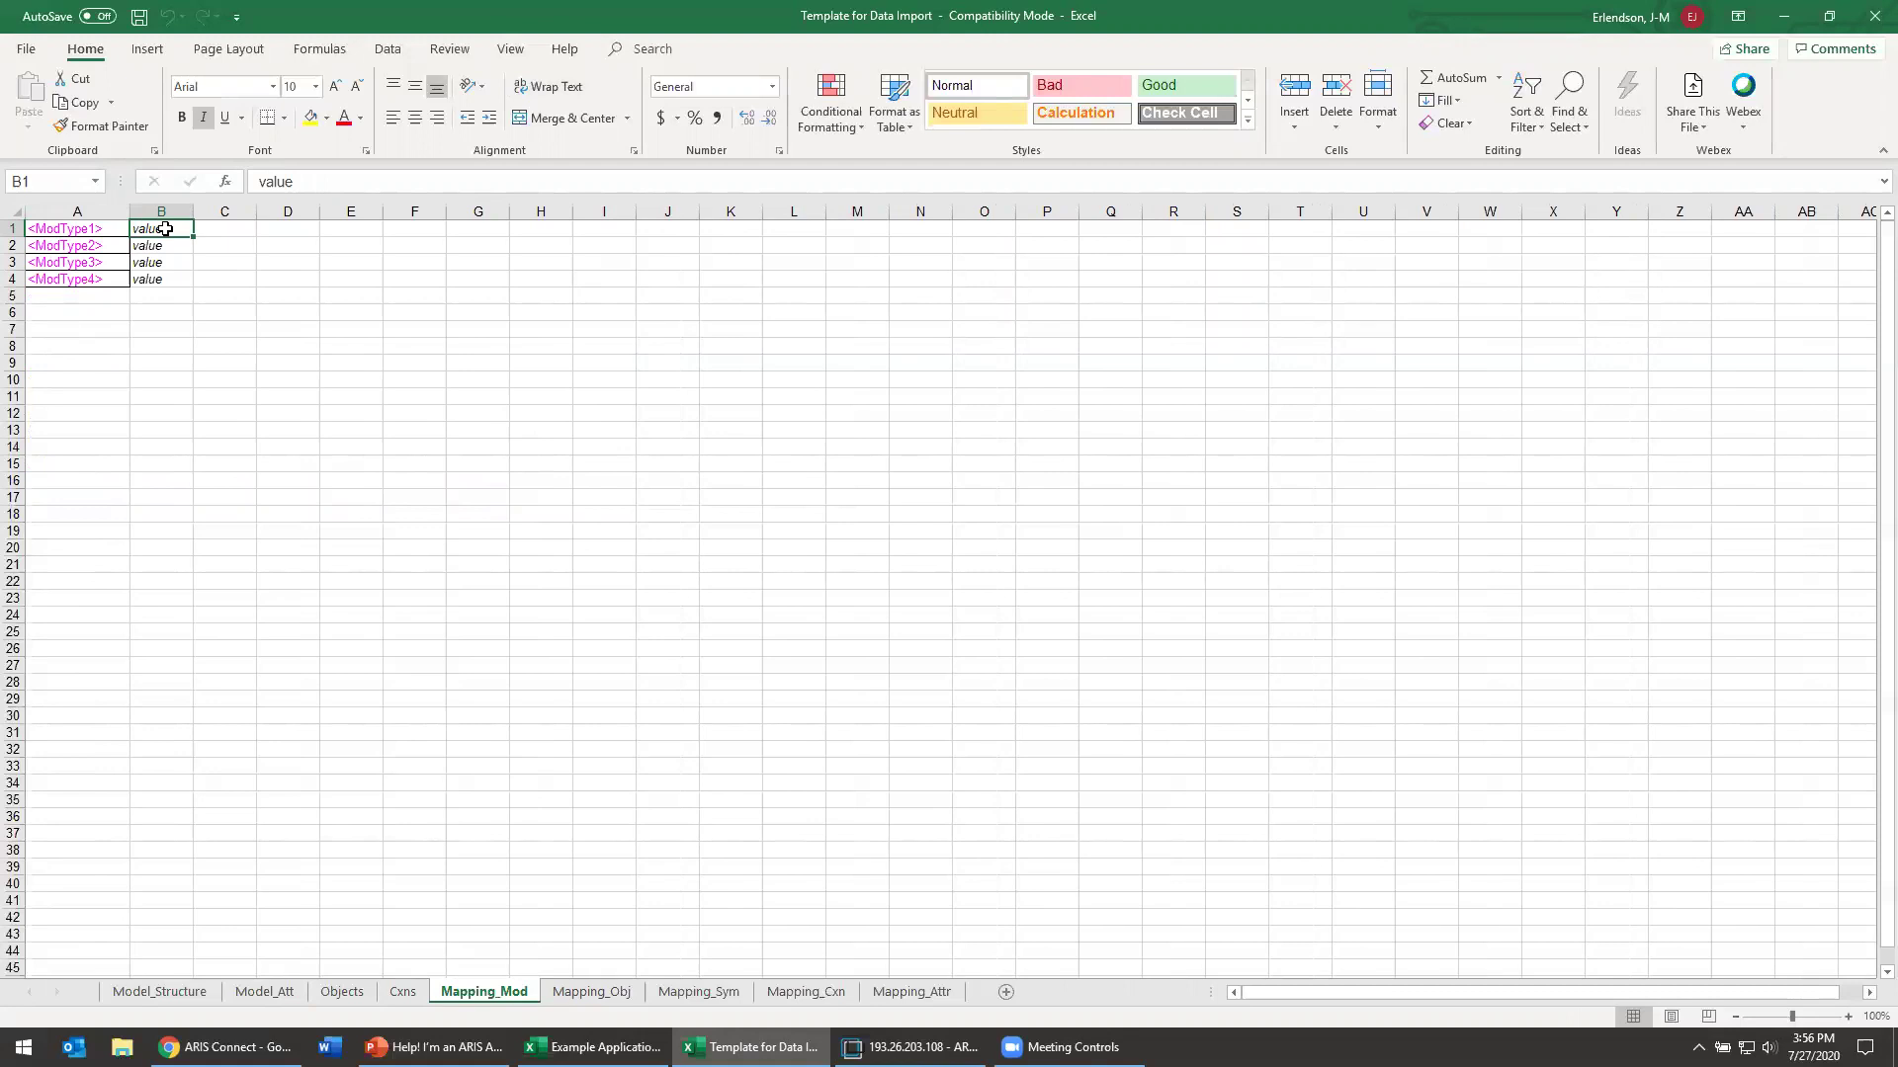
pyautogui.scroll(-1, 173, 296)
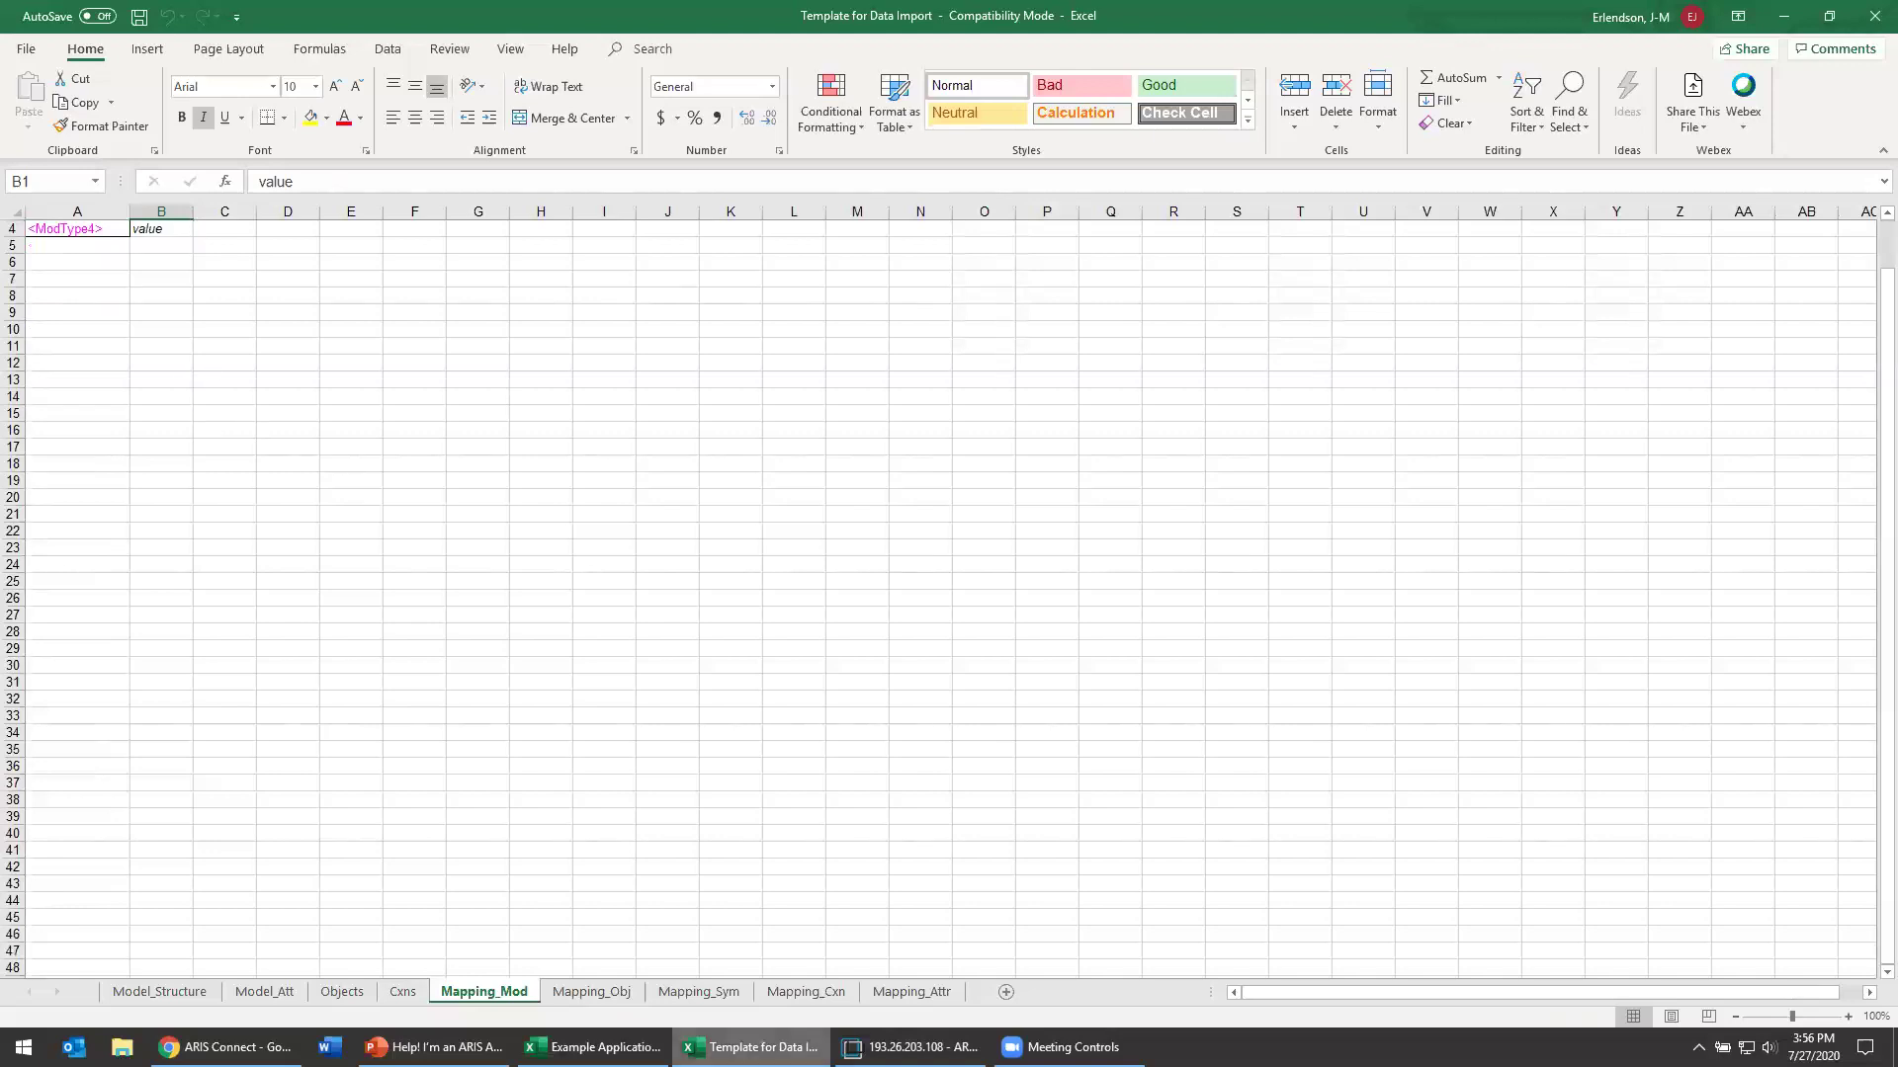
# Step: Glance at the Example Application List workbook, then return to ARIS Architect
pyautogui.click(591, 1046)
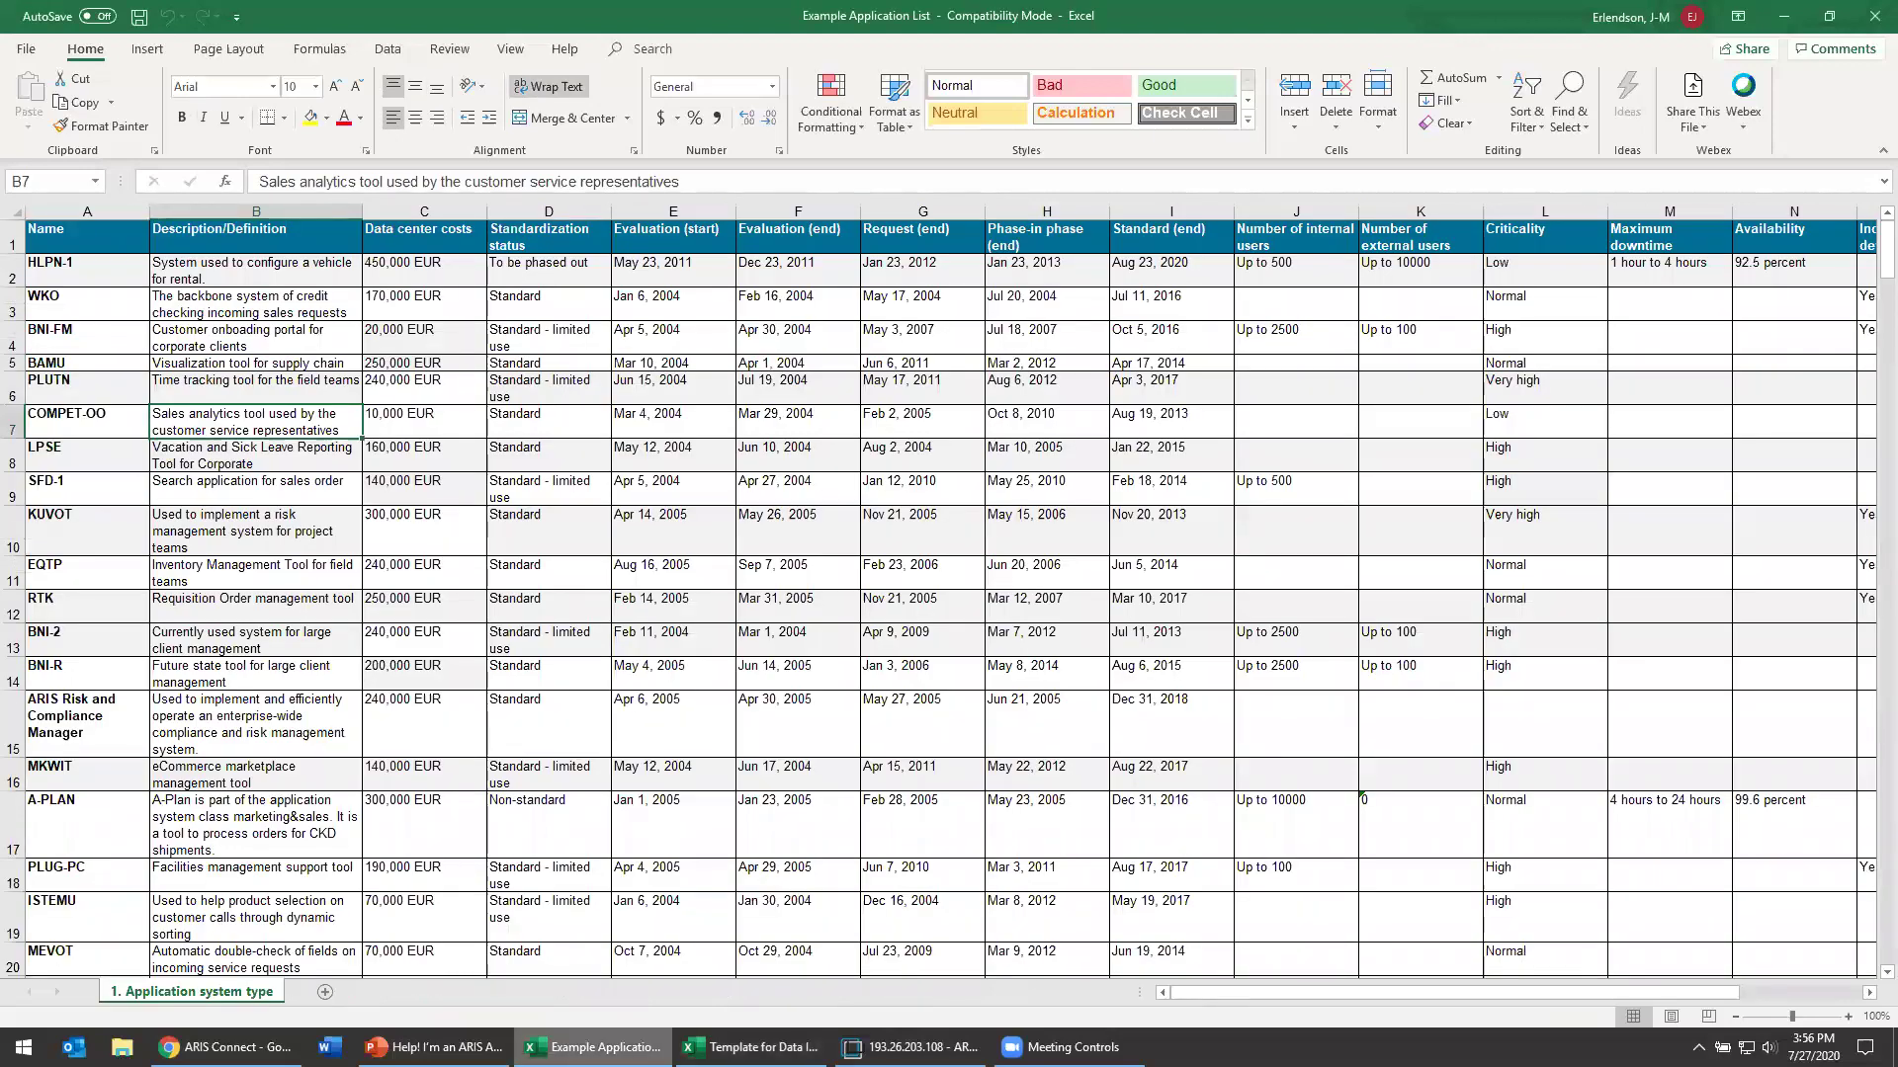
pyautogui.click(751, 1046)
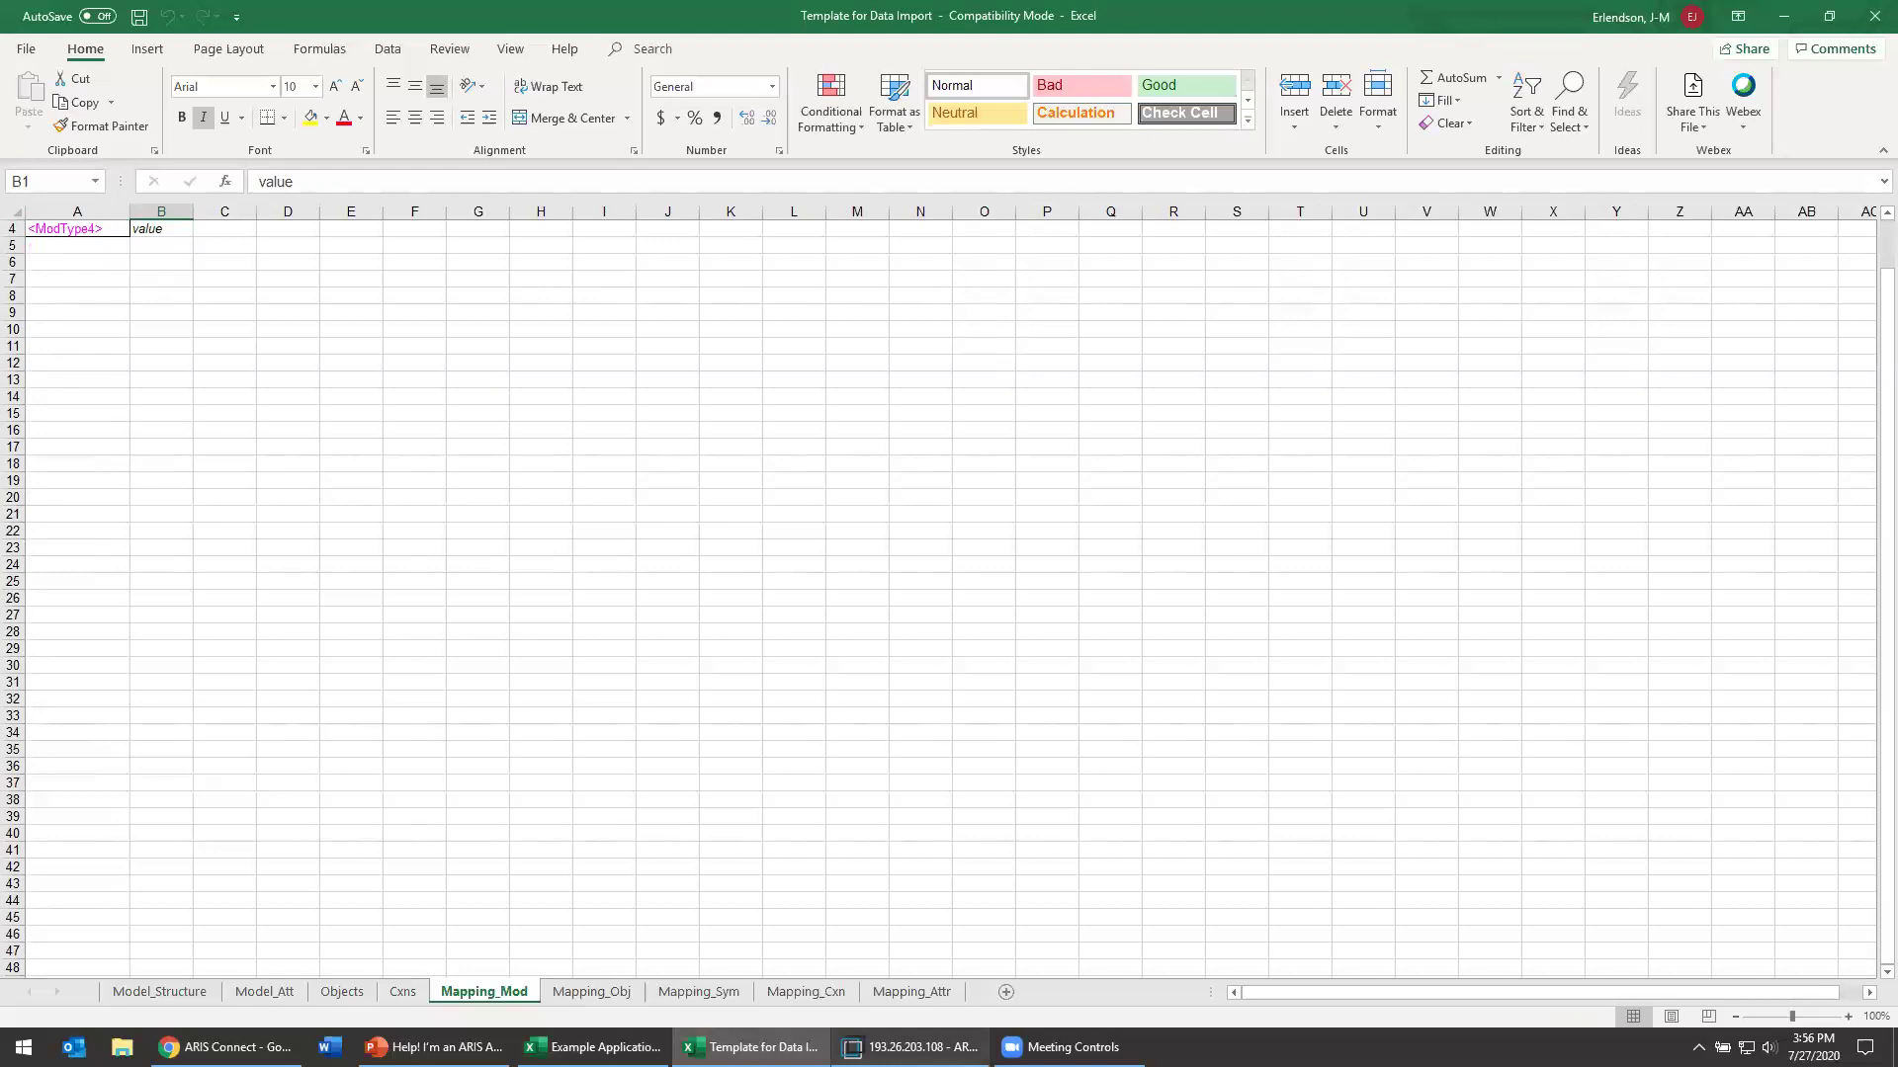
pyautogui.moveTo(911, 1047)
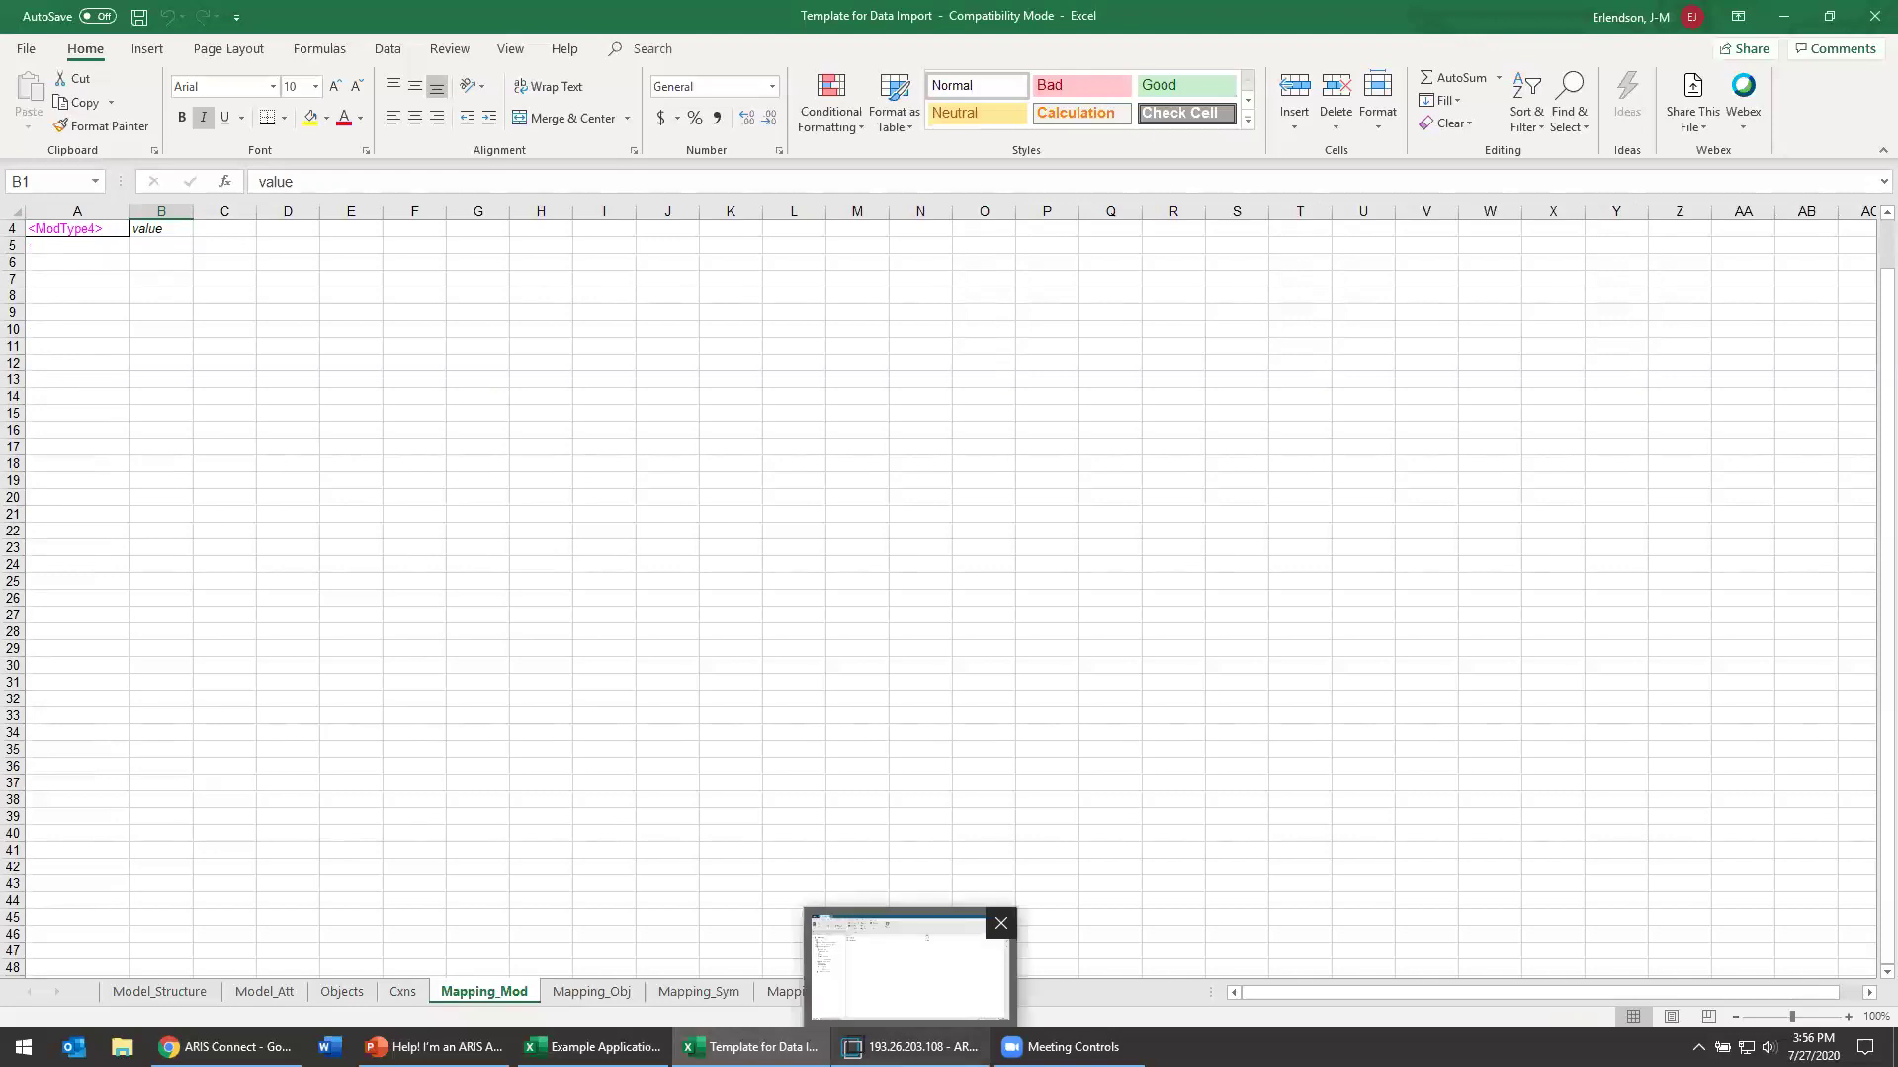
pyautogui.click(917, 1040)
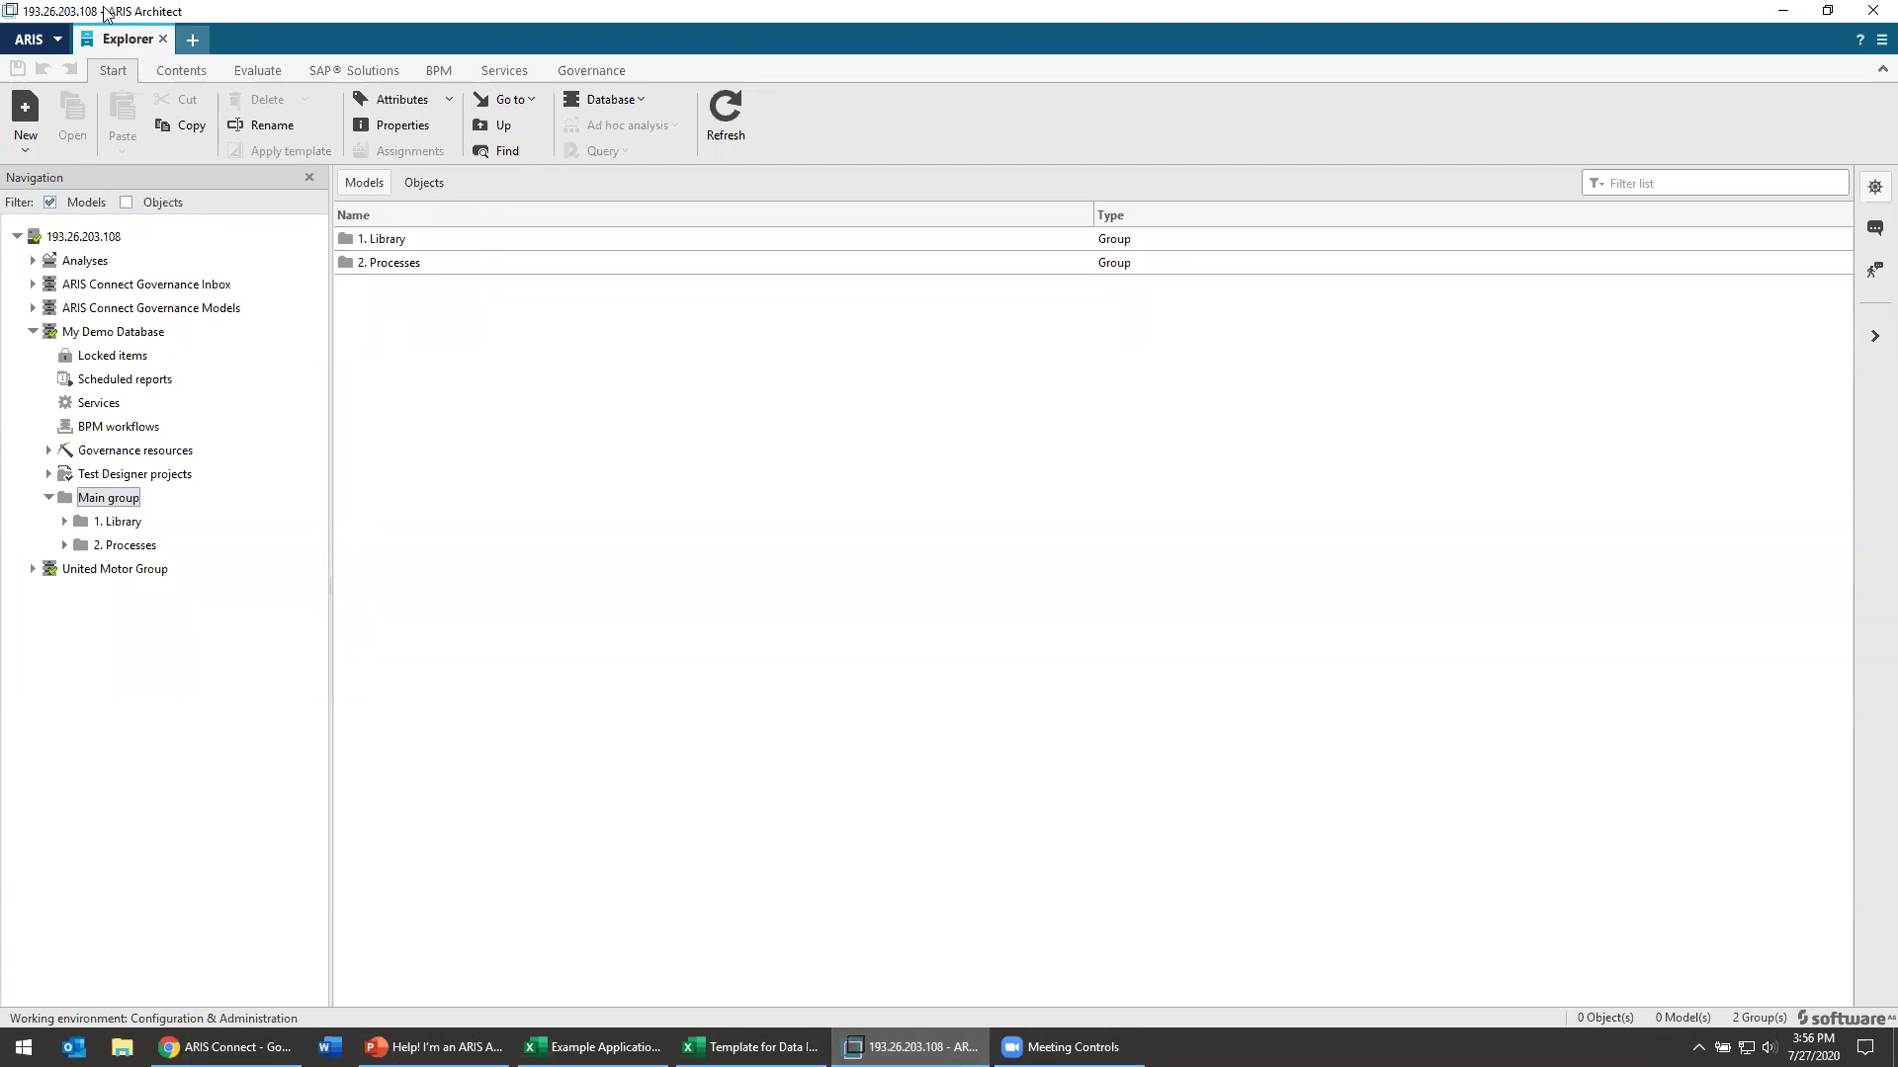
# Step: Open ARIS > Administration and expand Configuration and Method in the Navigation tree
pyautogui.click(34, 39)
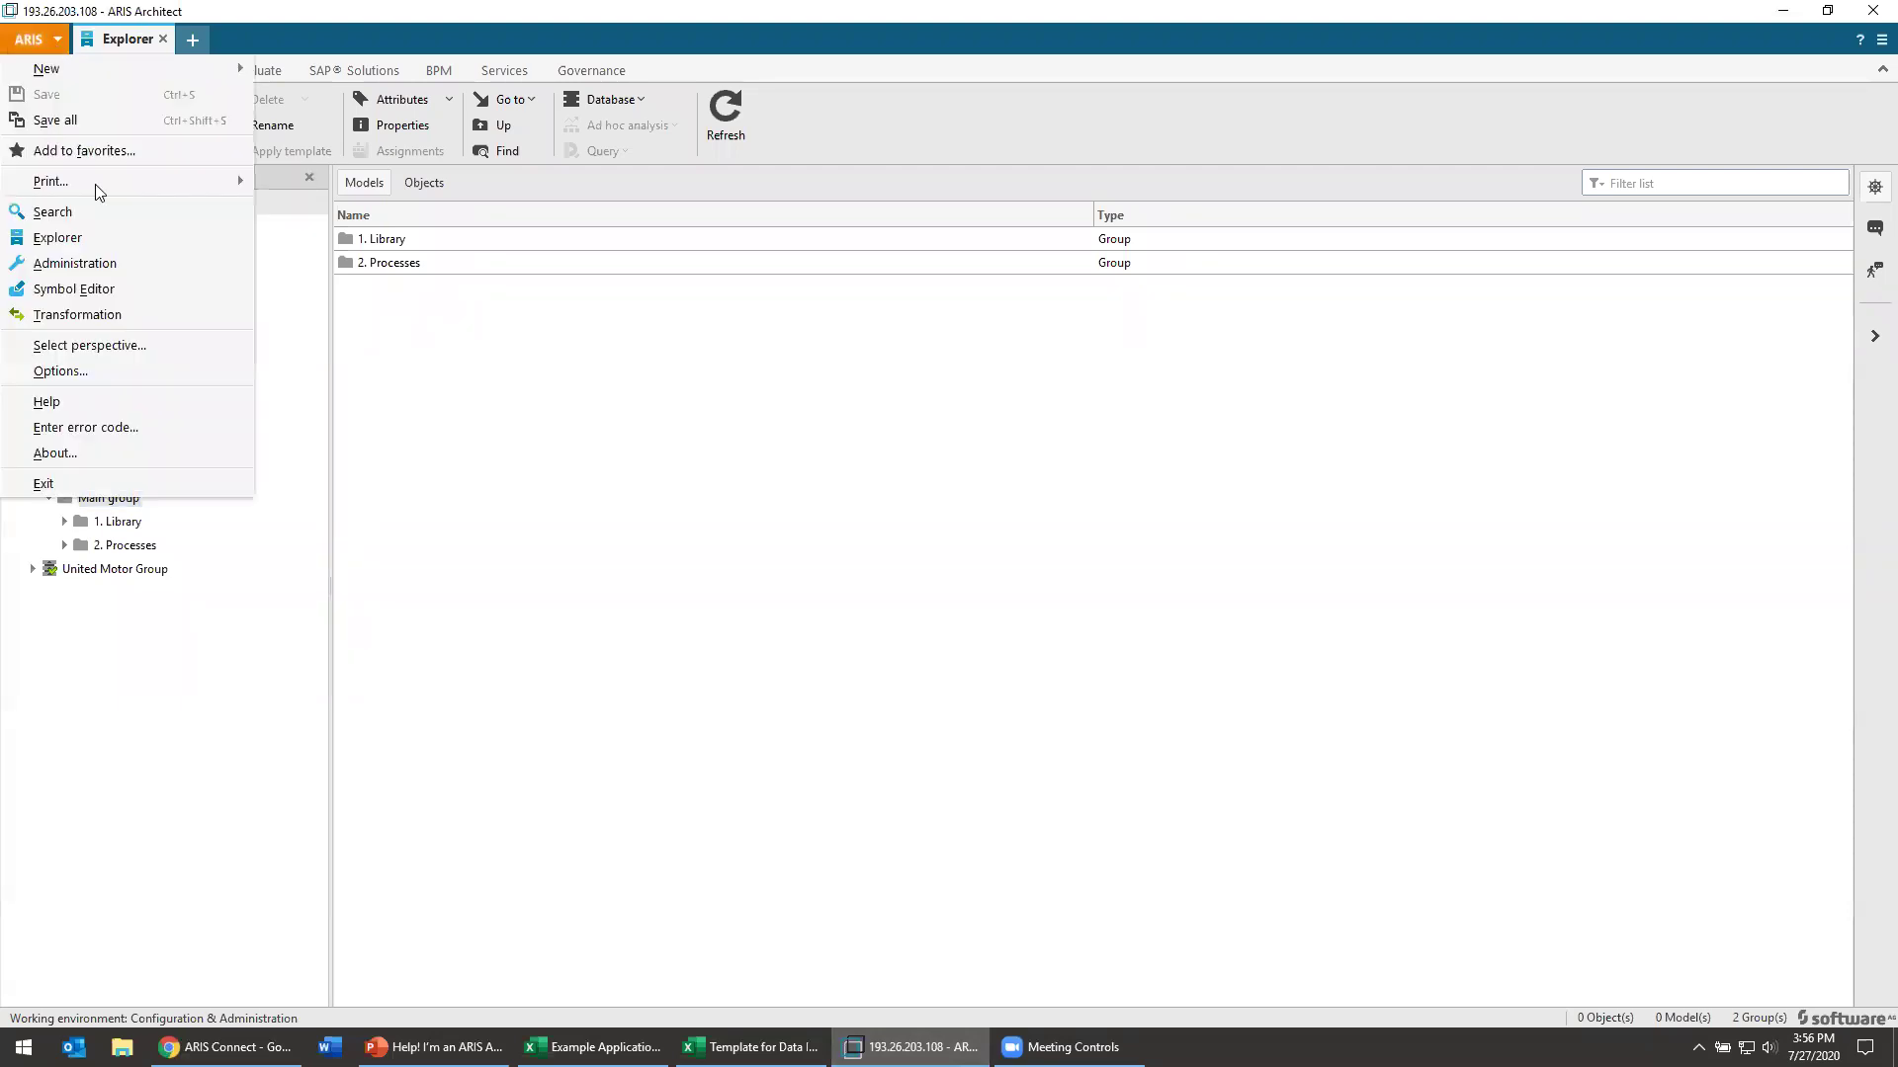
pyautogui.click(115, 262)
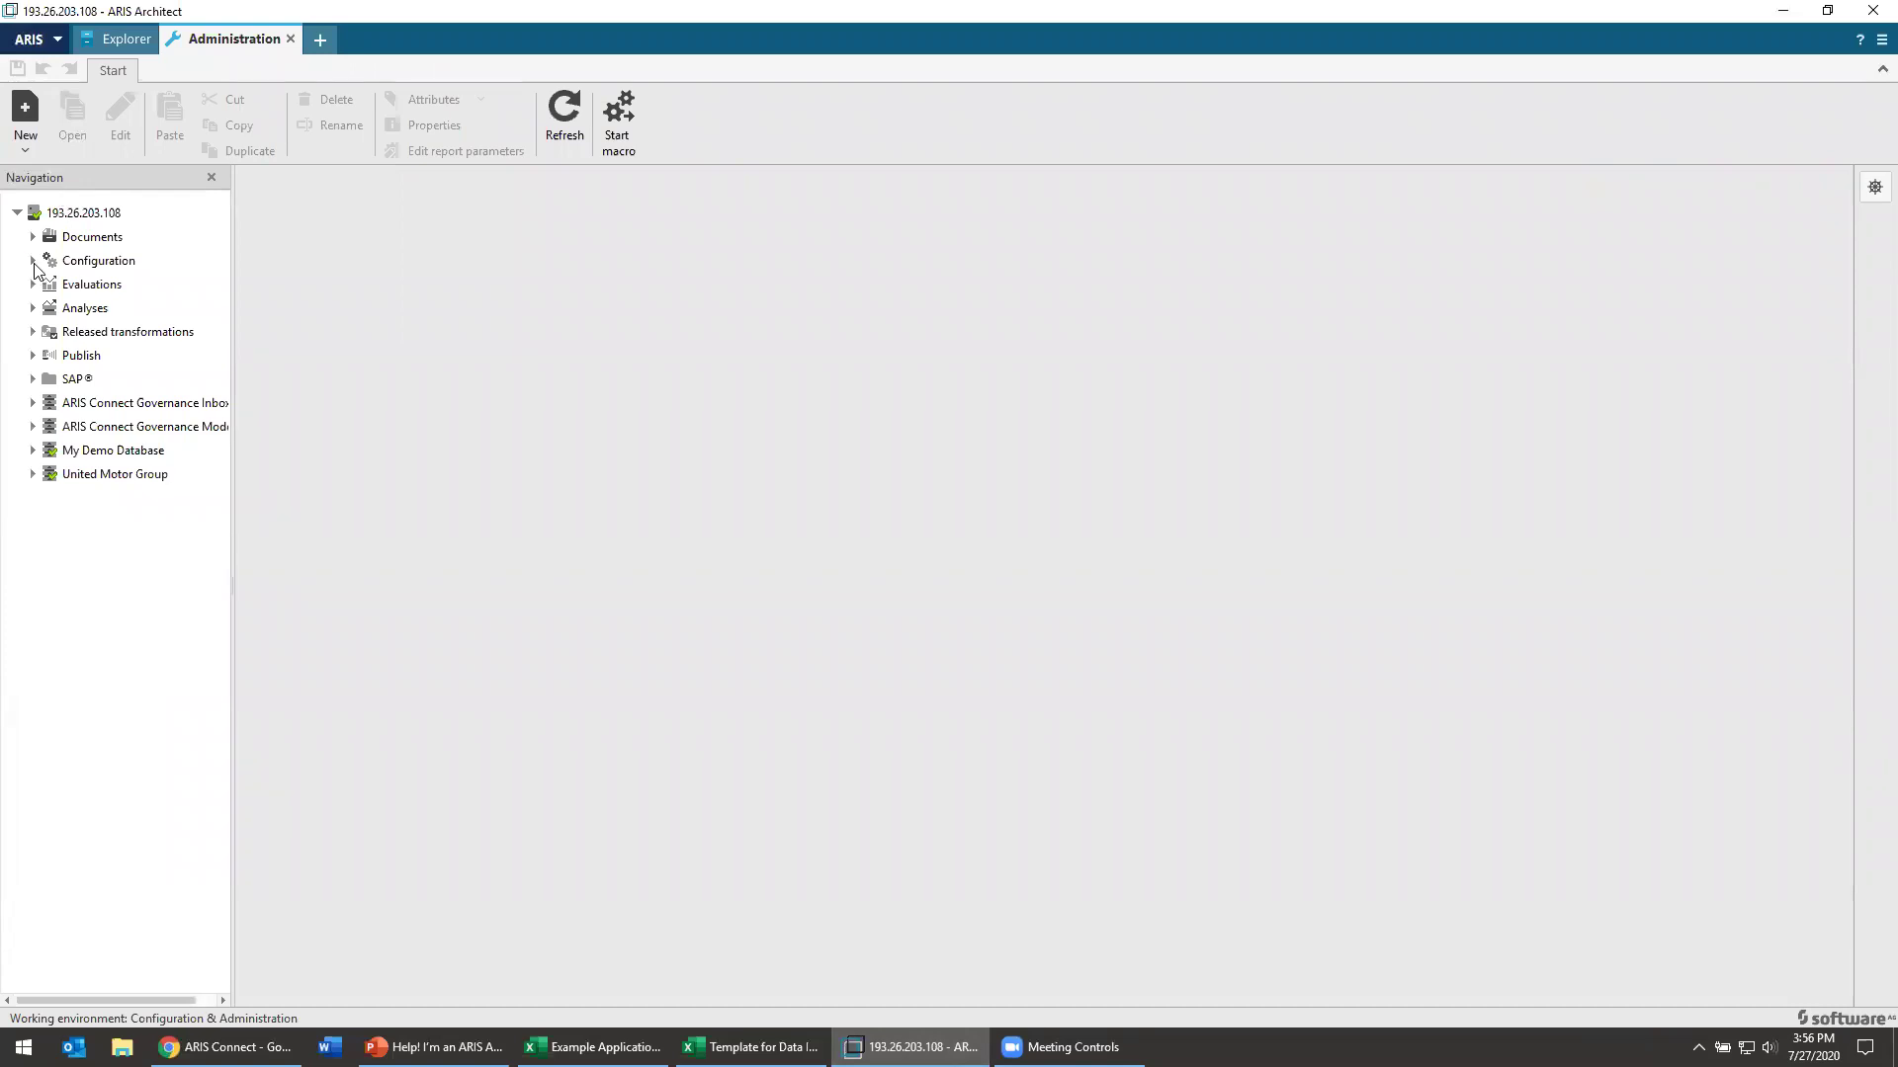
pyautogui.click(34, 264)
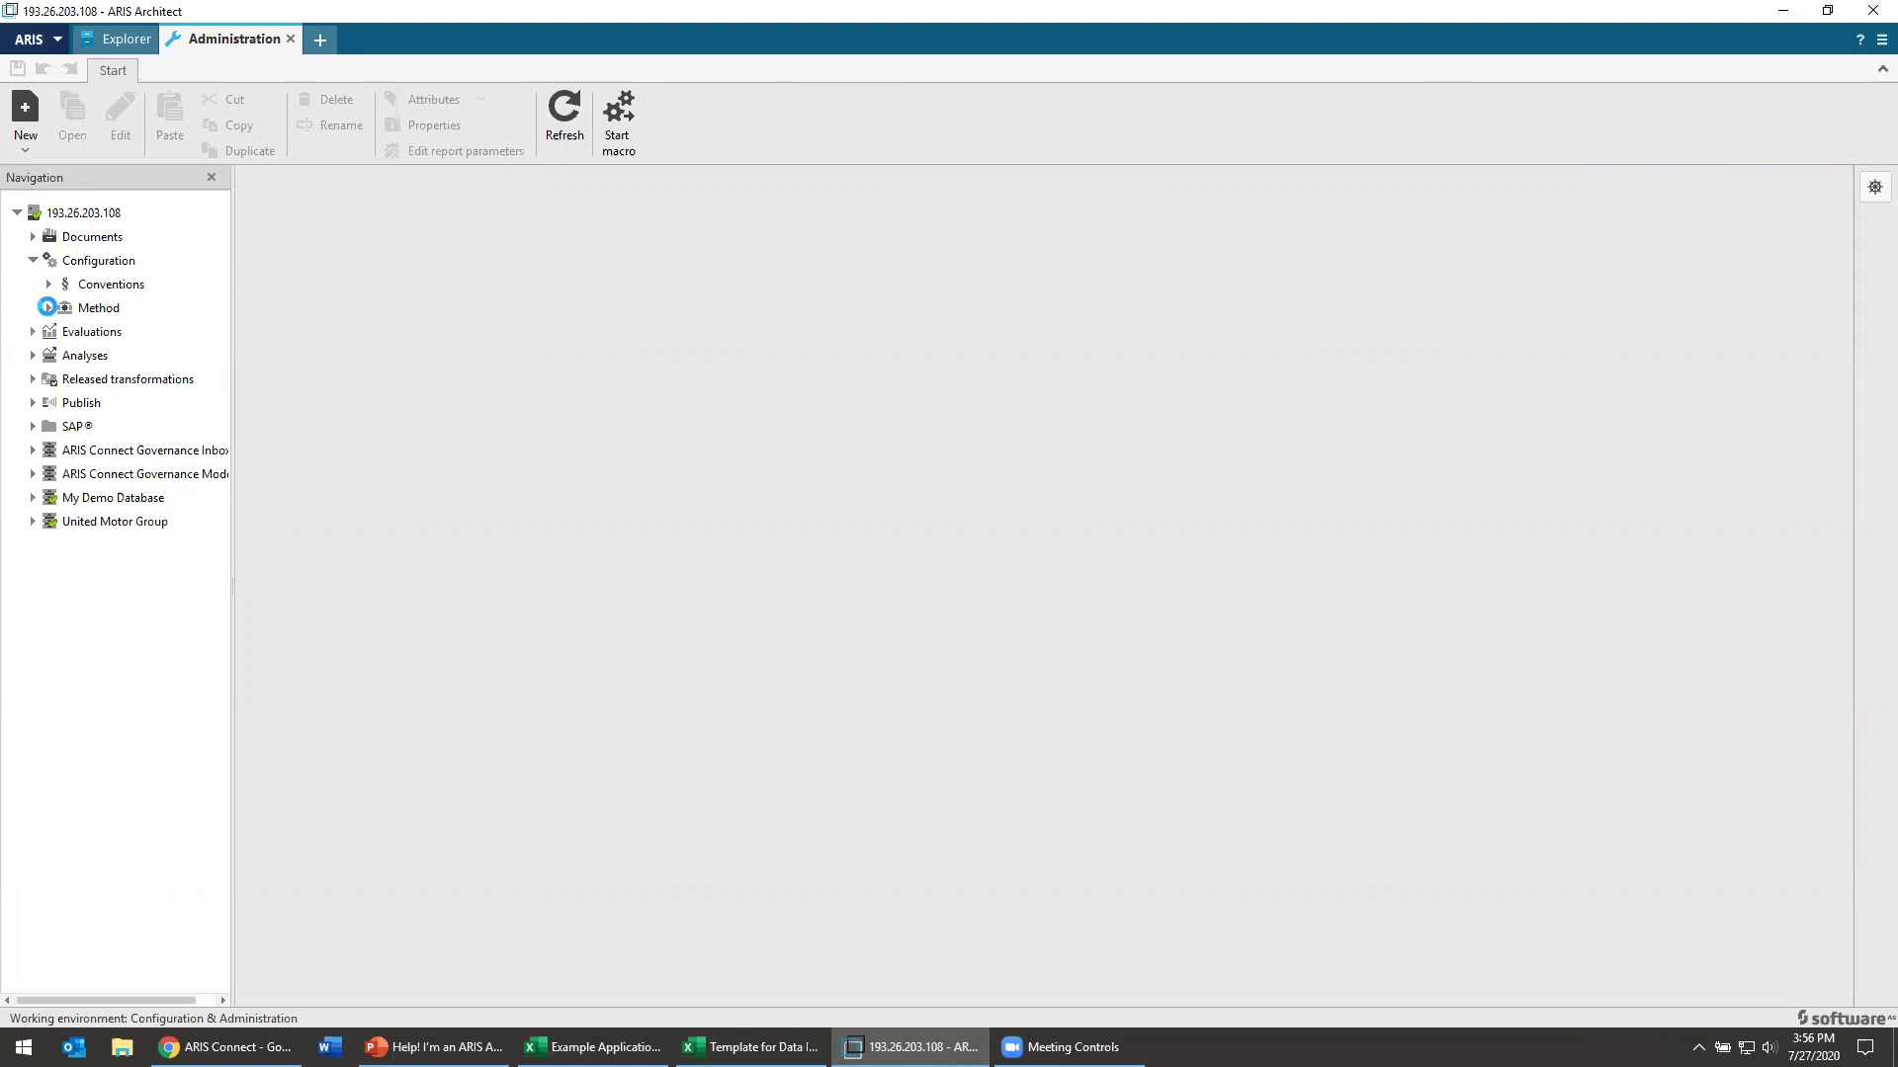
pyautogui.click(47, 308)
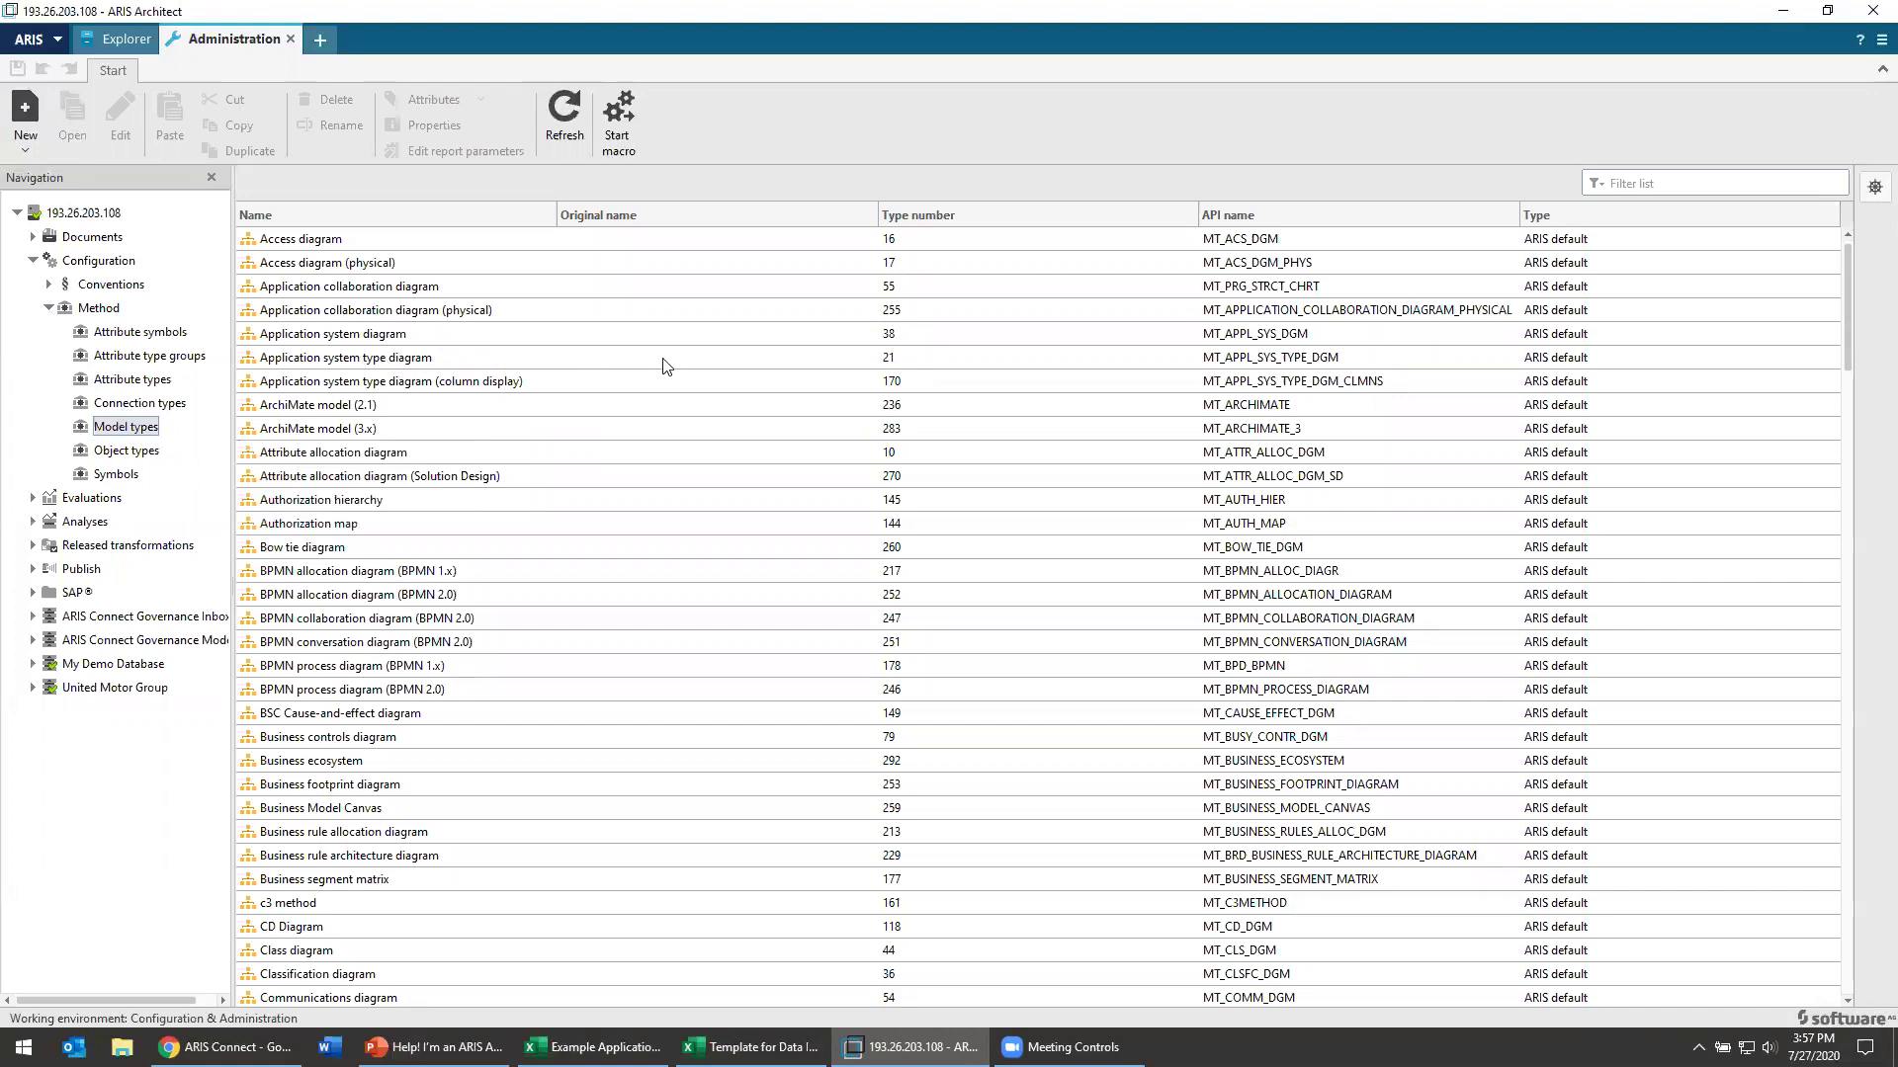
# Step: Select the Application system type diagram model type and enter 21 in Mapping_Mod cell B1
pyautogui.click(906, 365)
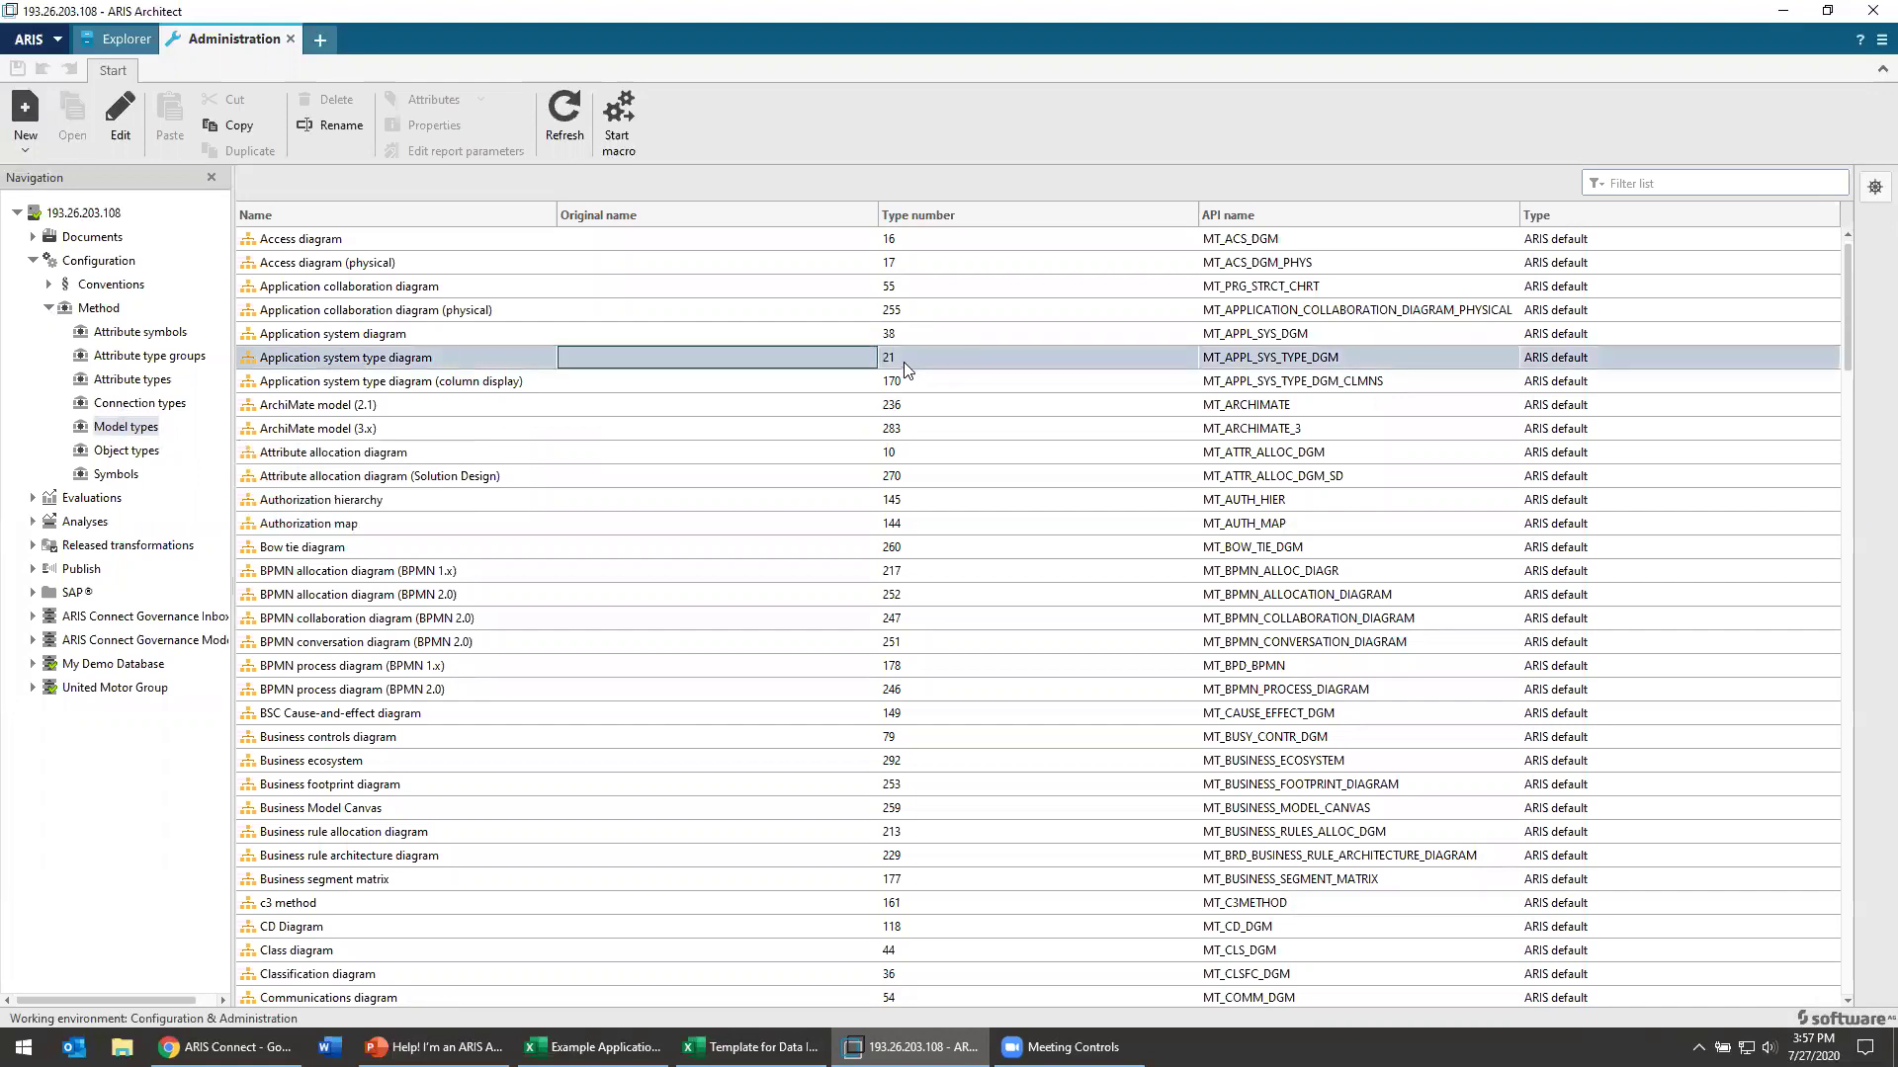
pyautogui.hotkey('alt', 'Tab')
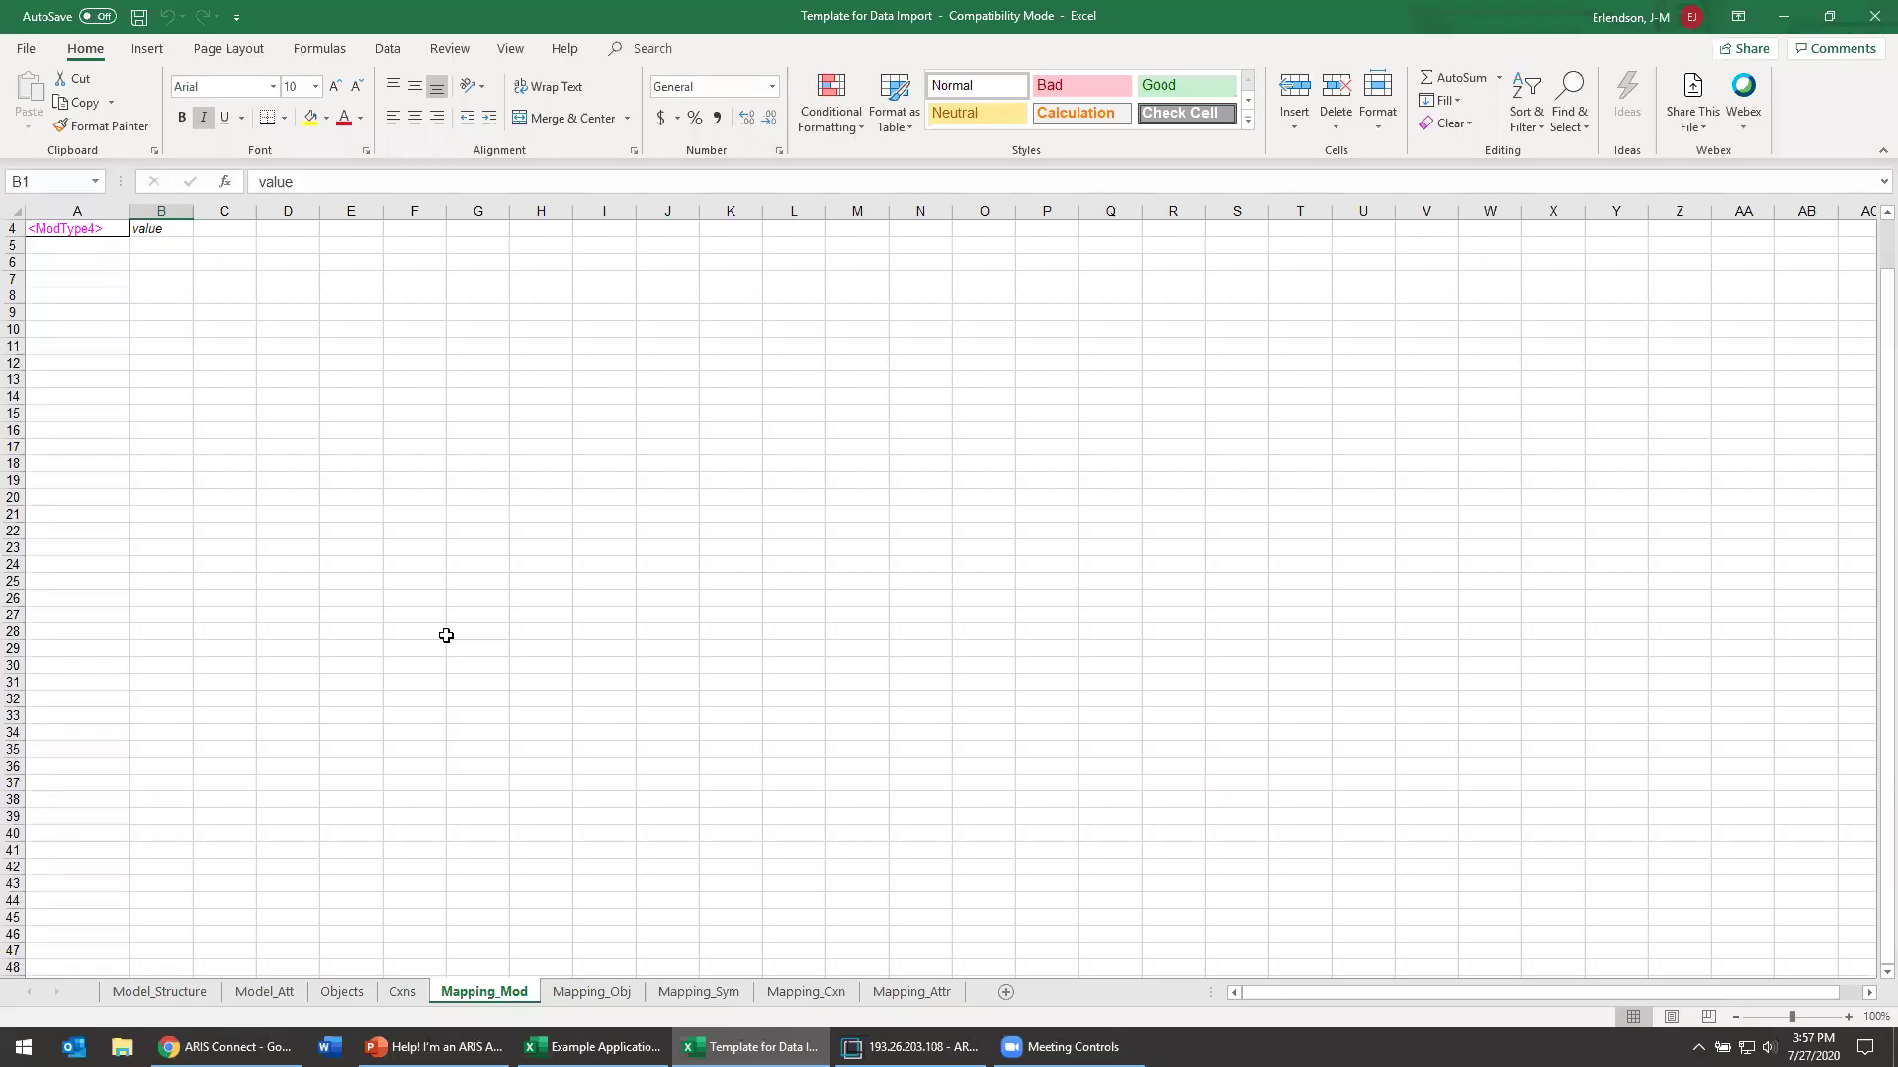
pyautogui.scroll(1, 240, 327)
pyautogui.write('21')
pyautogui.click(240, 327)
# Step: Move to the Mapping_Obj sheet, then list the method's object types in ARIS
pyautogui.hotkey('alt', 'Tab')
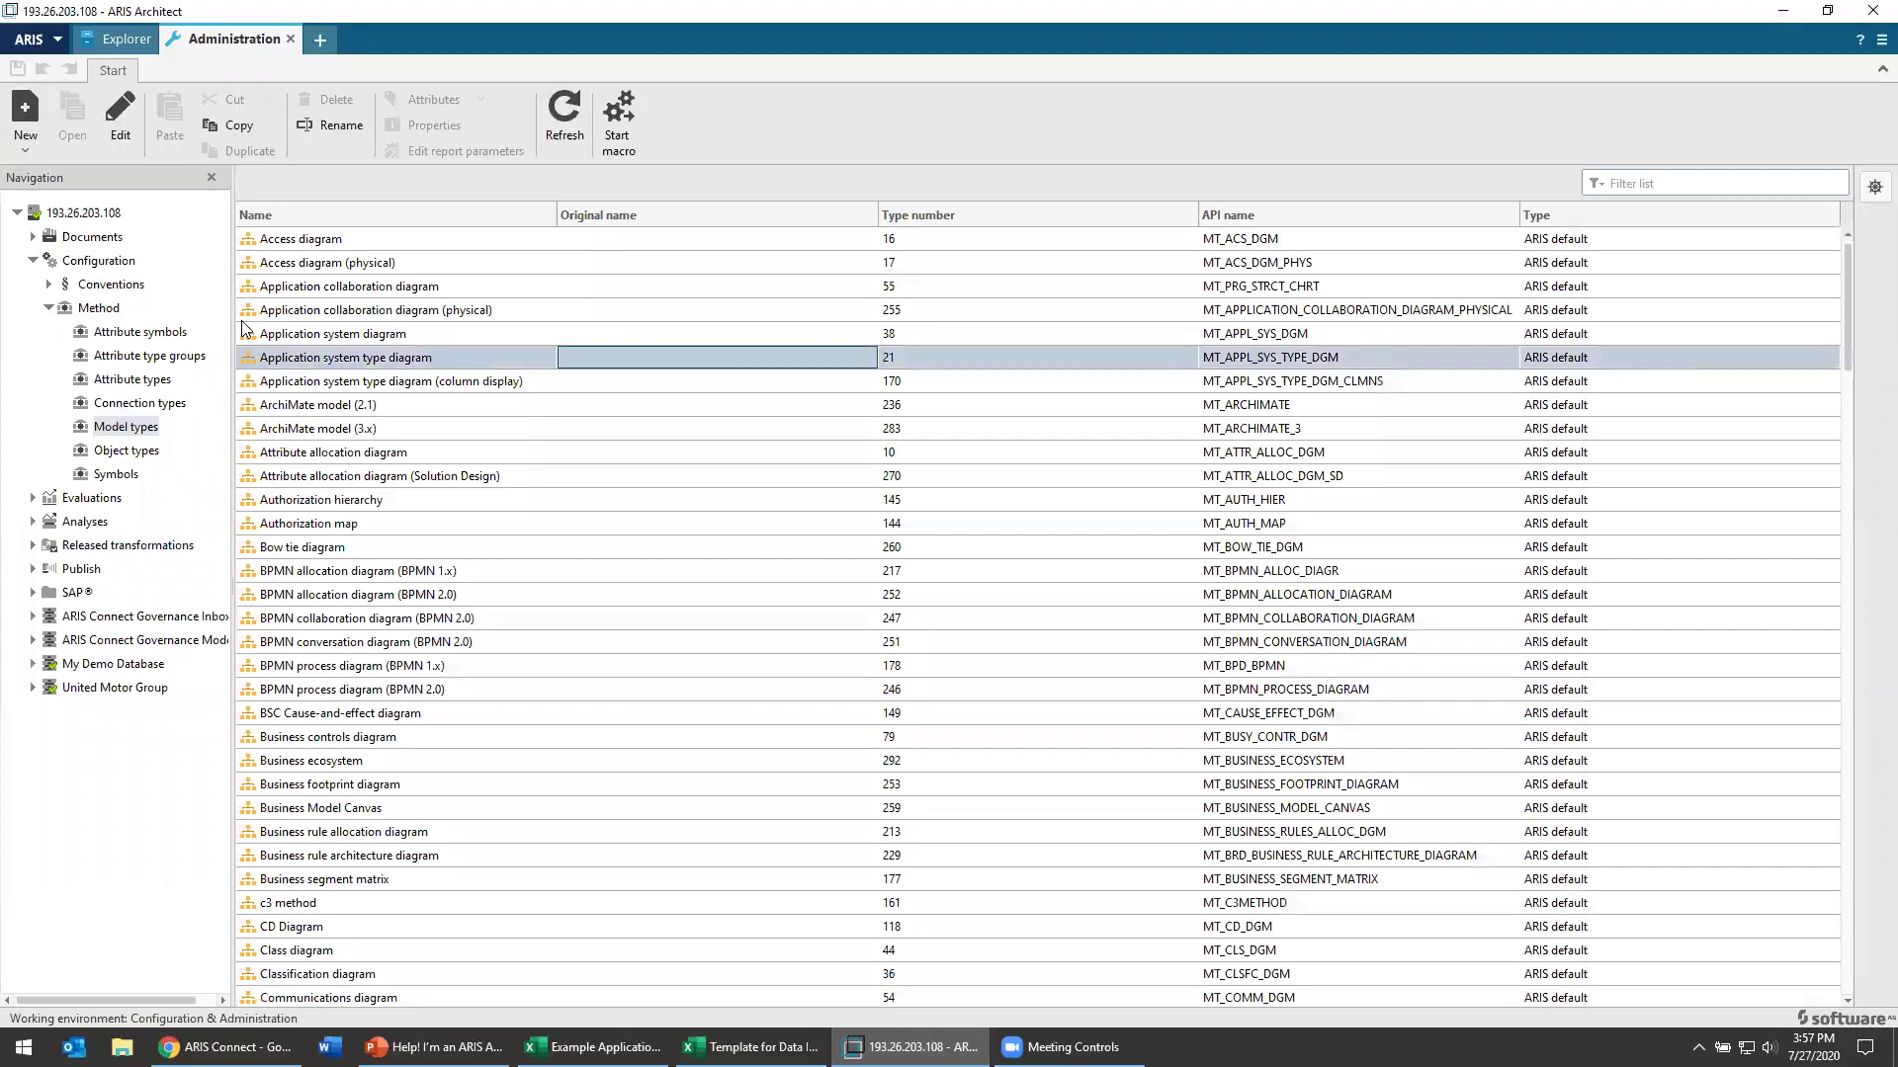
pyautogui.hotkey('alt', 'Tab')
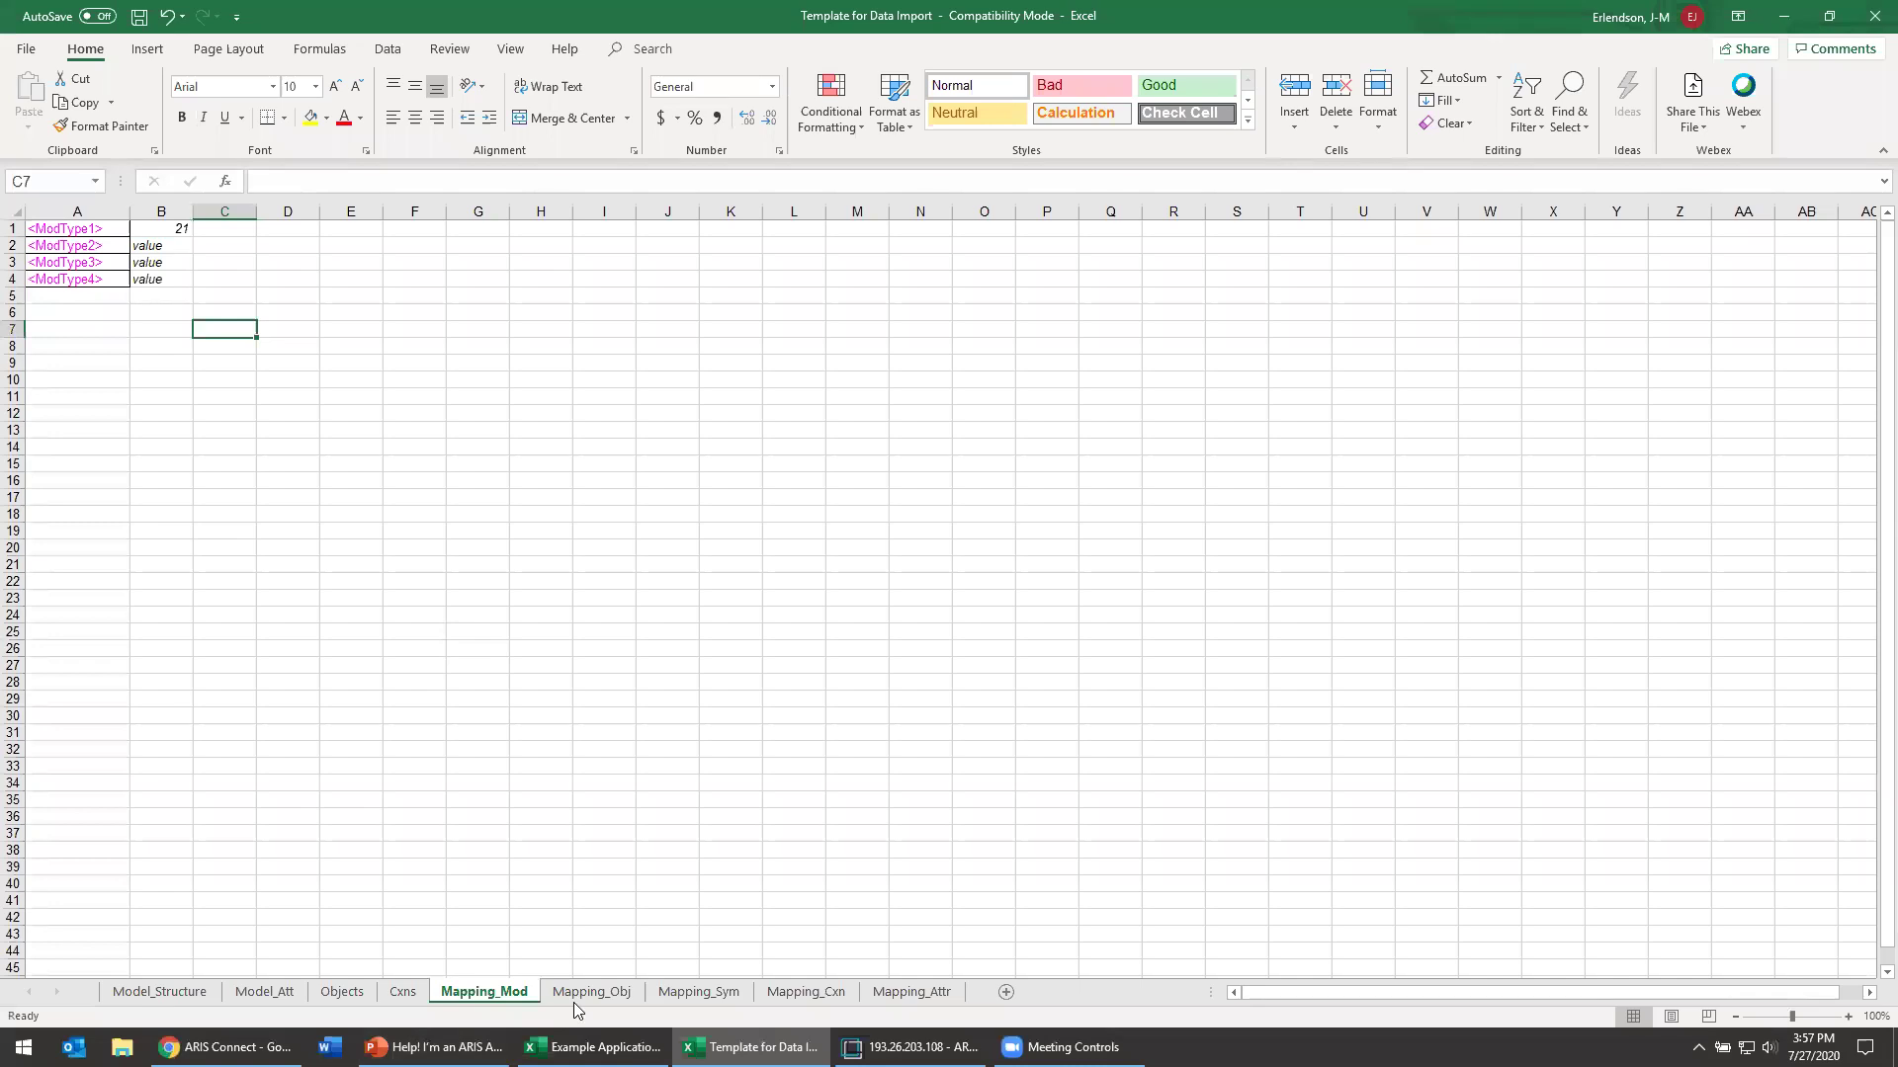
pyautogui.click(584, 998)
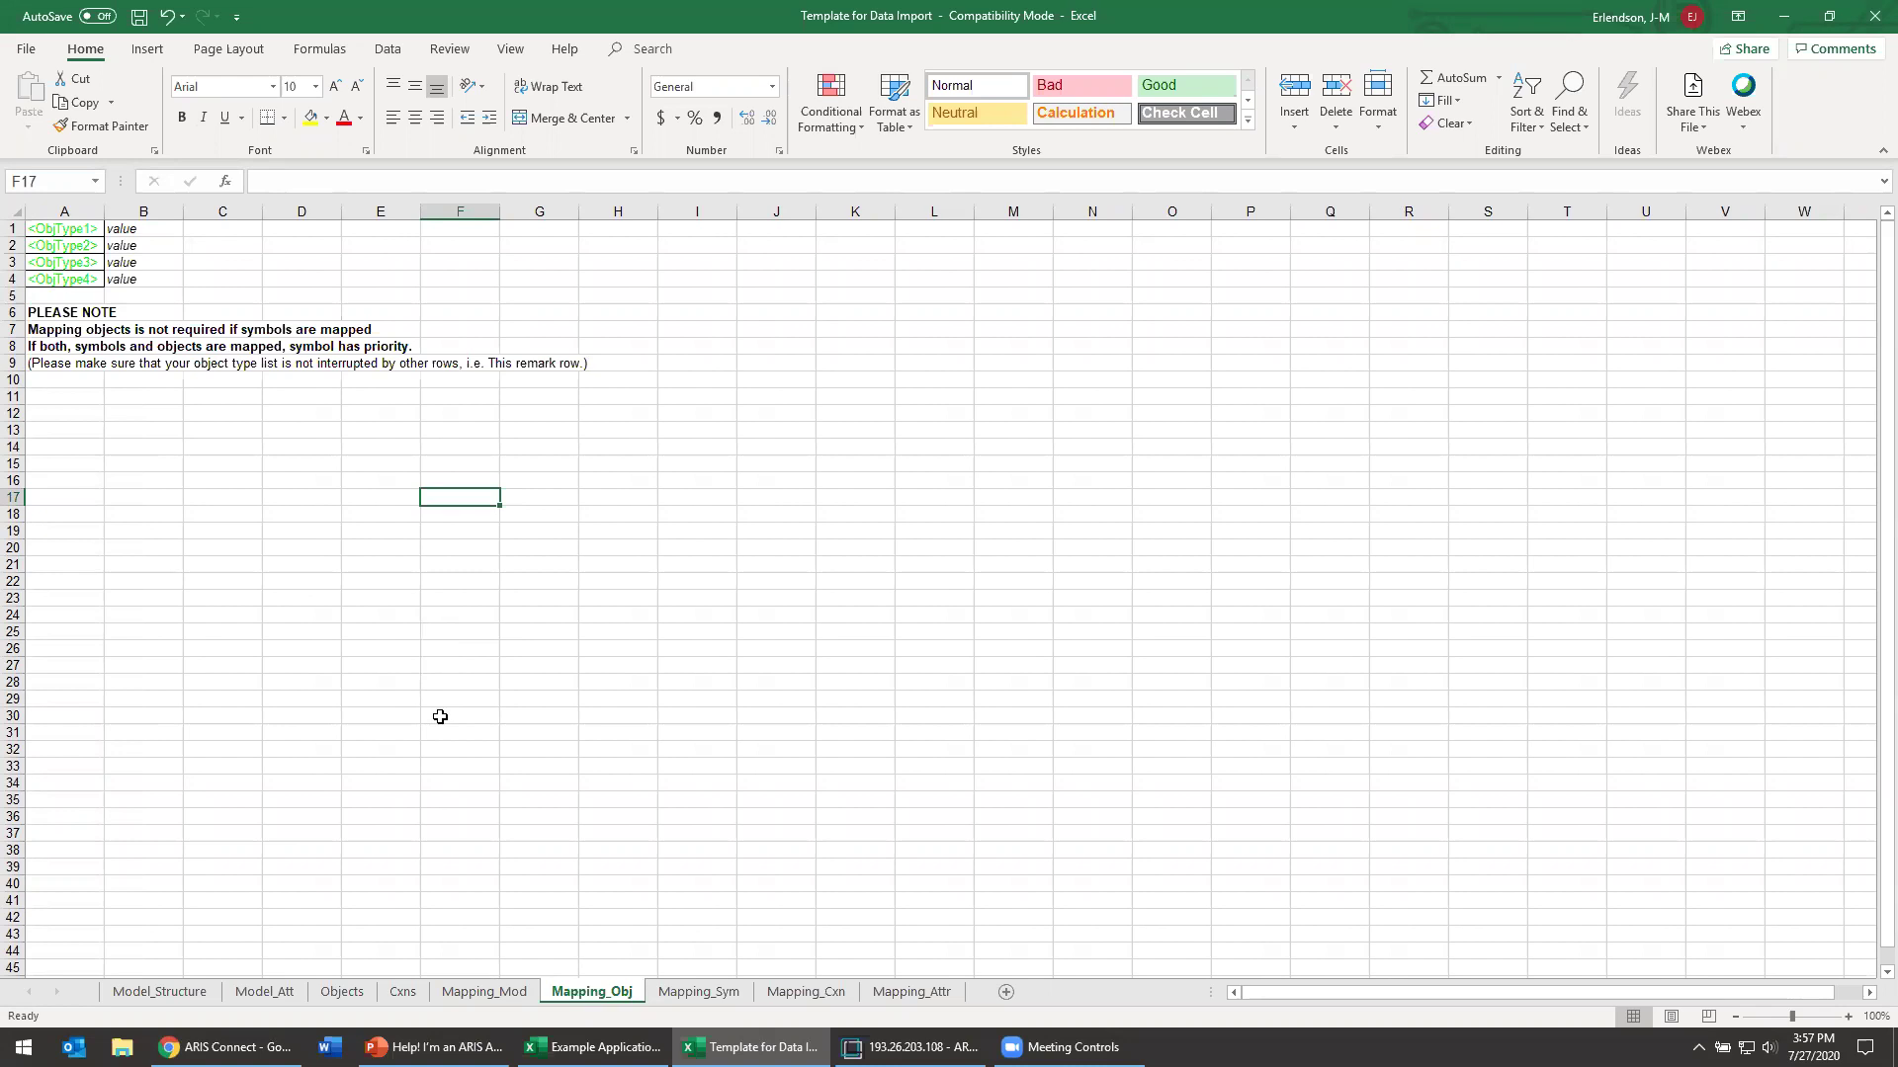
pyautogui.hotkey('alt', 'Tab')
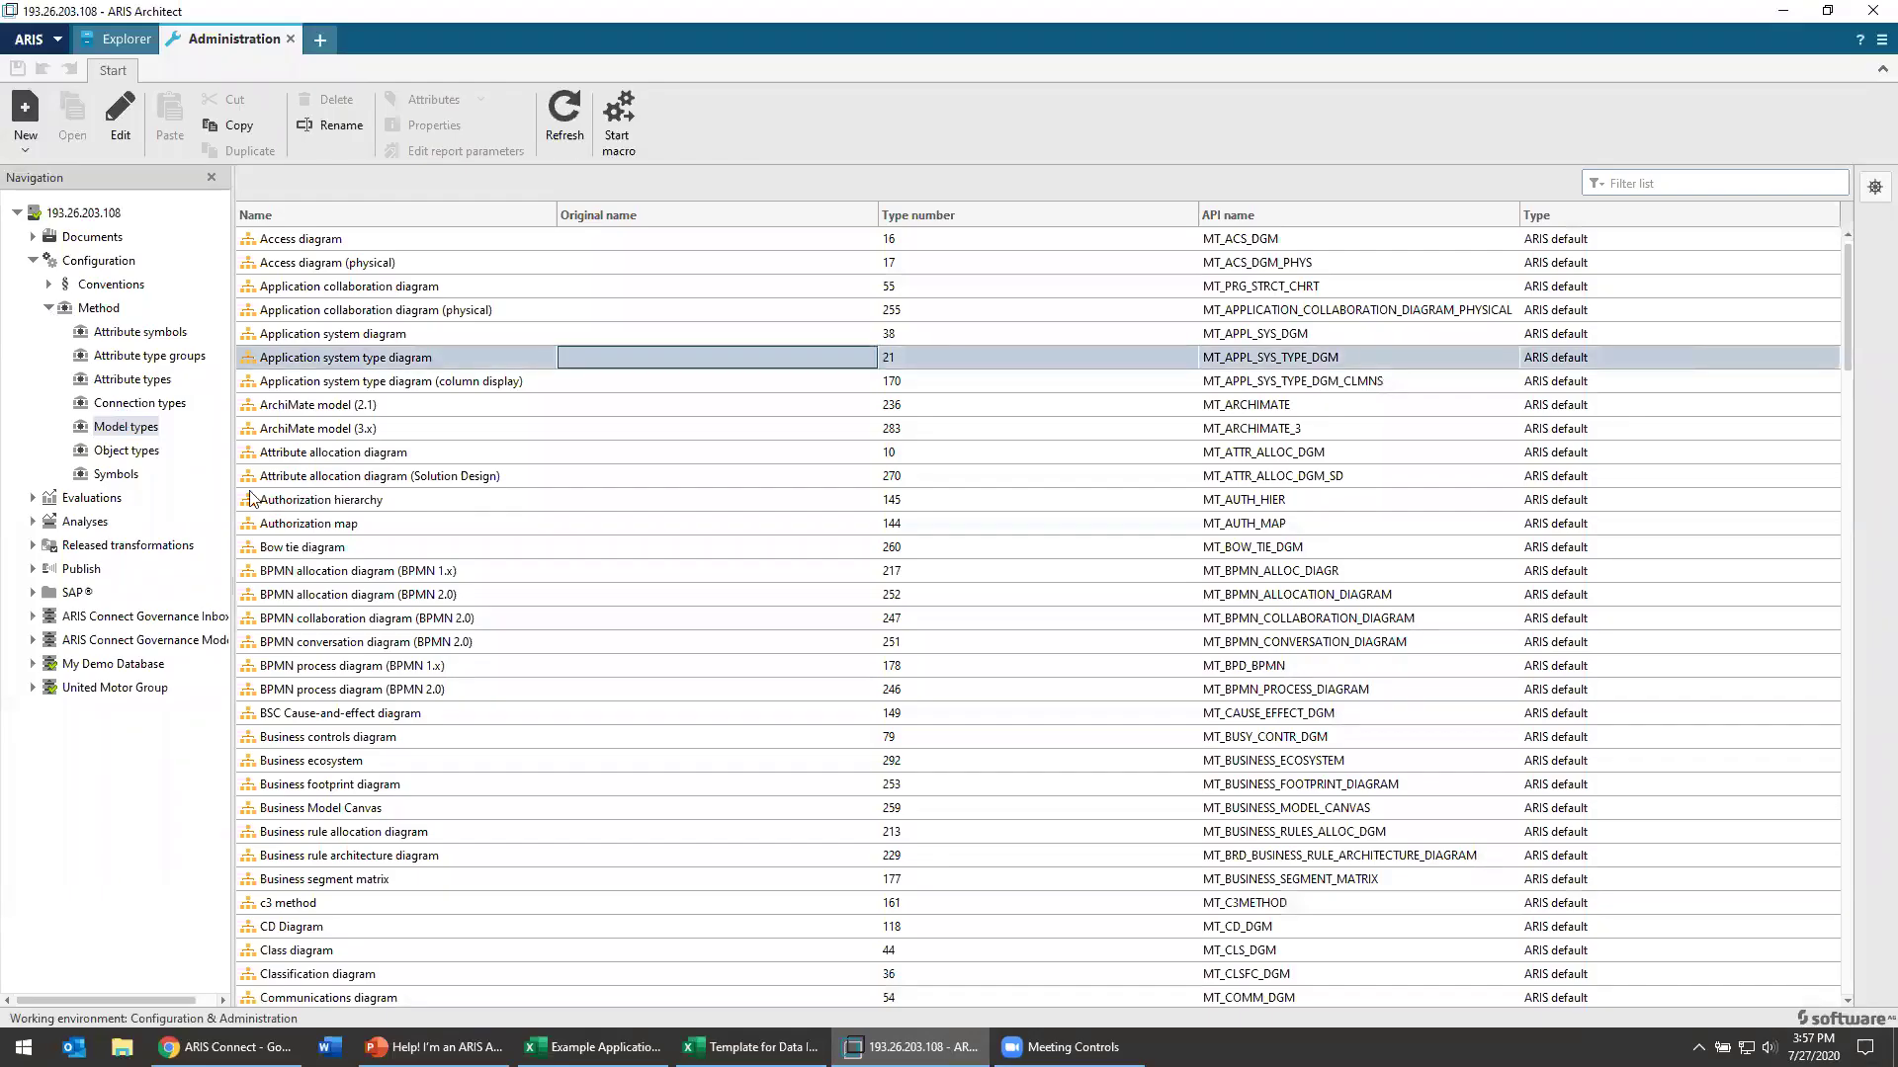
pyautogui.click(144, 455)
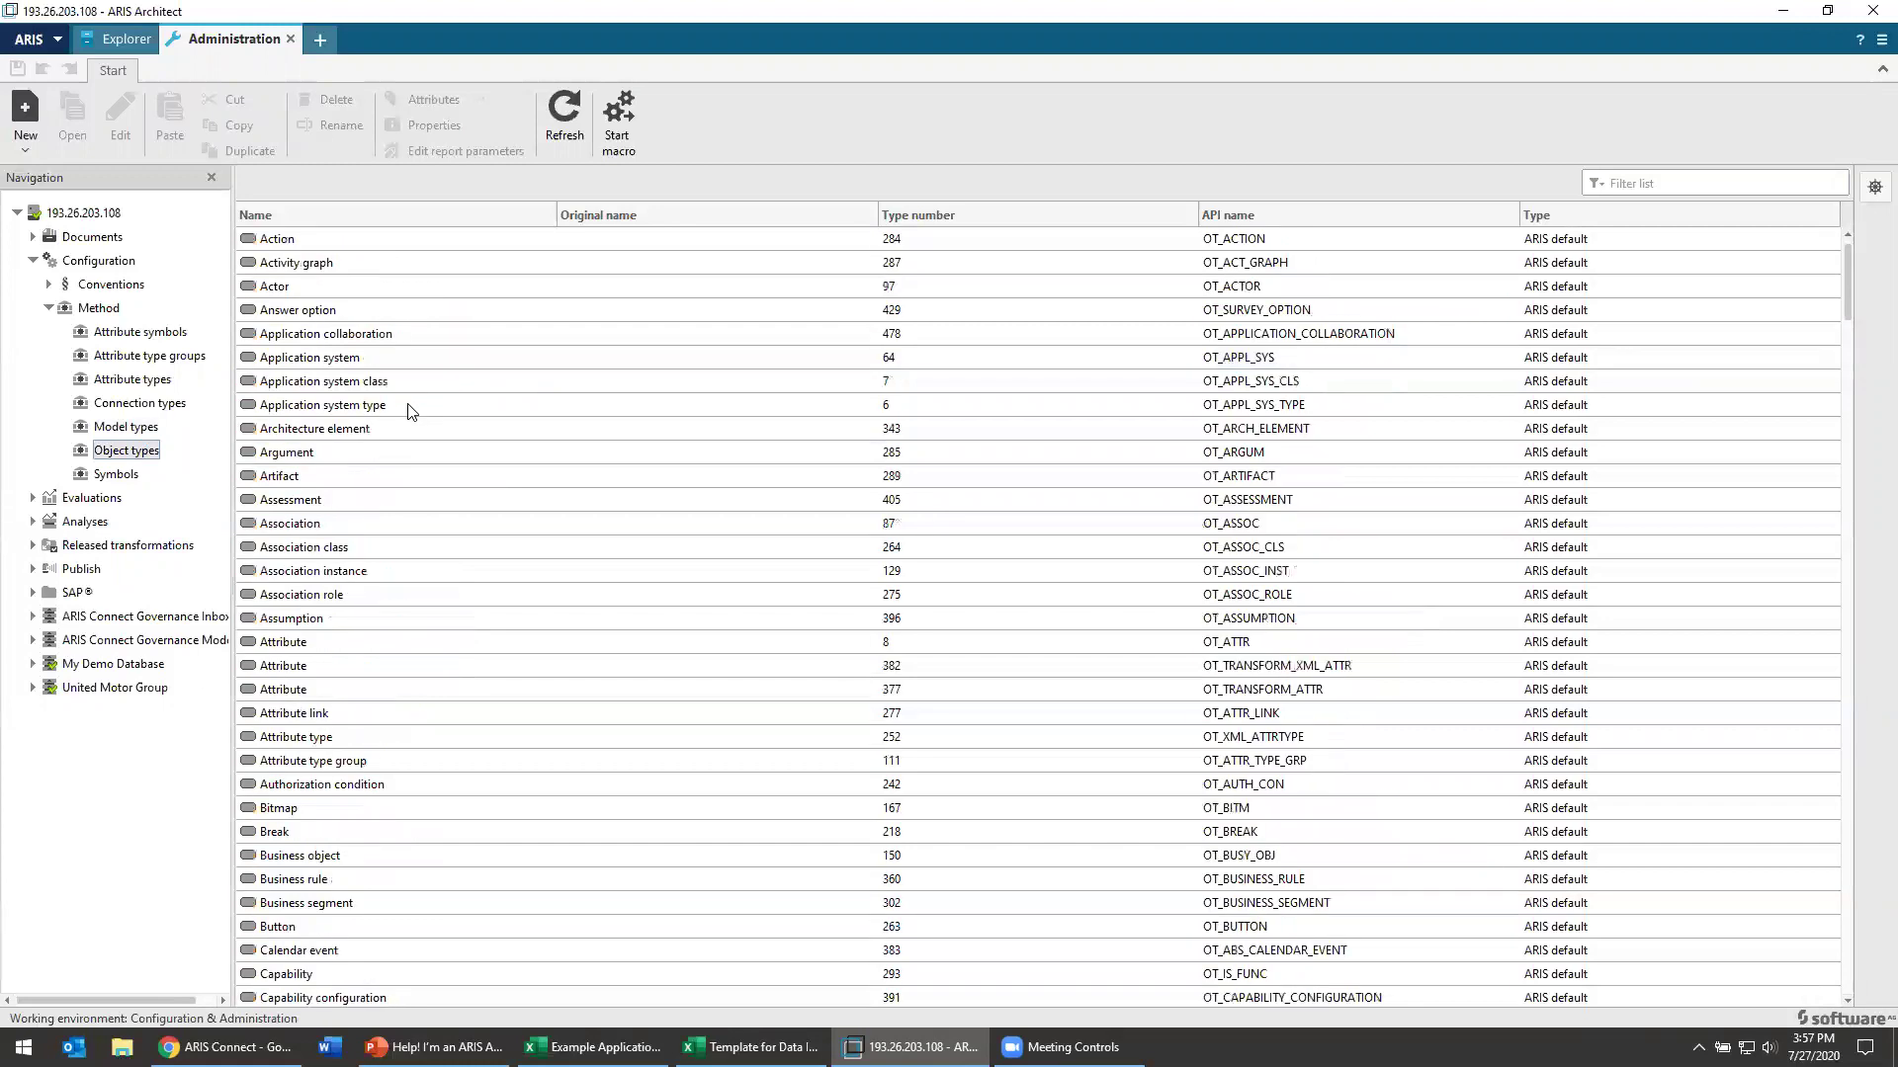
# Step: Select the Application system type object type and enter 6 in Mapping_Obj cell B1
pyautogui.click(407, 405)
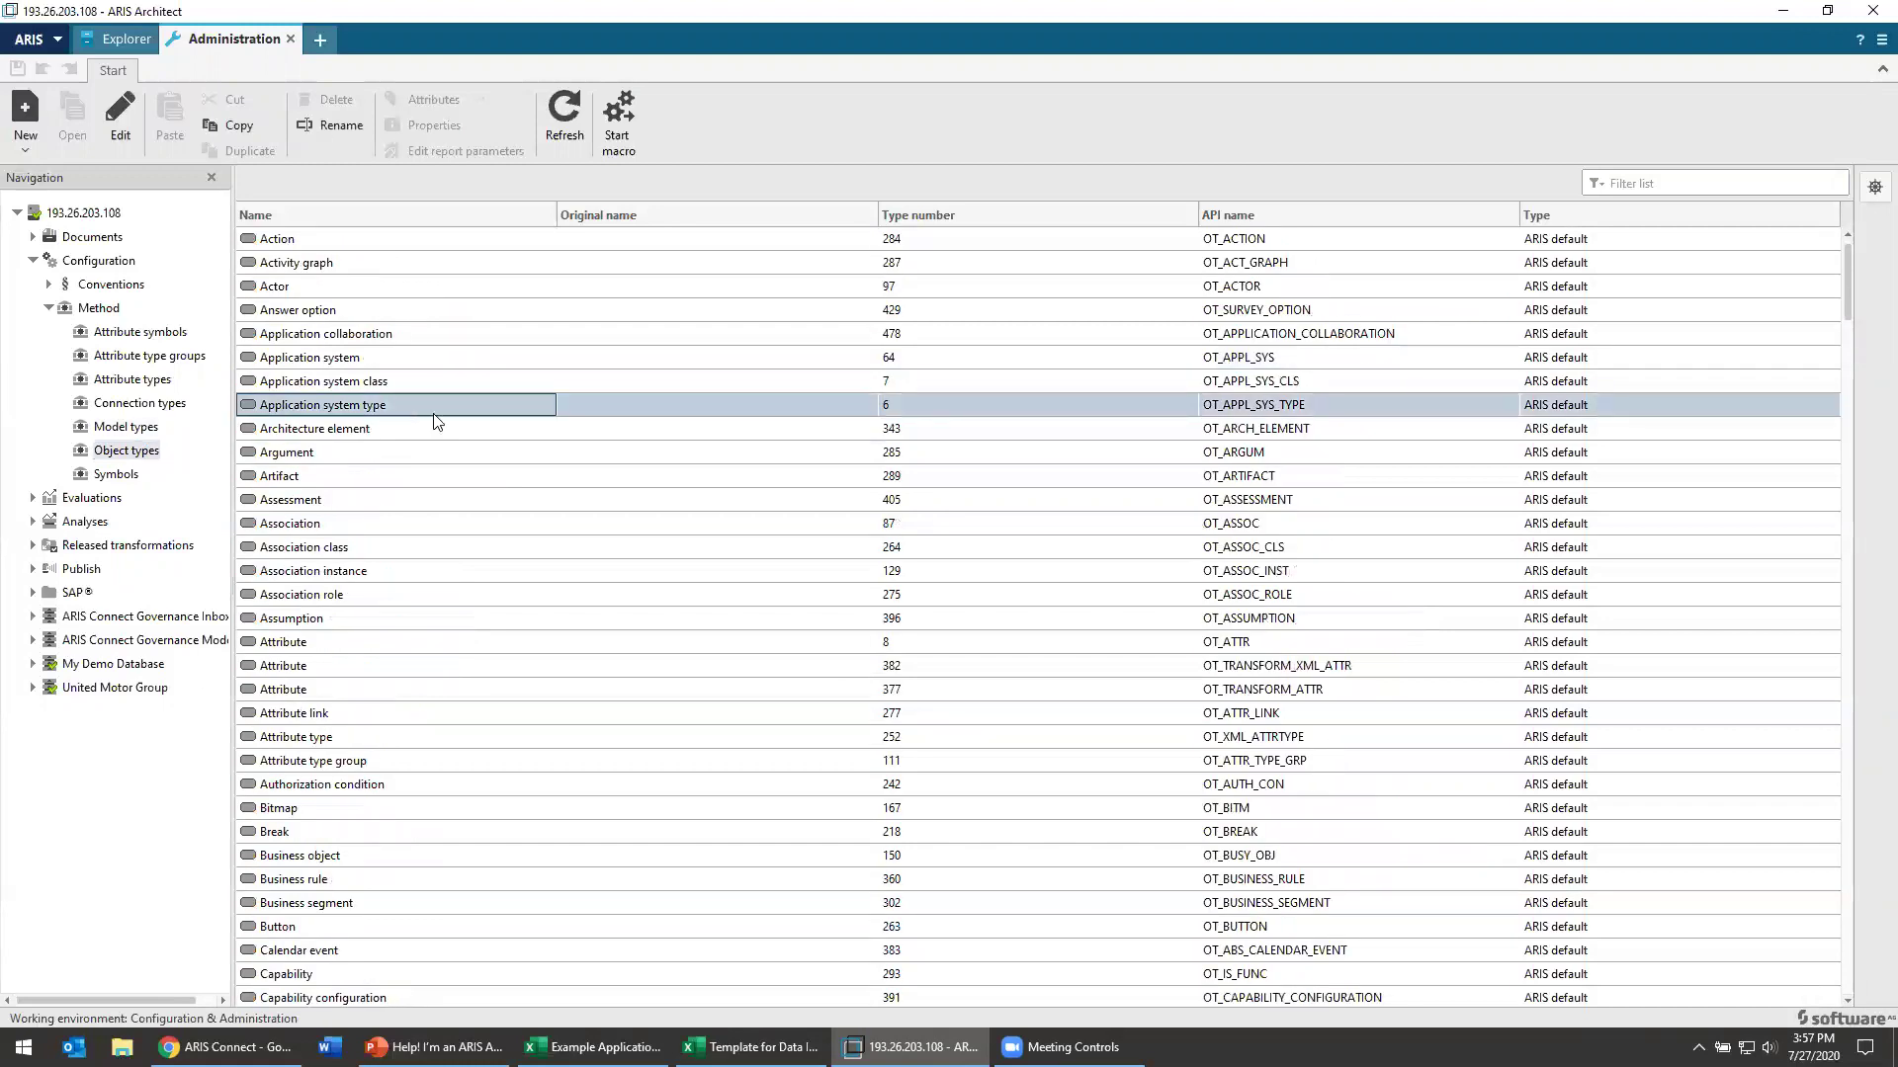
pyautogui.hotkey('alt', 'Tab')
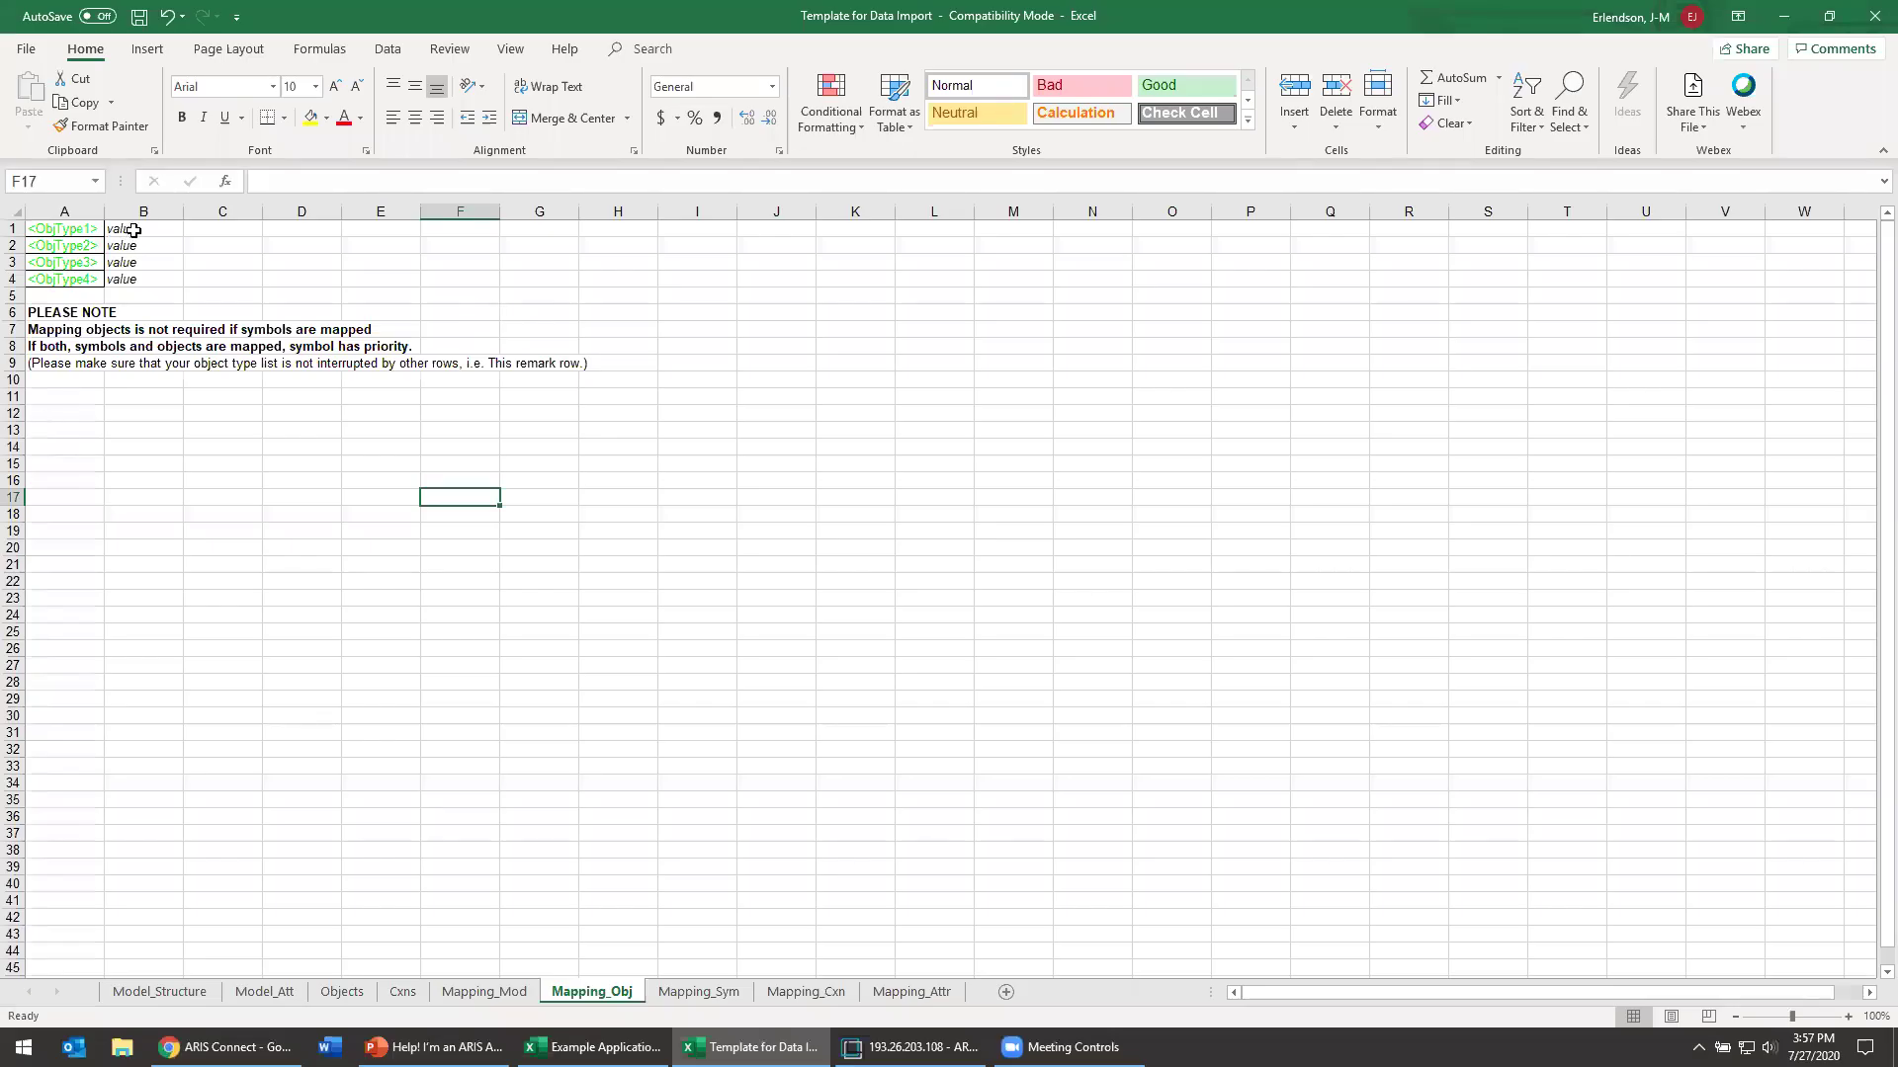
pyautogui.click(121, 229)
pyautogui.write('6')
pyautogui.click(274, 277)
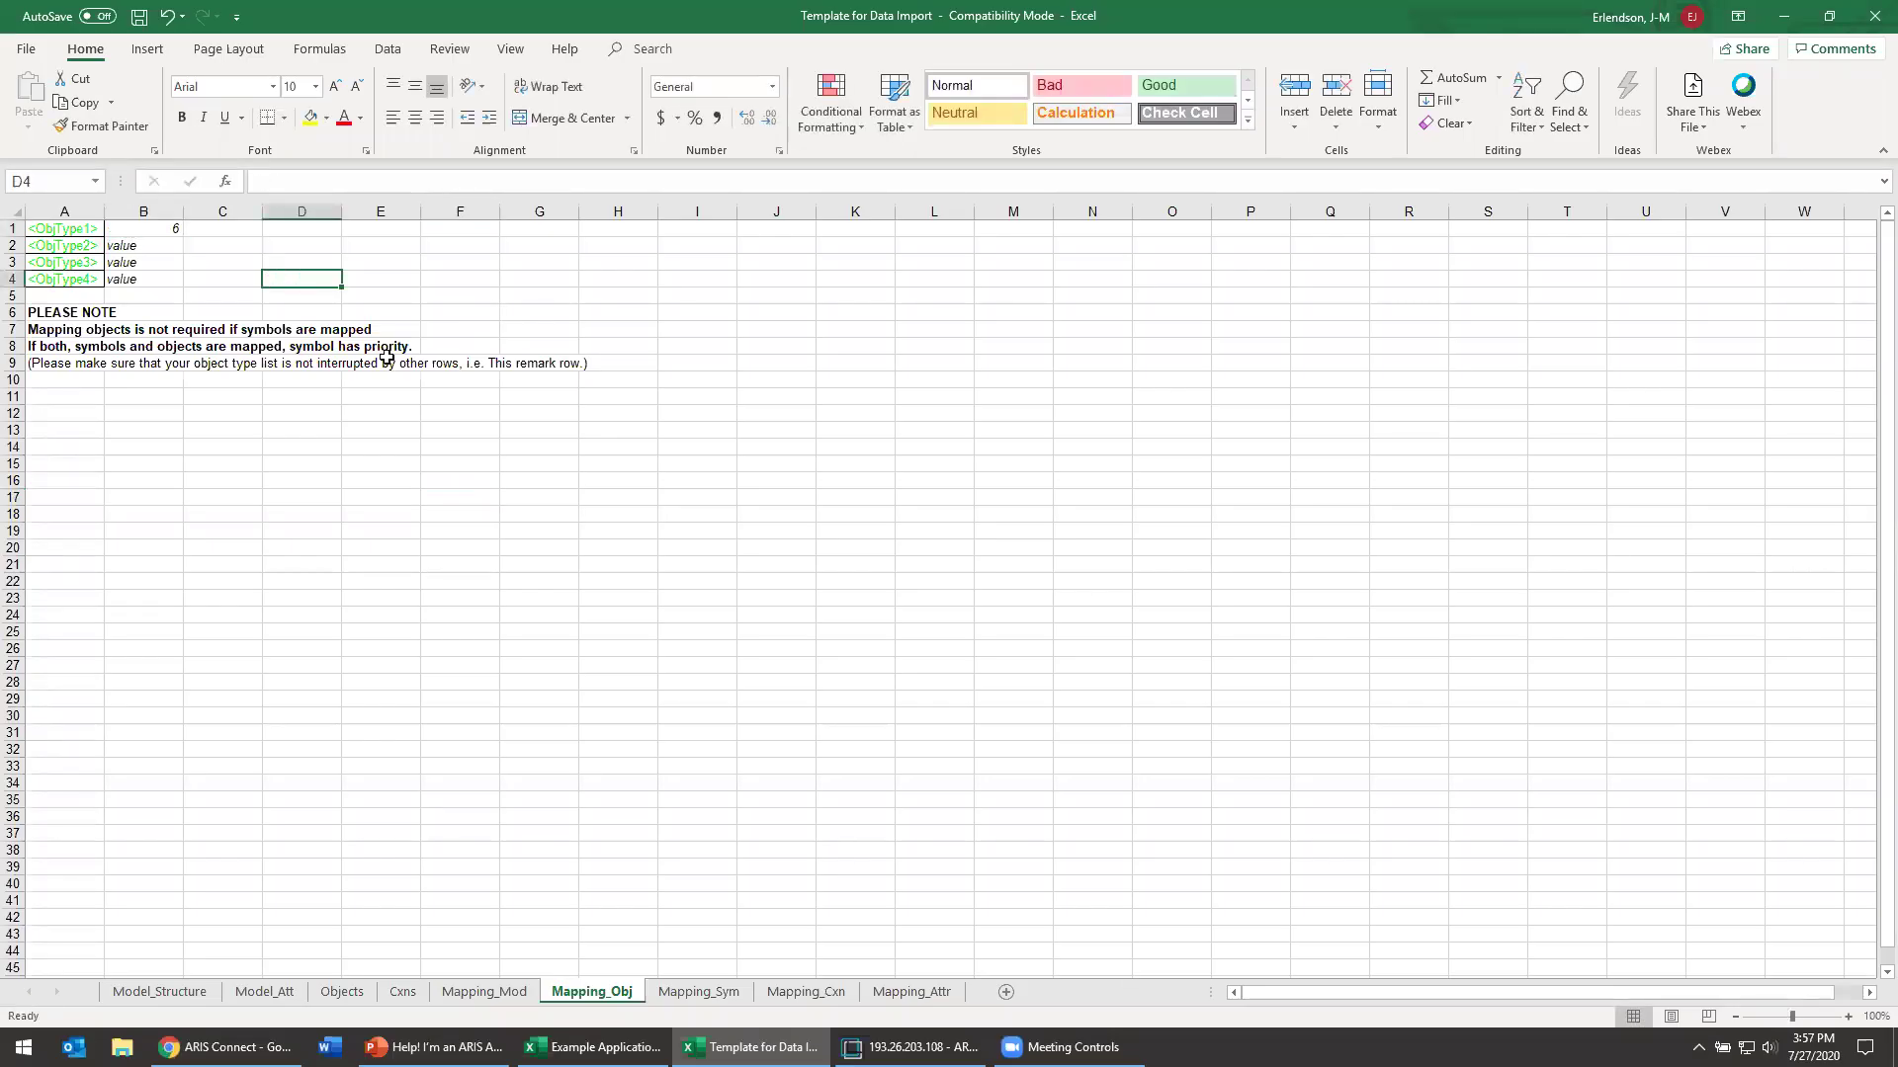
pyautogui.hotkey('ctrl', 'Home')
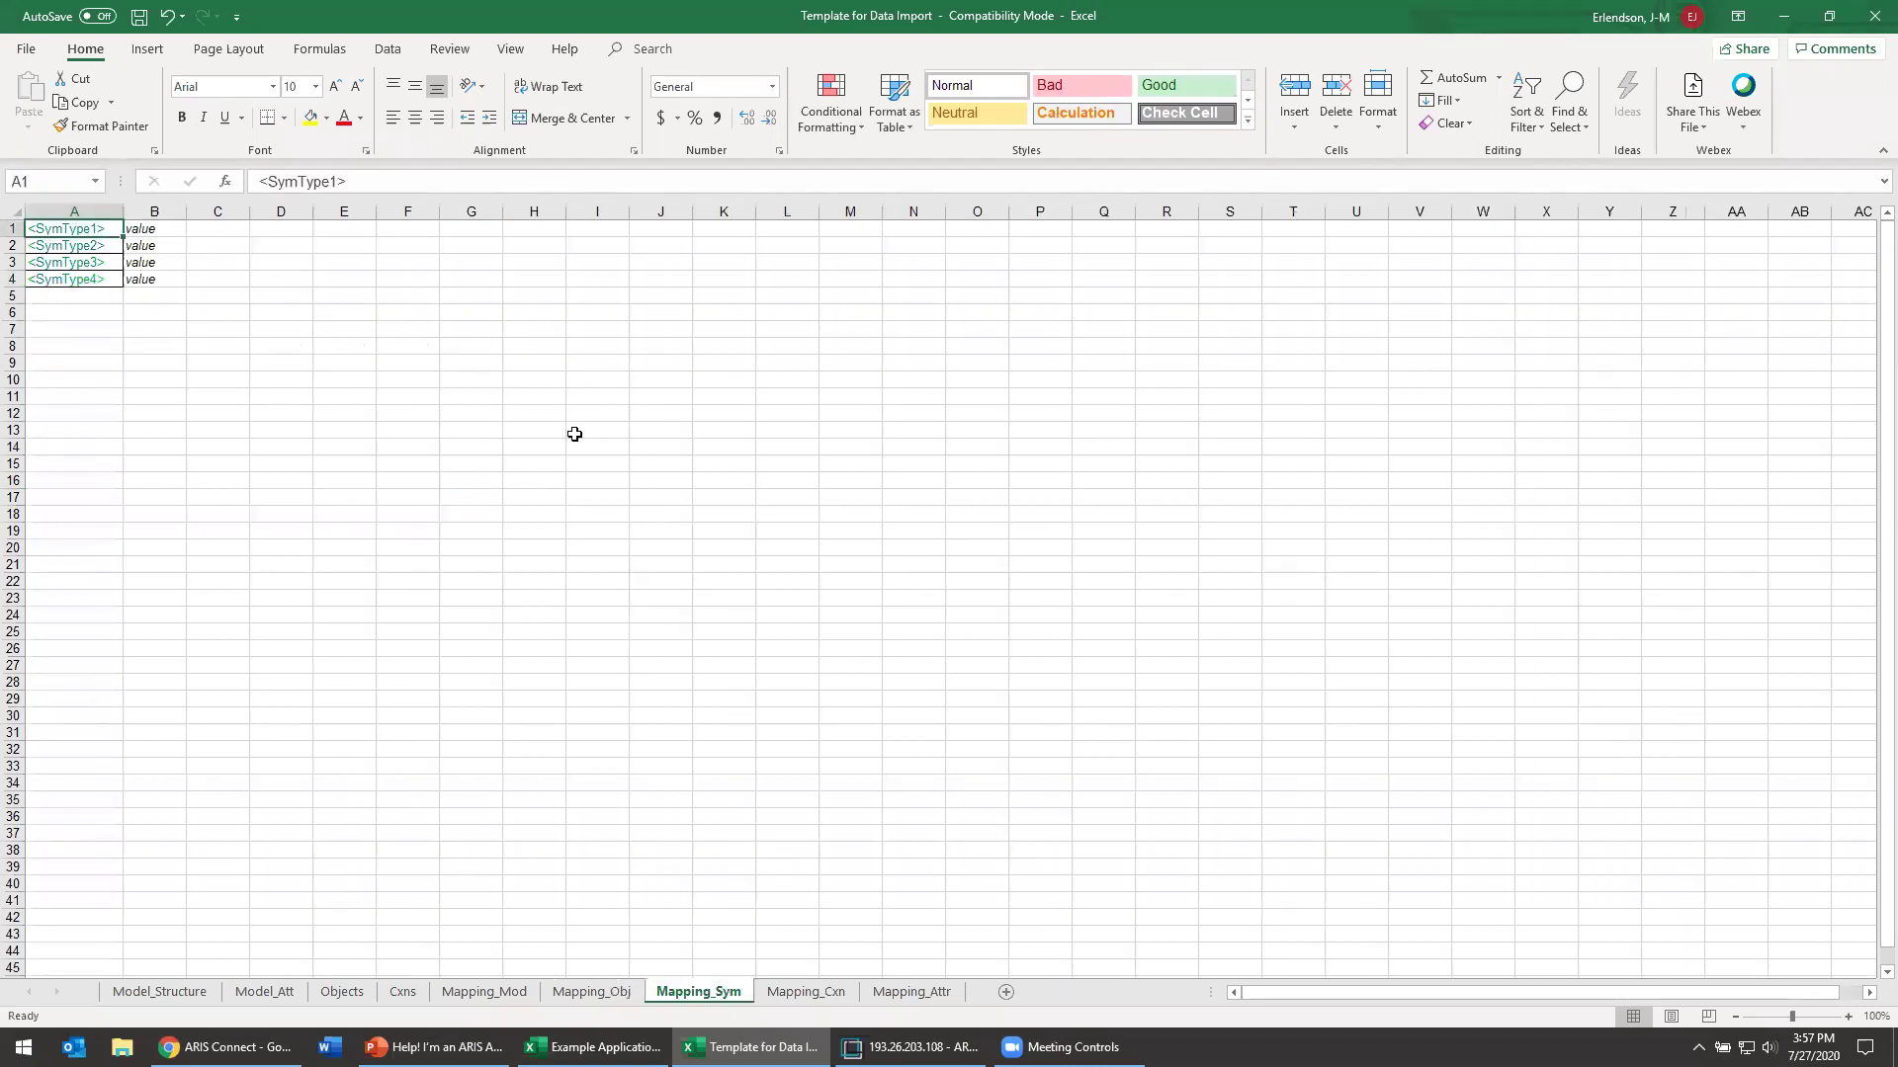
# Step: Back in ARIS, list the method's symbols and scroll down the list
pyautogui.hotkey('alt', 'Tab')
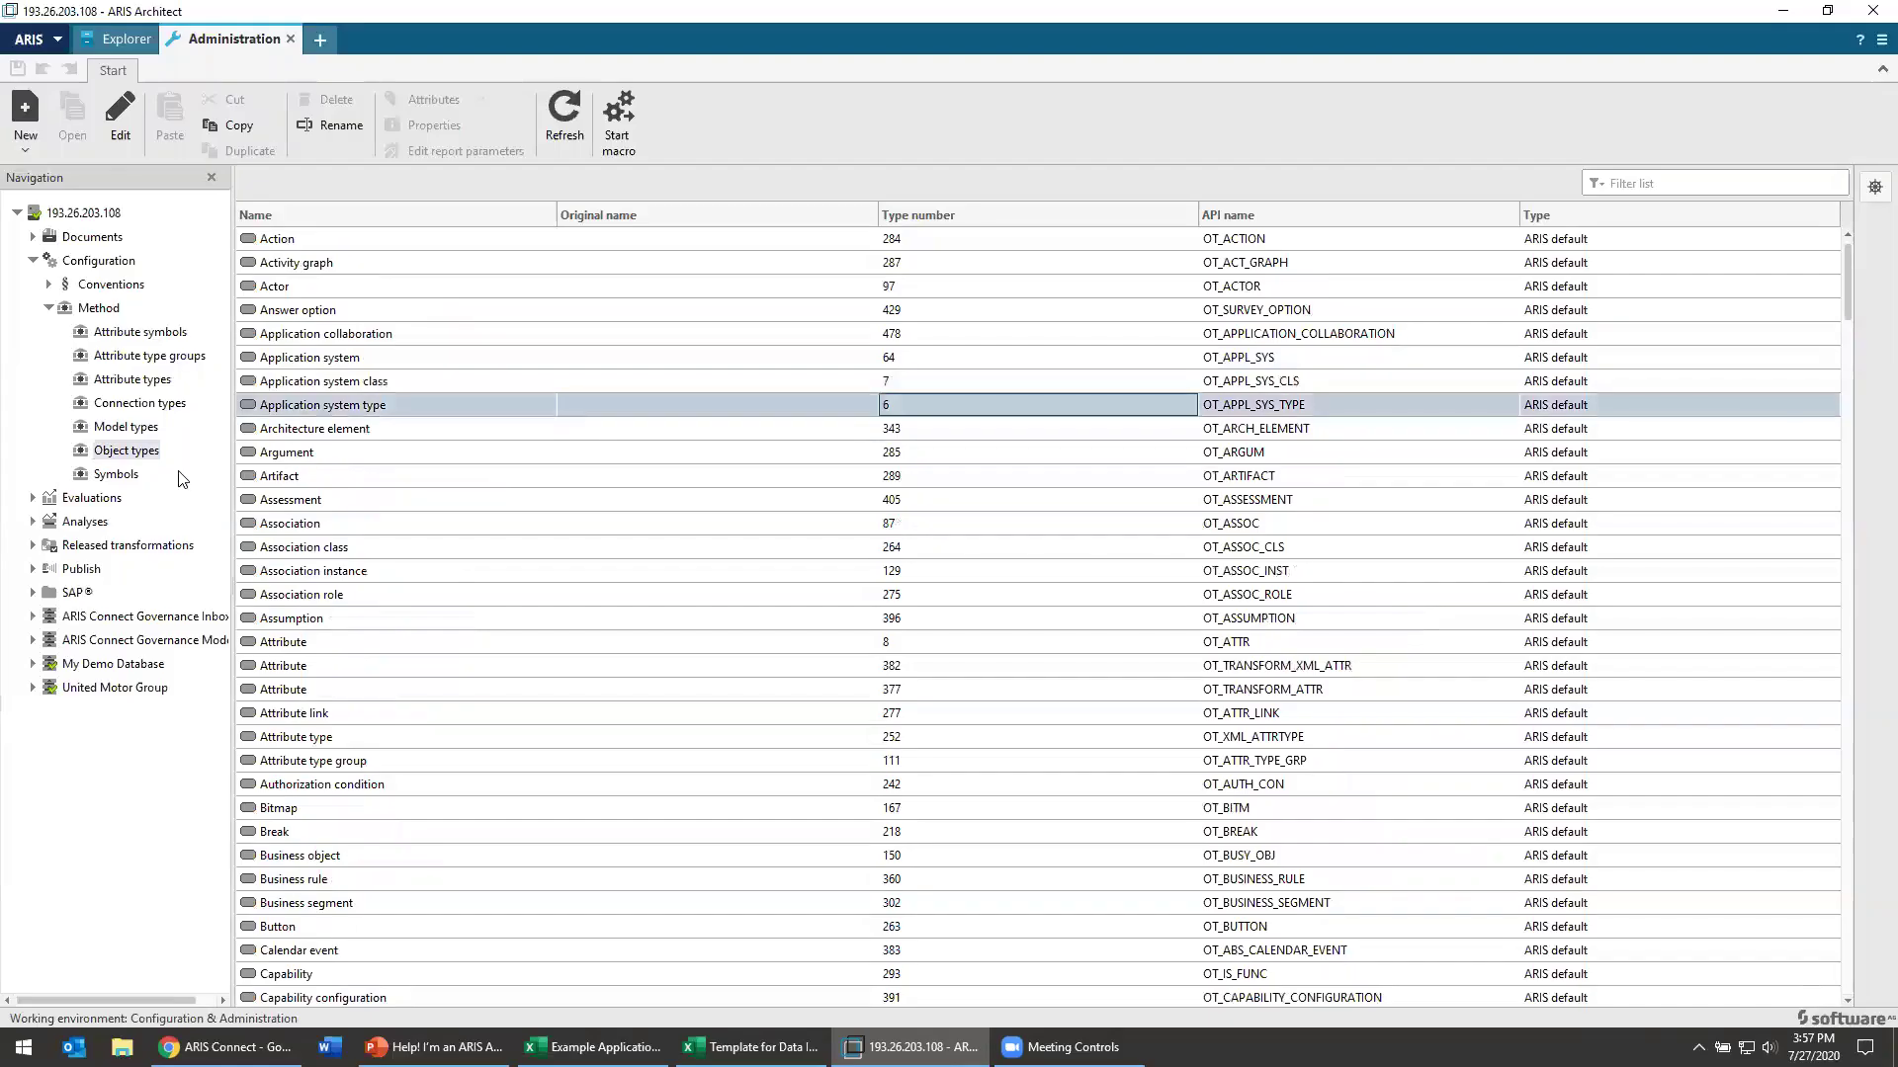
pyautogui.click(120, 478)
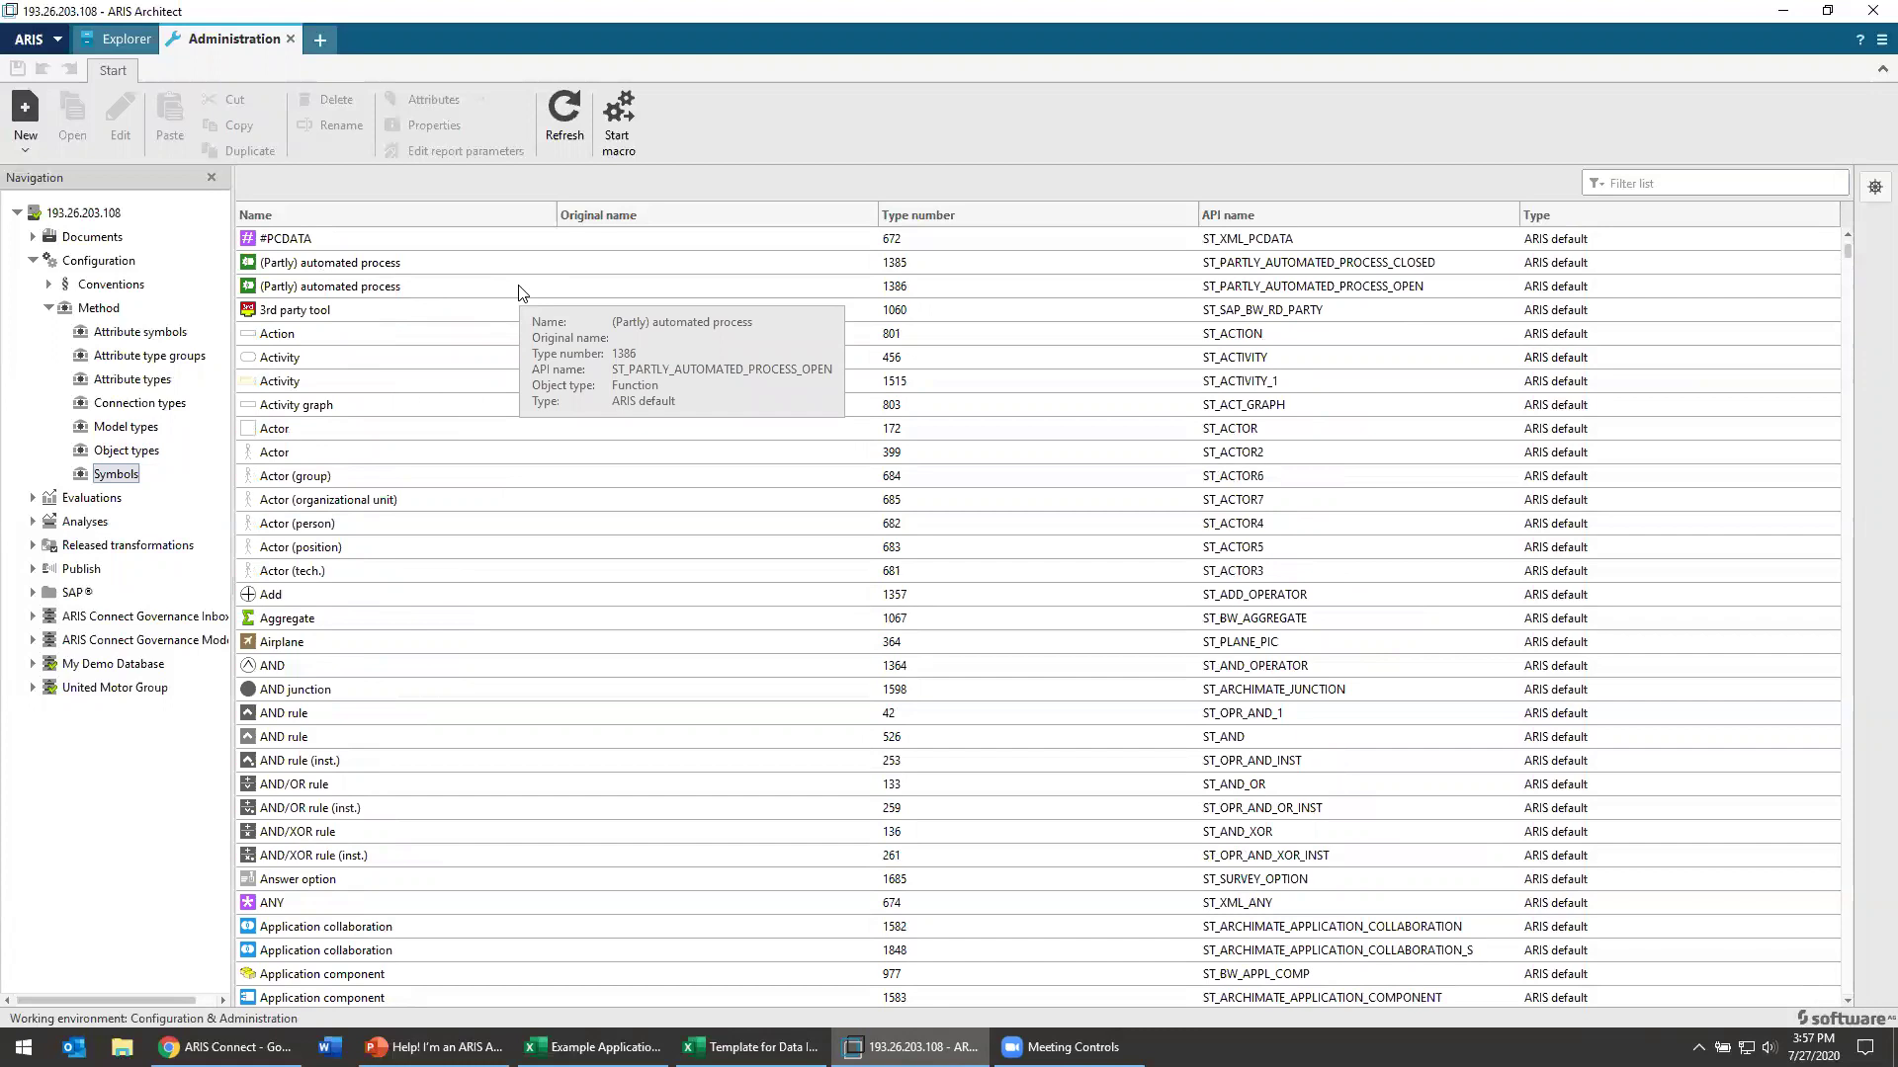
pyautogui.scroll(-6, 485, 560)
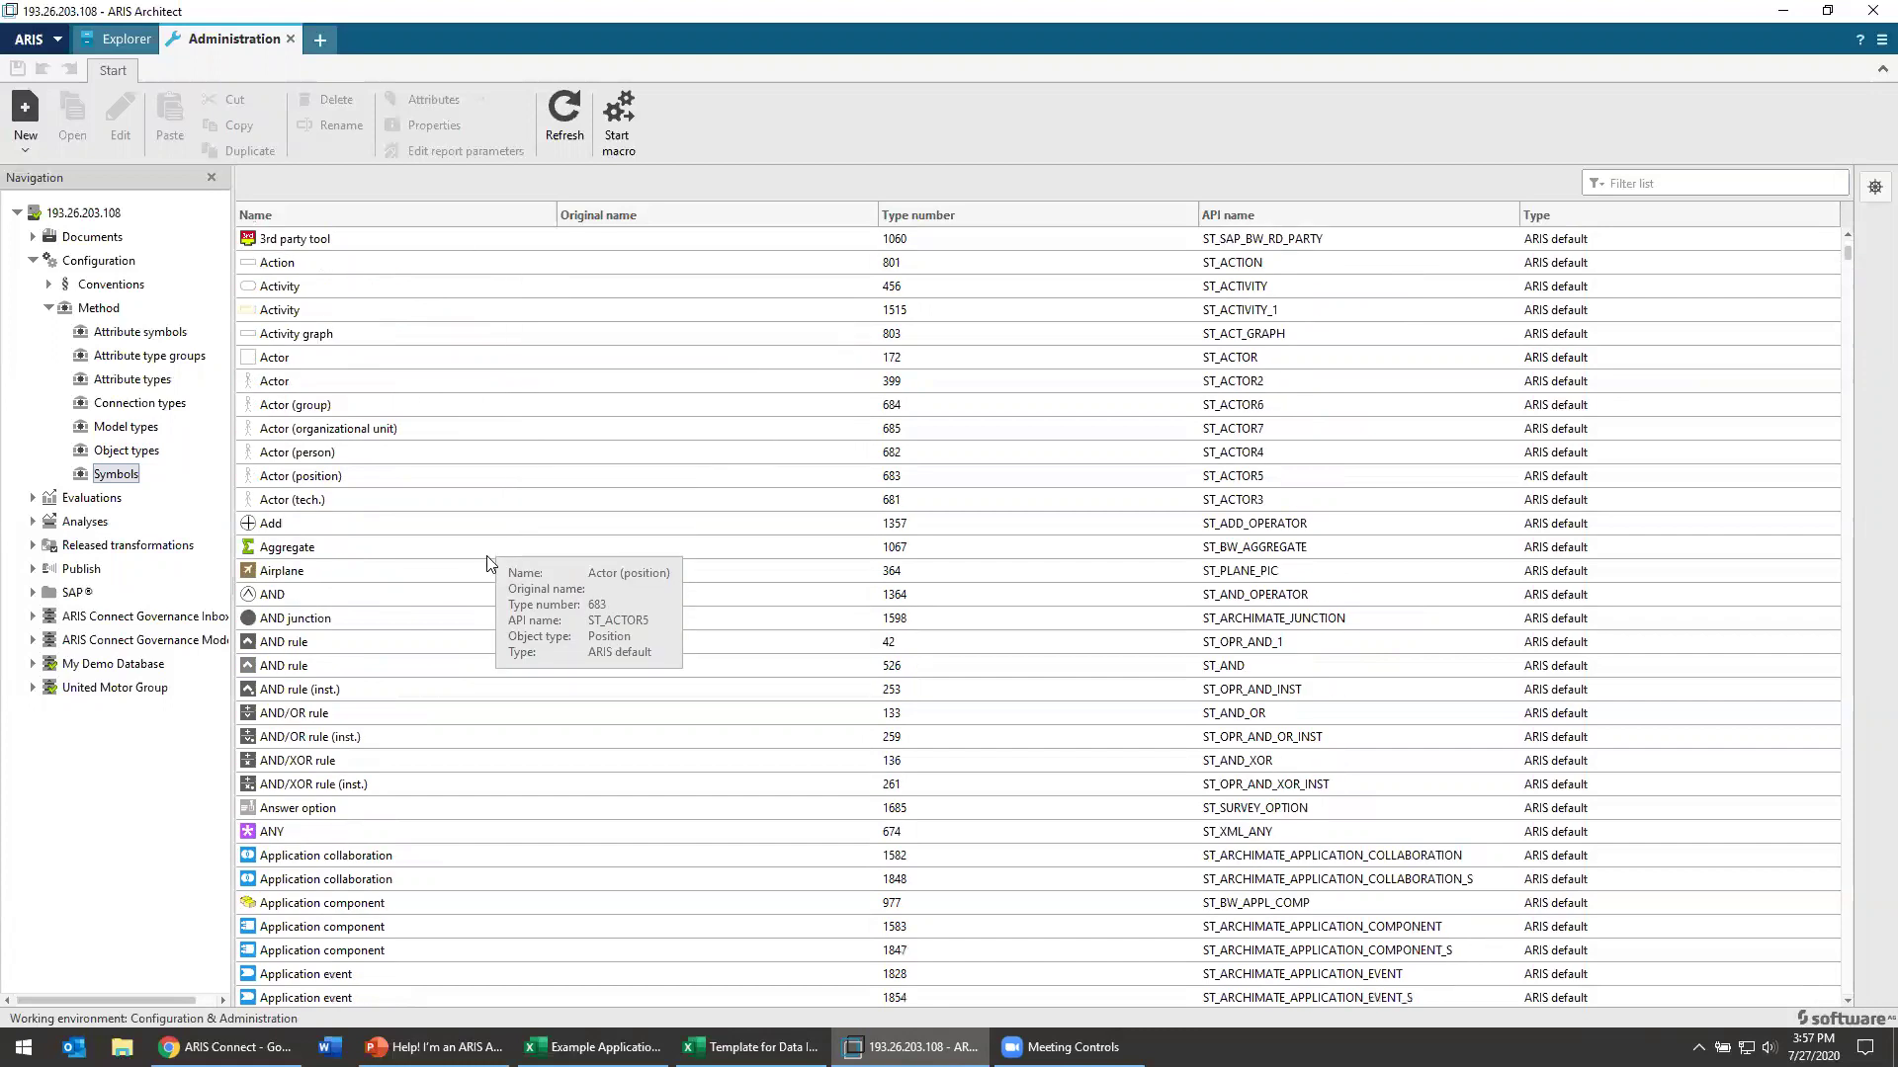
pyautogui.scroll(-6, 485, 559)
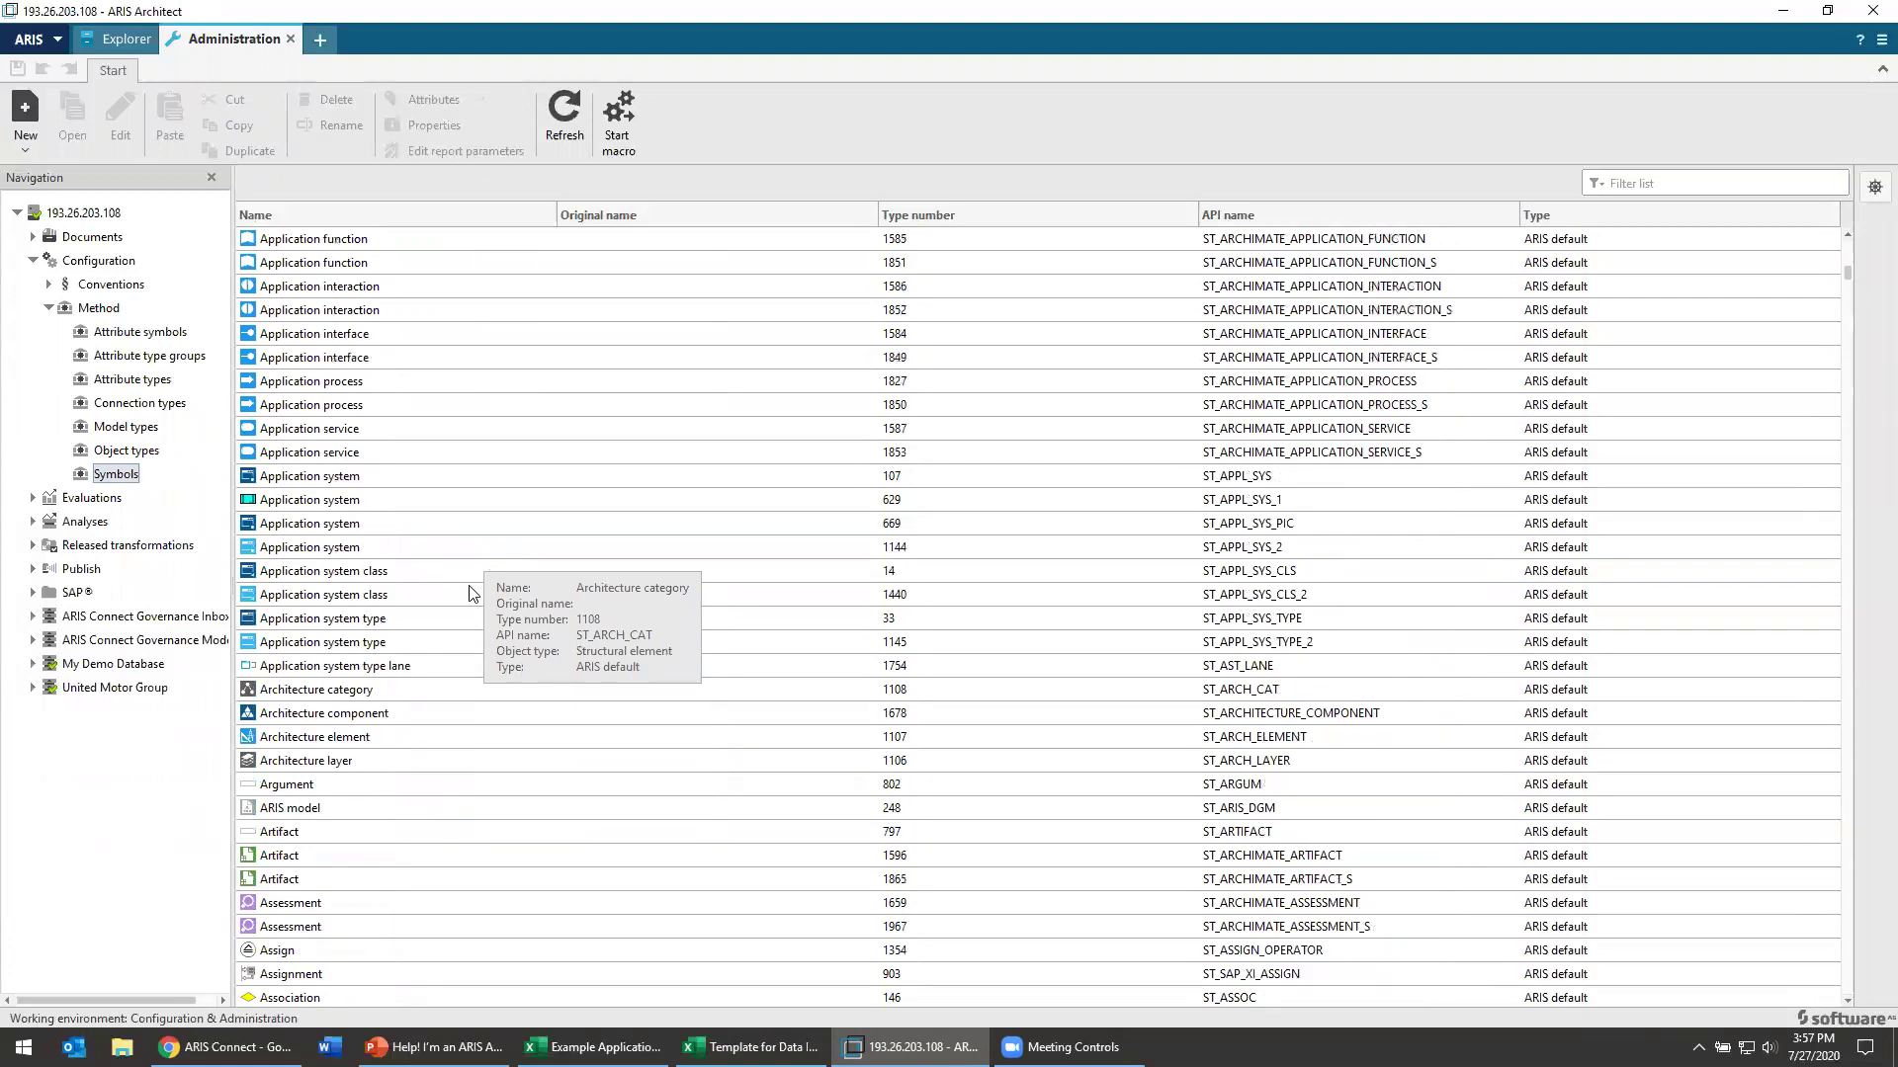
# Step: Select the Application system type symbol 33 and enter 33 in Mapping_Sym cell B1
pyautogui.click(315, 643)
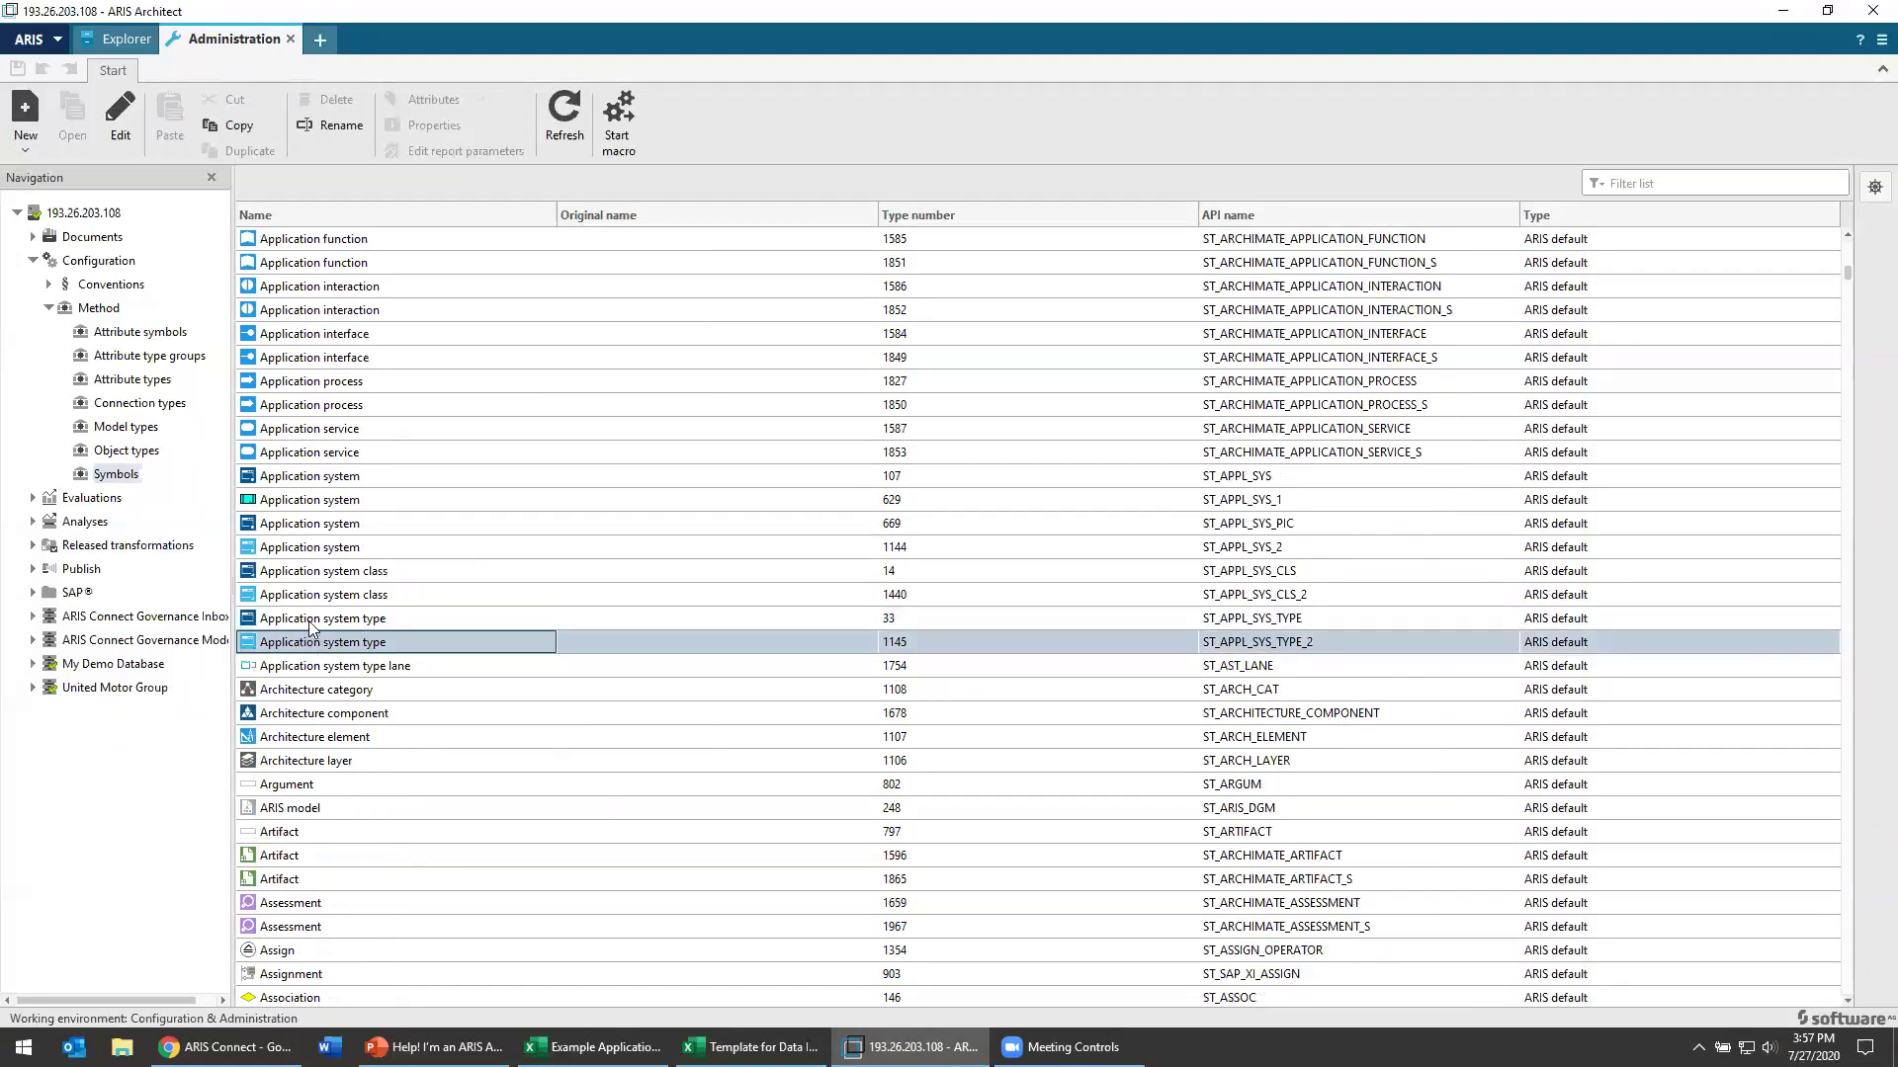
pyautogui.click(253, 621)
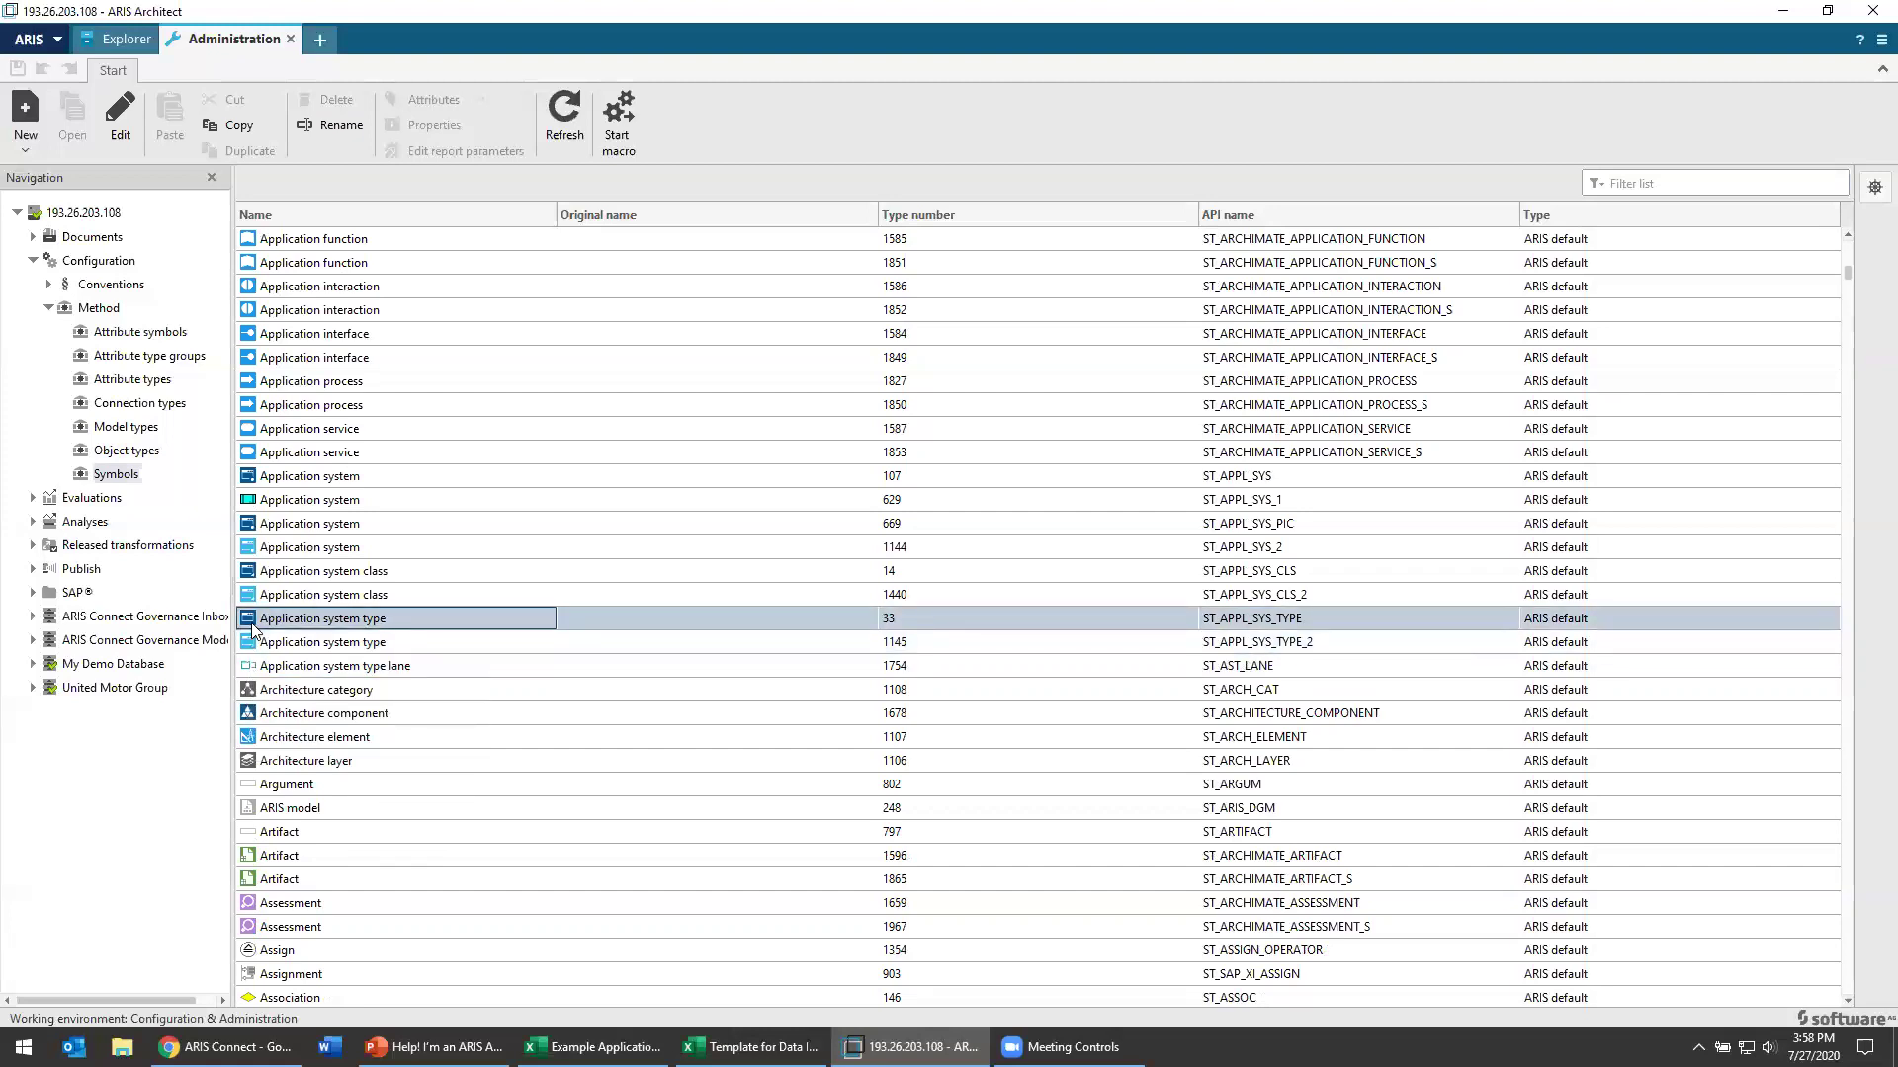
pyautogui.rightClick(253, 626)
pyautogui.moveTo(295, 642)
pyautogui.click(465, 609)
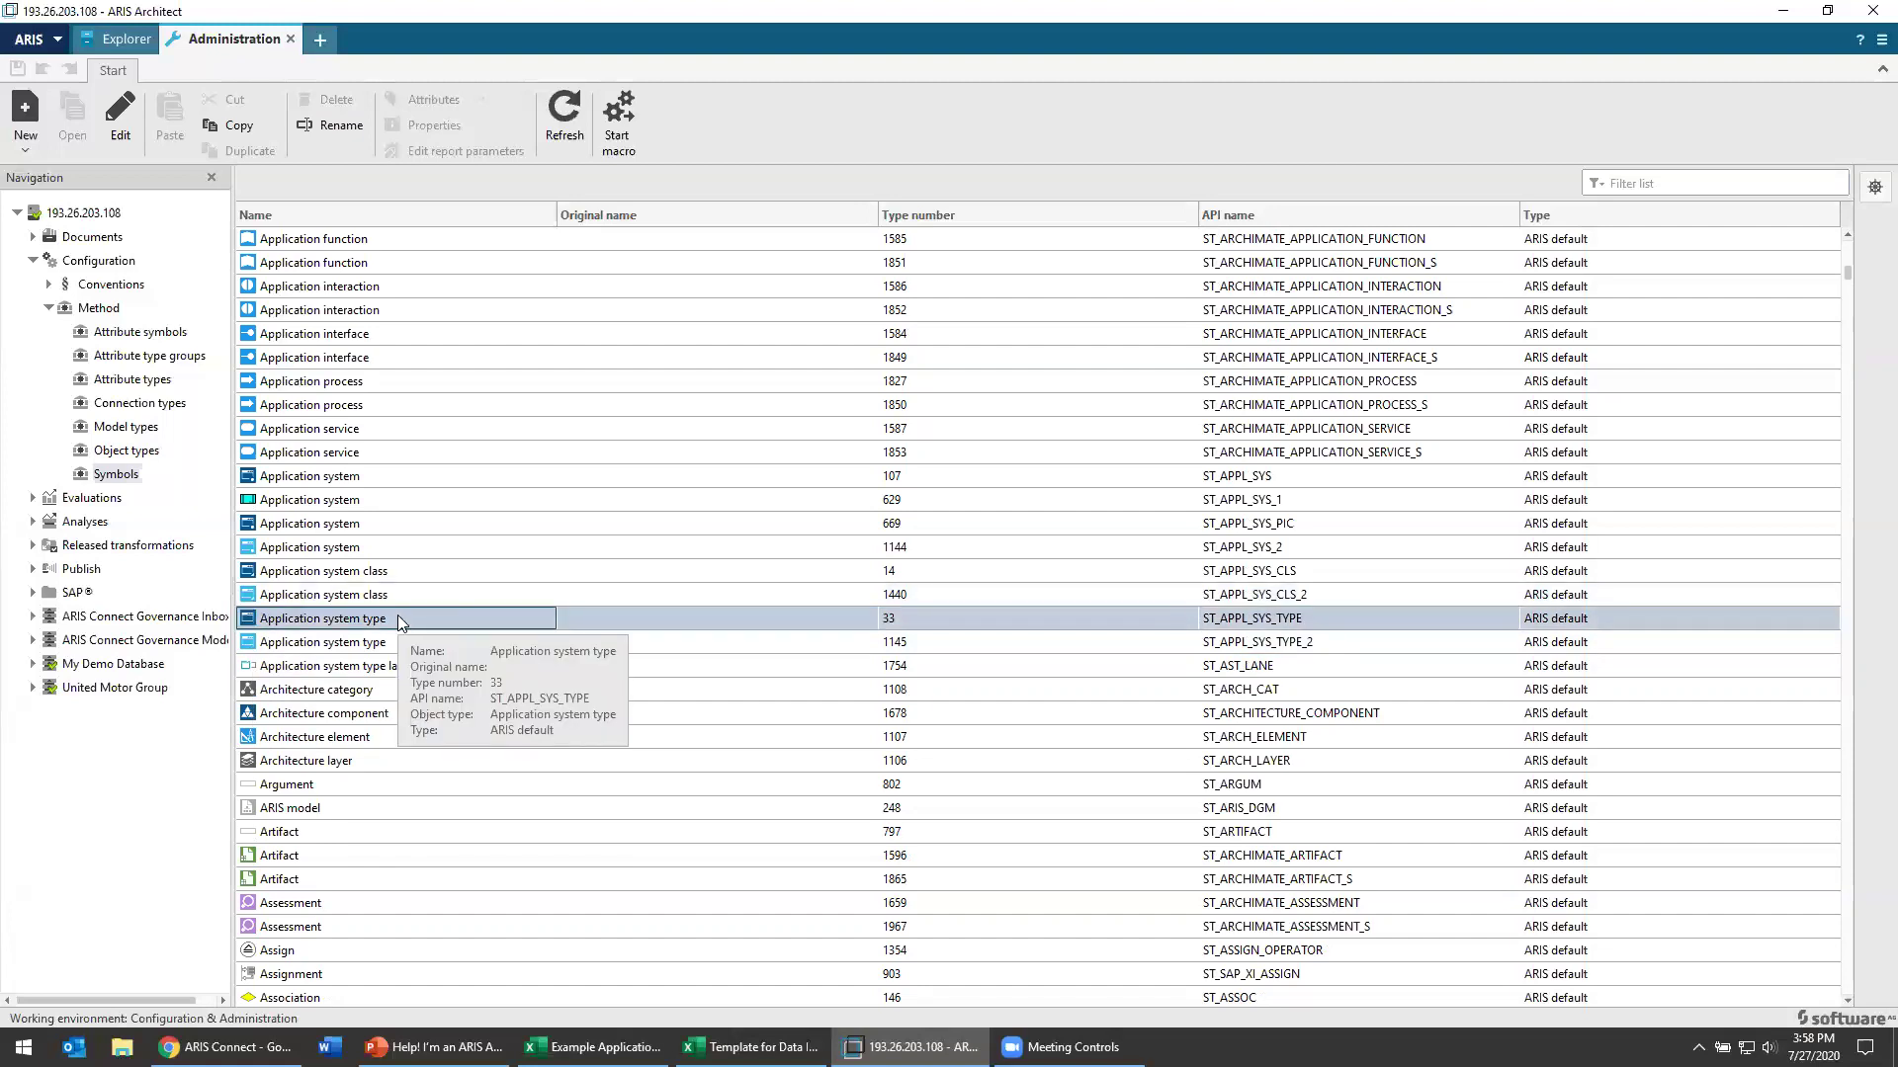
pyautogui.hotkey('alt', 'Tab')
pyautogui.click(149, 235)
pyautogui.write('33')
pyautogui.click(279, 280)
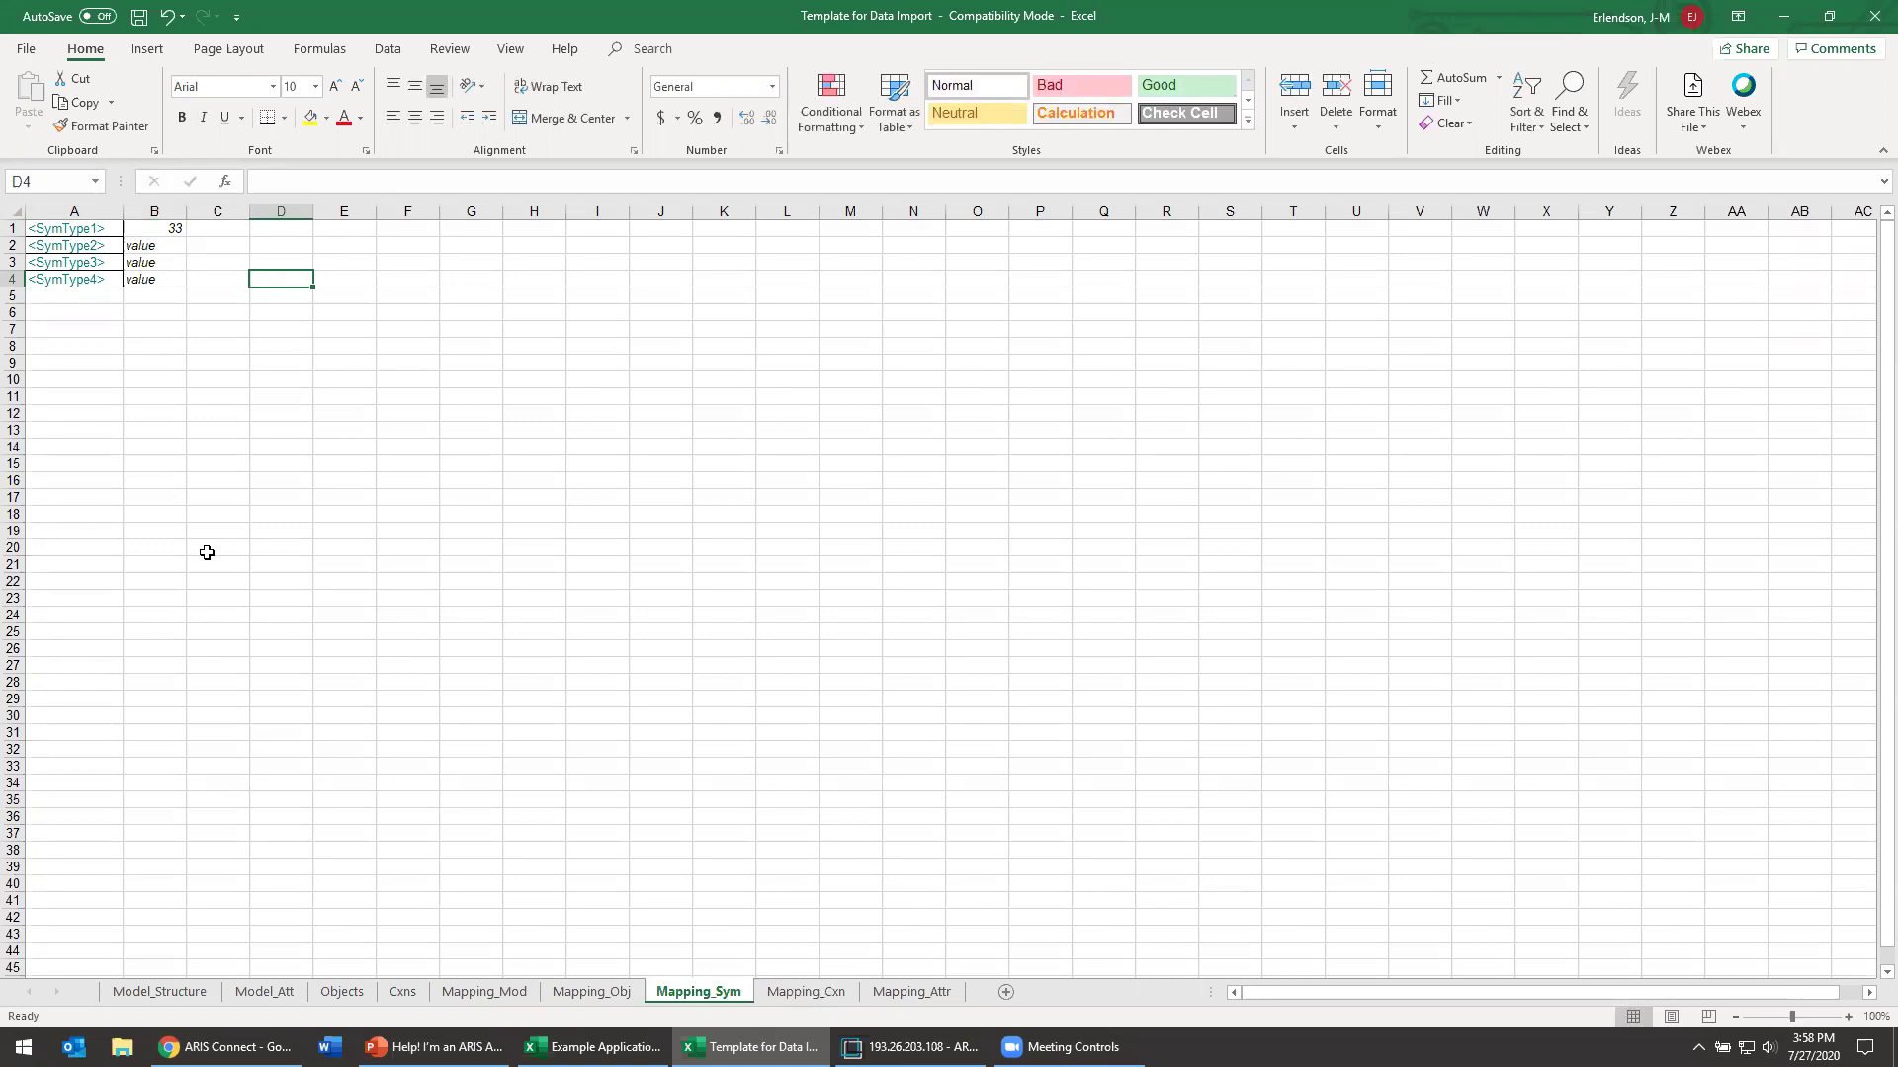
# Step: Open Mapping_Attr and check the Description/Definition column heading in the application list
pyautogui.click(910, 992)
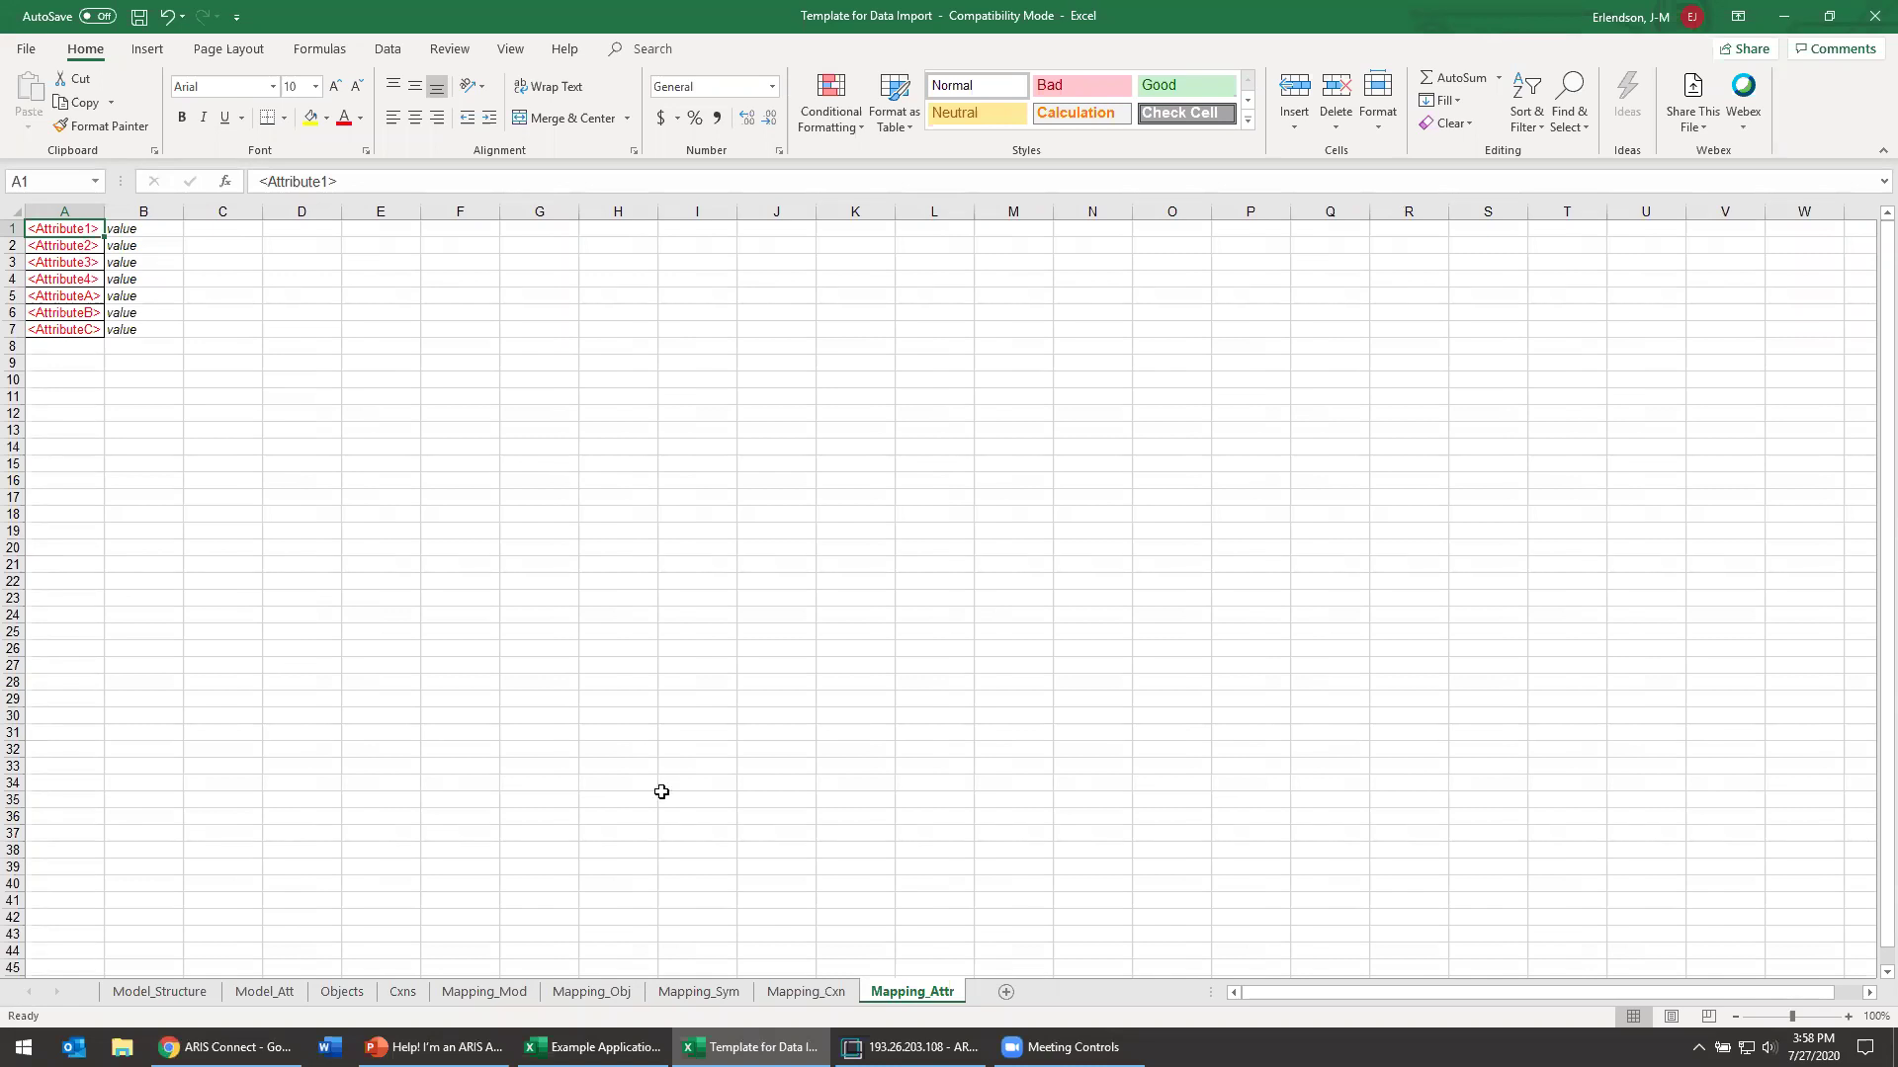
pyautogui.click(593, 1047)
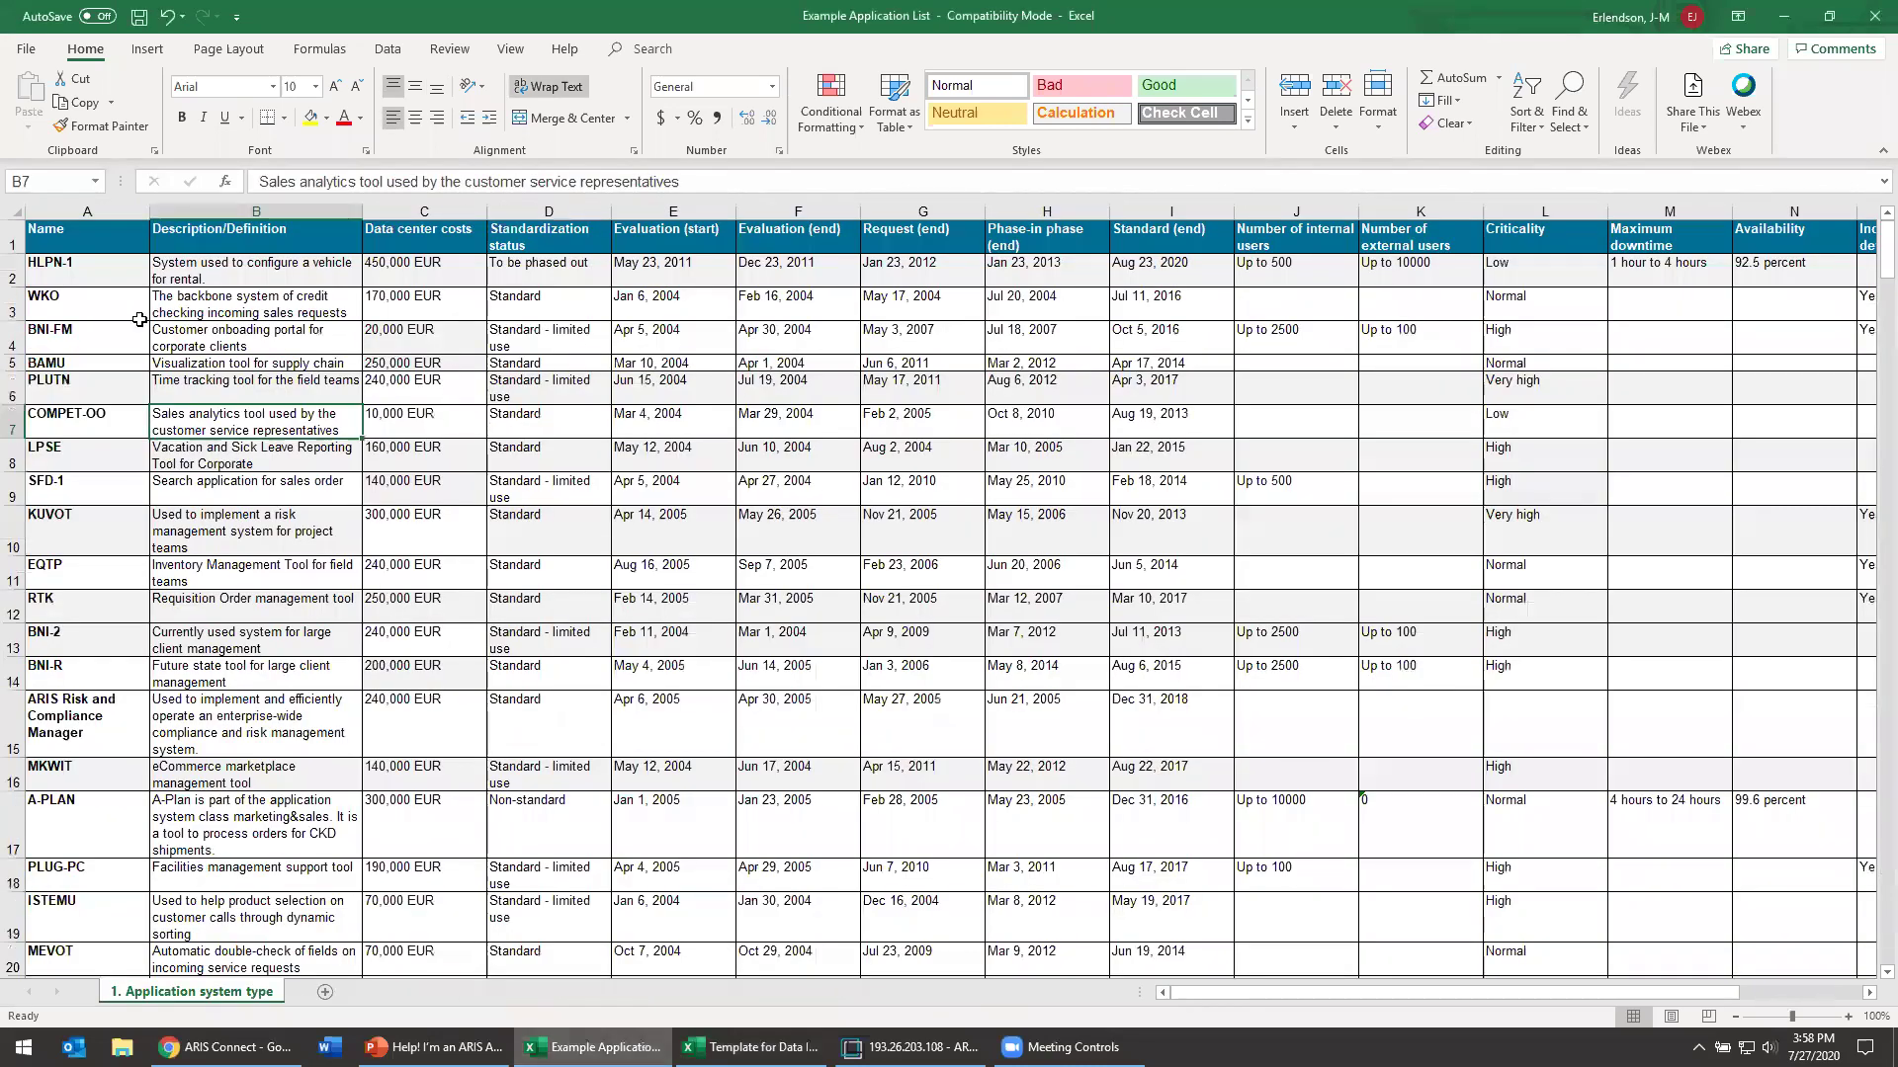
pyautogui.click(296, 233)
pyautogui.hotkey('alt', 'Tab')
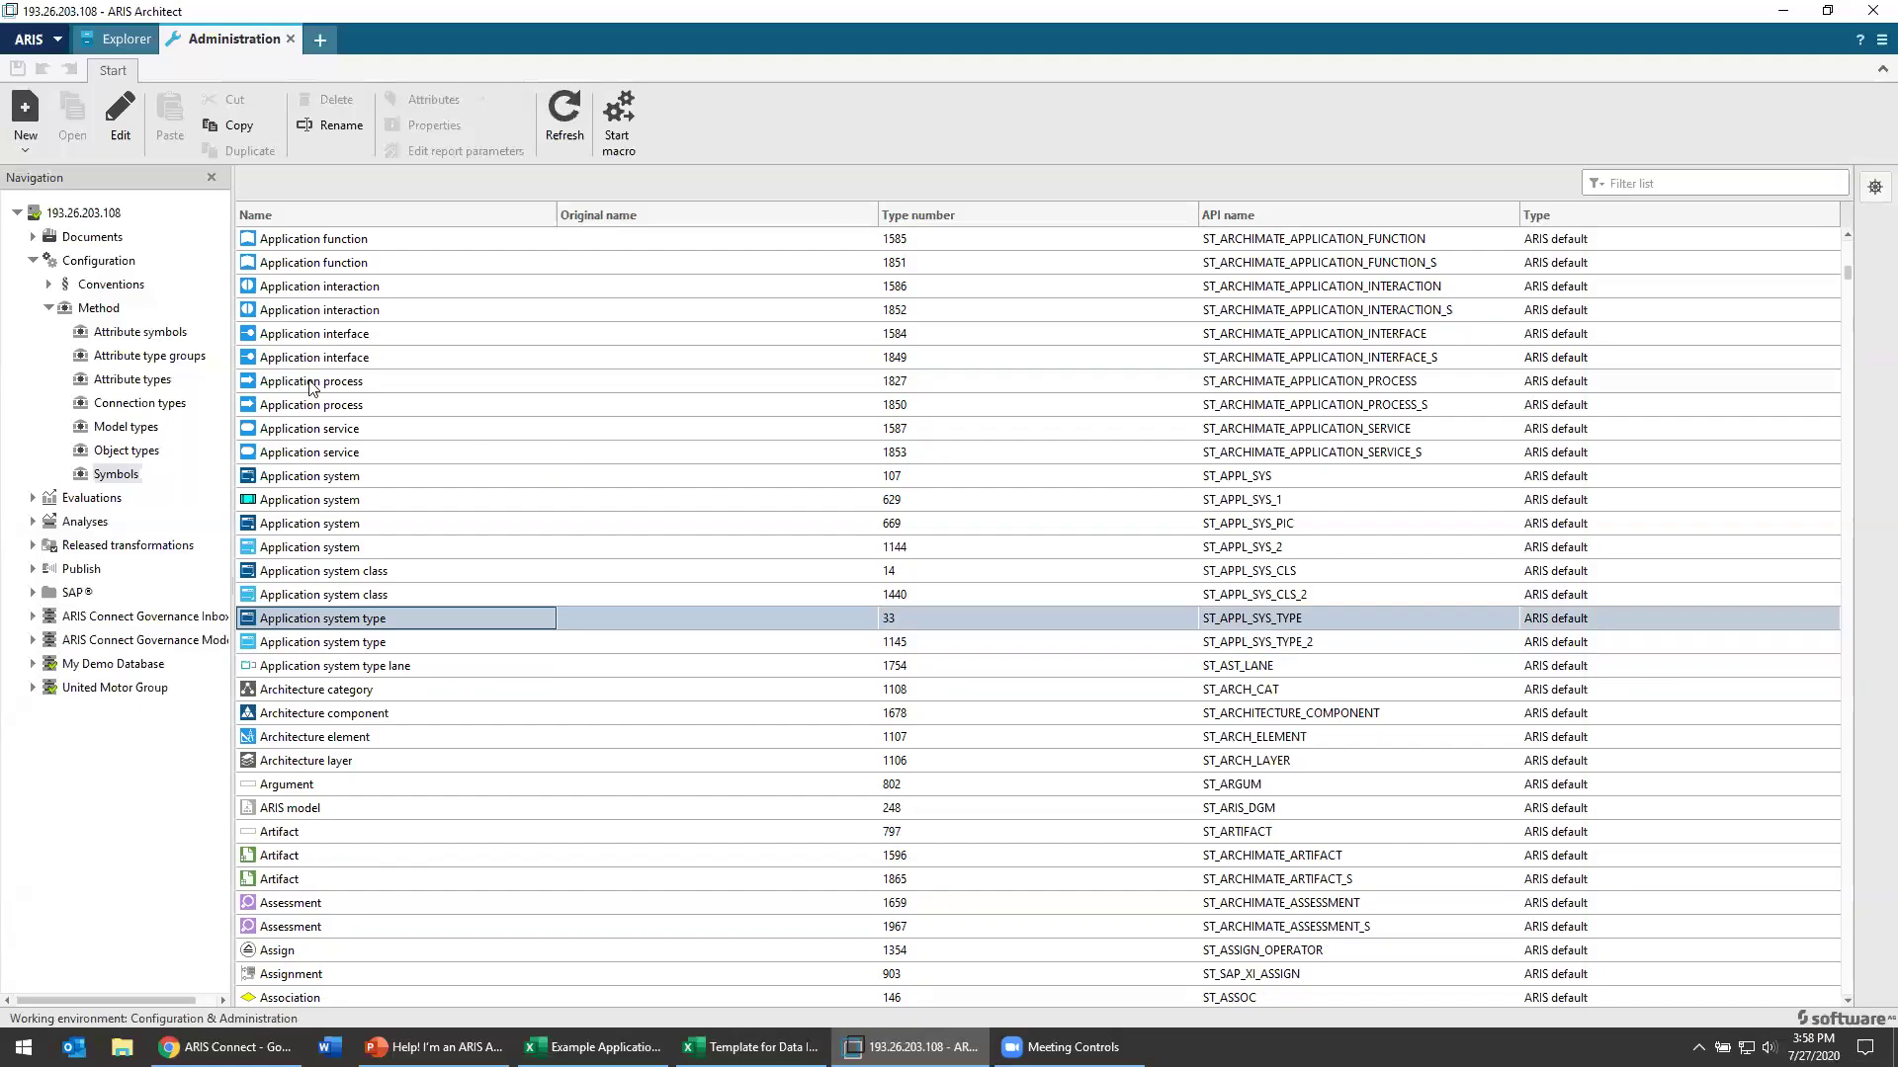
# Step: Filter attribute types for 'desc', note Description/Definition's number 9, and select Mapping_Attr cell B1
pyautogui.click(141, 384)
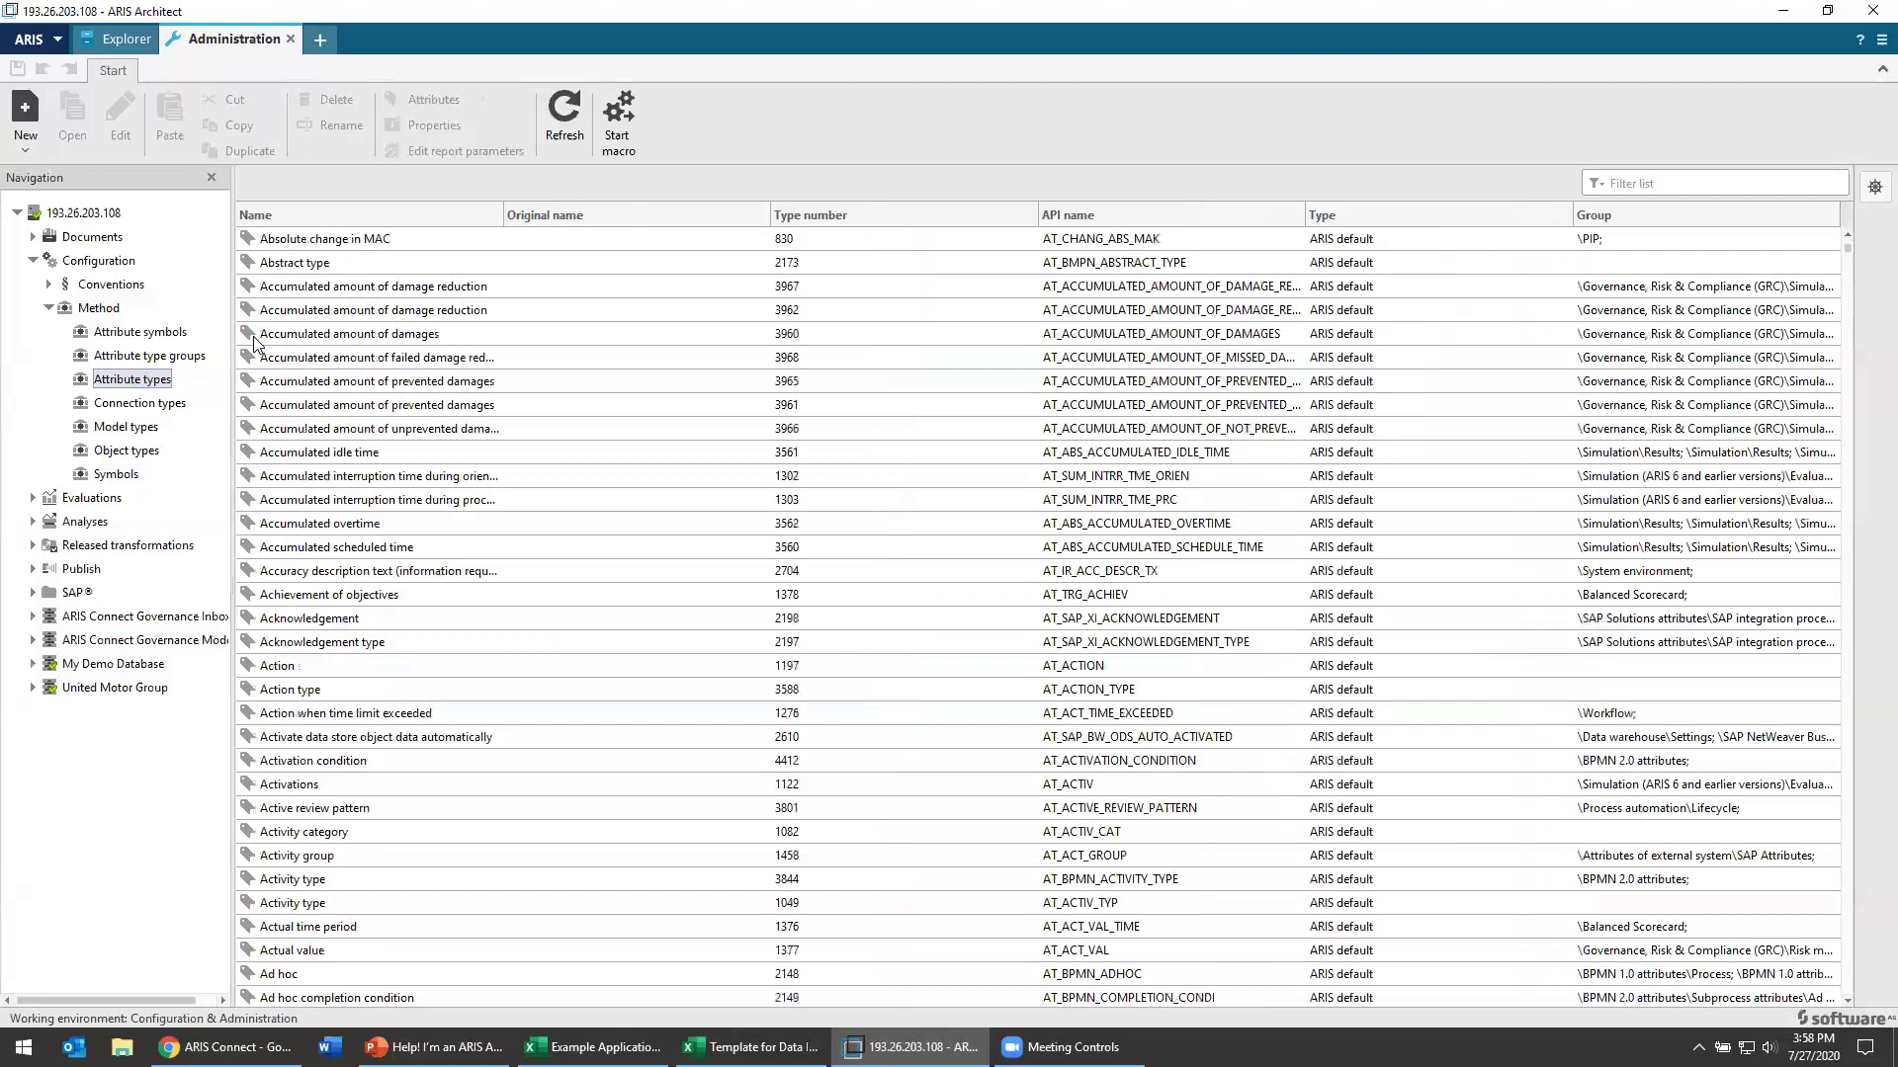
pyautogui.click(1690, 186)
pyautogui.write('desc')
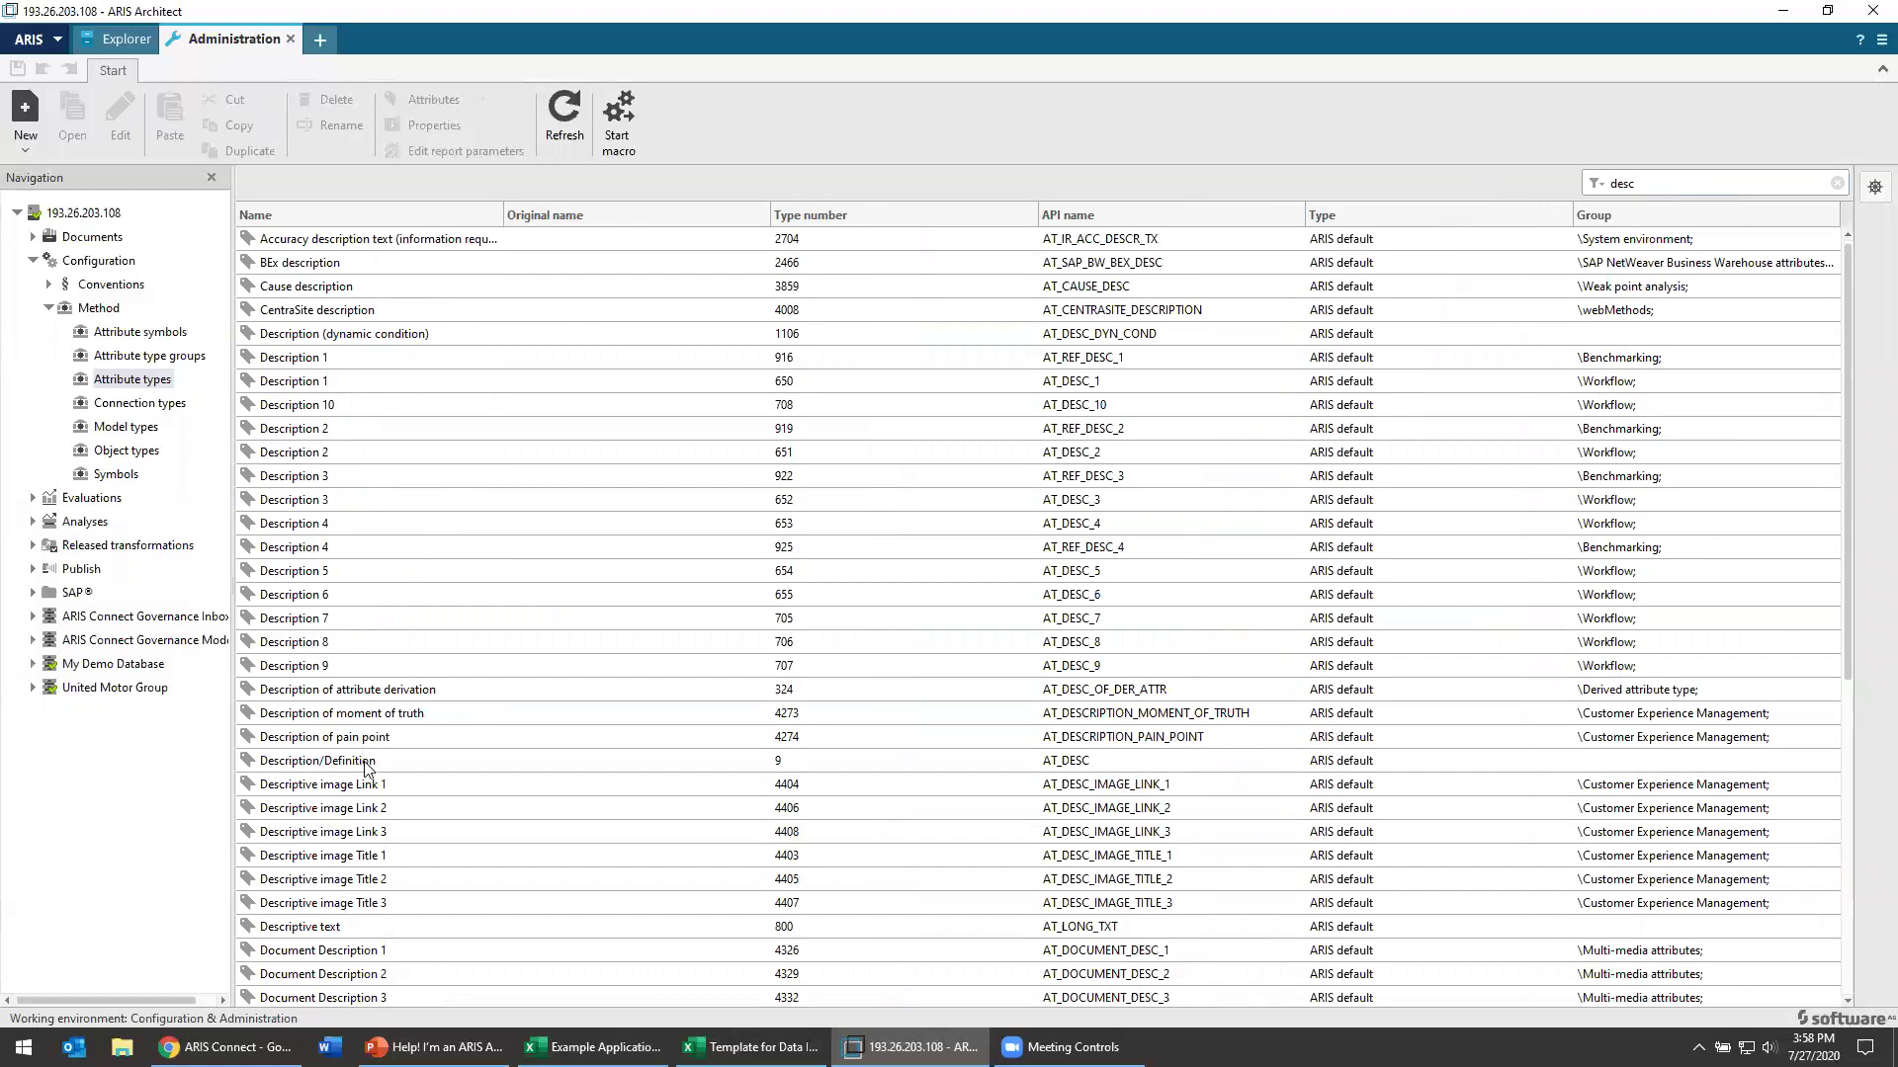
pyautogui.click(688, 769)
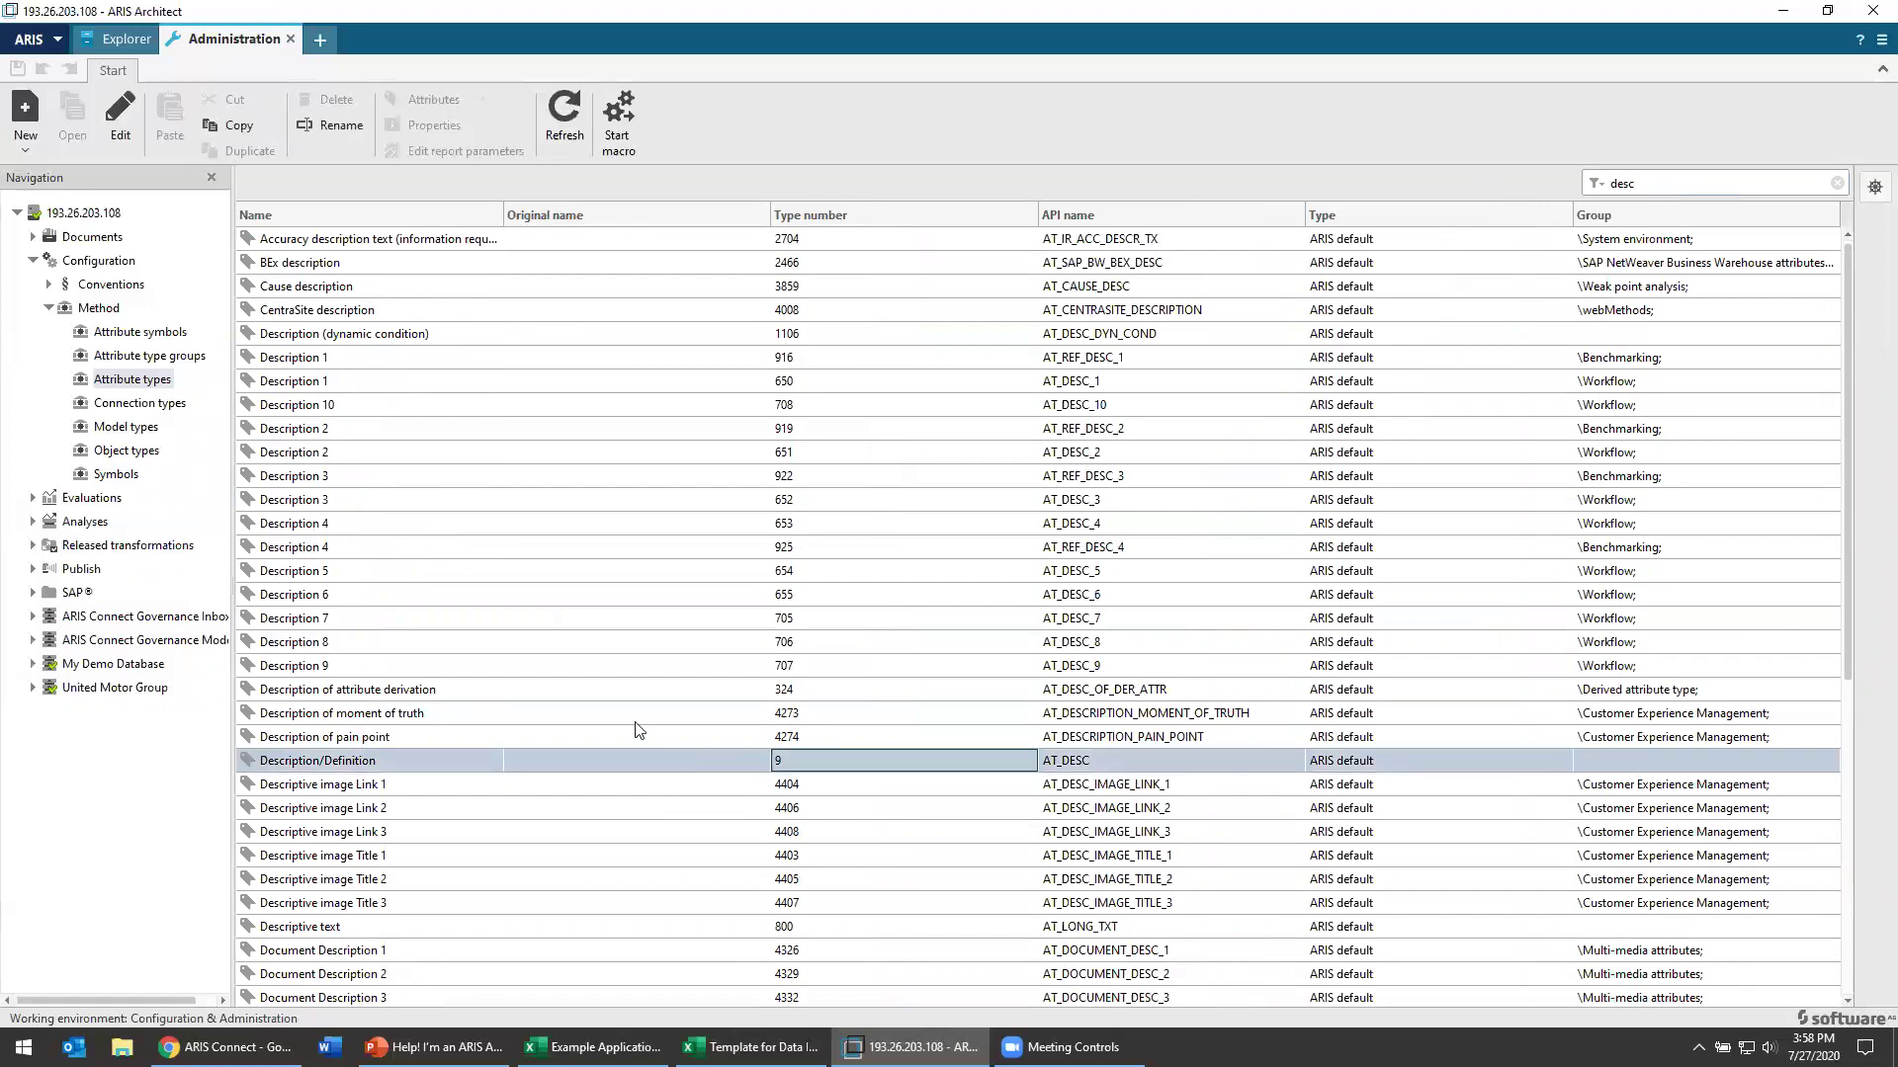
pyautogui.hotkey('alt', 'Tab')
pyautogui.hotkey('alt', 'Tab')
pyautogui.click(751, 1046)
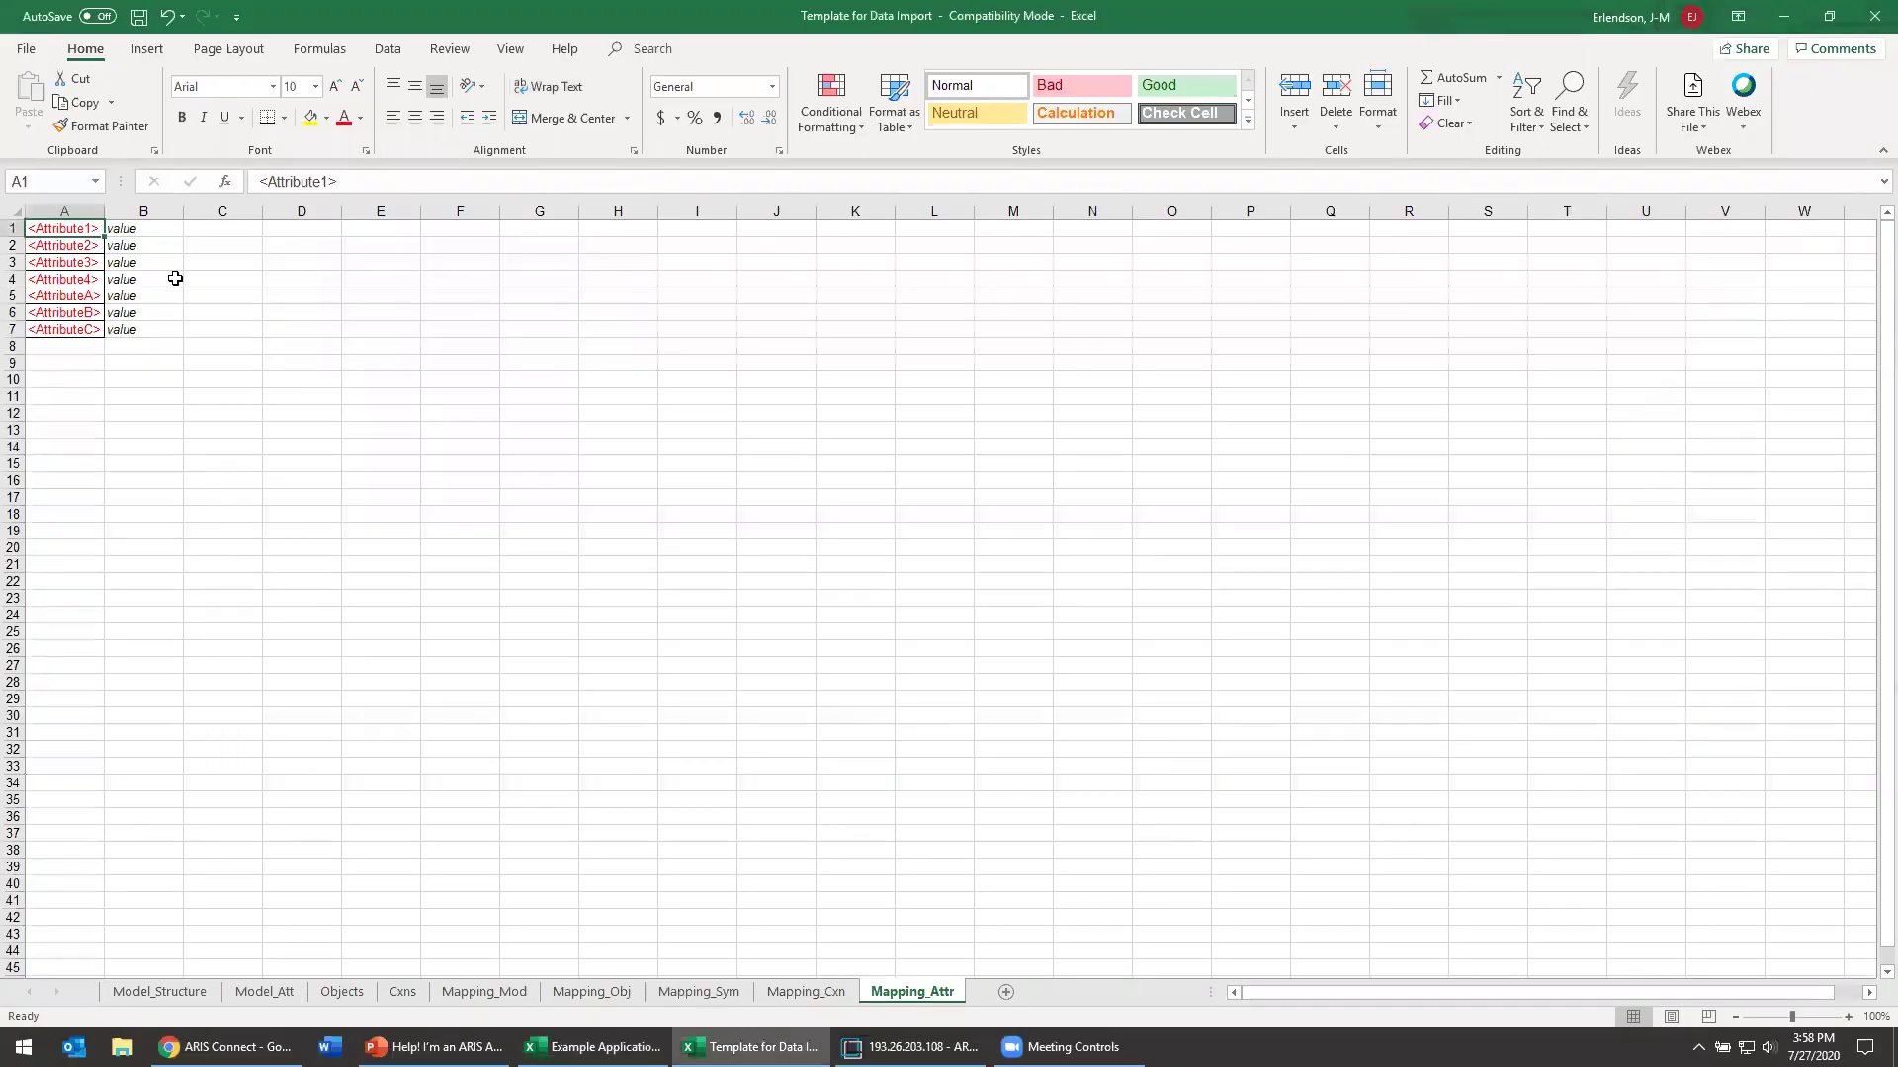
pyautogui.click(145, 229)
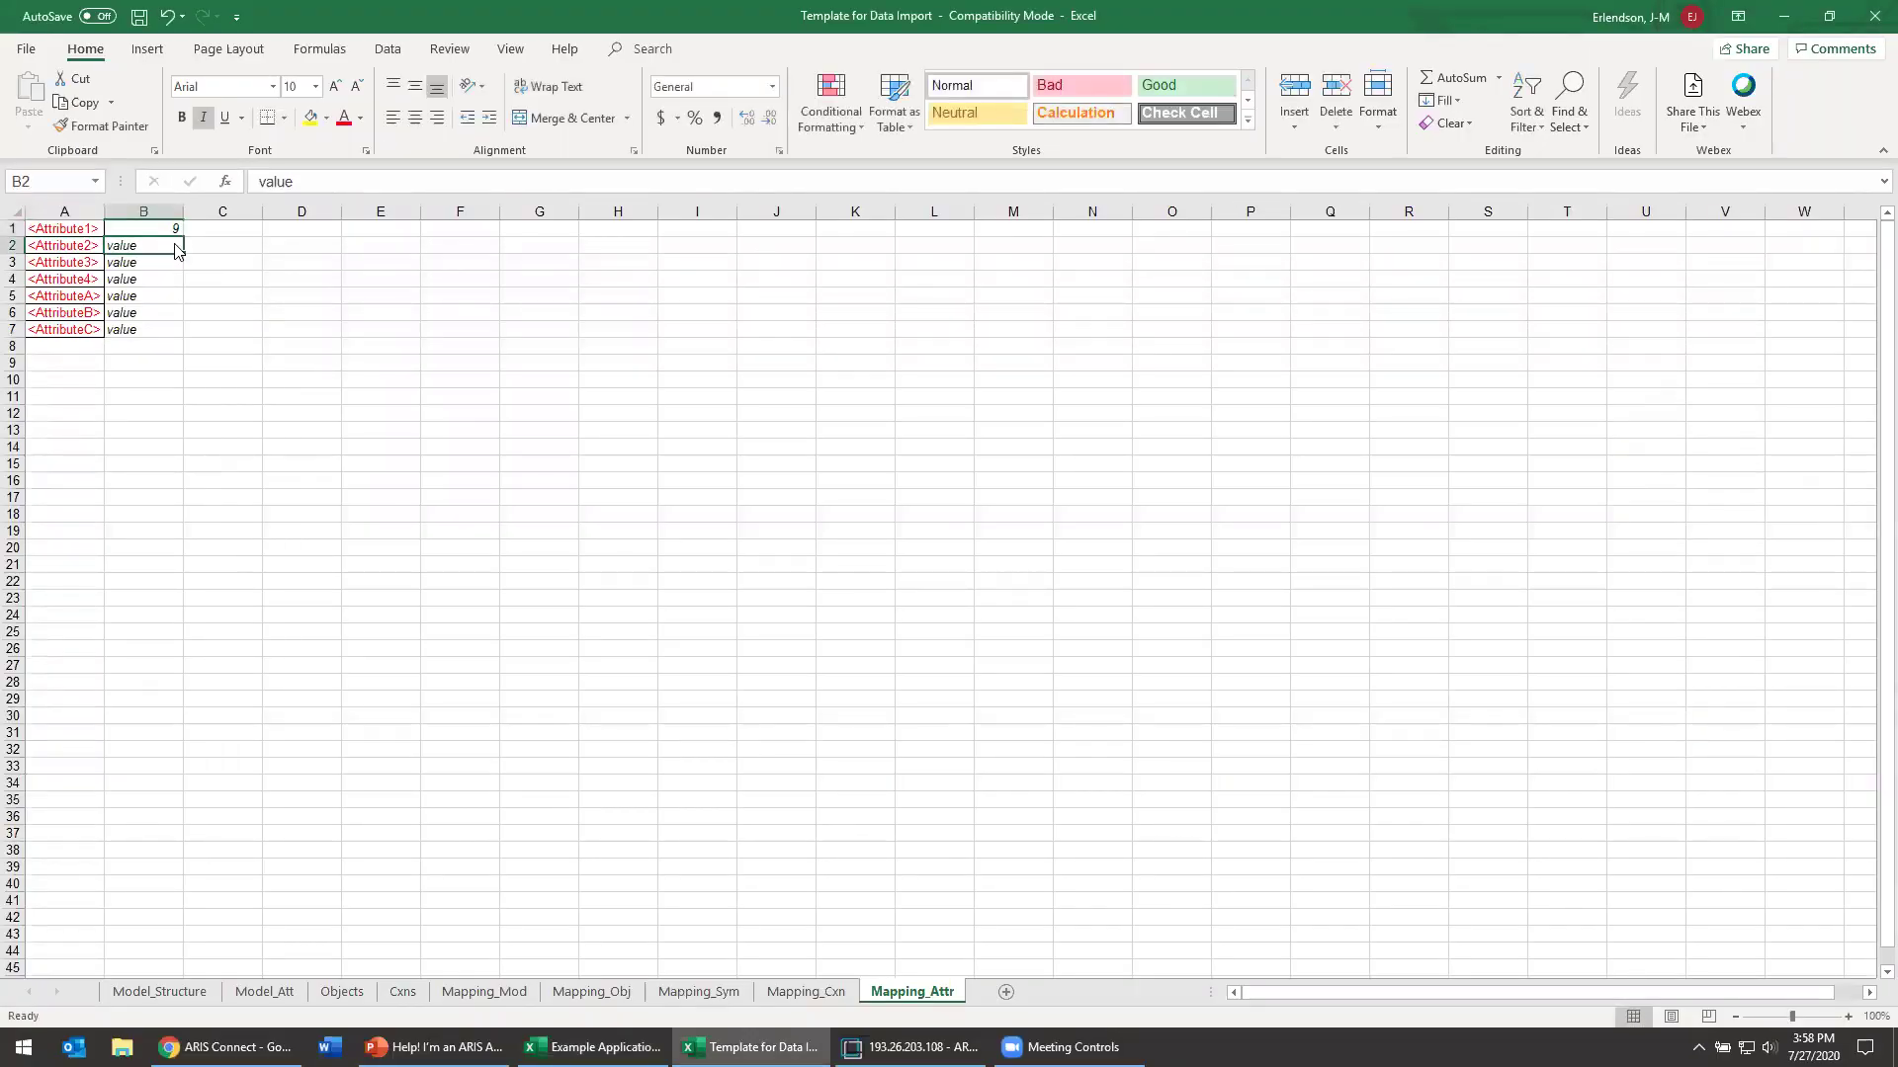
pyautogui.hotkey('alt', 'Tab')
# Step: Filter attribute types for 'data' and enter Data center costs' number 114 as Attribute2
pyautogui.click(593, 1046)
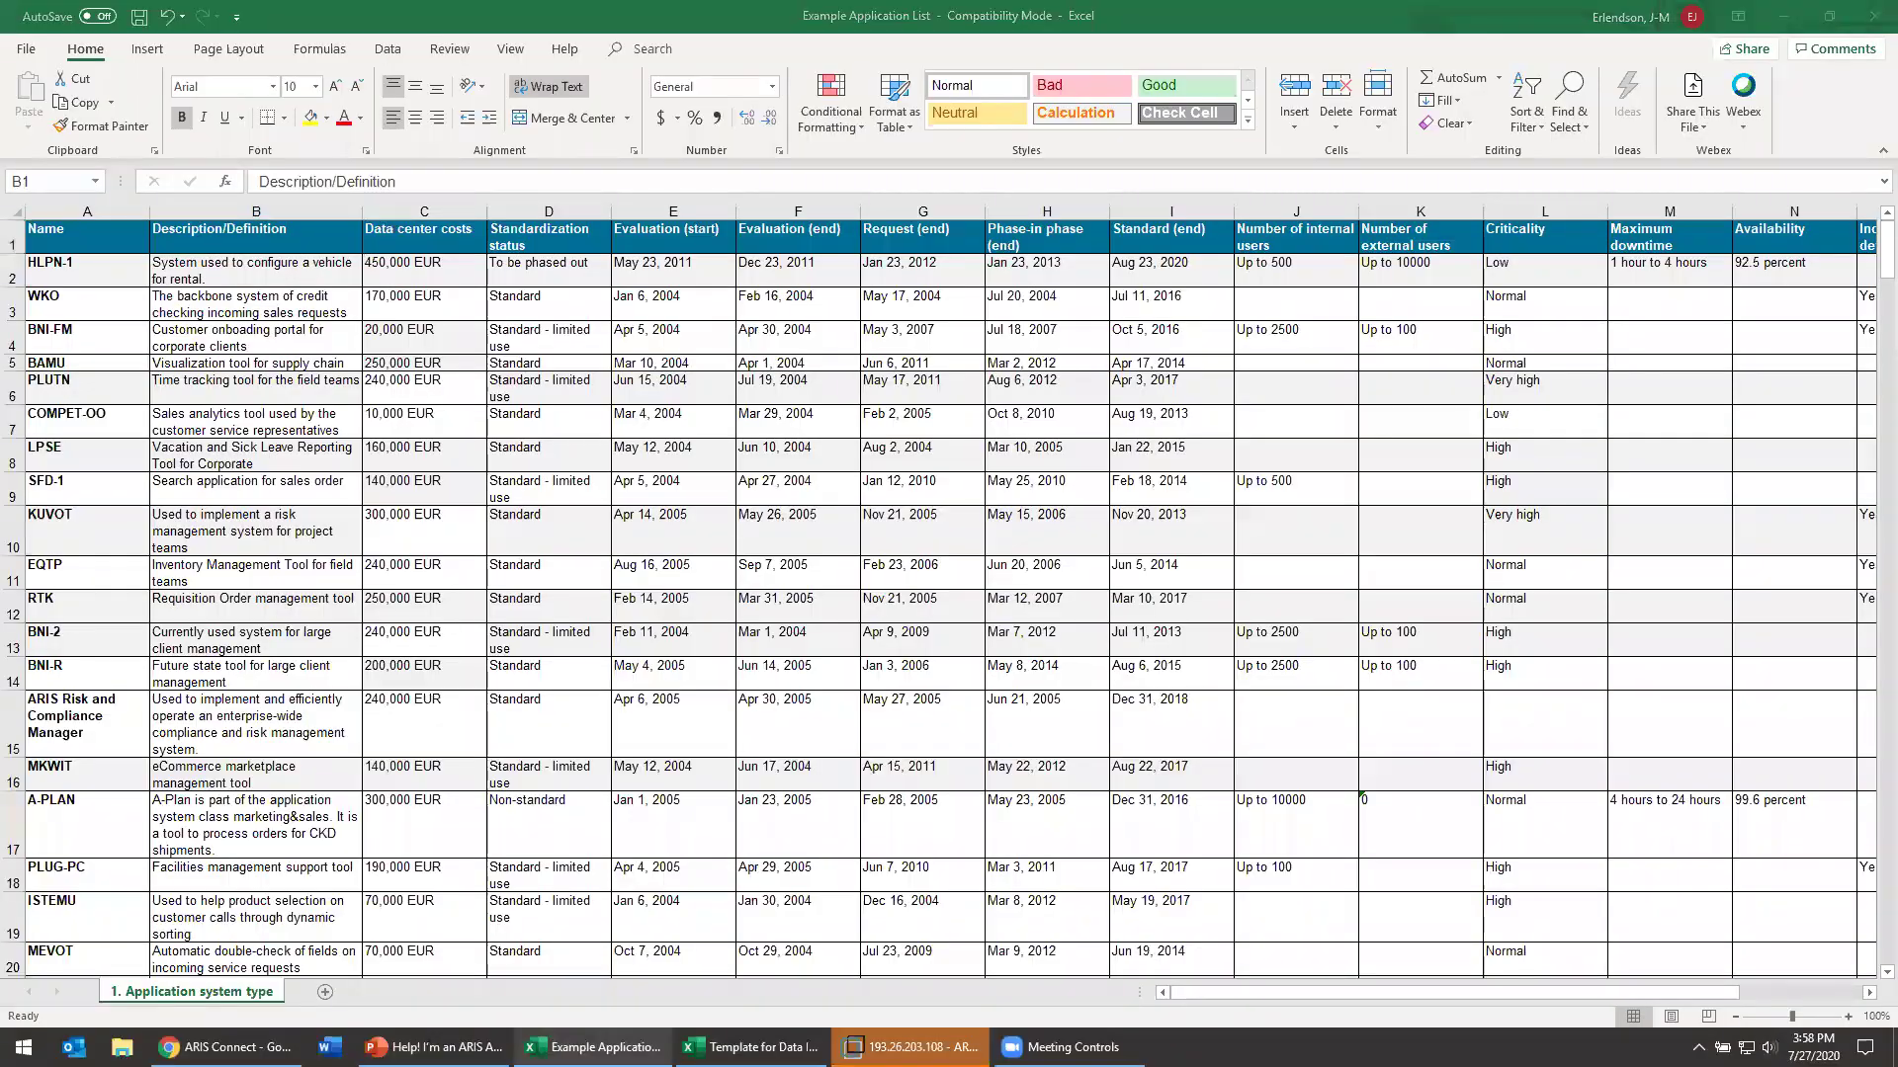
pyautogui.click(447, 235)
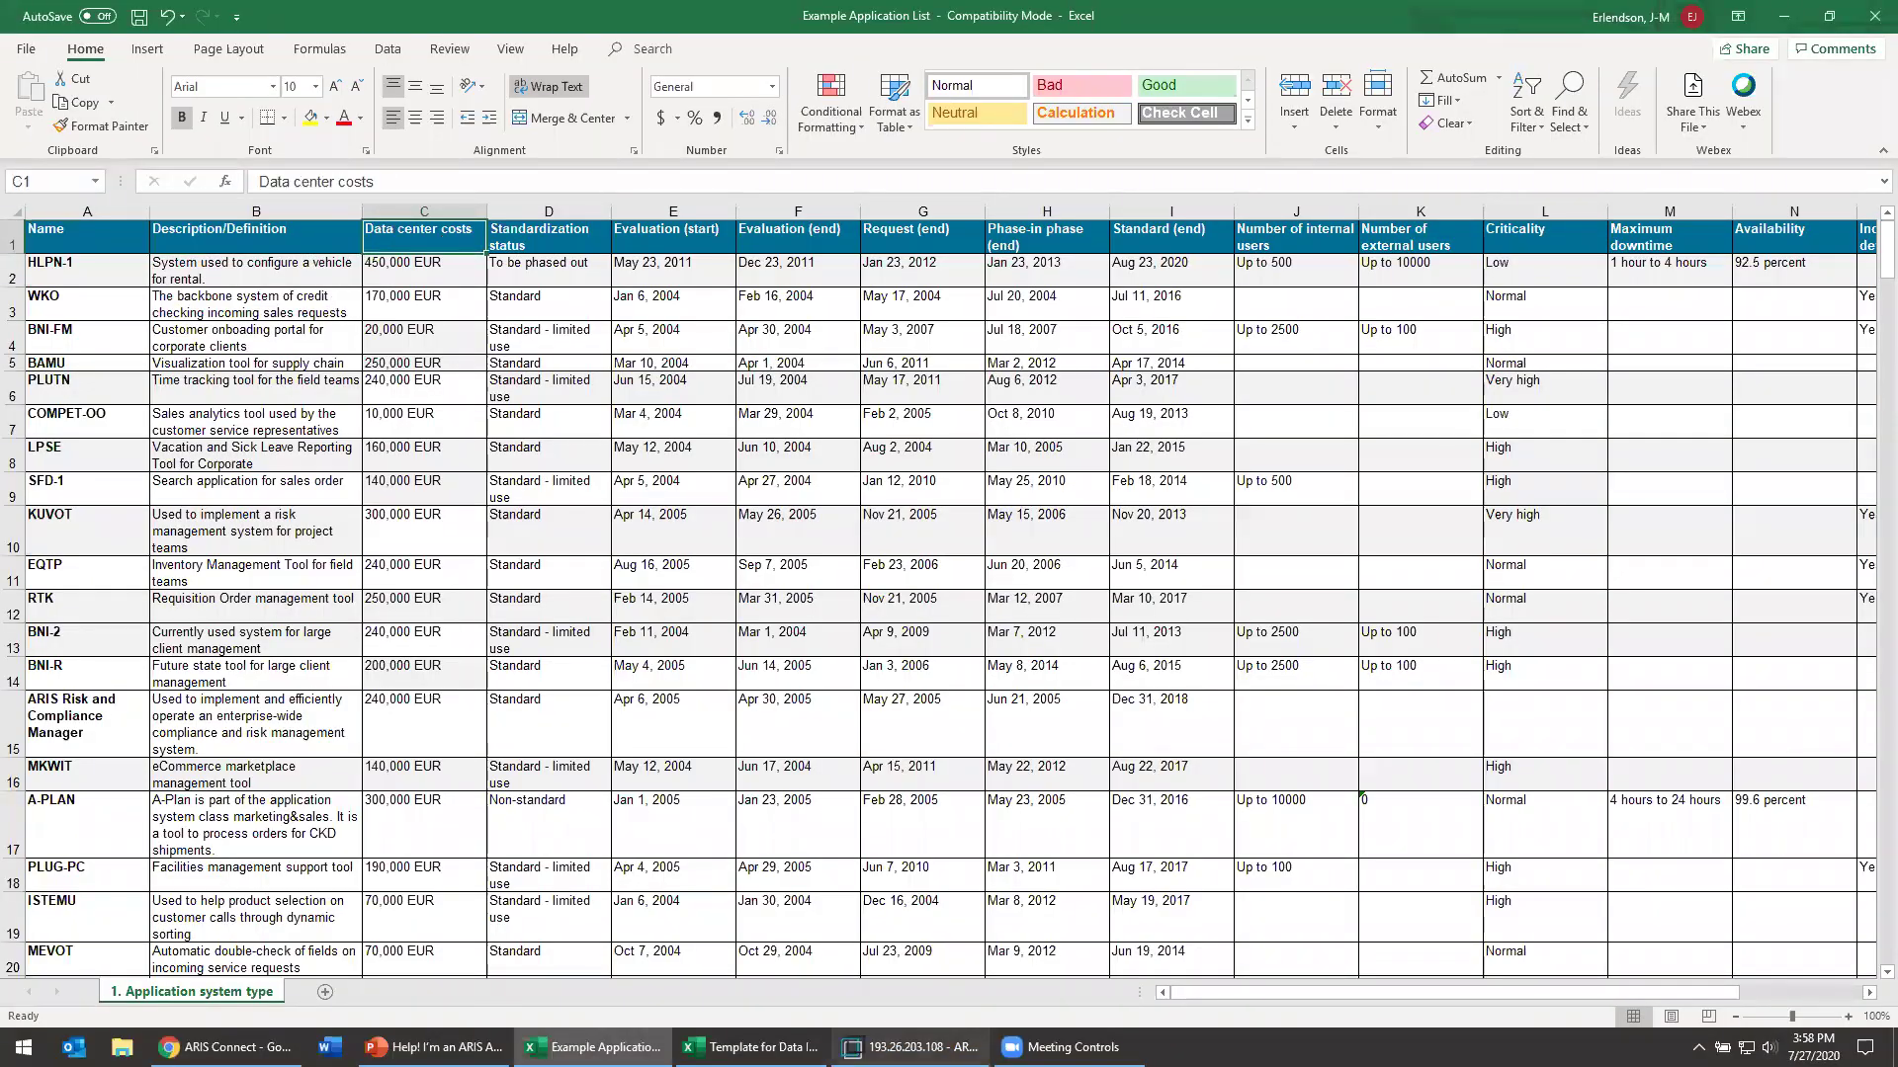
pyautogui.hotkey('alt', 'Tab')
pyautogui.click(1636, 183)
pyautogui.press('BackSpace')
pyautogui.press('BackSpace')
pyautogui.press('BackSpace')
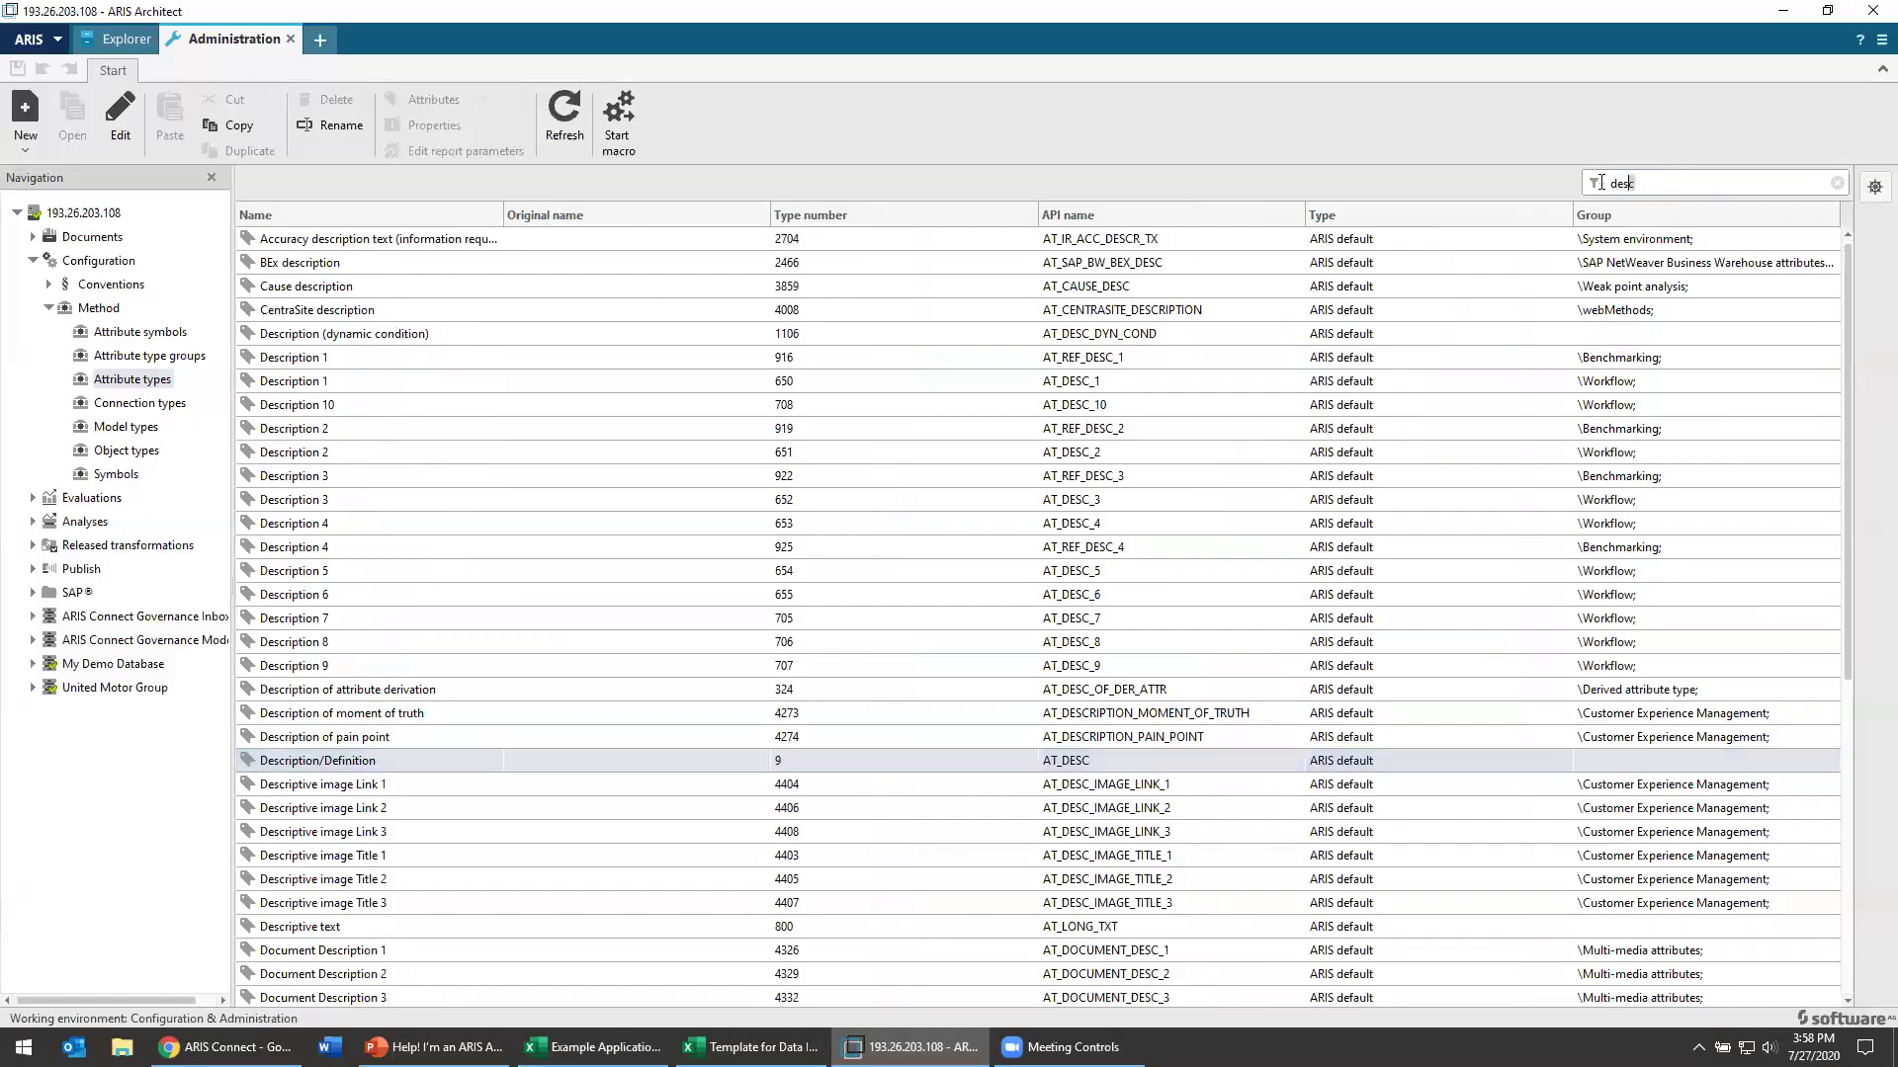
pyautogui.write('ata')
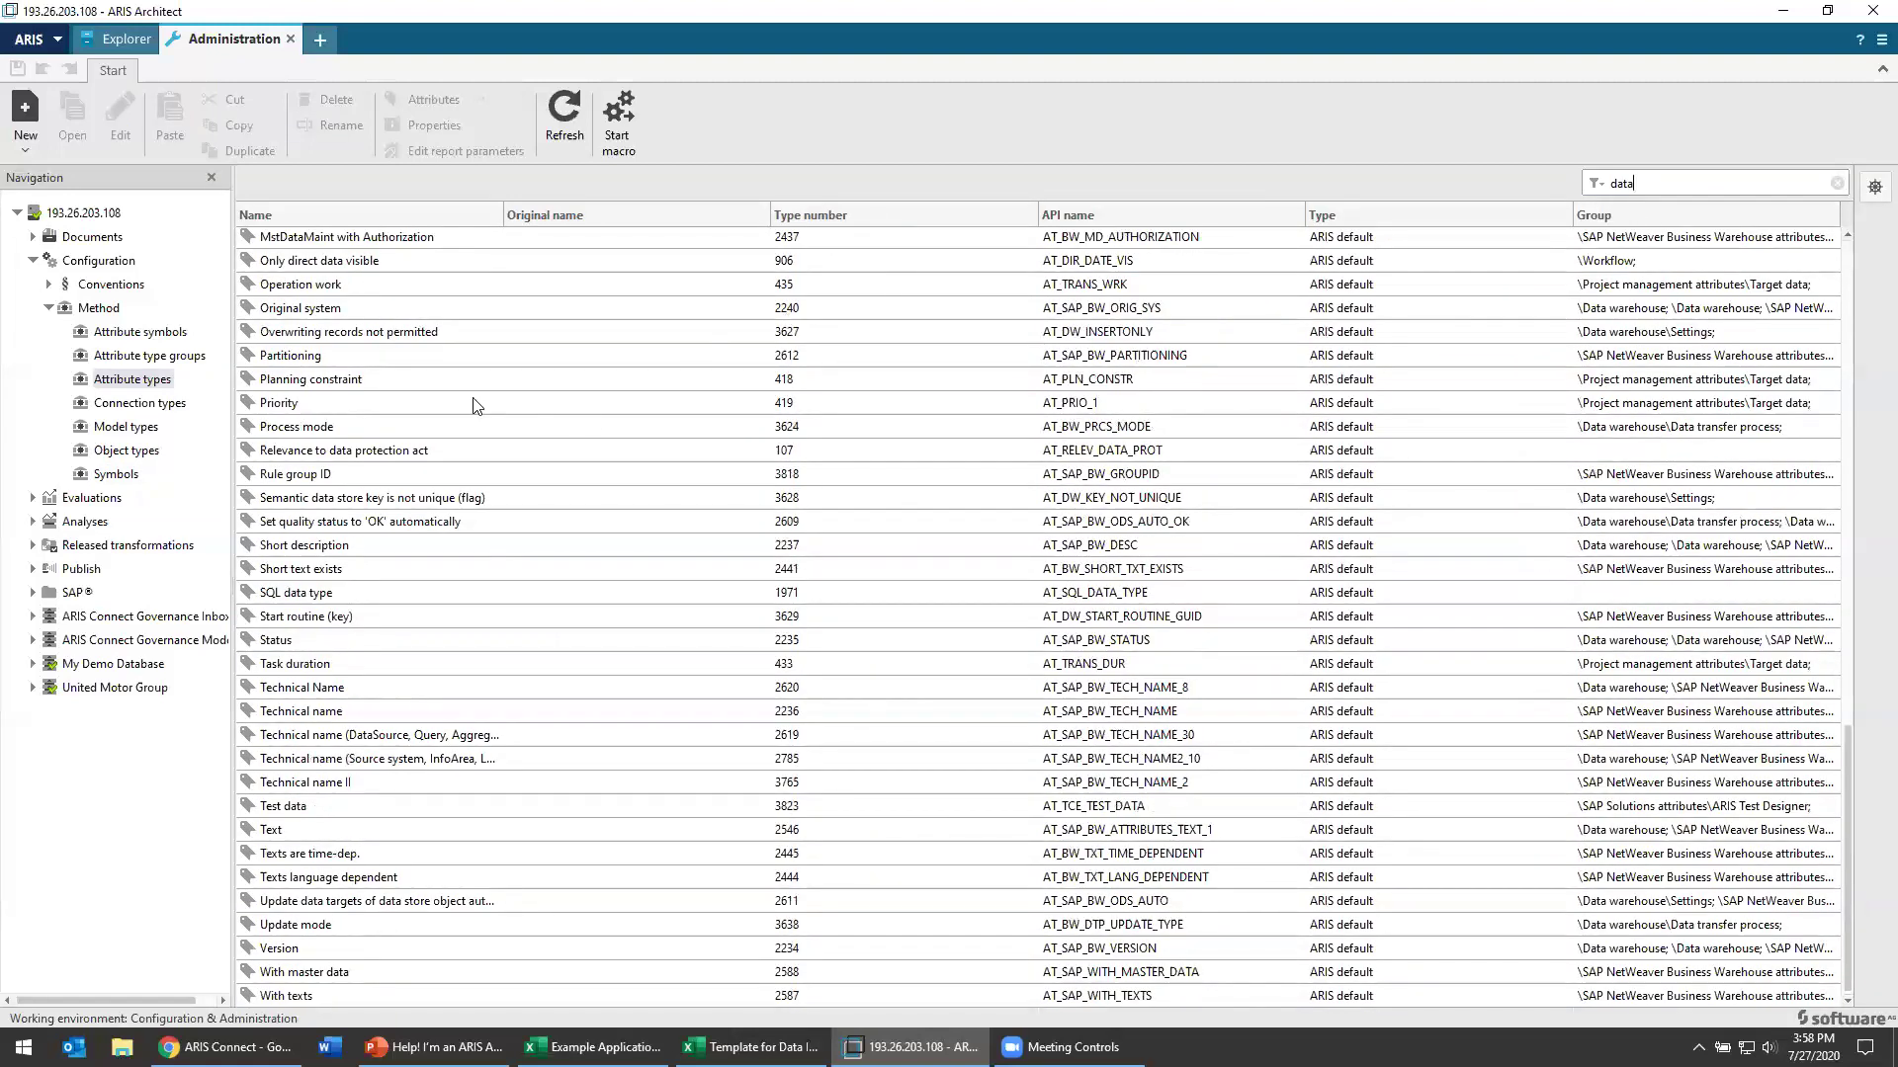
pyautogui.scroll(12, 471, 403)
pyautogui.scroll(-1, 469, 404)
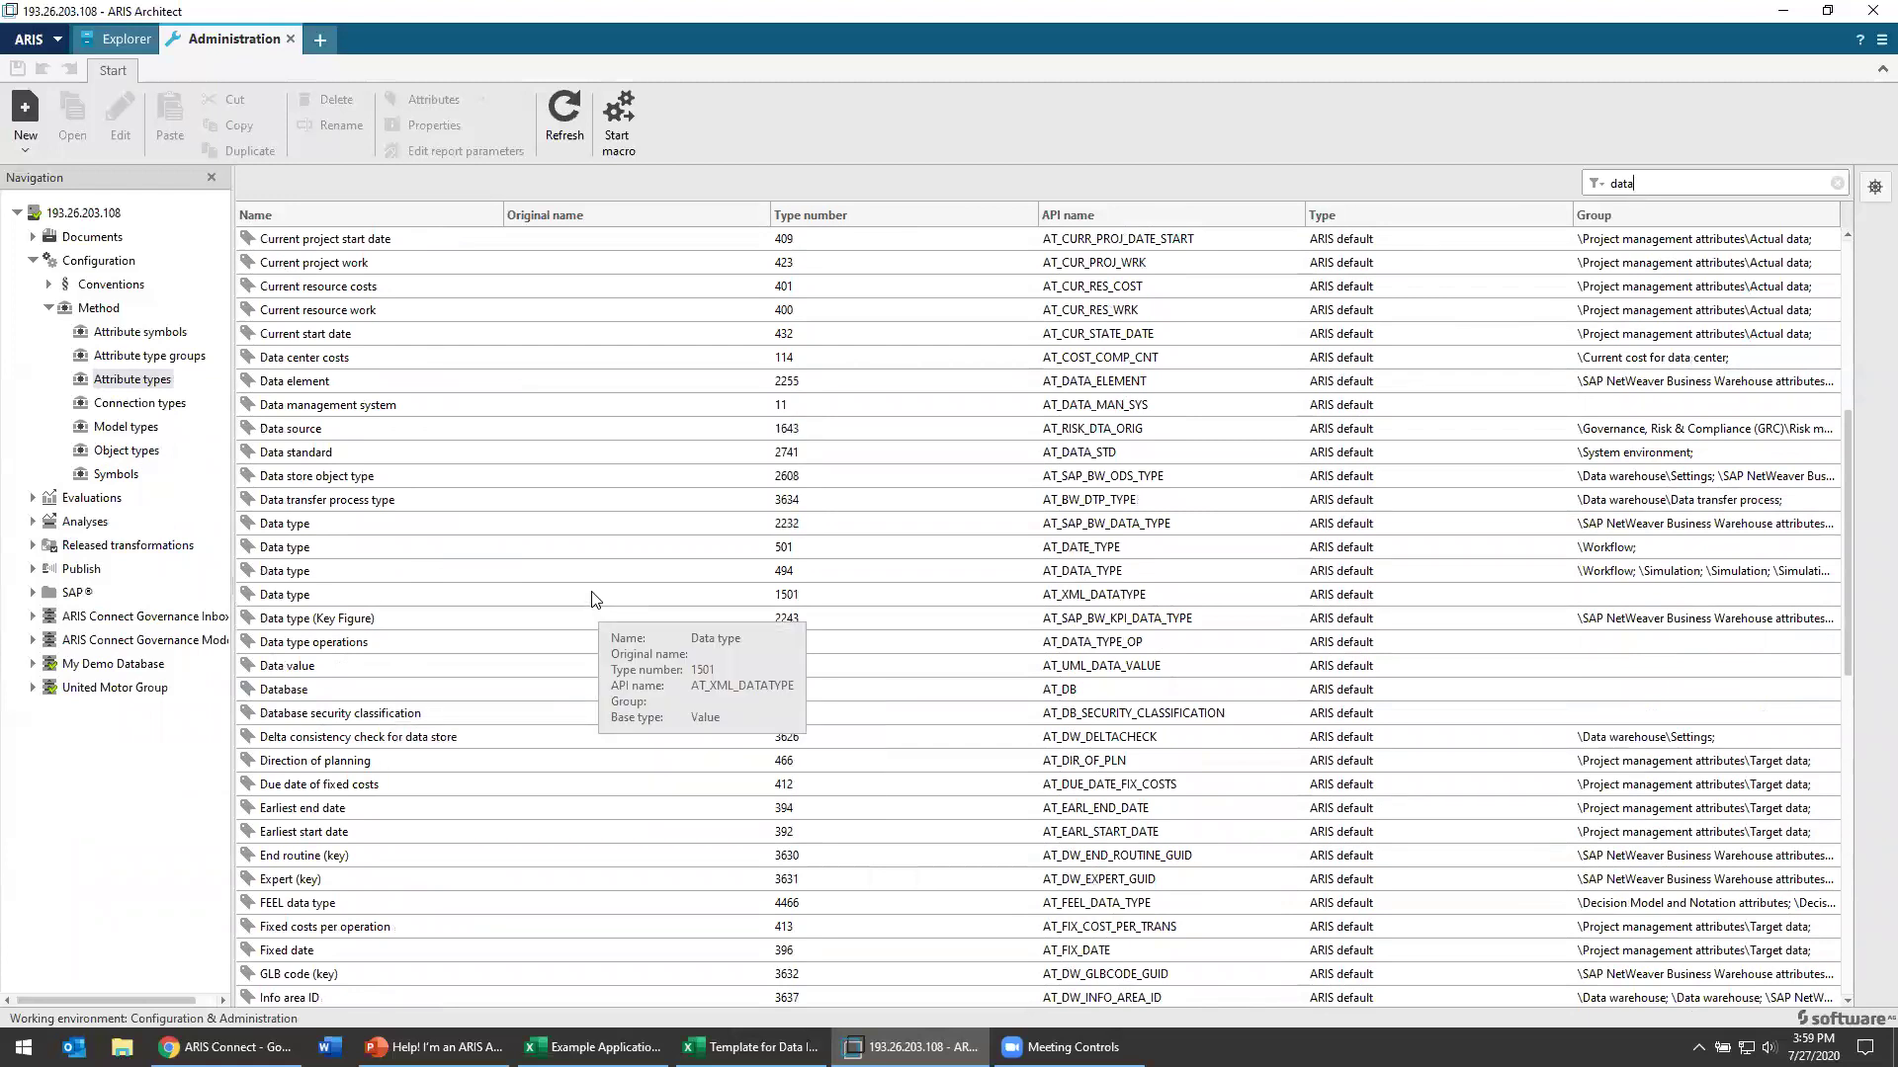
pyautogui.click(836, 362)
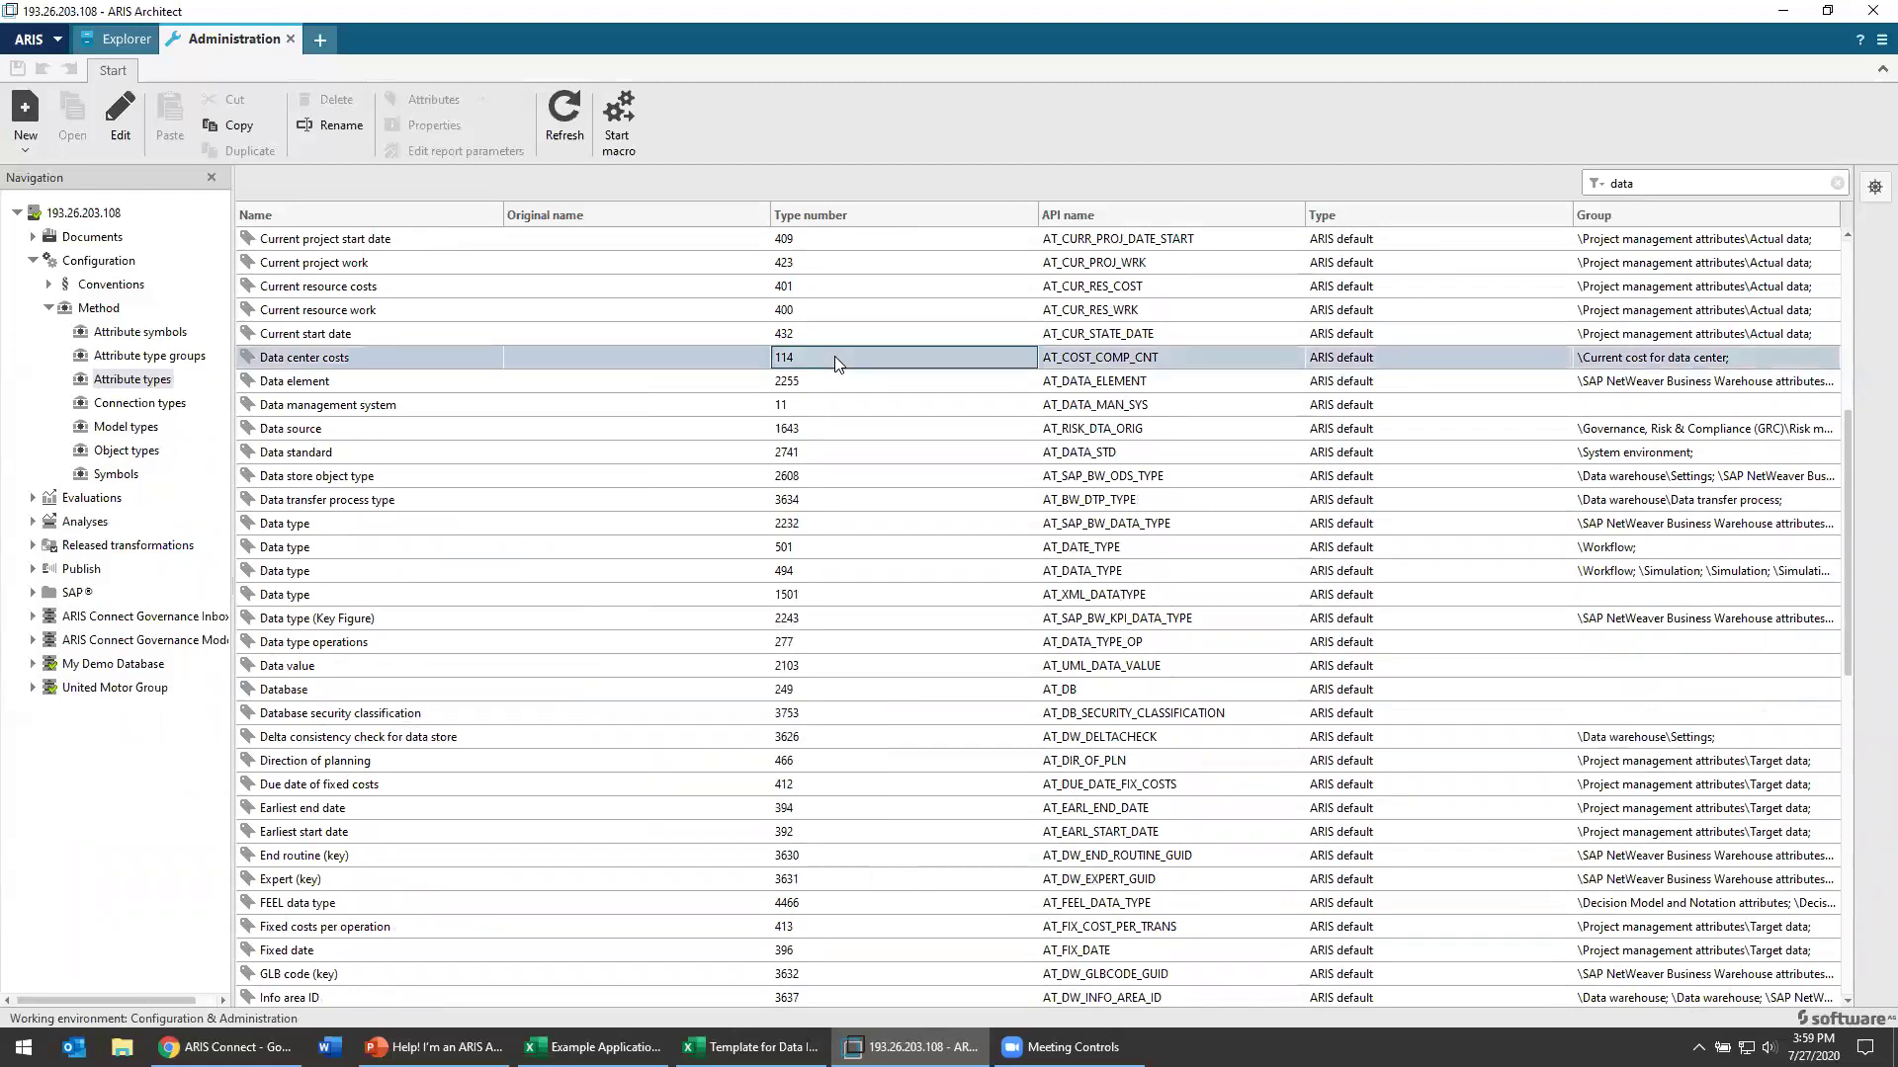
pyautogui.hotkey('alt', 'Tab')
# Step: Filter for 'stan' and enter Standardization status' number 3137 as Attribute3
pyautogui.hotkey('alt', 'Tab')
pyautogui.hotkey('alt', 'Tab')
pyautogui.press('Tab')
pyautogui.write('11')
pyautogui.press('Return')
pyautogui.hotkey('alt', 'Tab')
pyautogui.hotkey('alt', 'Tab')
pyautogui.press('Tab')
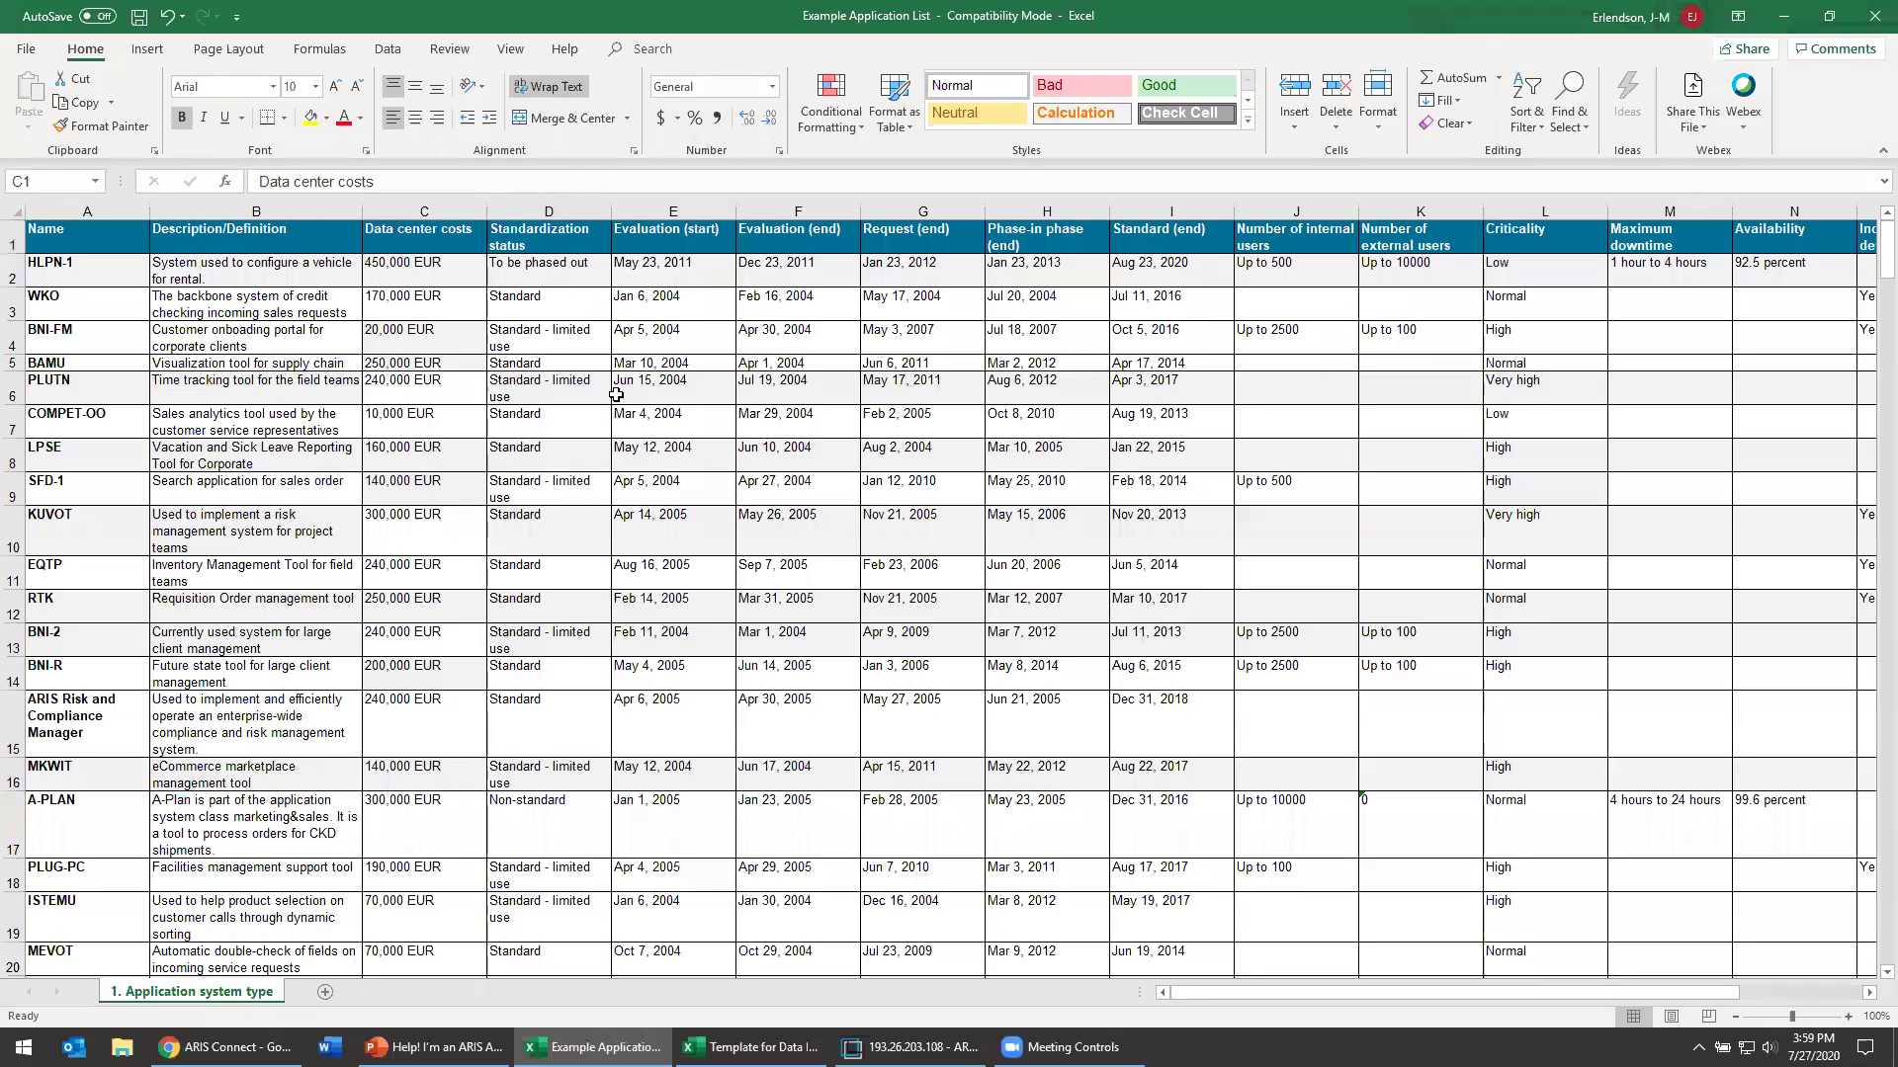
pyautogui.hotkey('alt', 'Tab')
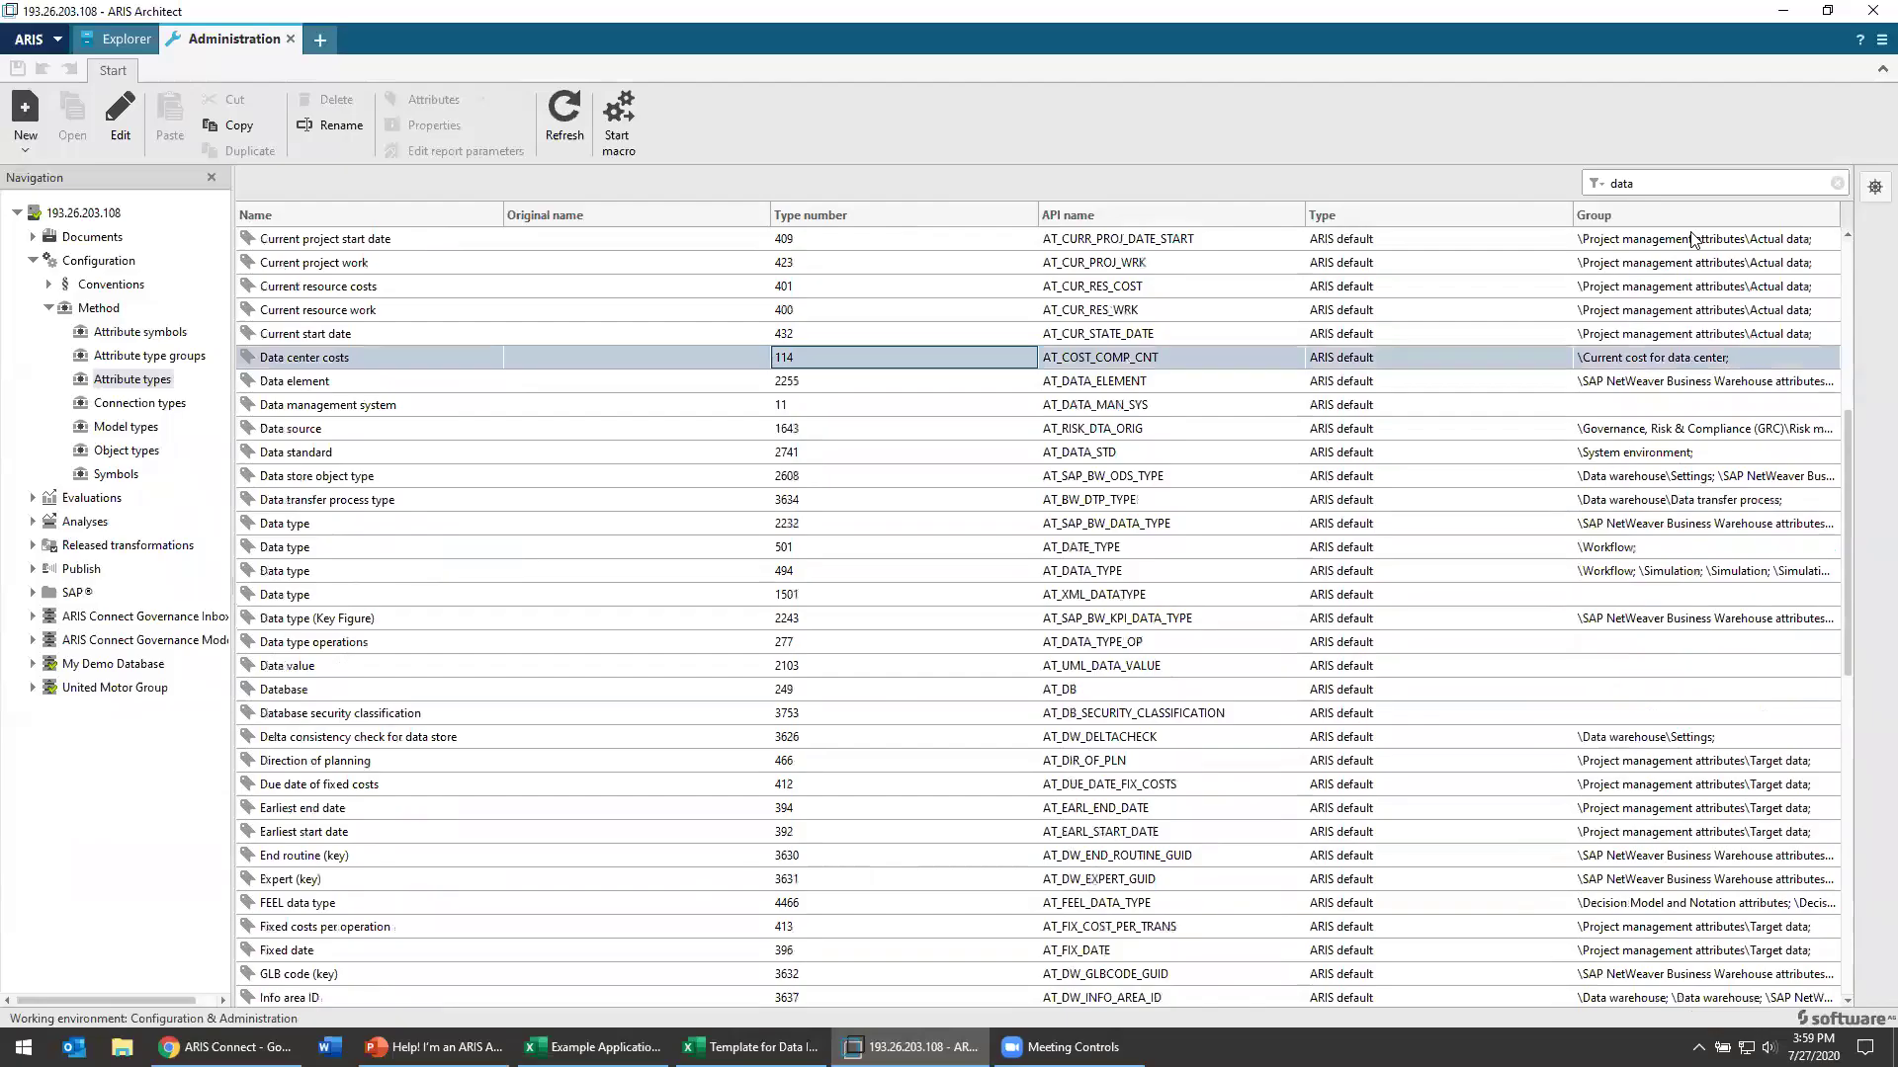
pyautogui.doubleClick(1590, 180)
pyautogui.write('s')
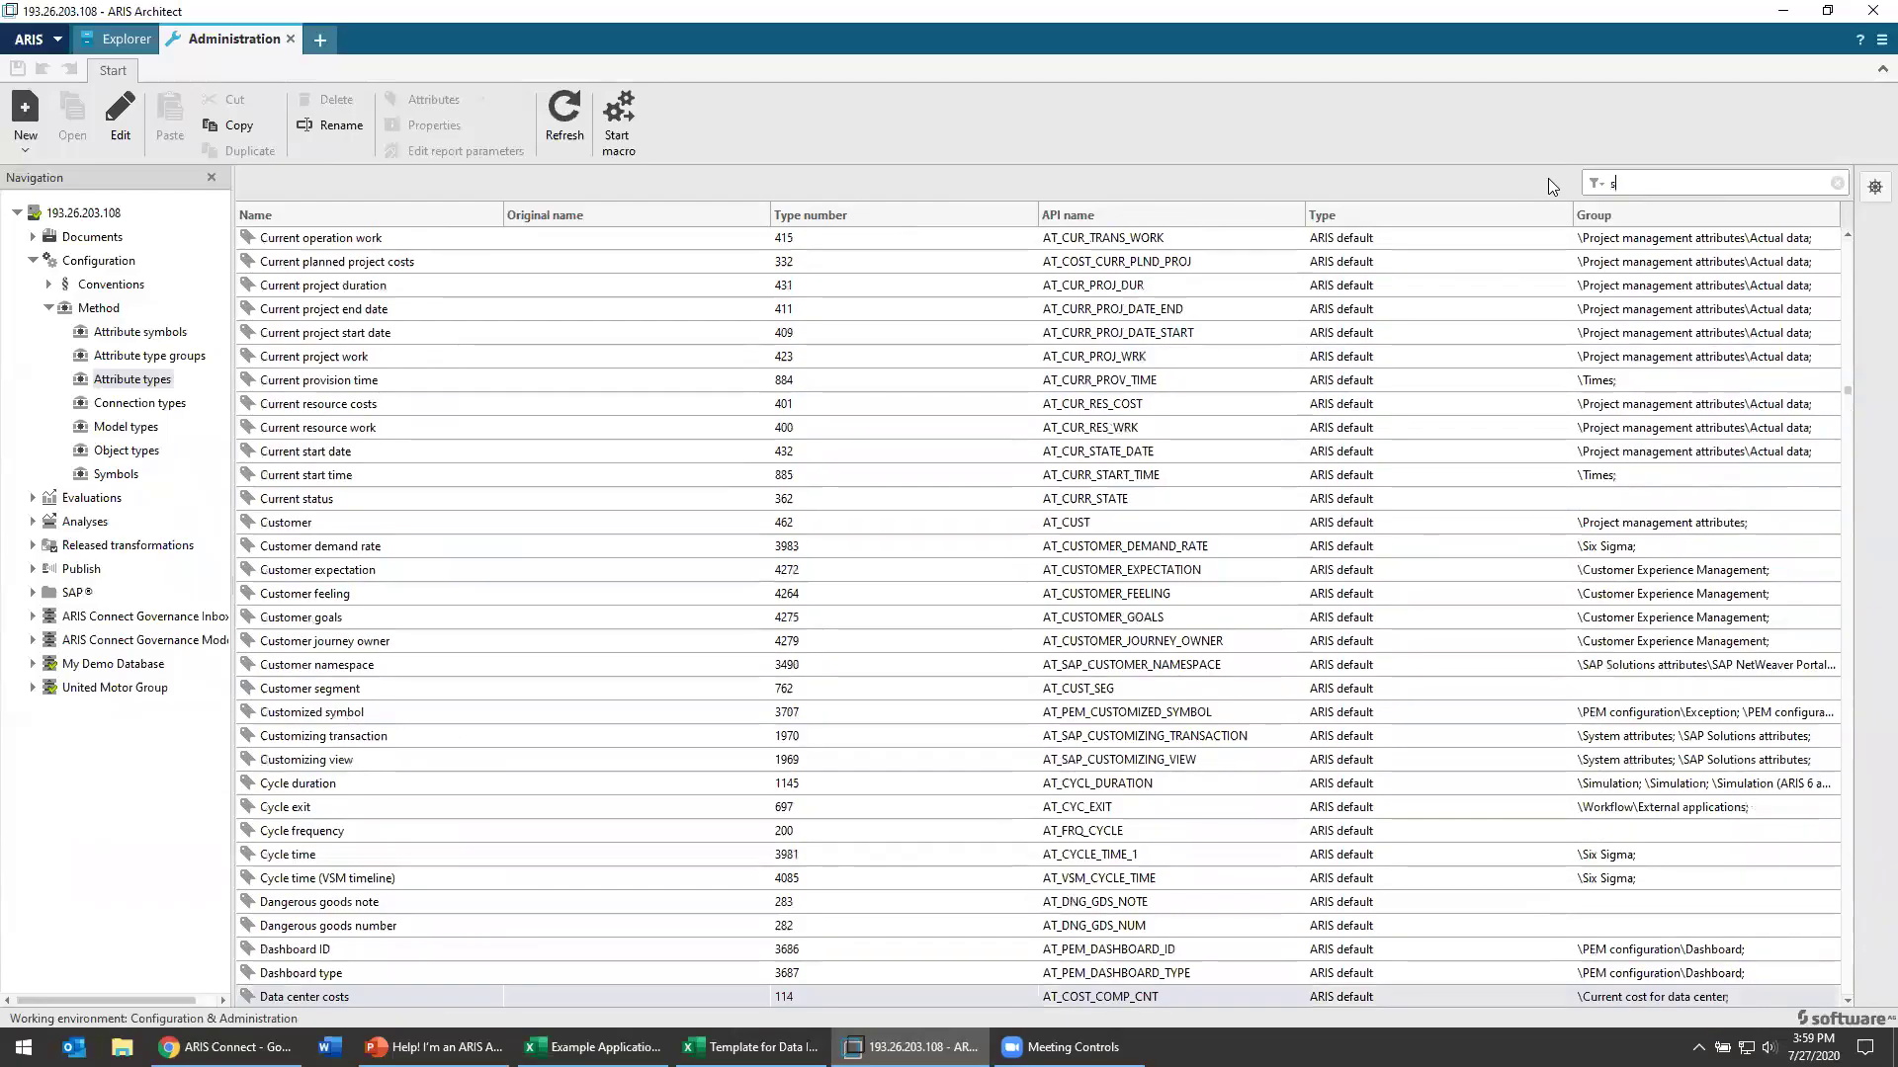
pyautogui.write('tan')
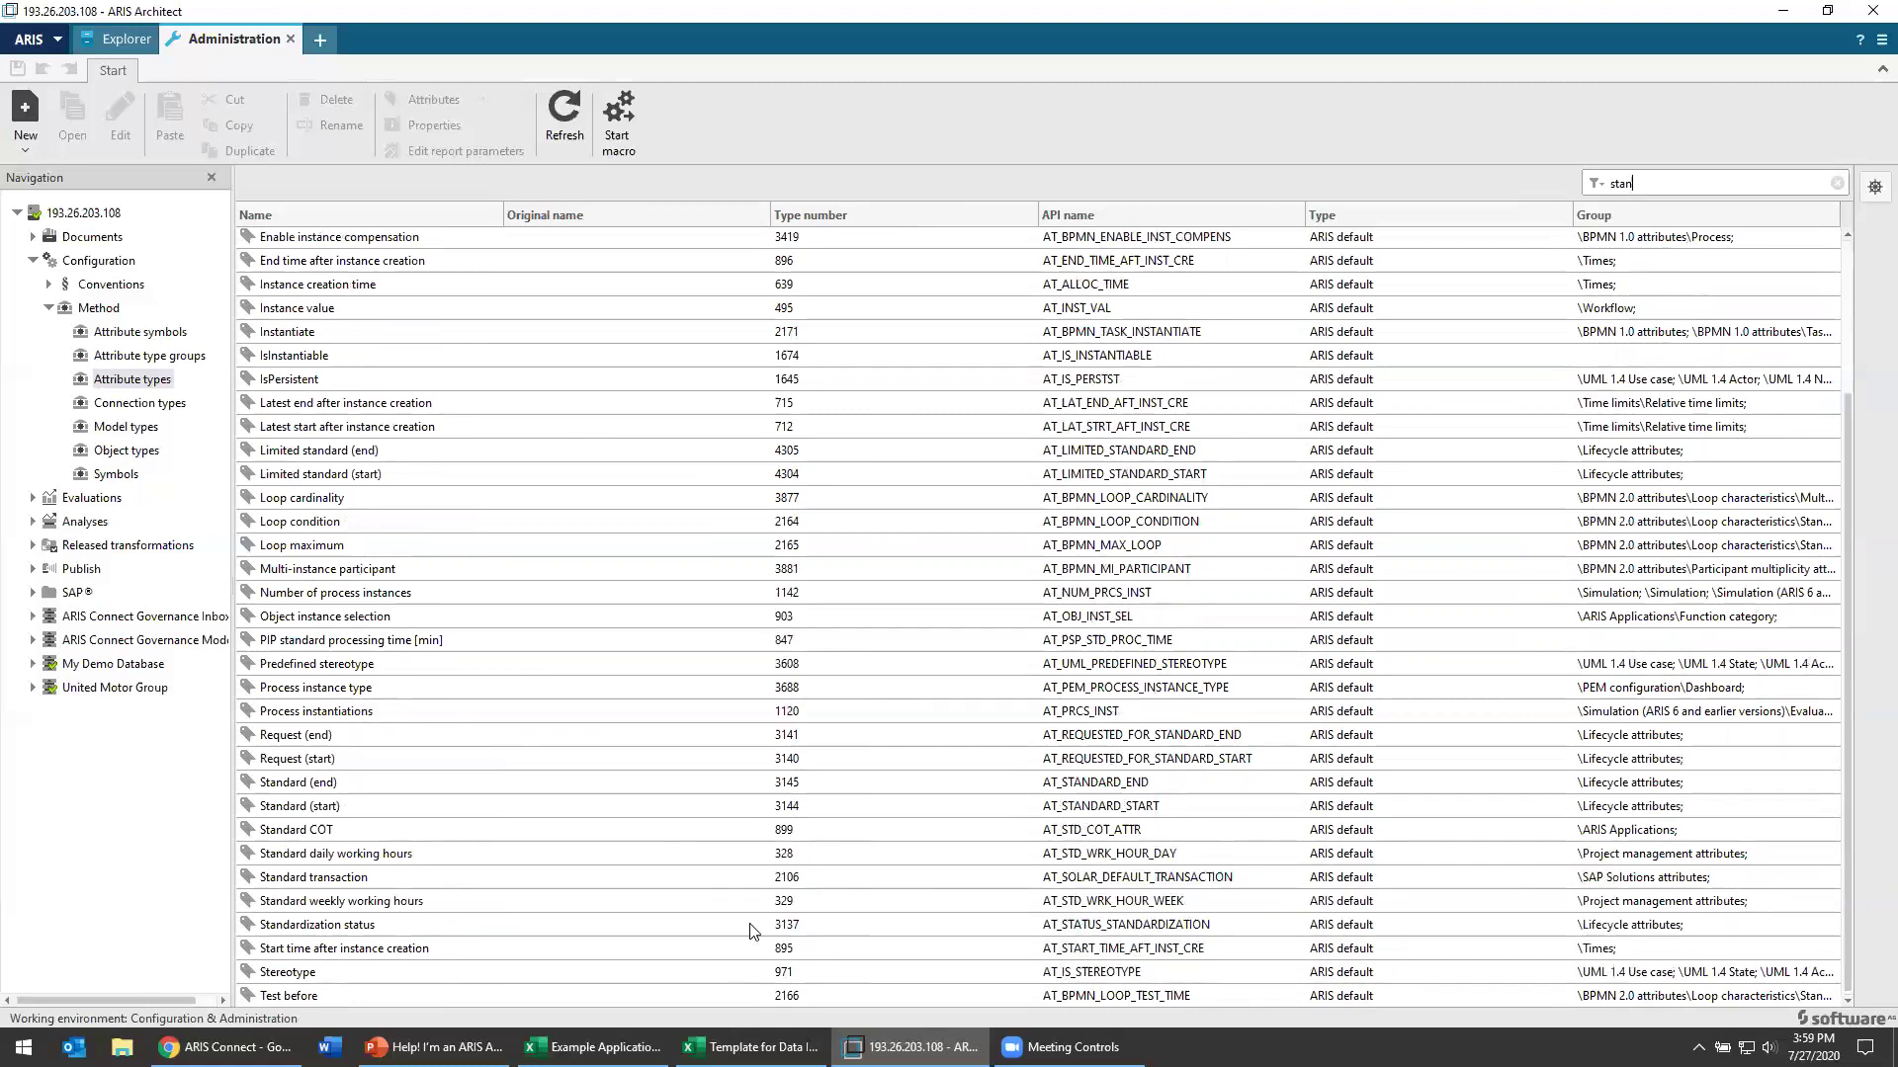
pyautogui.hotkey('alt', 'Tab')
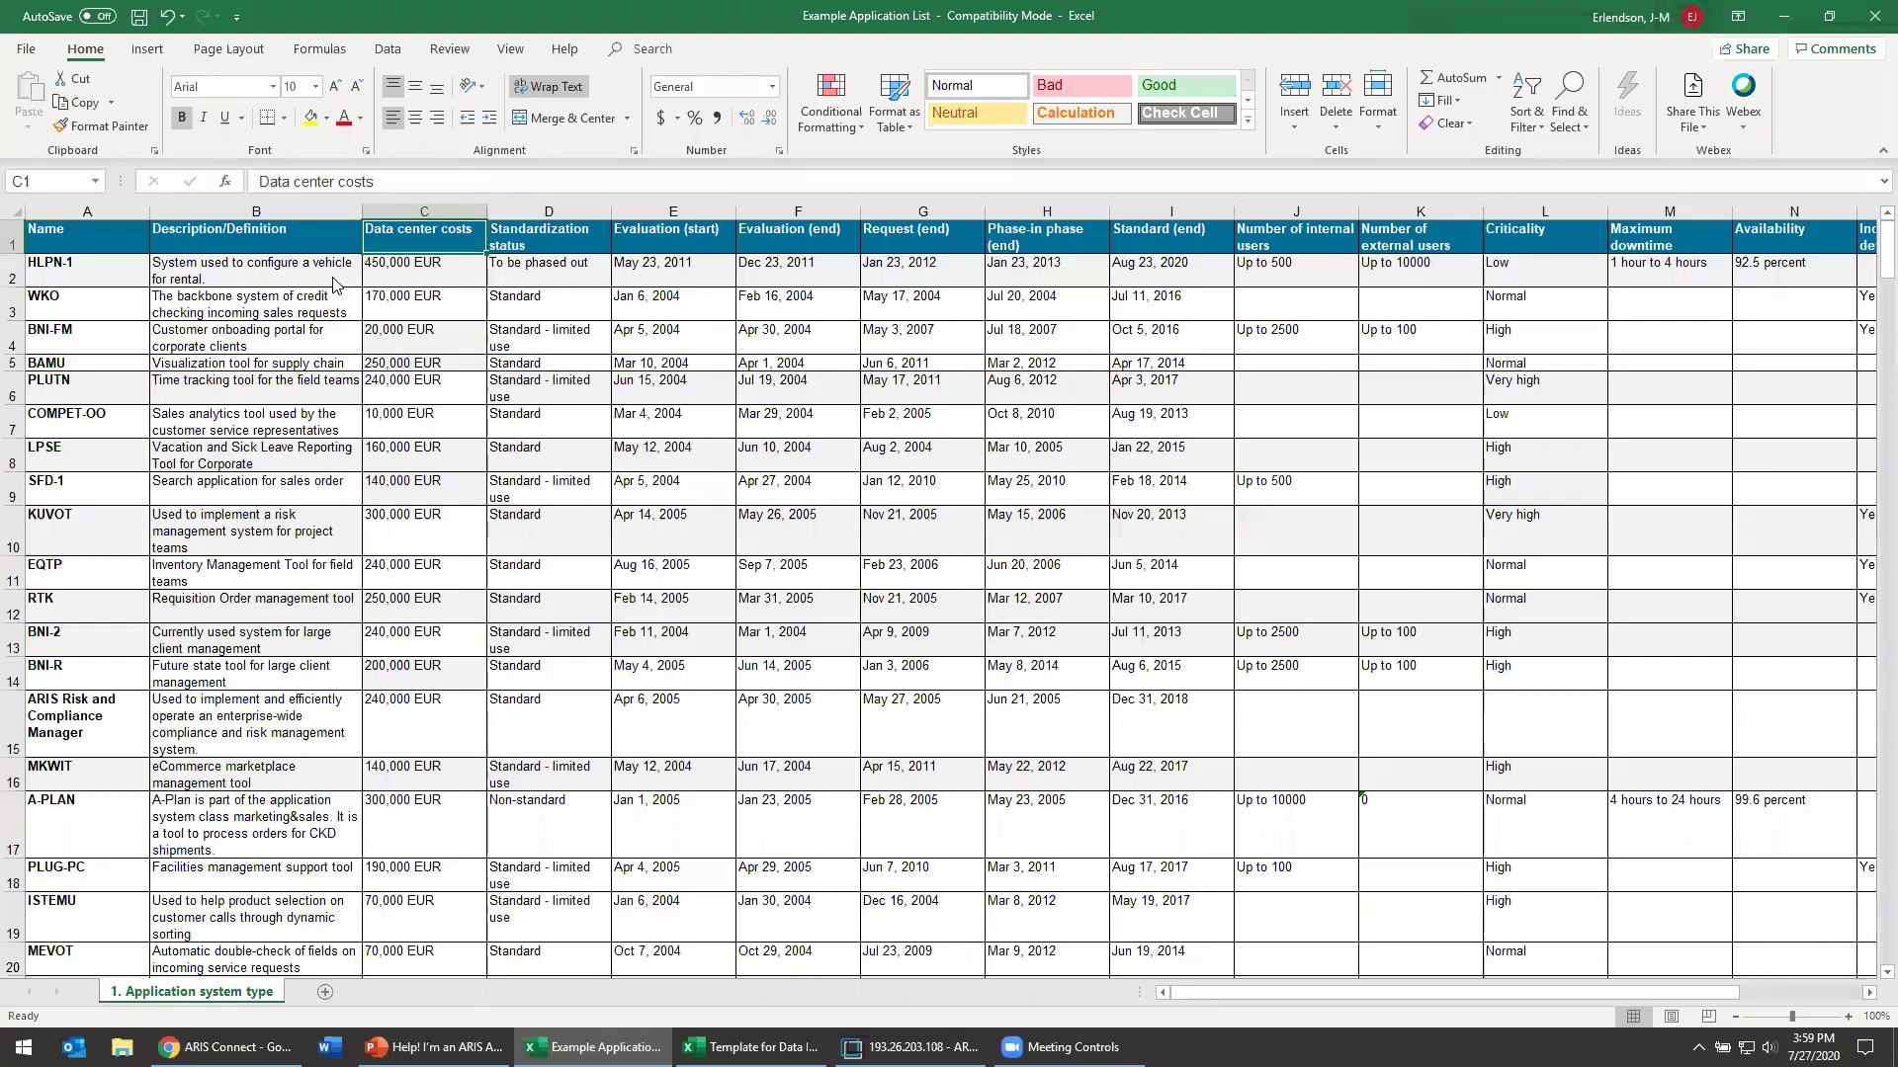
pyautogui.hotkey('alt', 'Tab')
pyautogui.hotkey('alt', 'Tab')
pyautogui.click(162, 265)
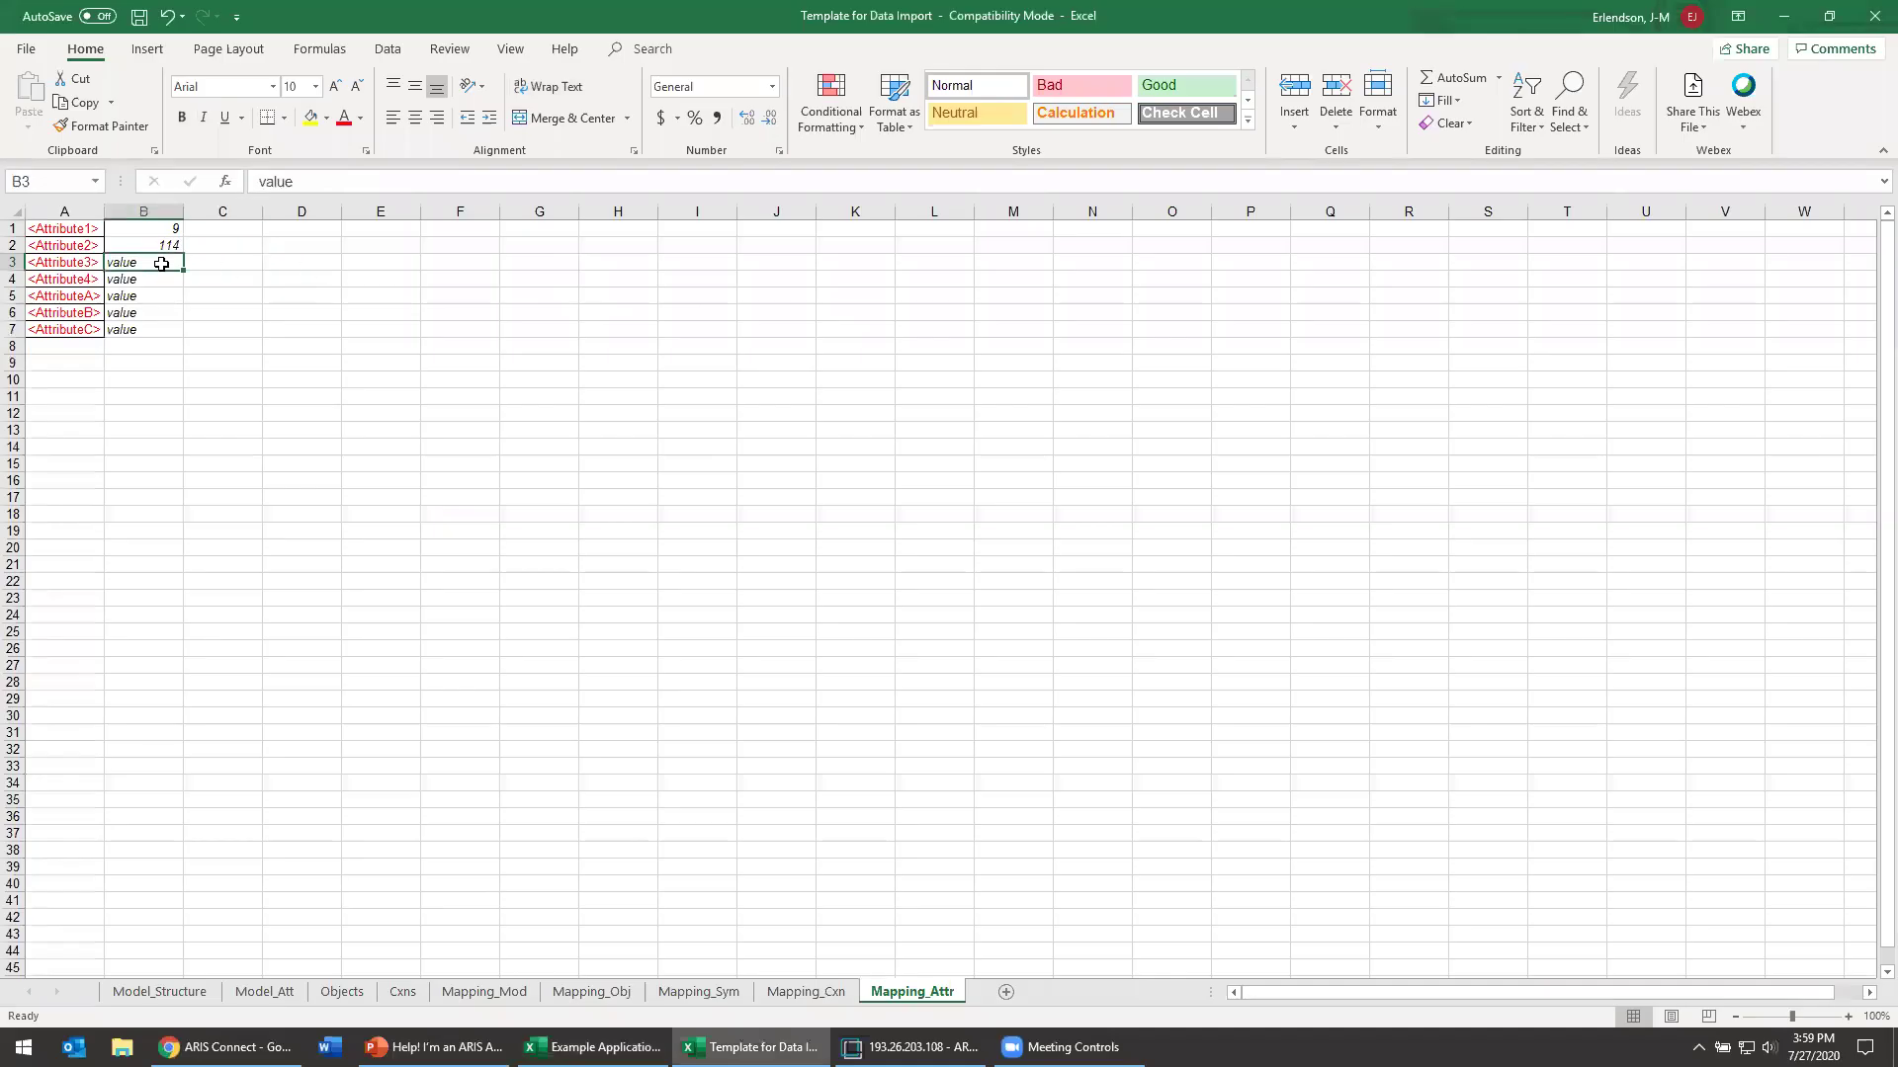
pyautogui.write('3137')
pyautogui.click(244, 308)
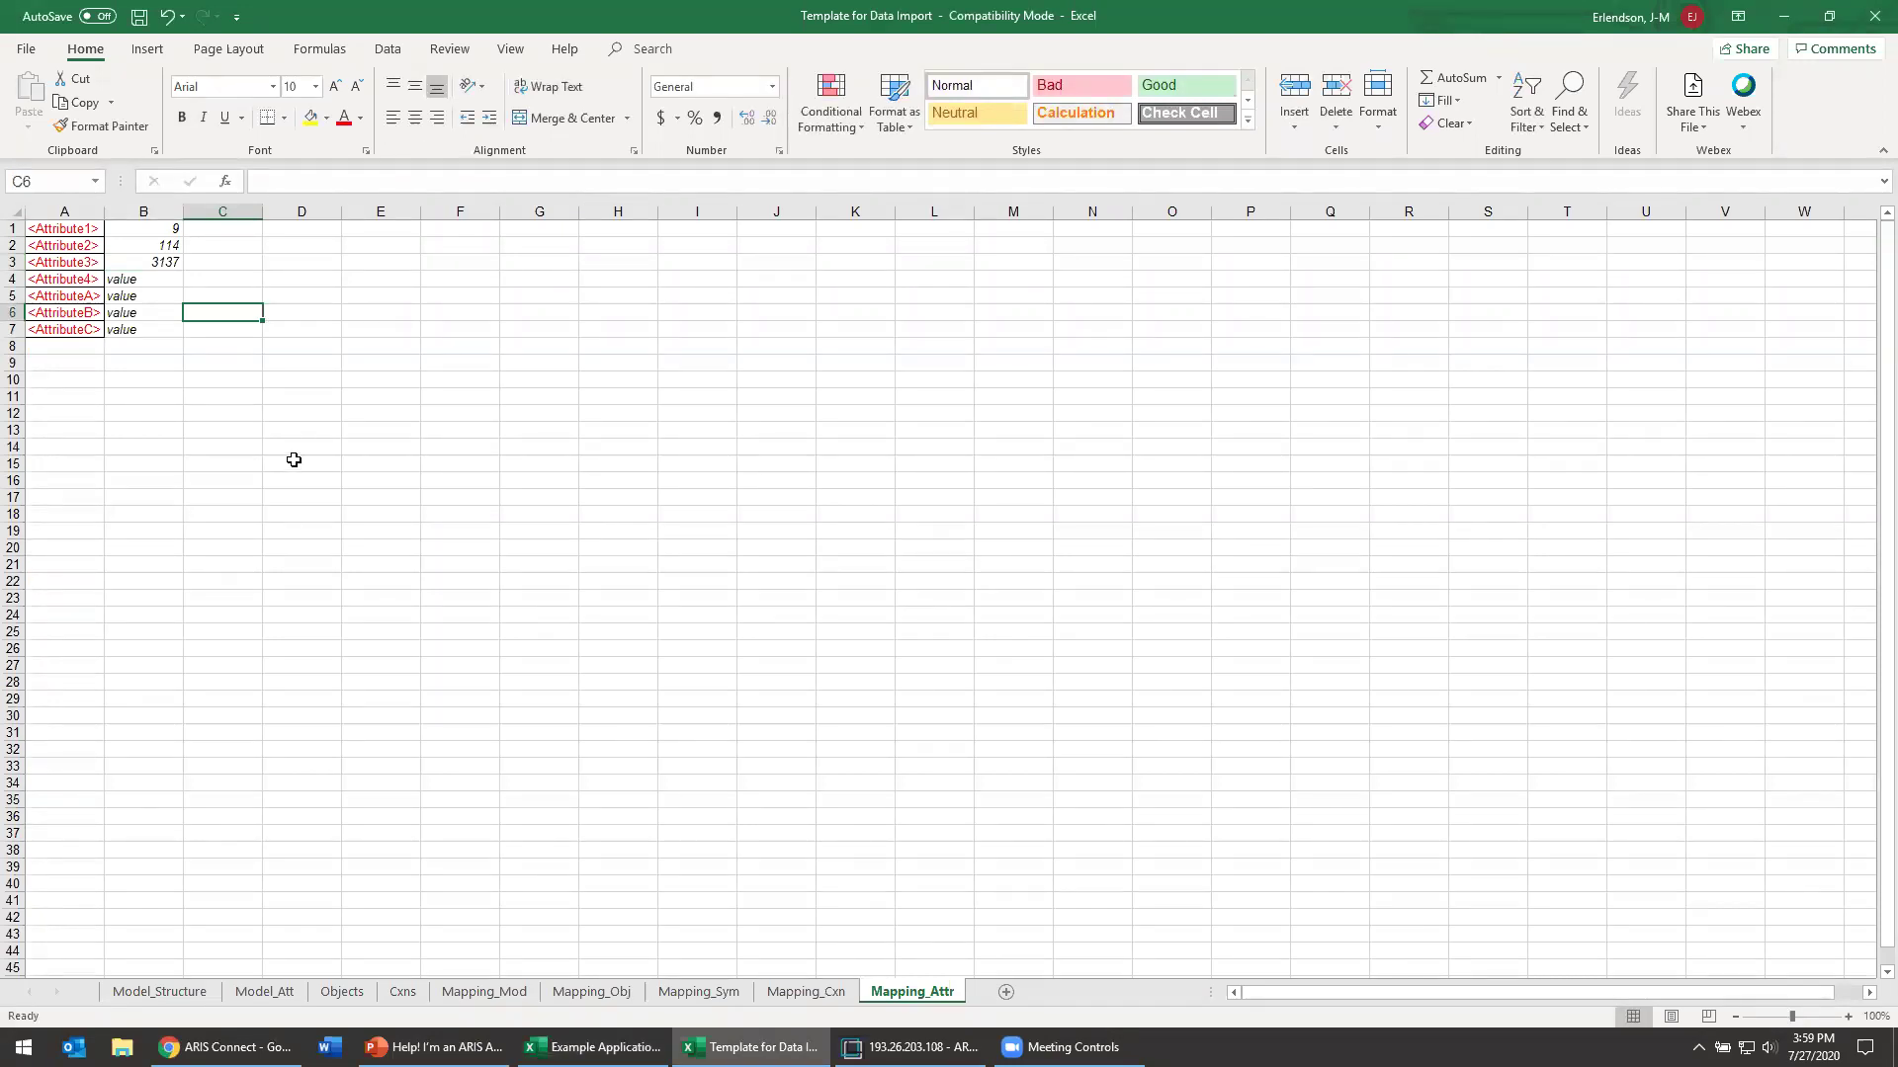
pyautogui.click(353, 990)
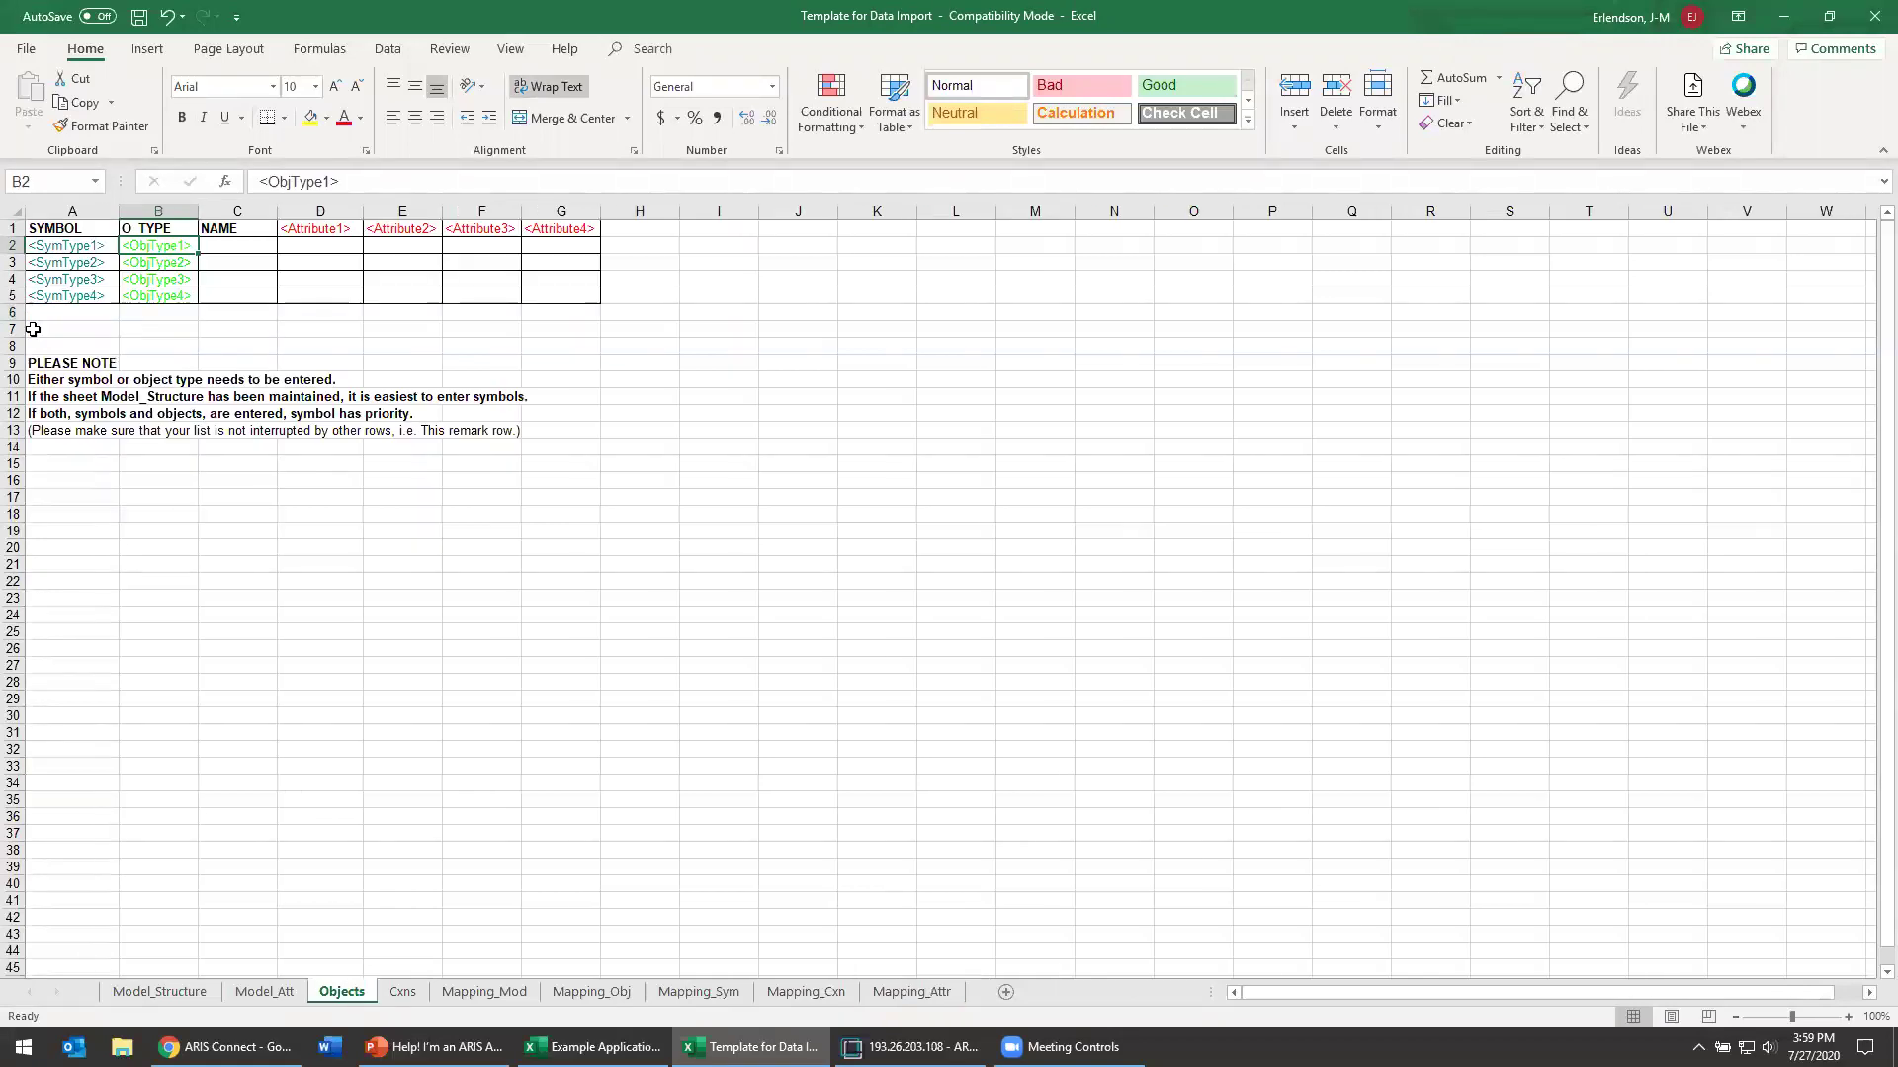
# Step: Delete the PLEASE NOTE remark rows A9:A13 so only the symbol and object type table remains
pyautogui.moveTo(65, 365); pyautogui.dragTo(84, 435)
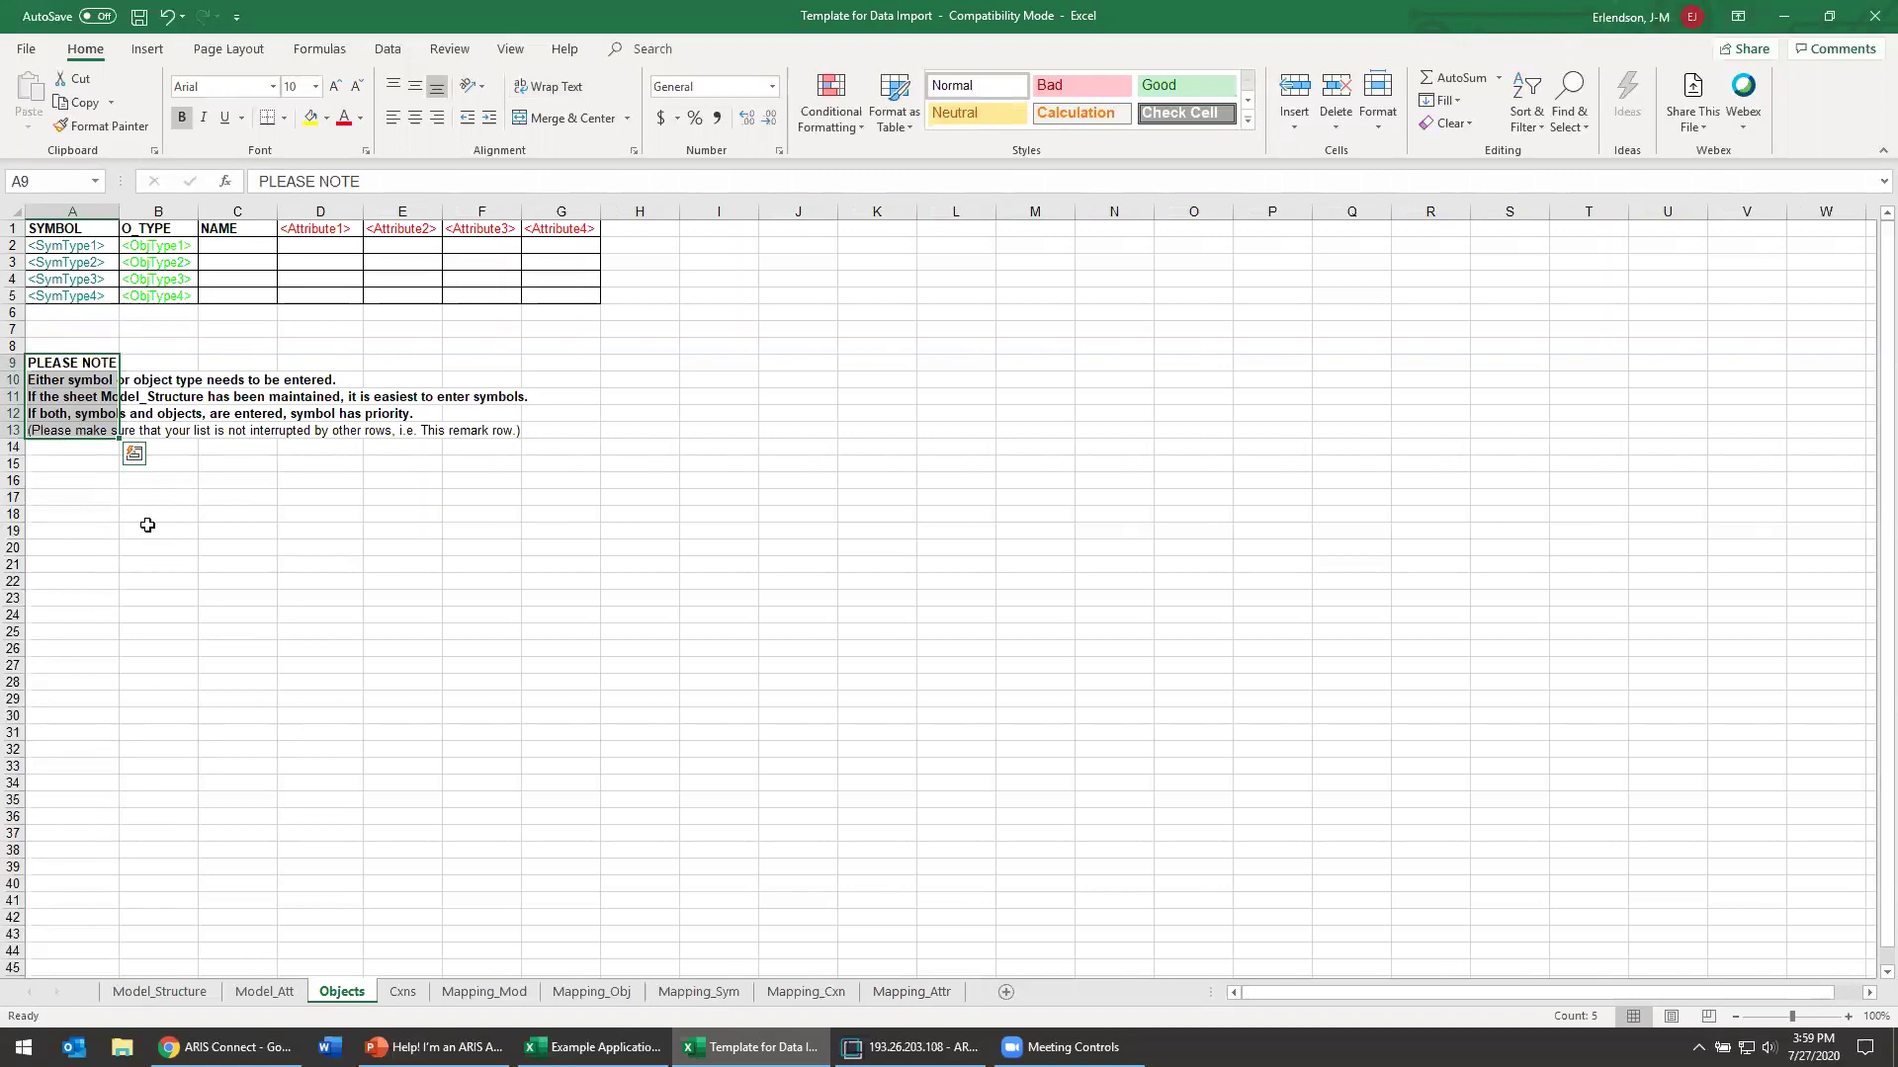
pyautogui.press('Delete')
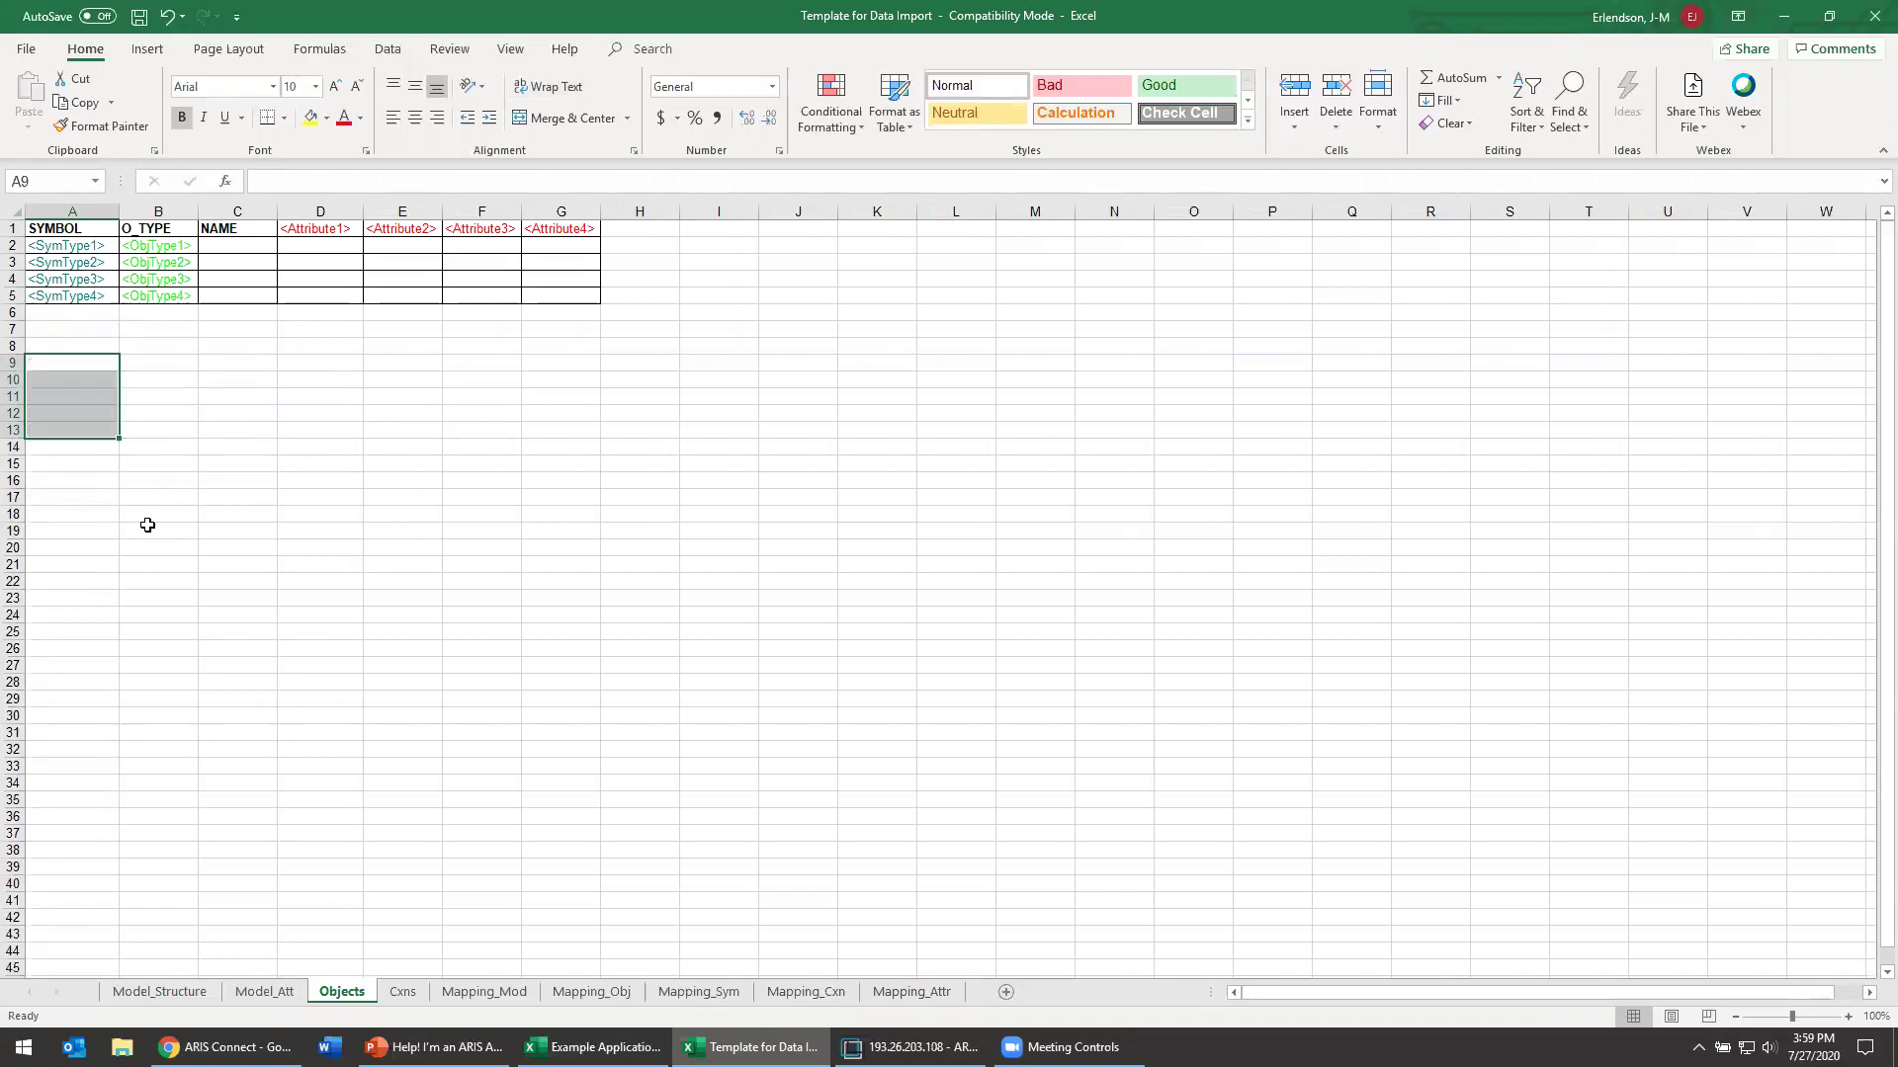
pyautogui.hotkey('ctrl', 'z')
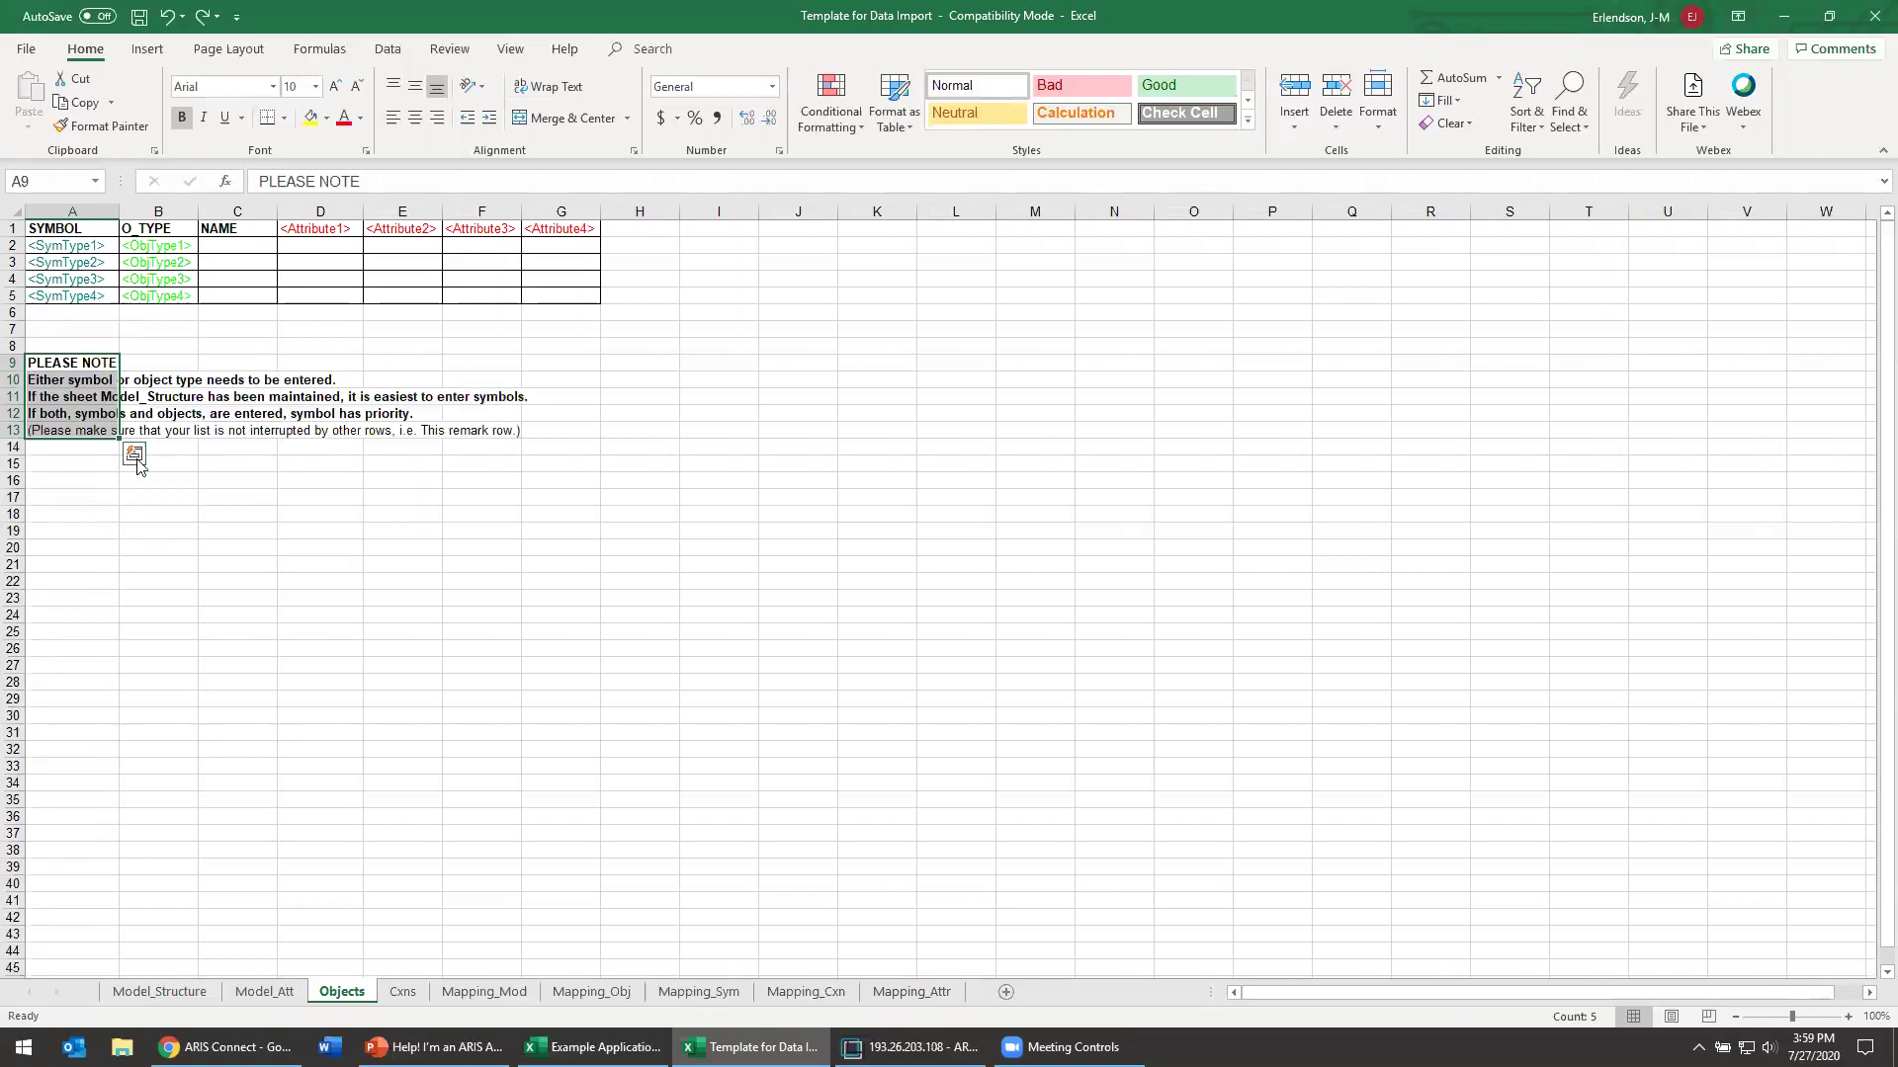
pyautogui.click(234, 492)
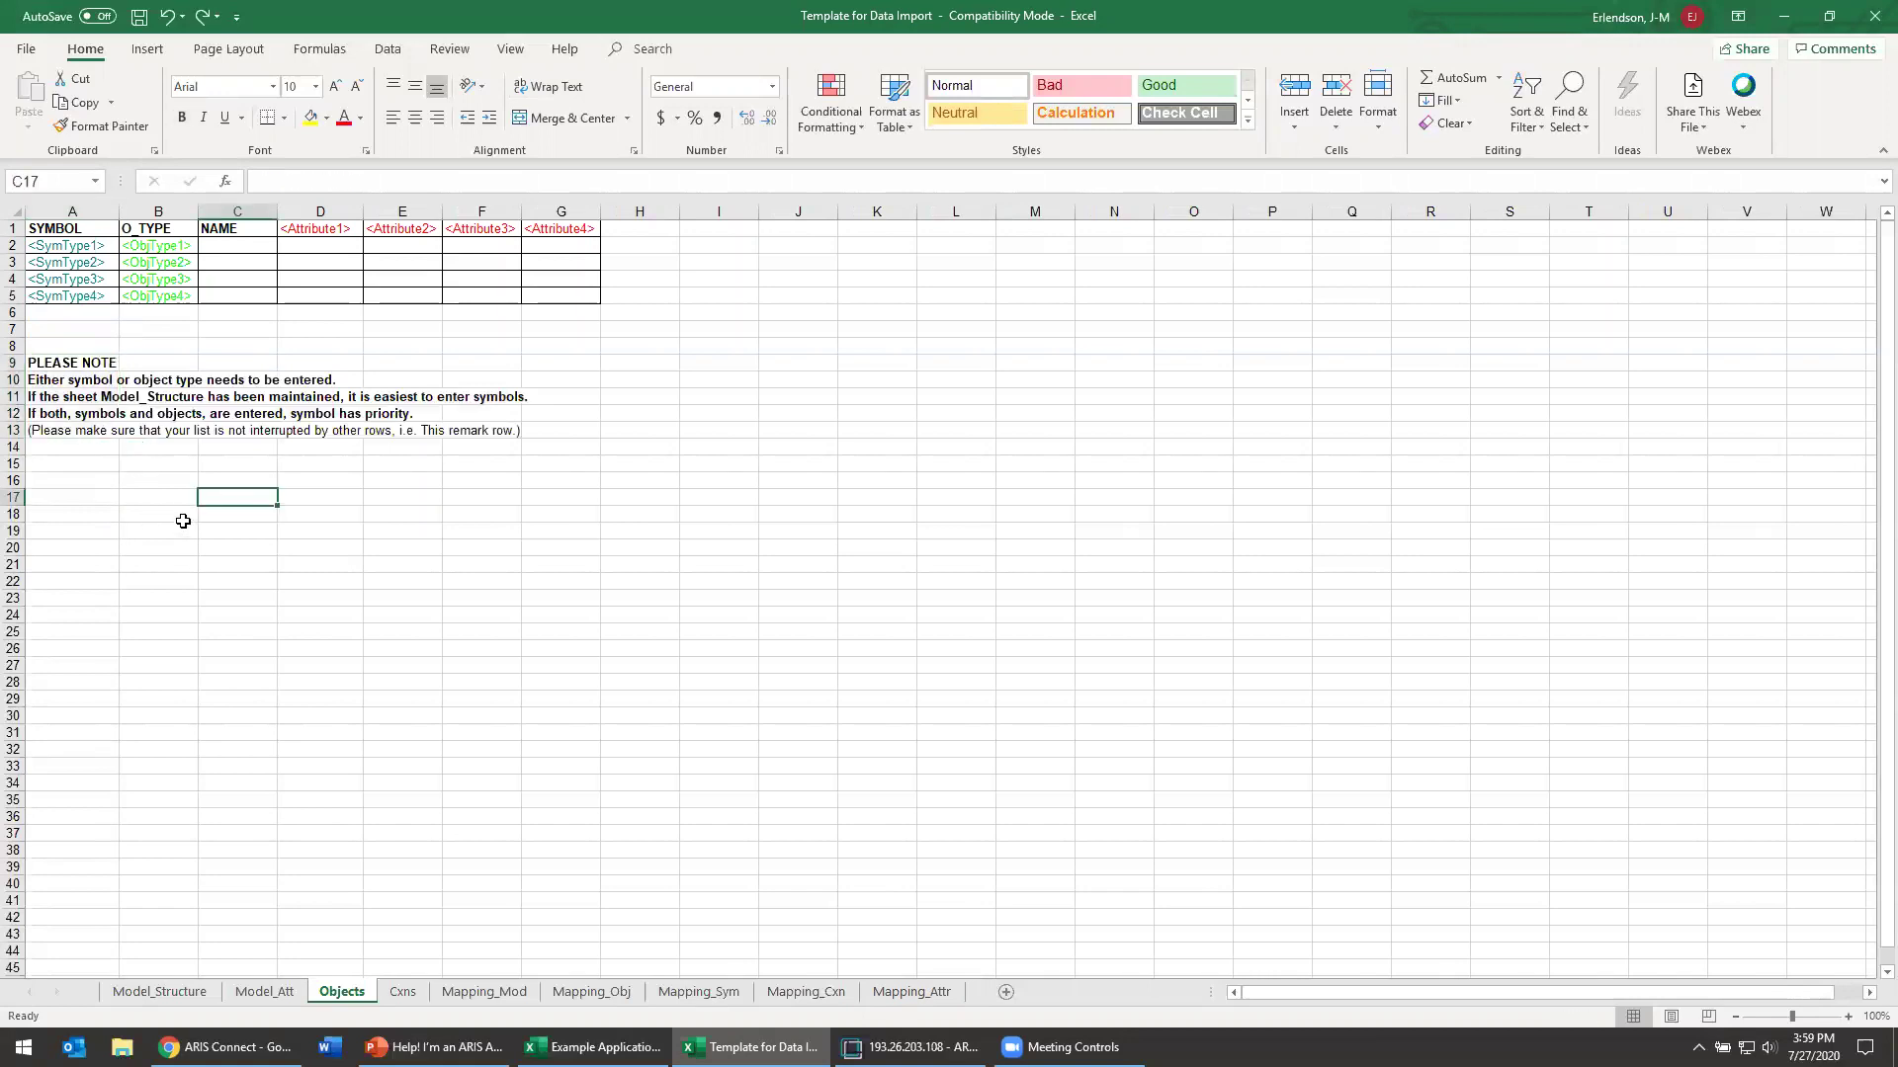
pyautogui.click(63, 415)
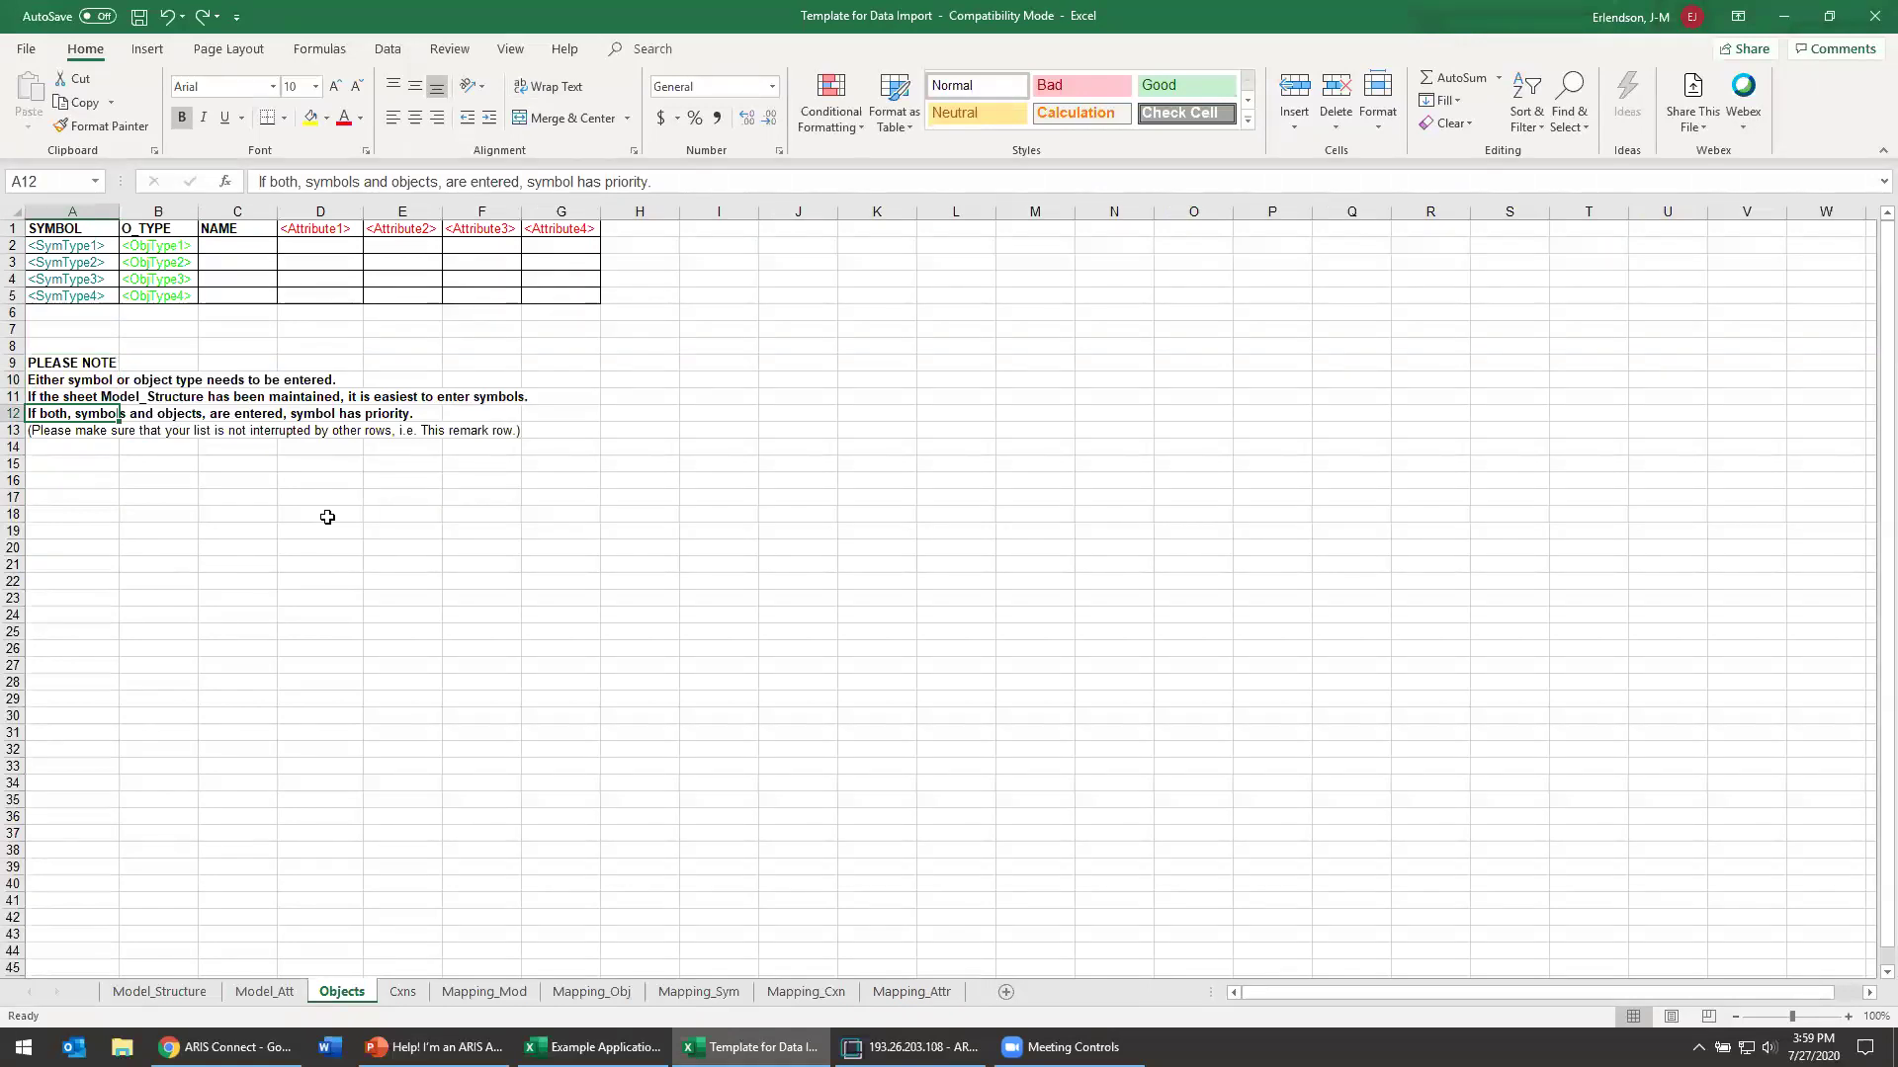
pyautogui.click(101, 395)
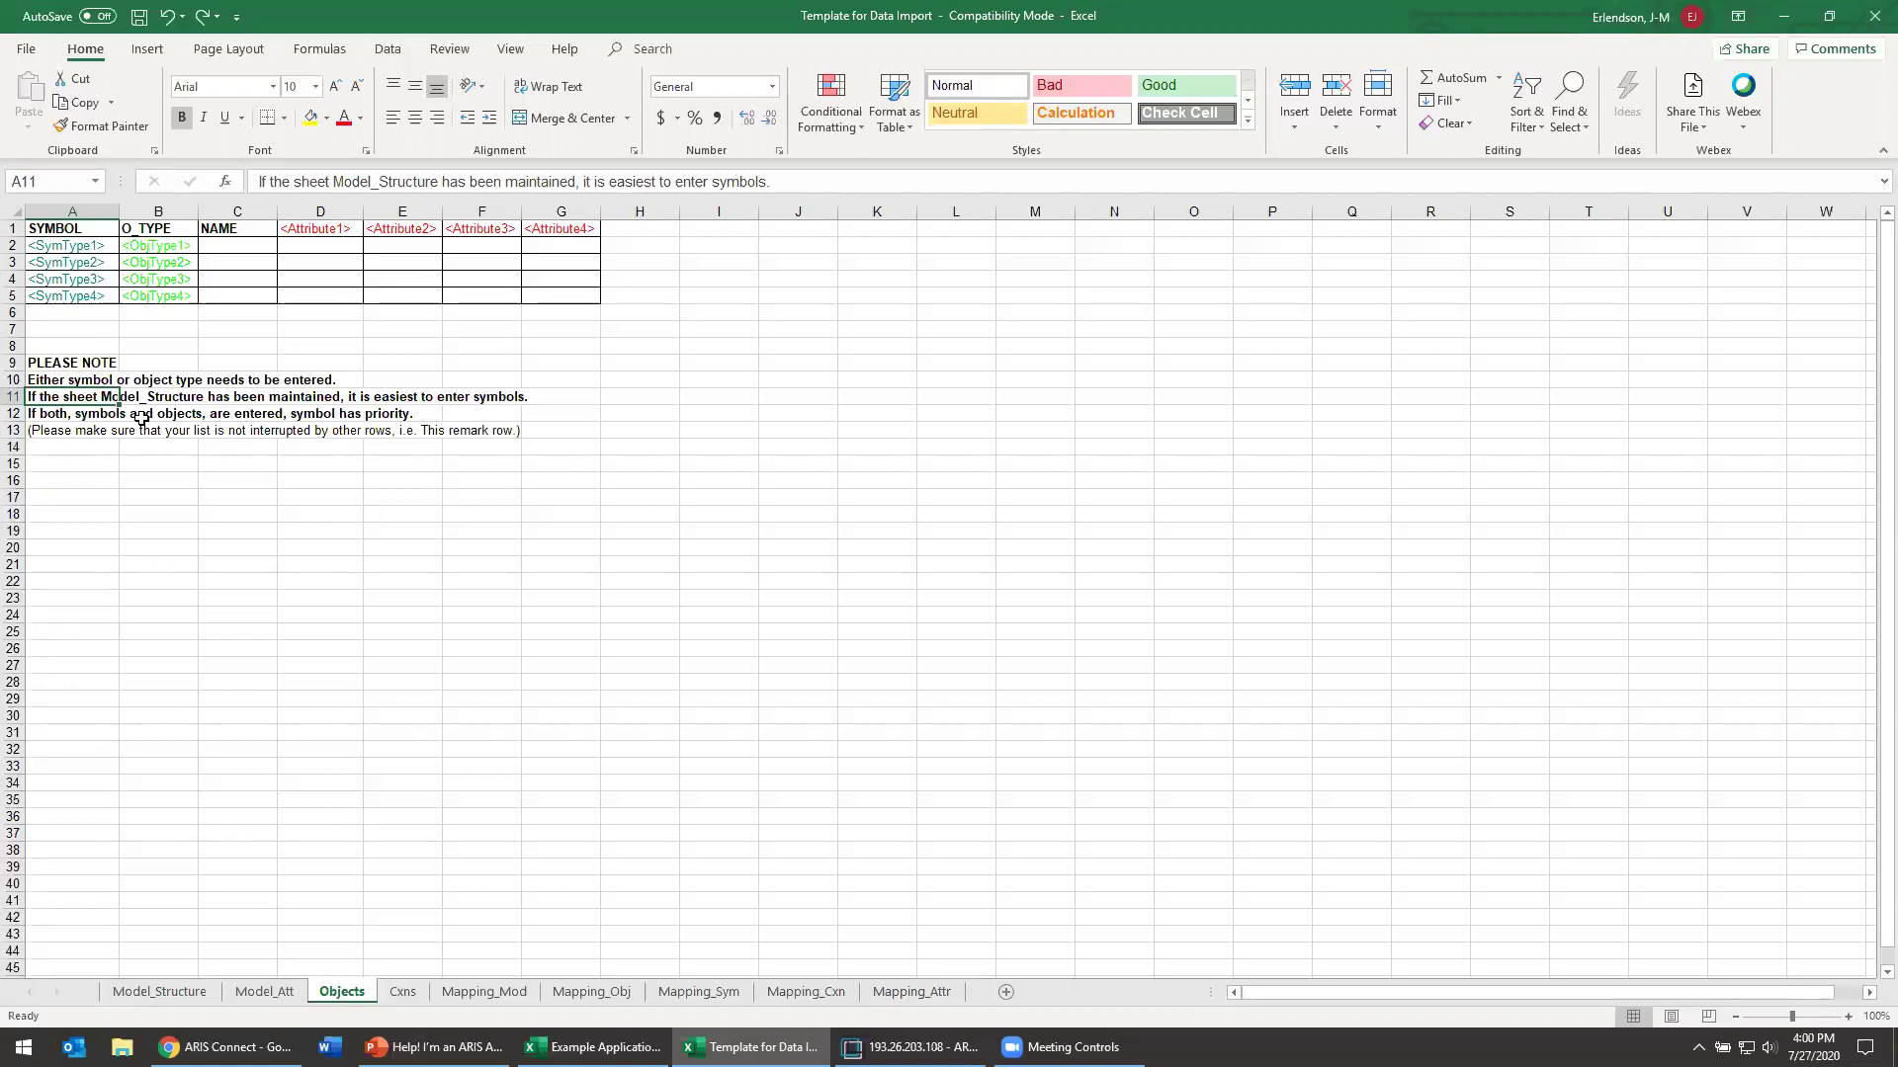
pyautogui.moveTo(79, 362); pyautogui.dragTo(90, 436)
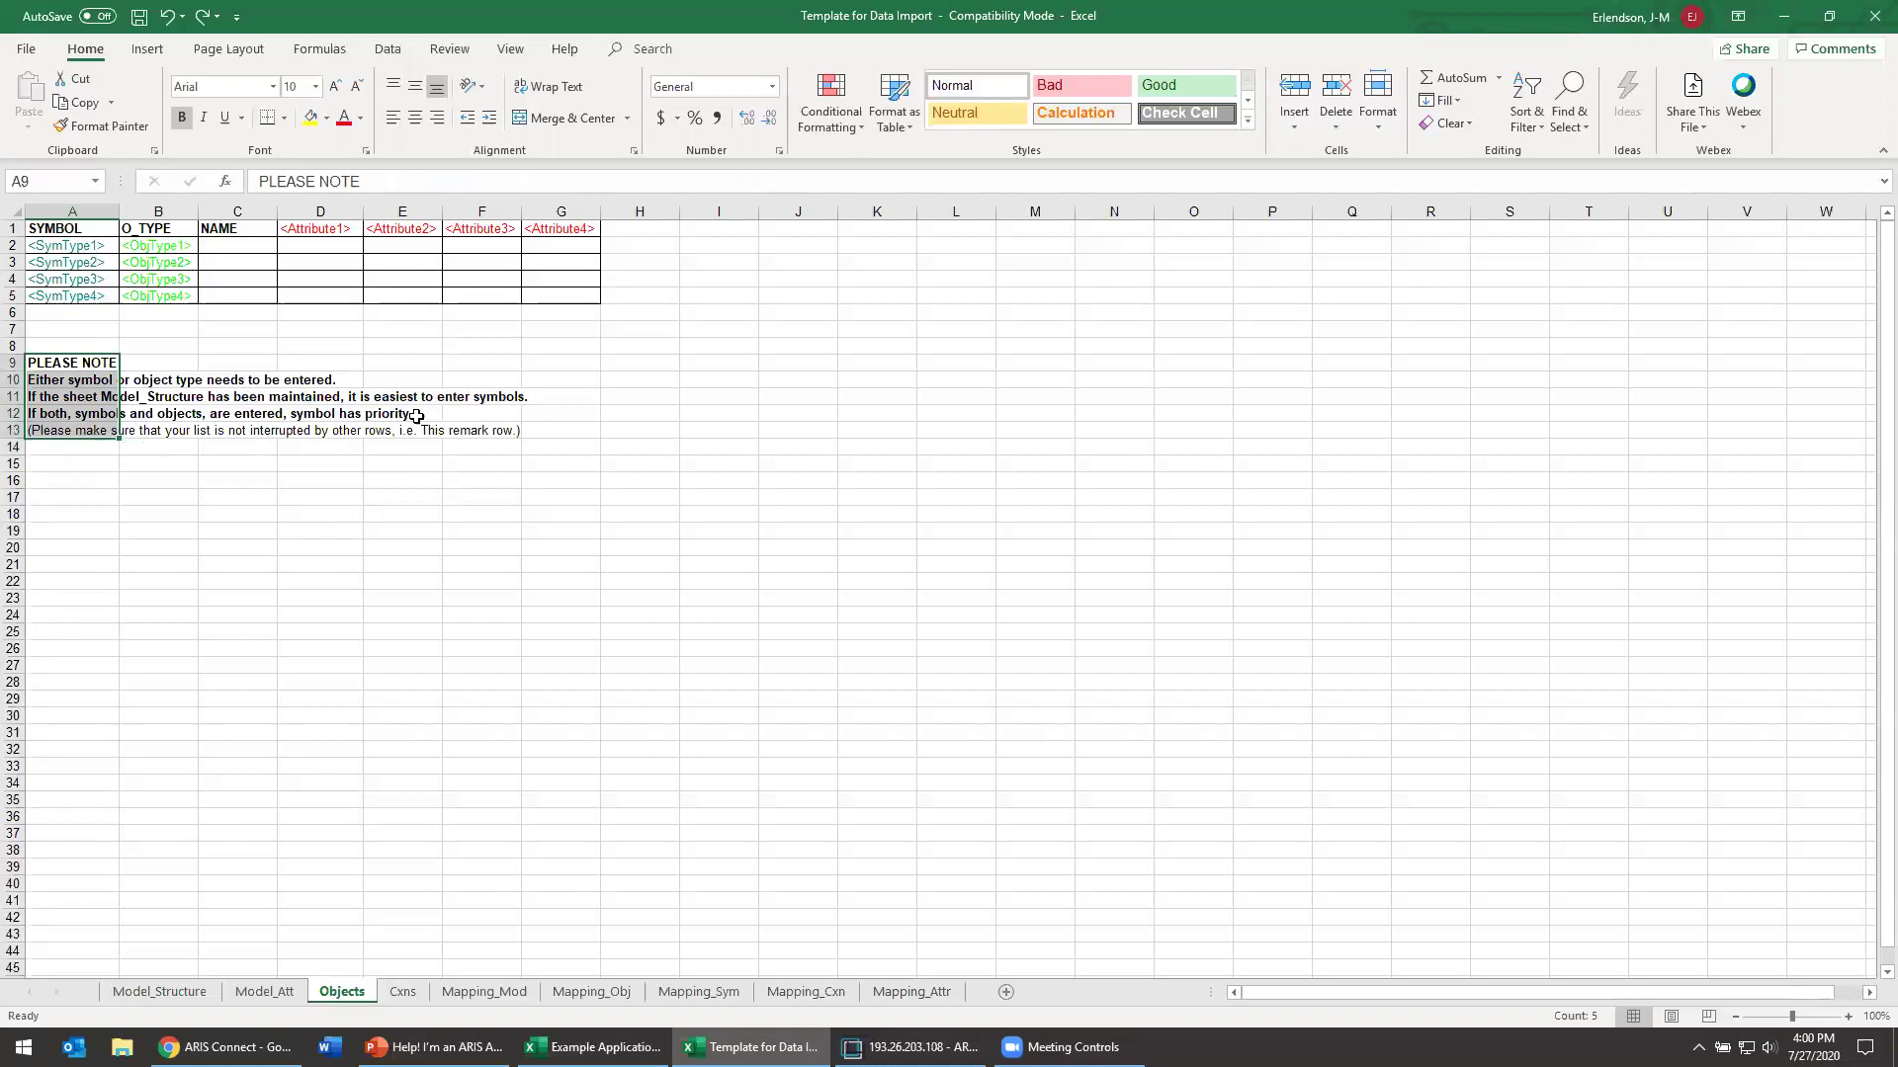
pyautogui.press('Delete')
pyautogui.click(454, 438)
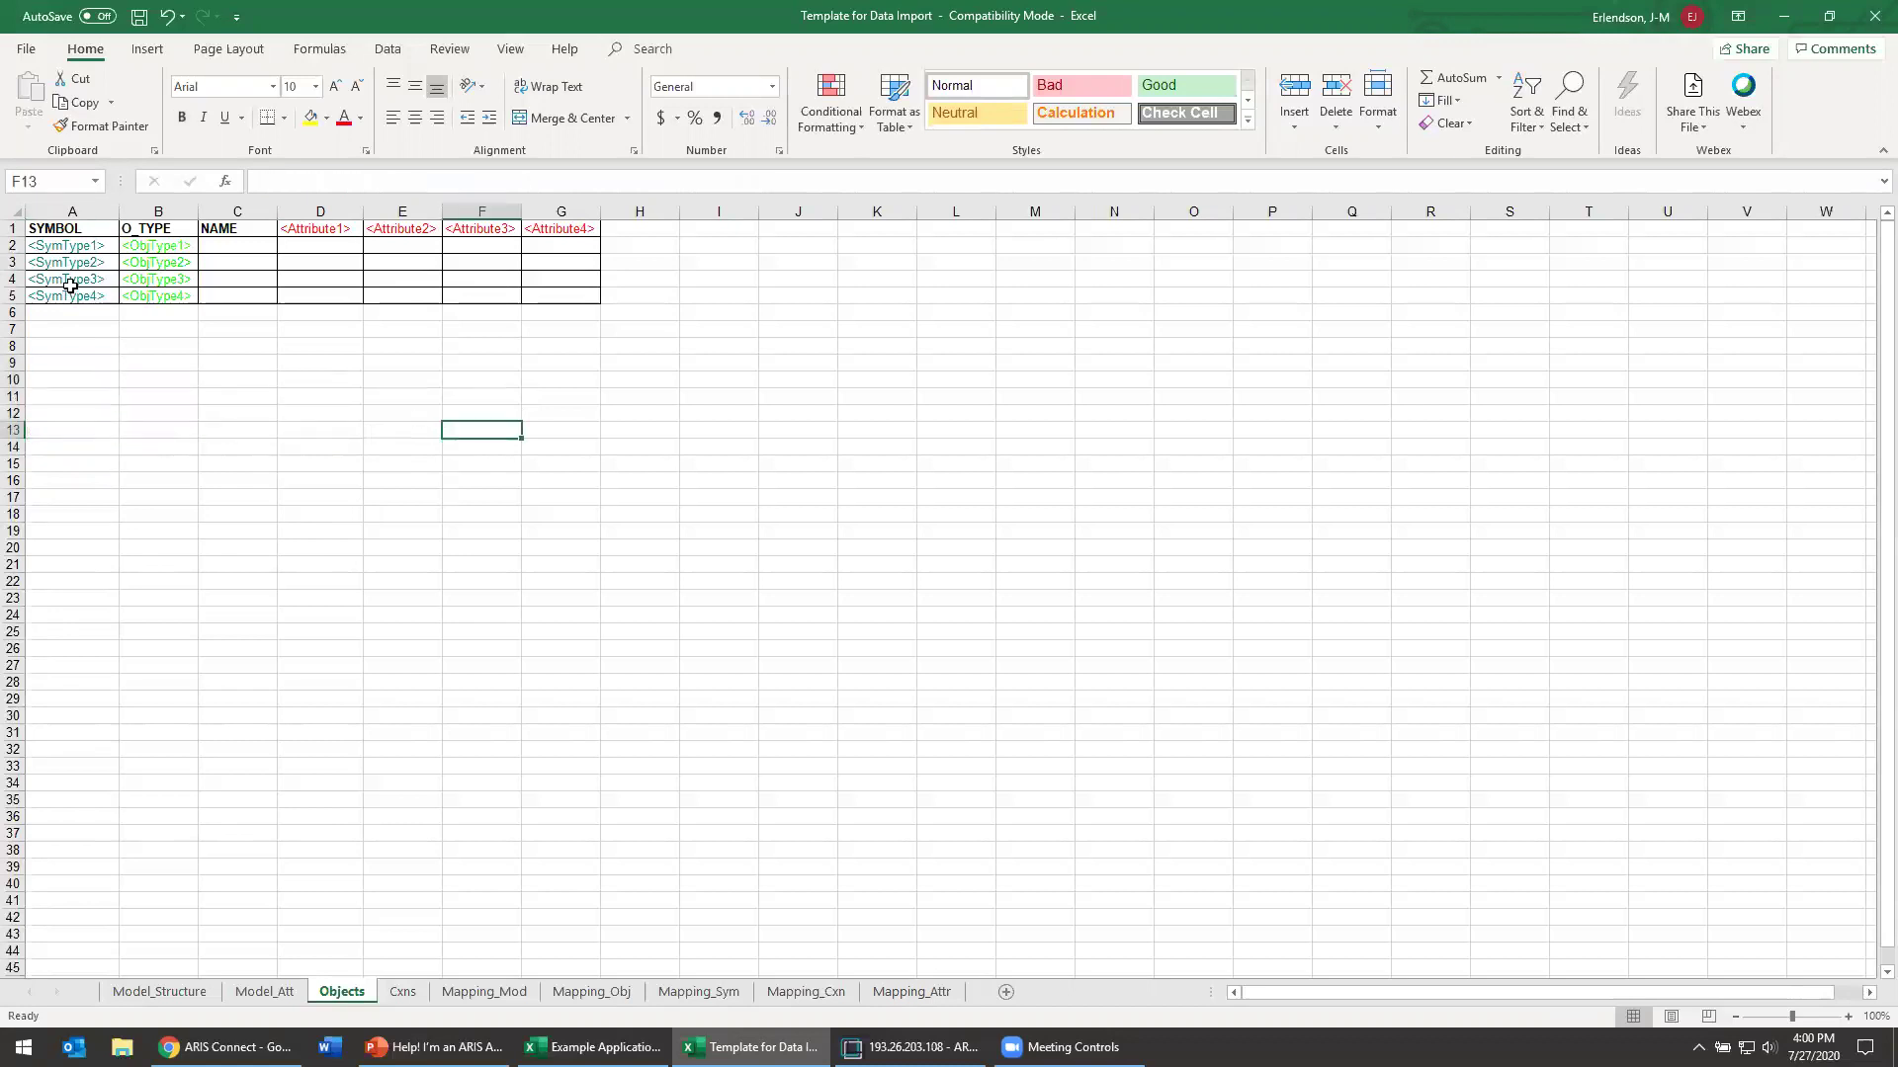
# Step: Cancel the pending copy and compare the template's Attribute1–3 columns with the application list workbook
pyautogui.write('<SymType1>\t<ObjType1>')
pyautogui.hotkey('ctrl', 'c')
pyautogui.moveTo(80, 268); pyautogui.dragTo(158, 263)
pyautogui.press('Escape')
pyautogui.click(593, 1046)
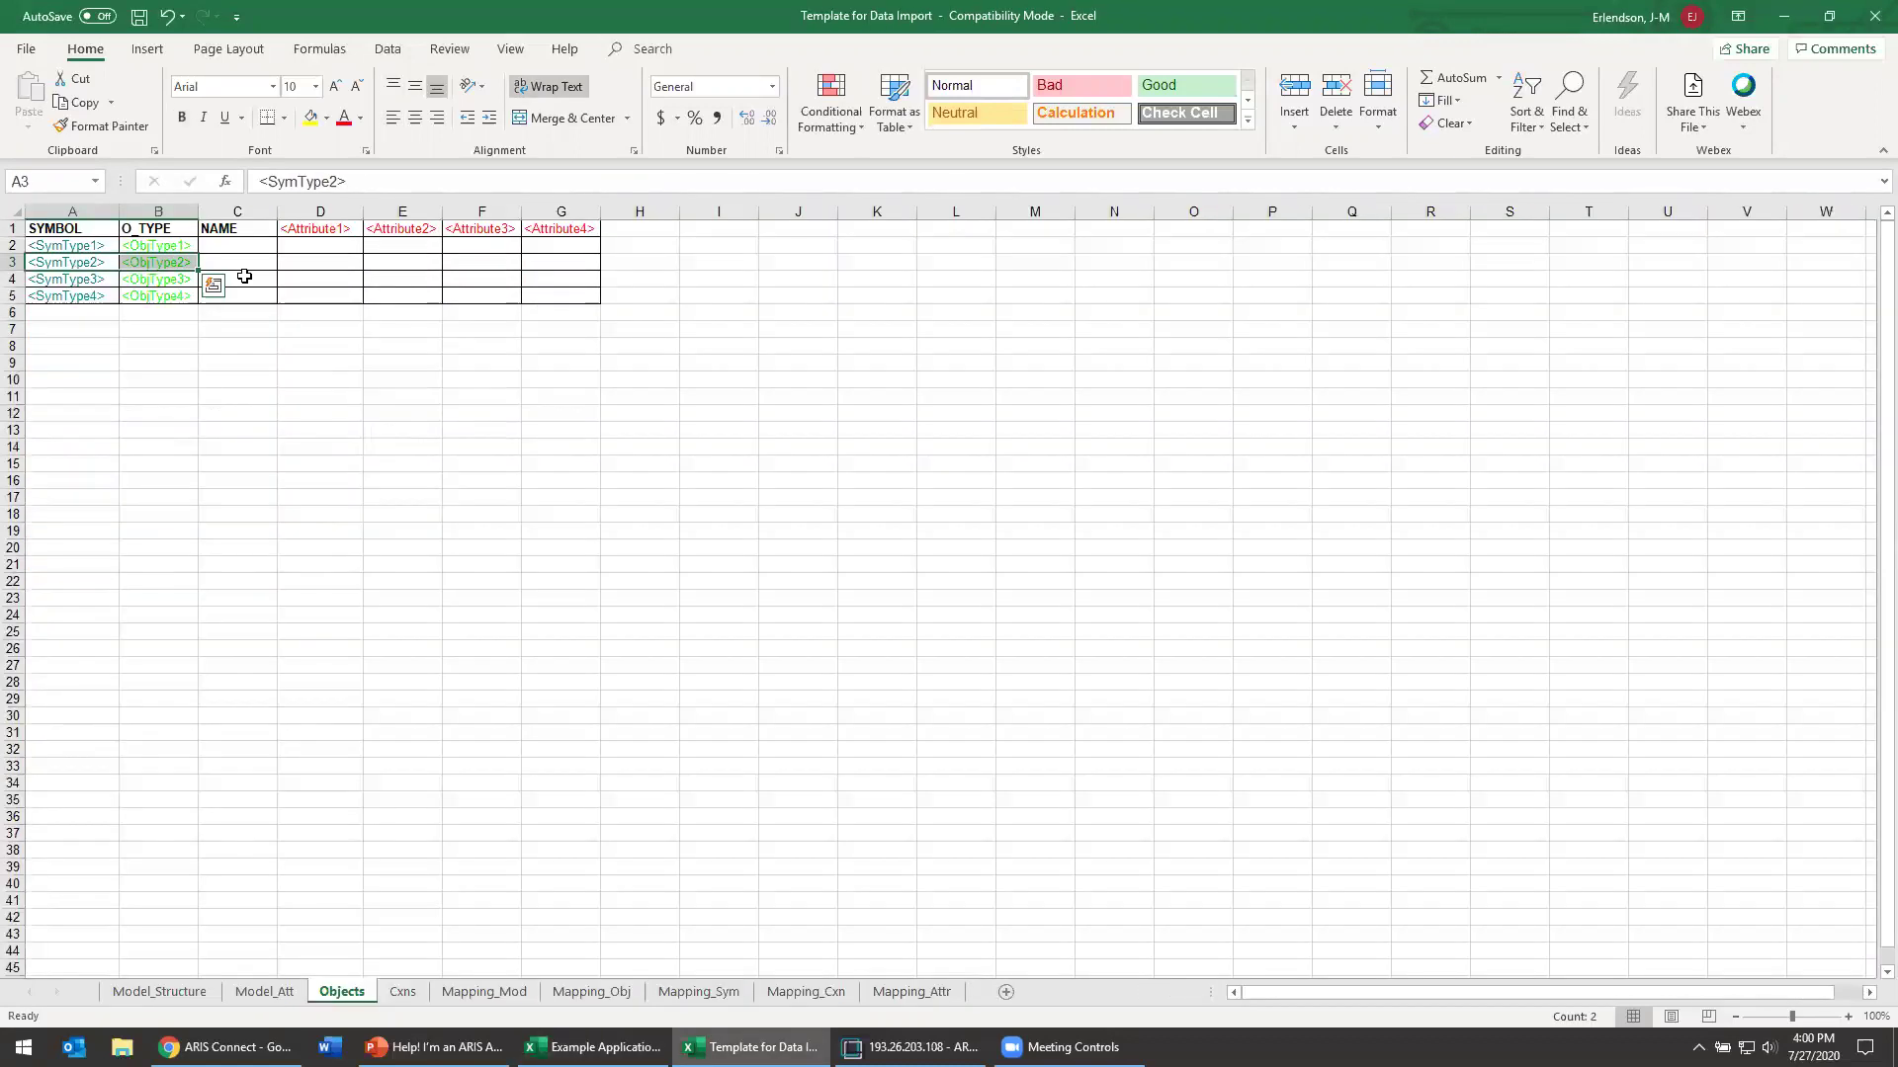
pyautogui.hotkey('alt', 'Tab')
pyautogui.click(299, 250)
pyautogui.click(386, 254)
pyautogui.click(500, 254)
pyautogui.hotkey('alt', 'Tab')
# Step: Paste the application names, descriptions, costs and statuses under NAME as plain values
pyautogui.moveTo(114, 268); pyautogui.dragTo(548, 924)
pyautogui.hotkey('ctrl', 'c')
pyautogui.hotkey('alt', 'Tab')
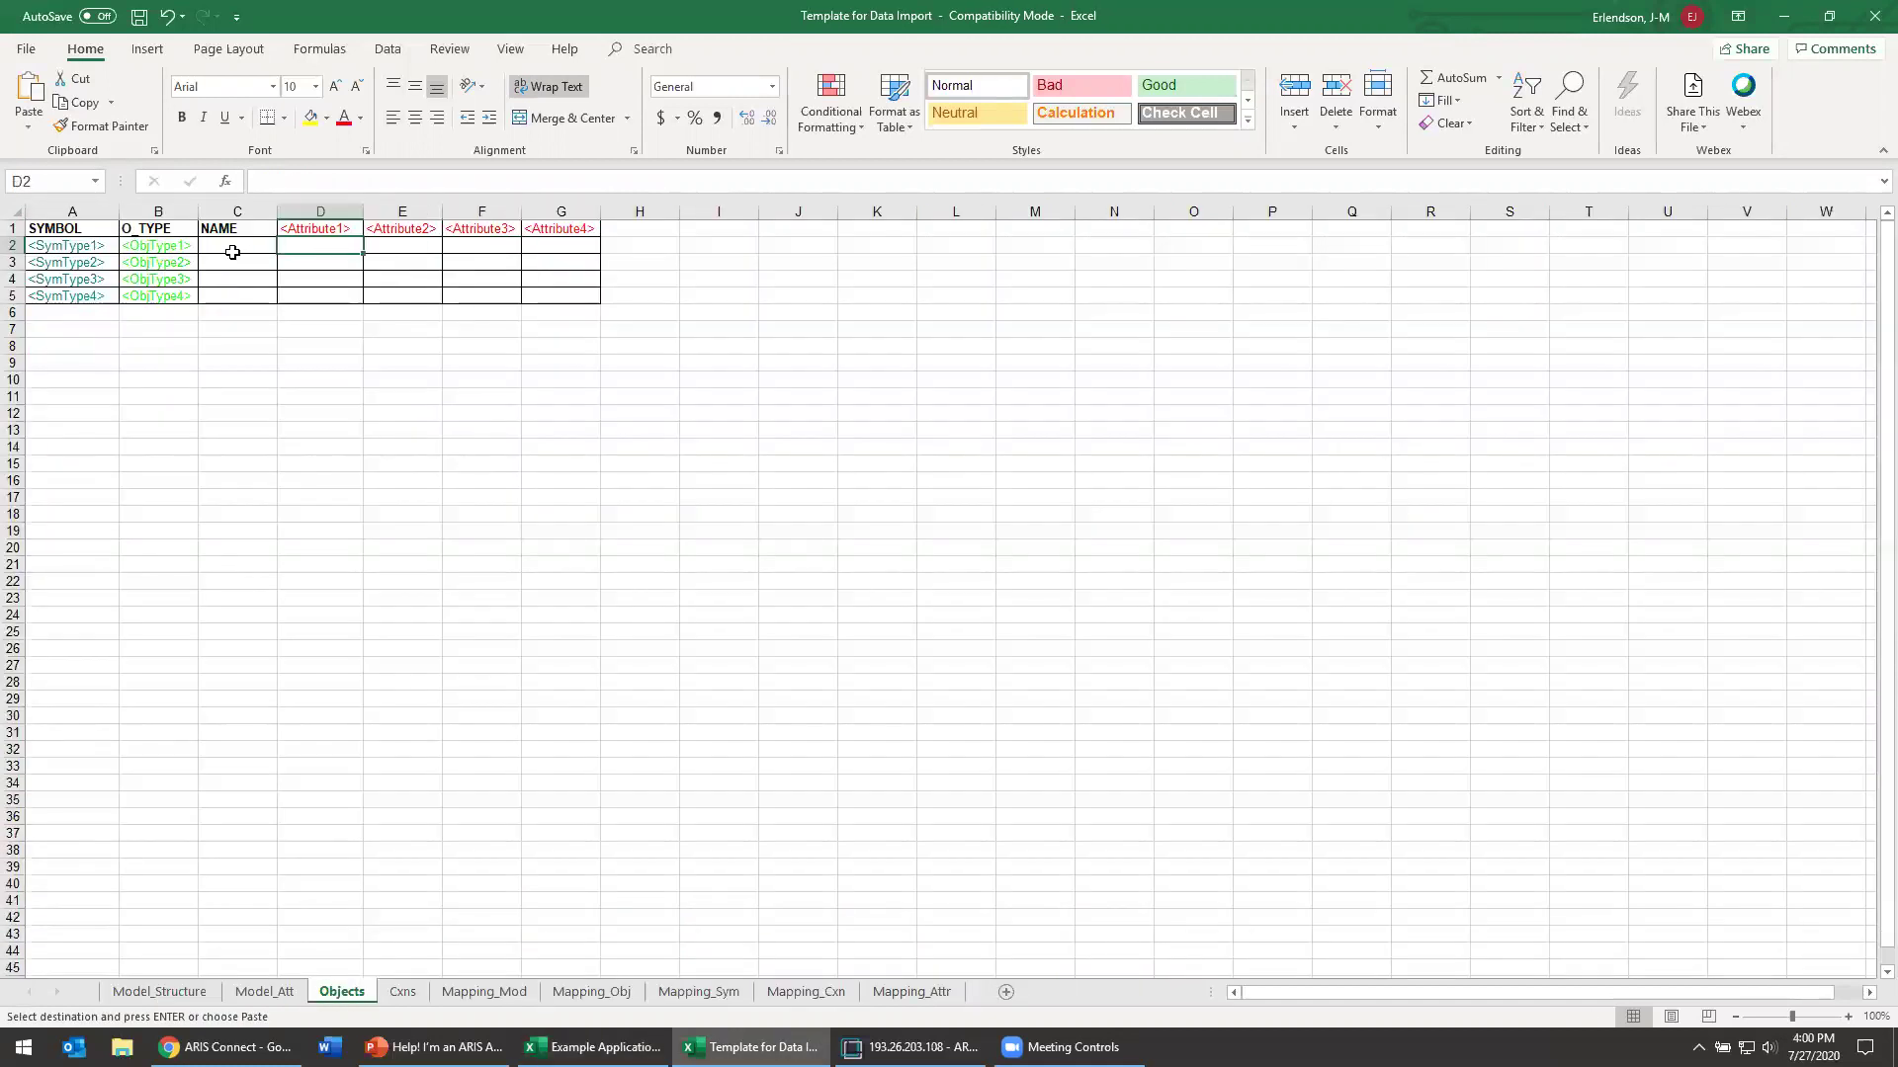
pyautogui.click(233, 251)
pyautogui.hotkey('ctrl', 'v')
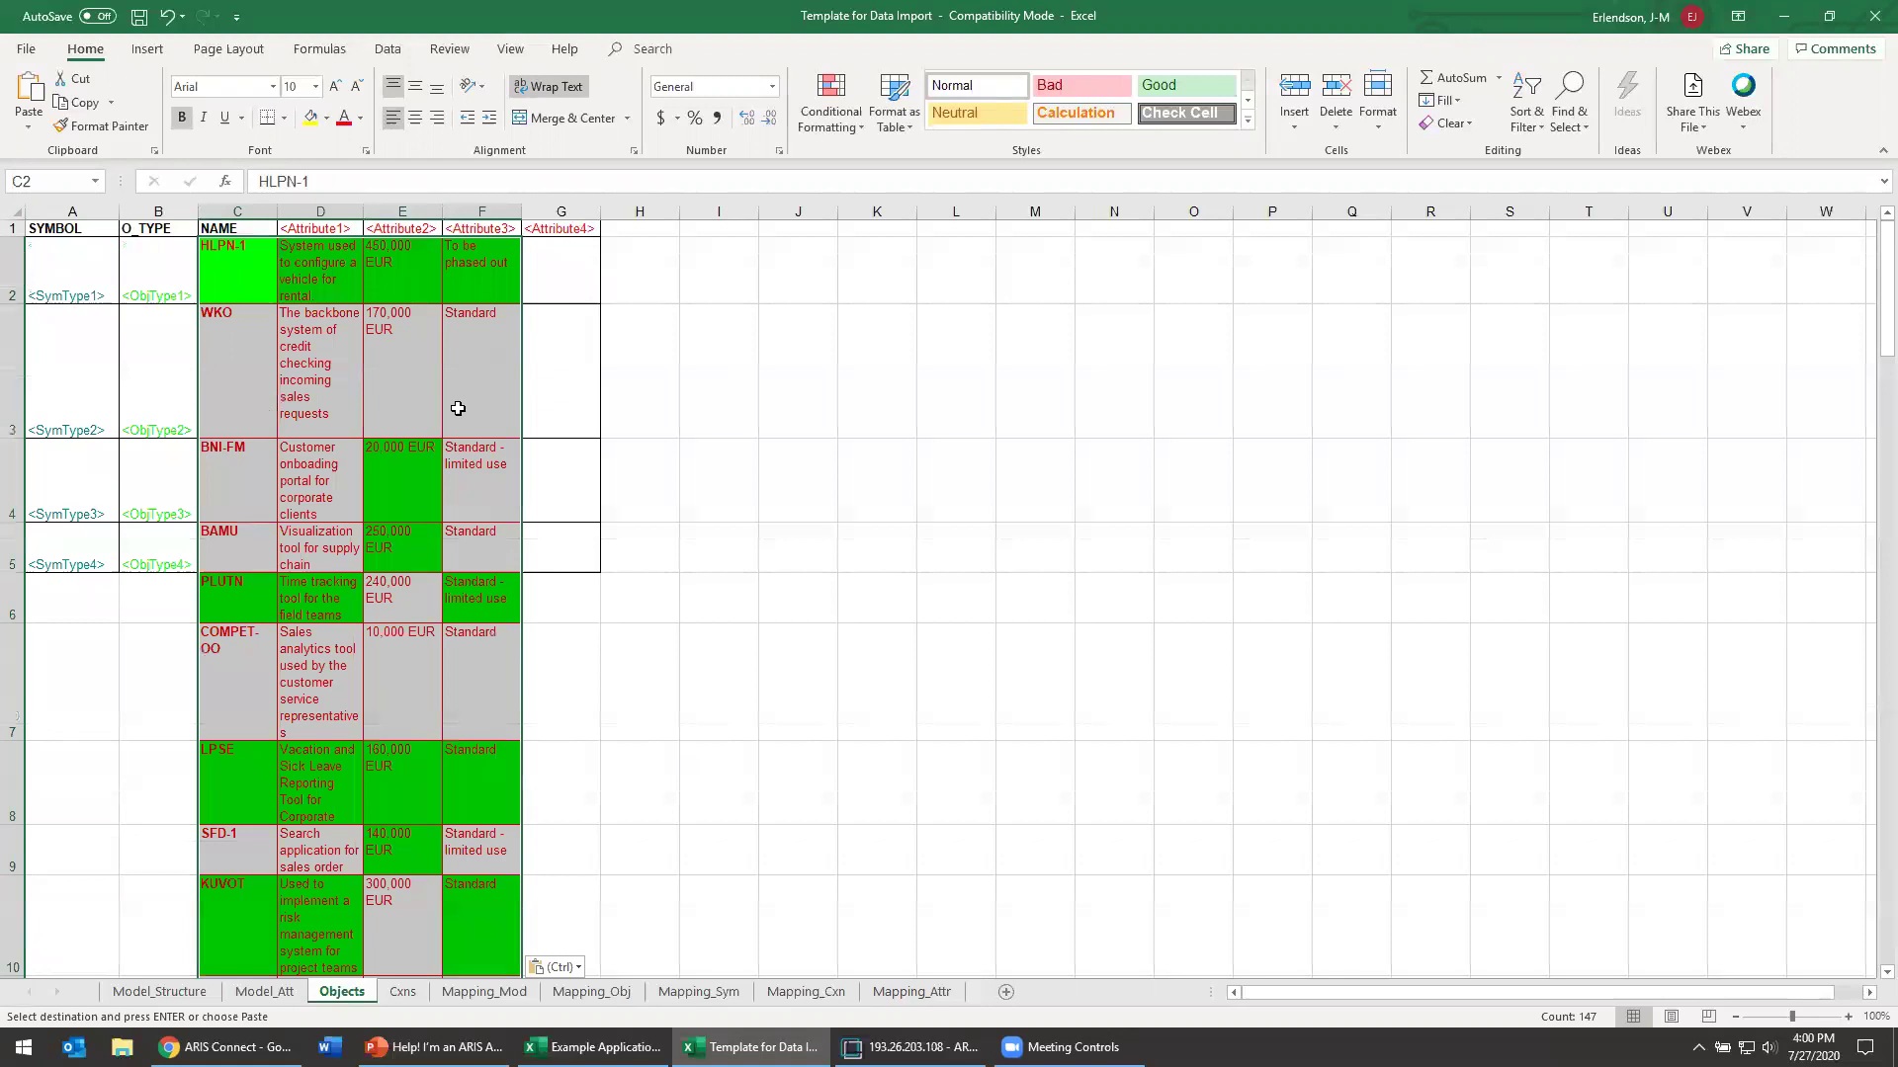
pyautogui.click(711, 420)
pyautogui.hotkey('ctrl', 'z')
pyautogui.rightClick(238, 253)
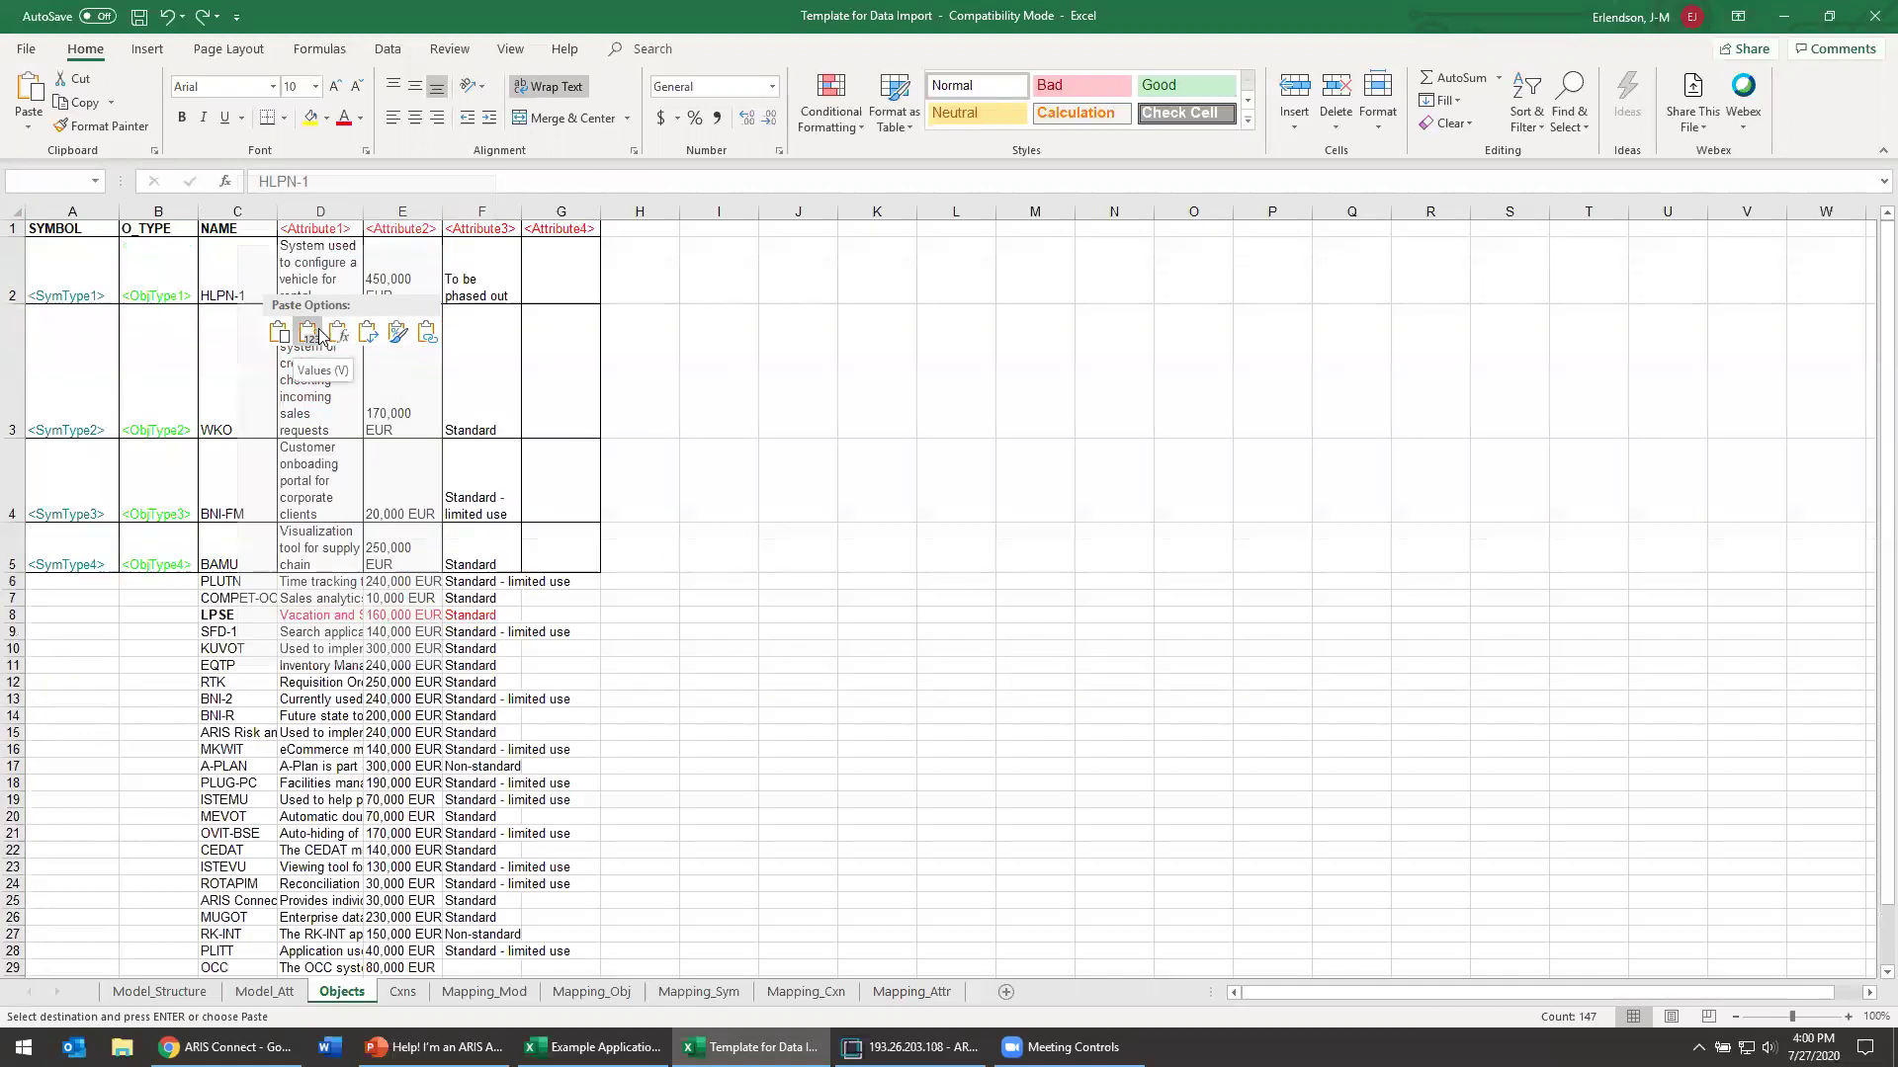
pyautogui.click(309, 335)
pyautogui.click(797, 423)
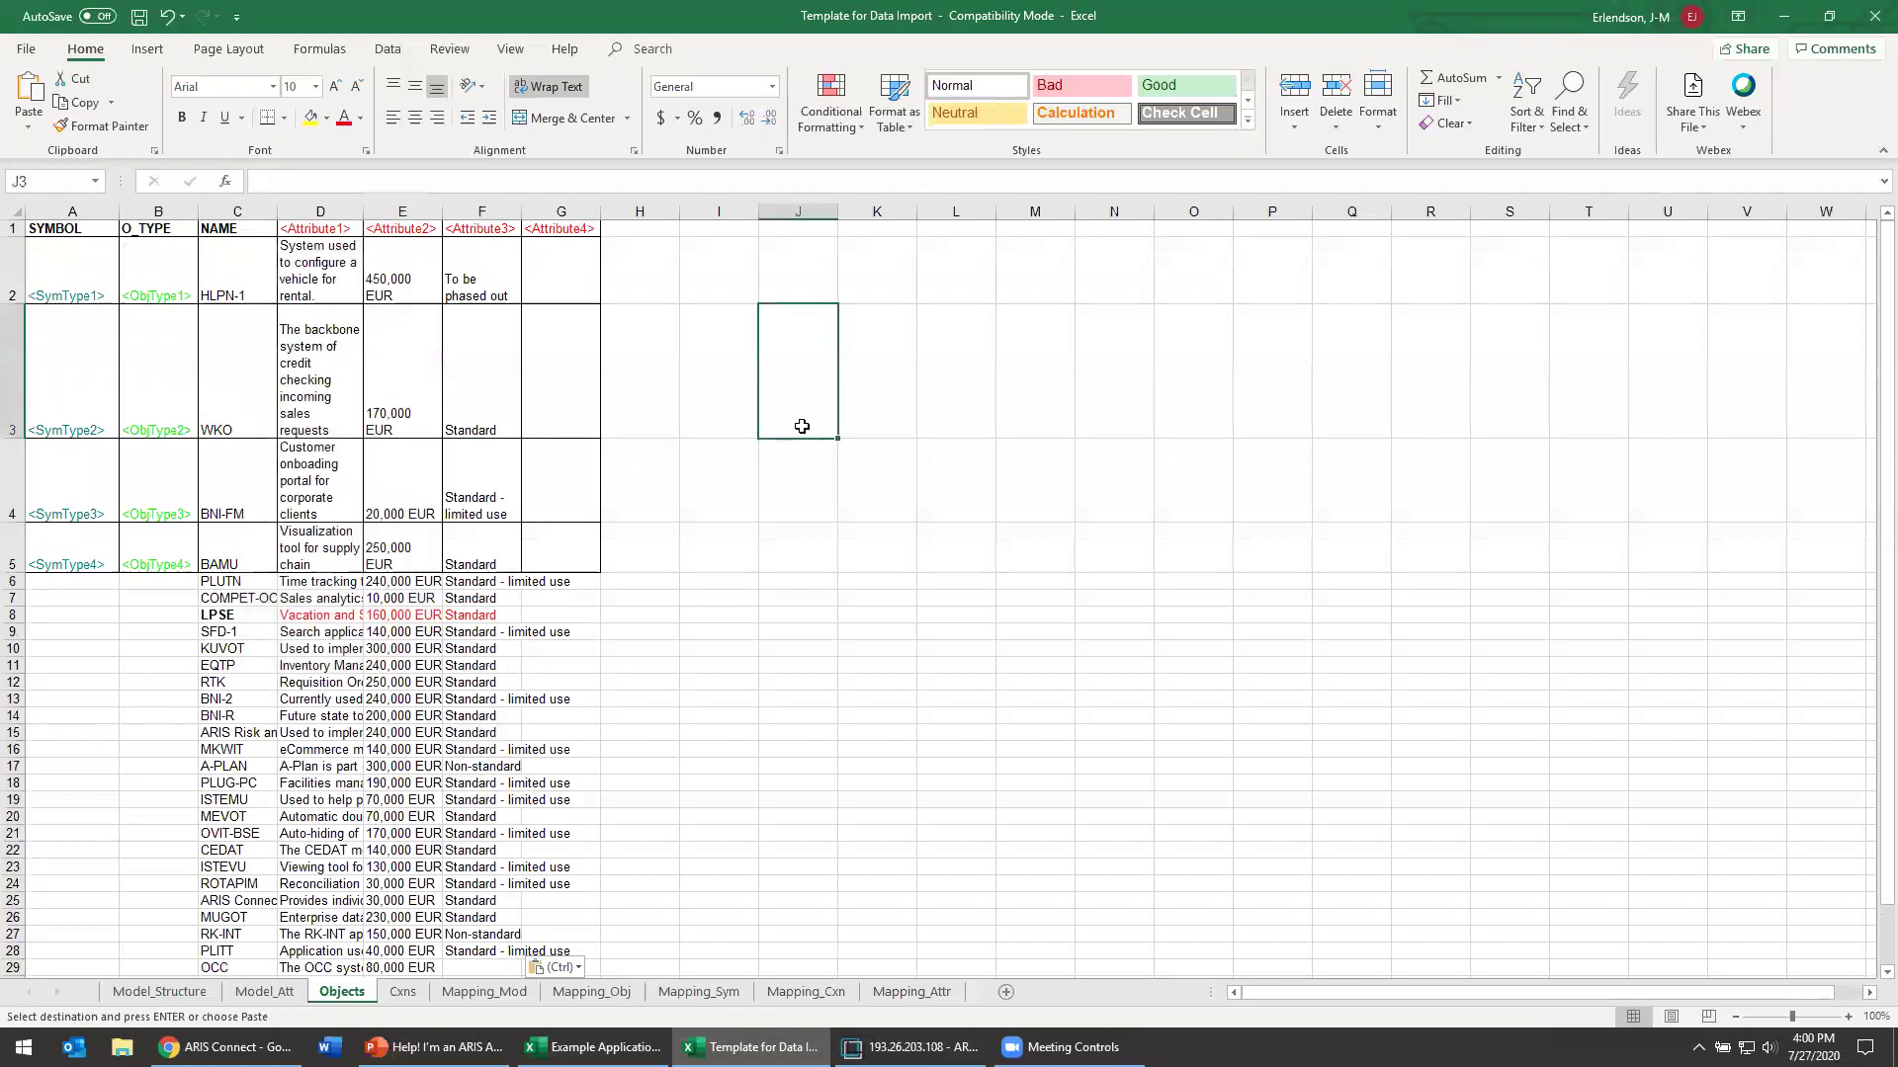
pyautogui.scroll(-5, 407, 721)
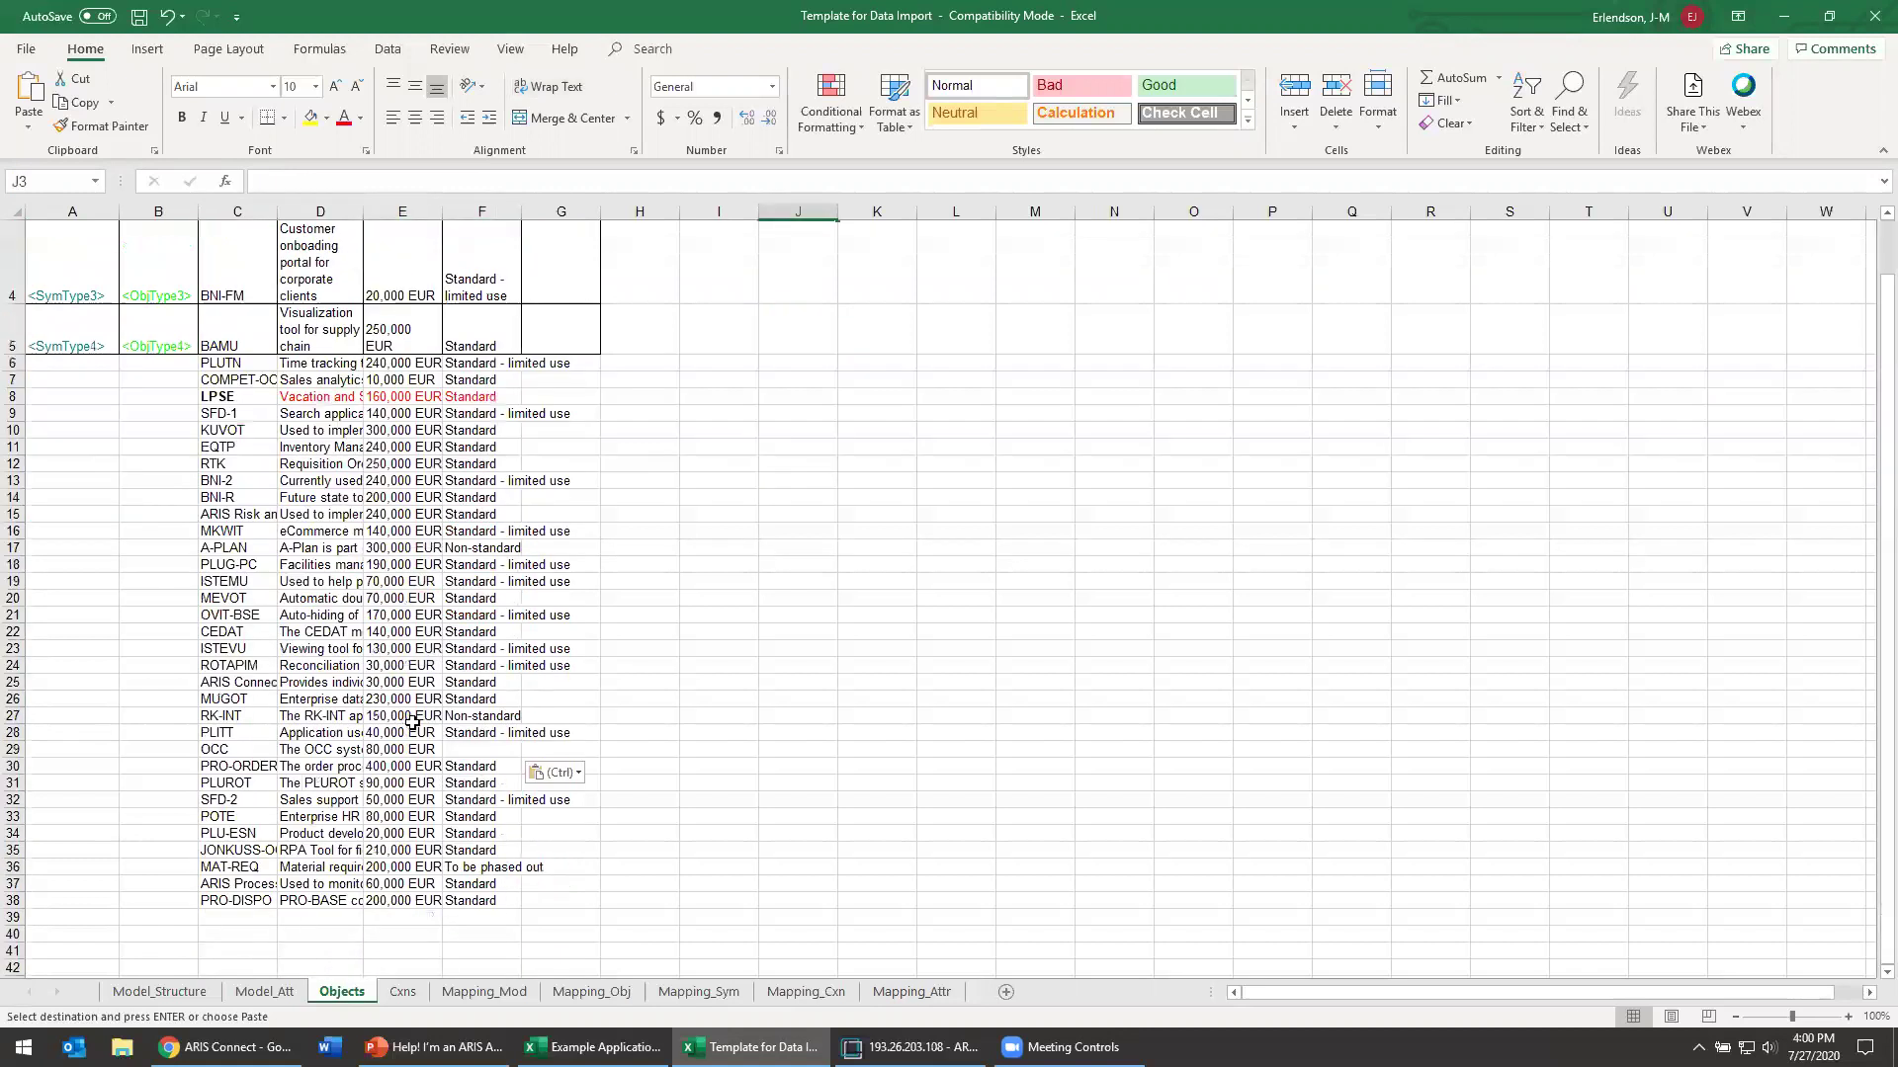
pyautogui.scroll(5, 413, 721)
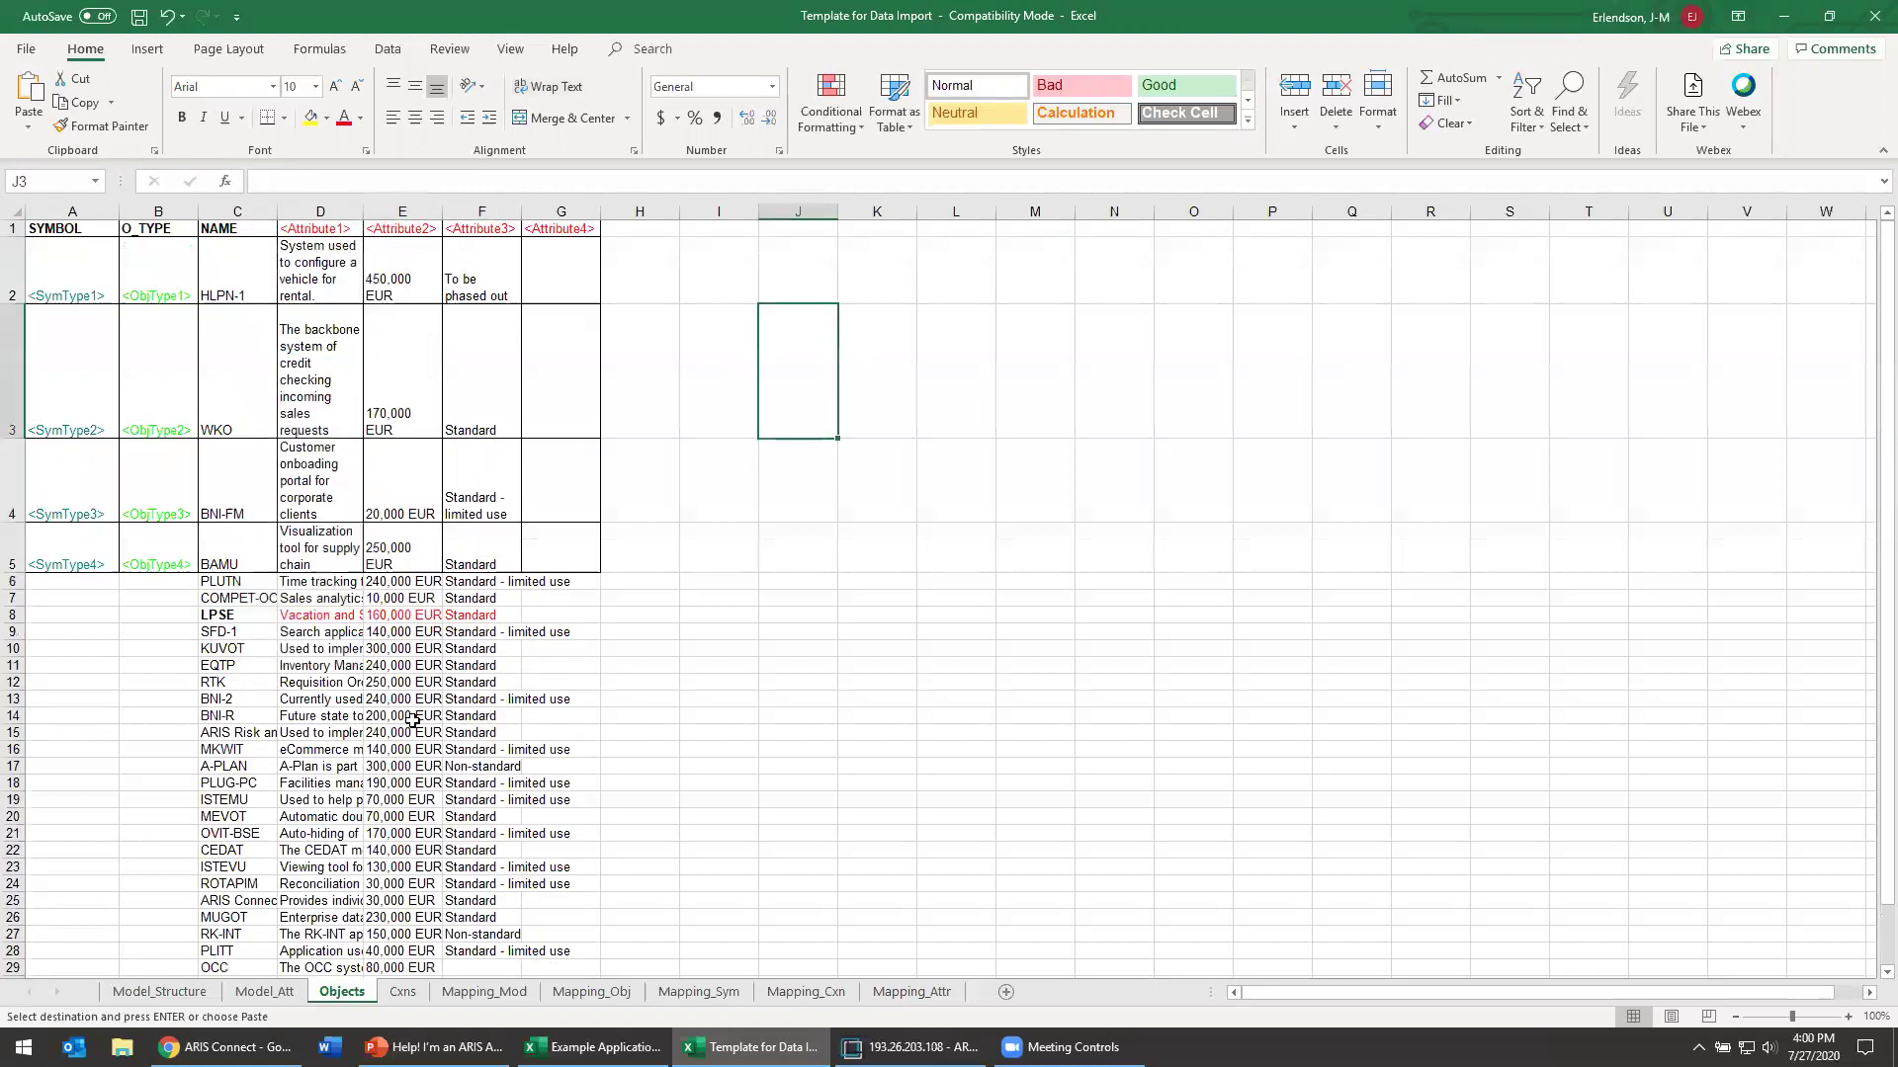
# Step: Auto-fit columns C, E and F, narrow description column D, and copy the A2:B2 type cells
pyautogui.doubleClick(285, 211)
pyautogui.doubleClick(506, 212)
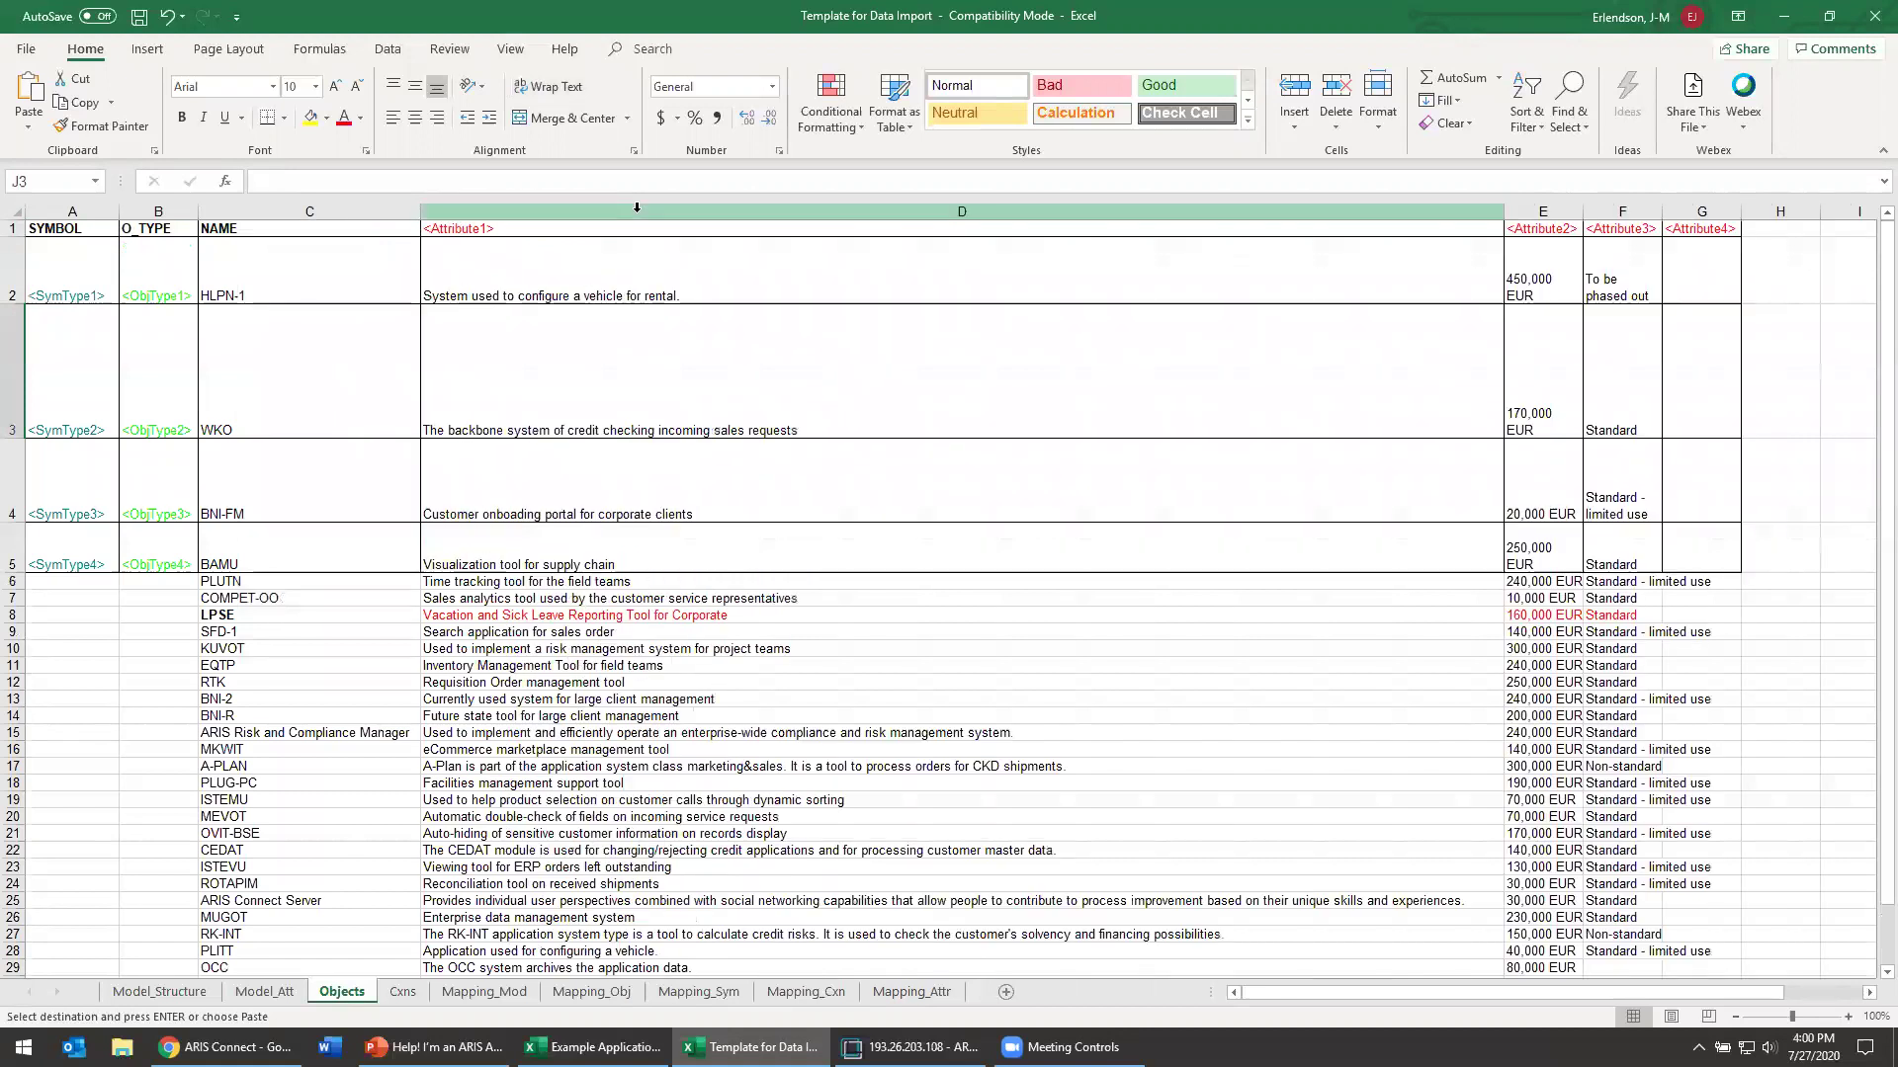
pyautogui.moveTo(1504, 211); pyautogui.dragTo(1048, 242)
pyautogui.moveTo(836, 237); pyautogui.dragTo(776, 212)
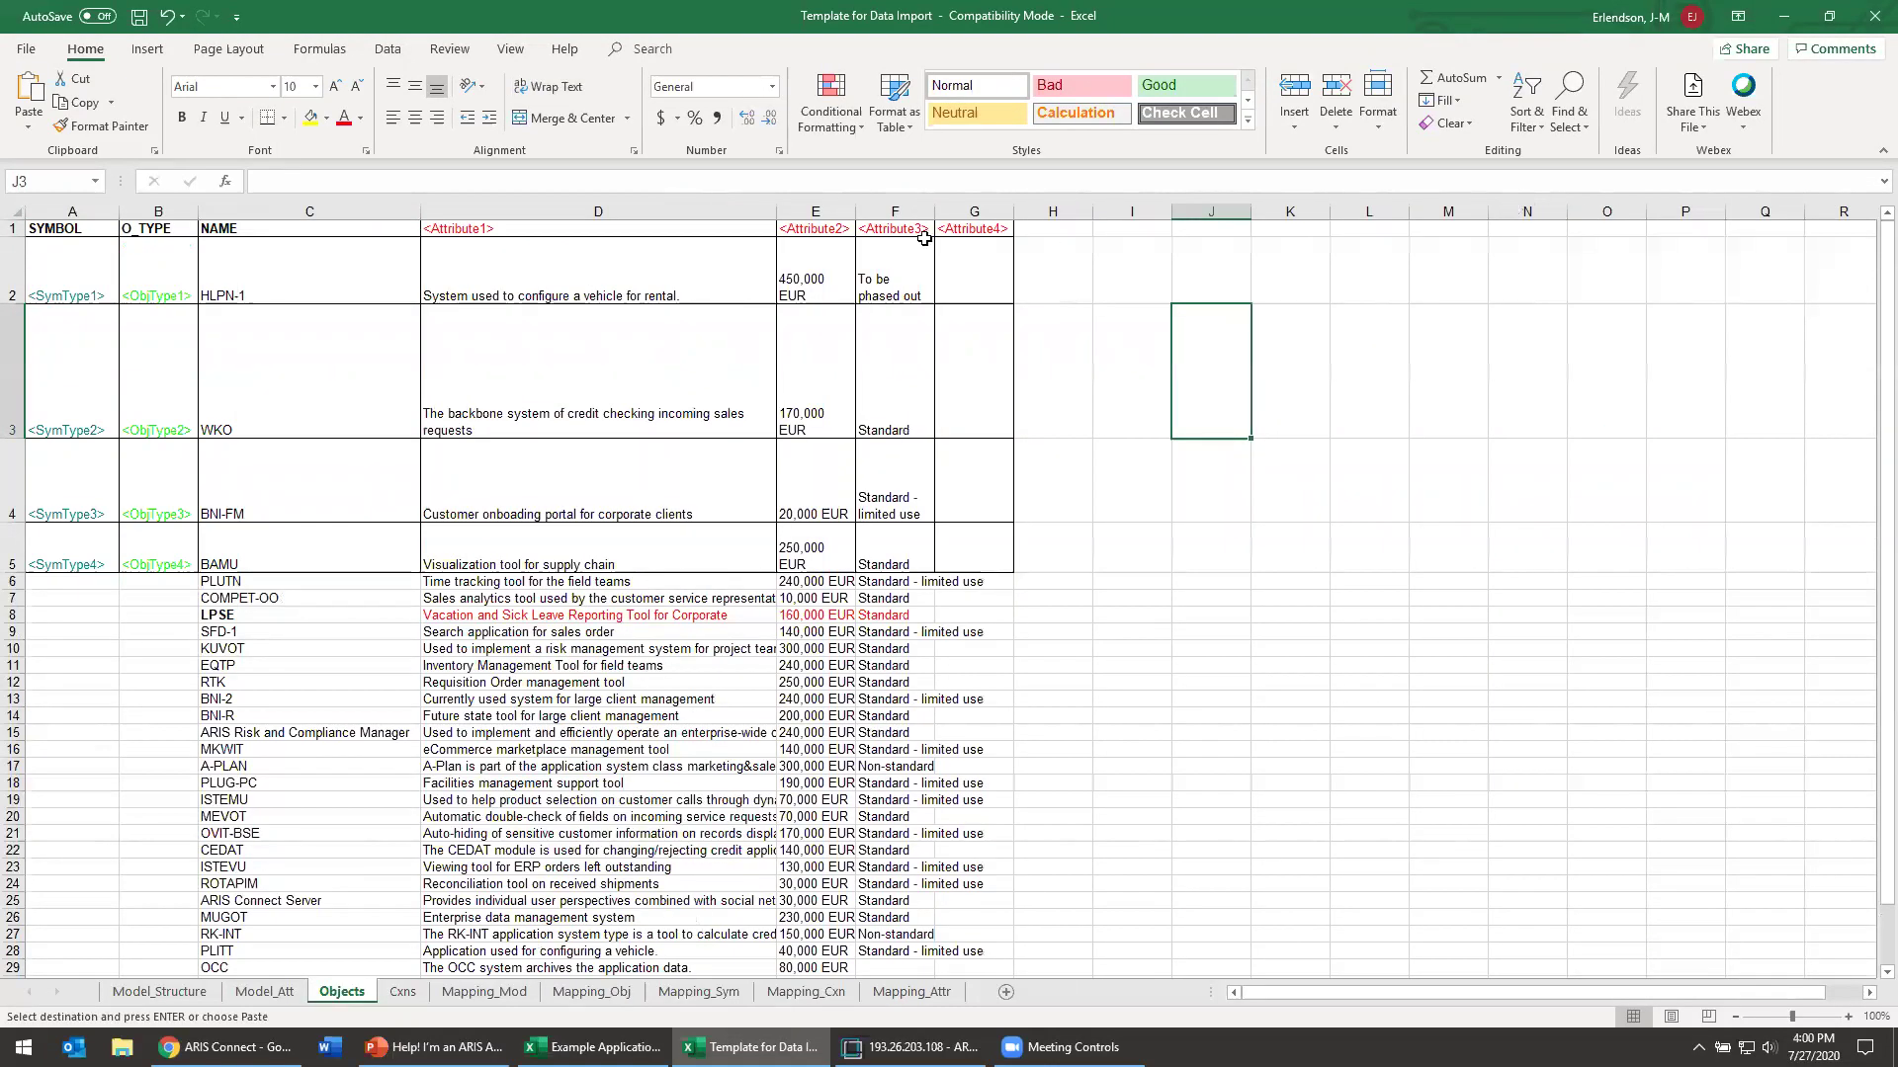
pyautogui.doubleClick(855, 213)
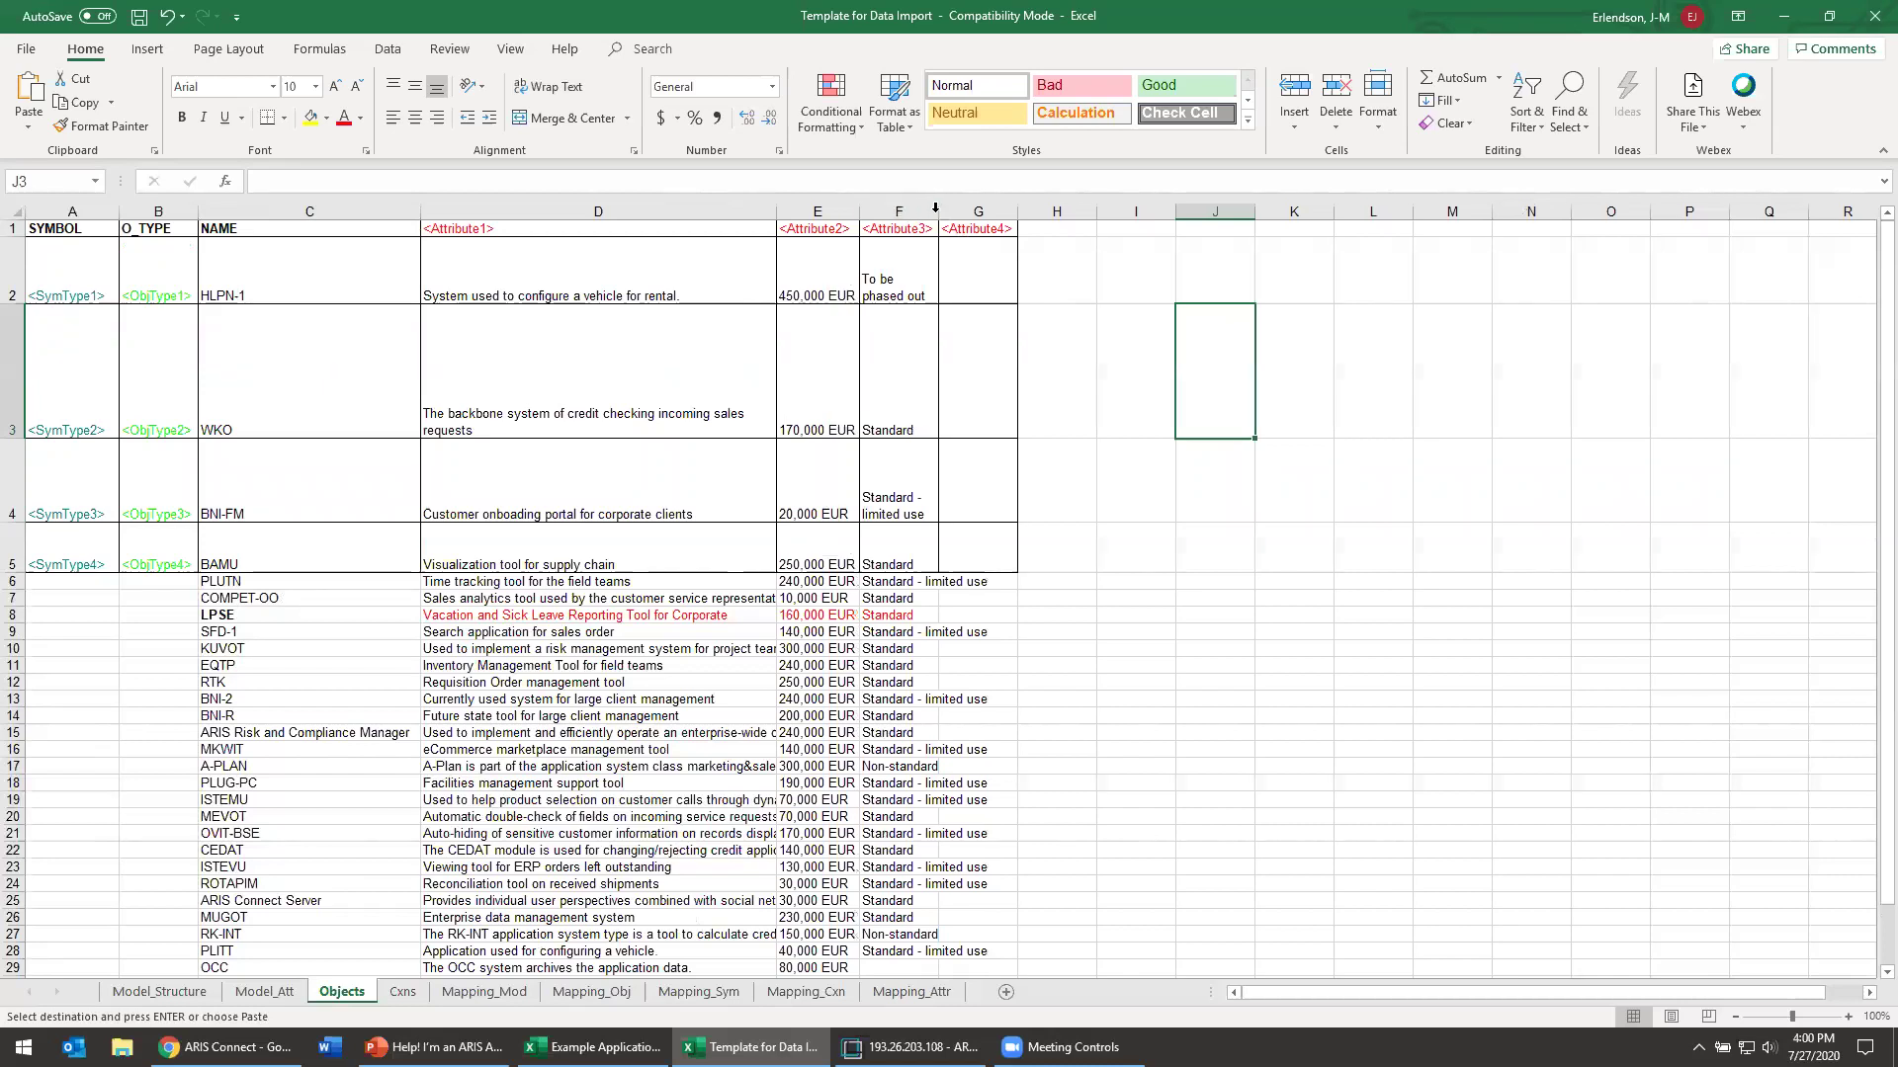
pyautogui.doubleClick(937, 211)
pyautogui.moveTo(62, 285); pyautogui.dragTo(131, 288)
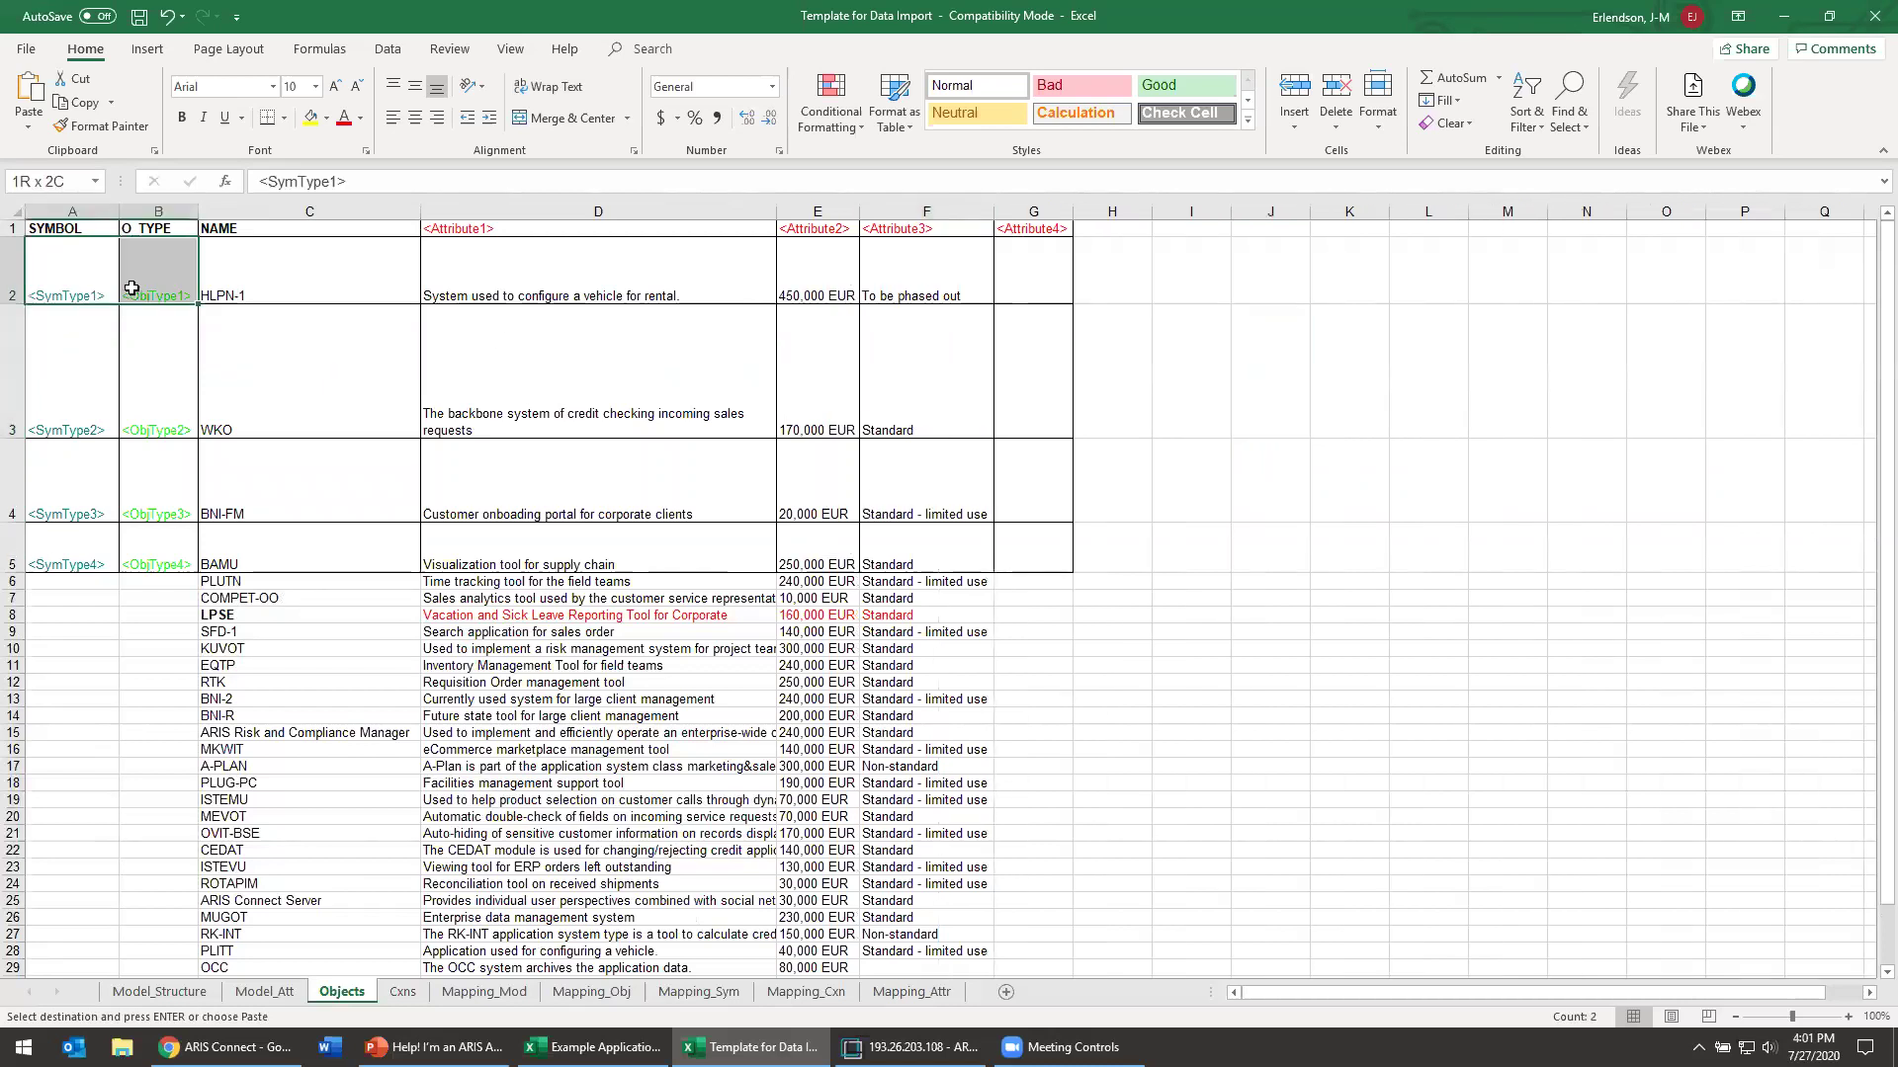
pyautogui.hotkey('ctrl', 'v')
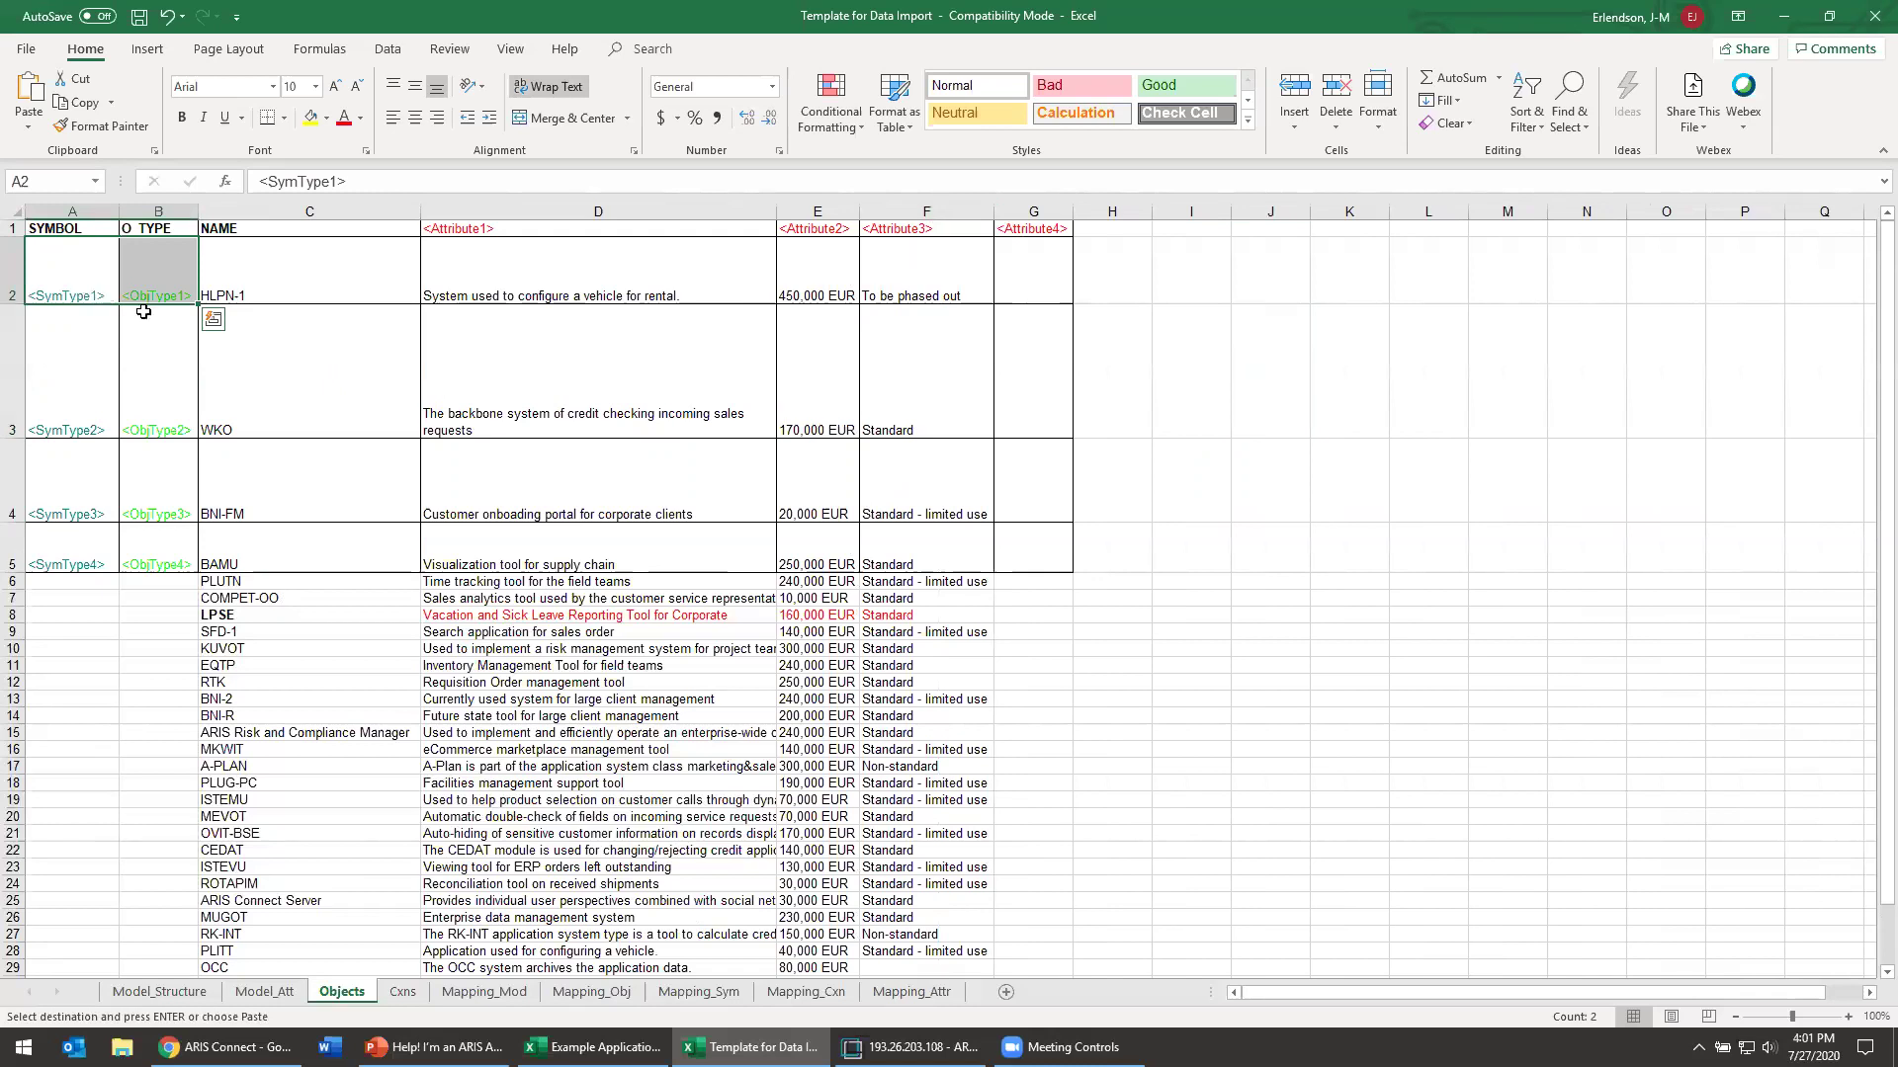
# Step: Paste <SymType1> and <ObjType1> into A3:B38 for every application, then switch to Model_Structure
pyautogui.click(93, 356)
pyautogui.moveTo(167, 724); pyautogui.dragTo(179, 903)
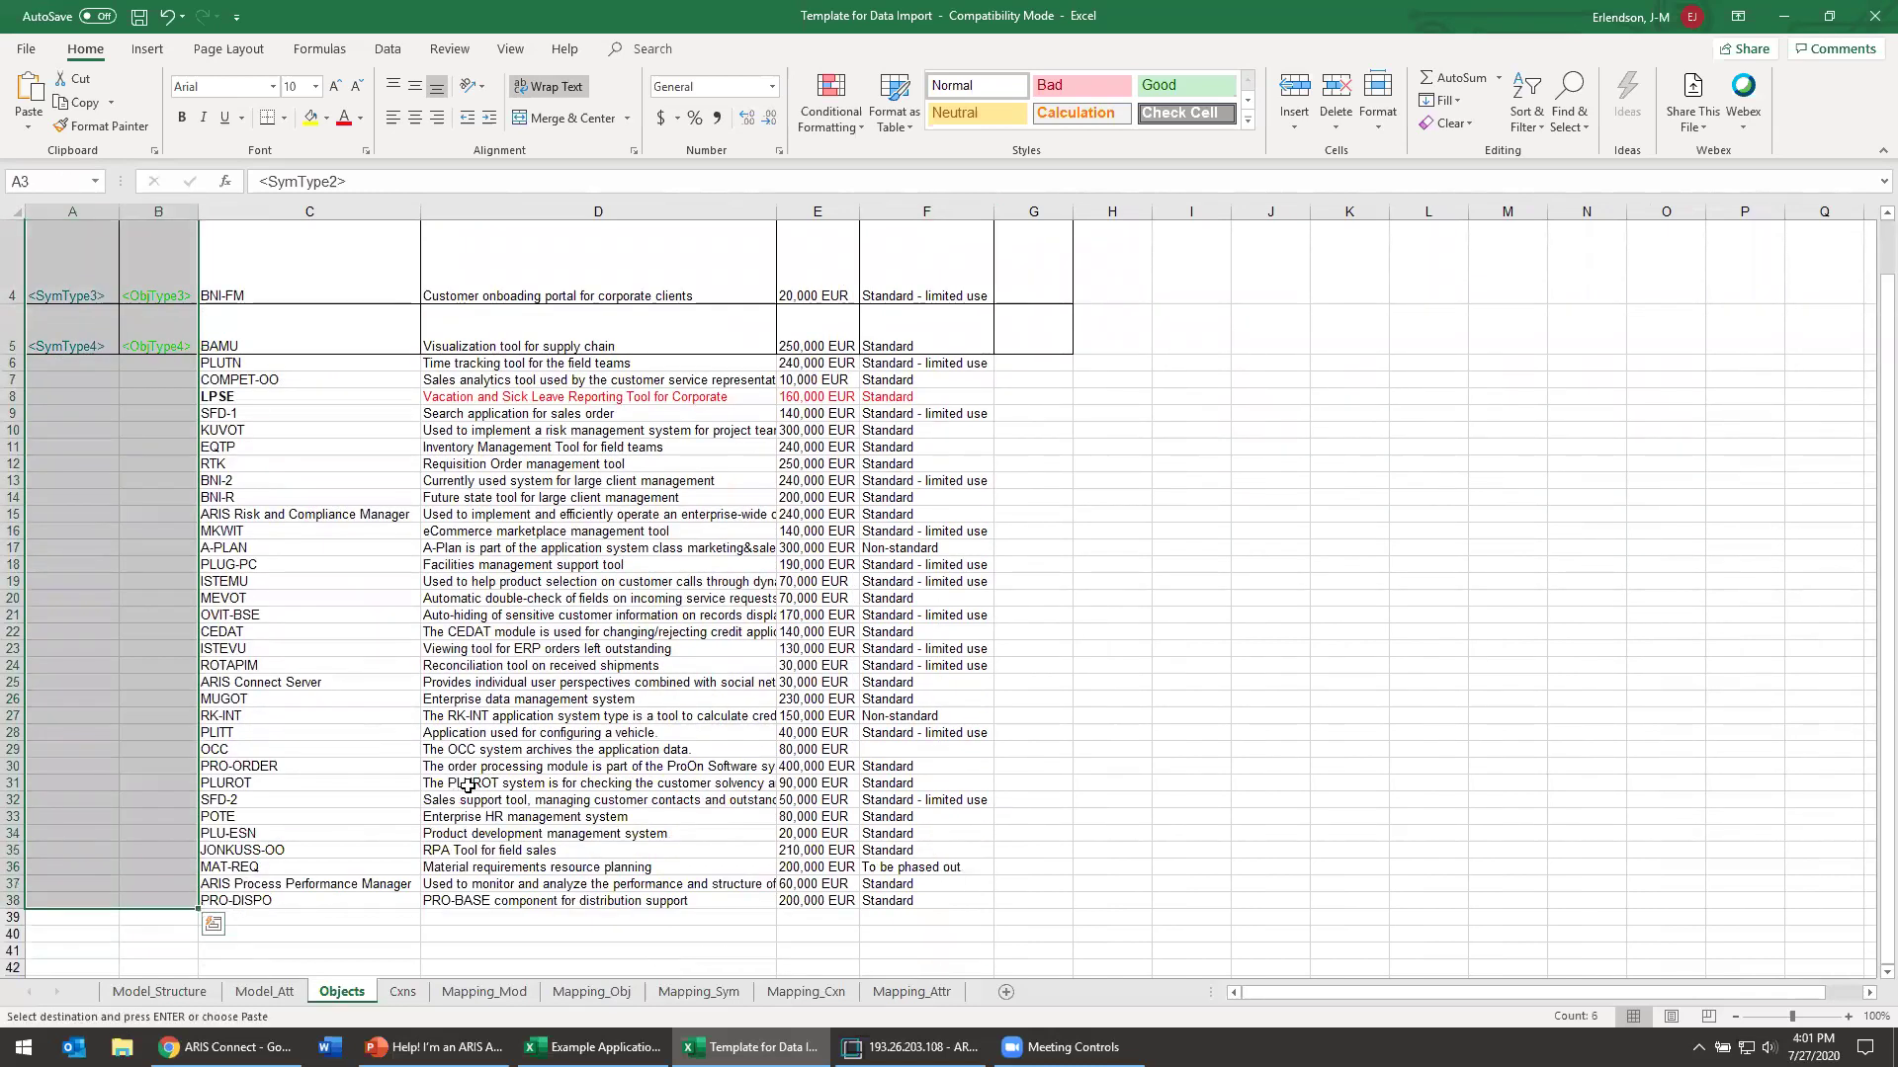
pyautogui.hotkey('ctrl', 'v')
pyautogui.click(370, 667)
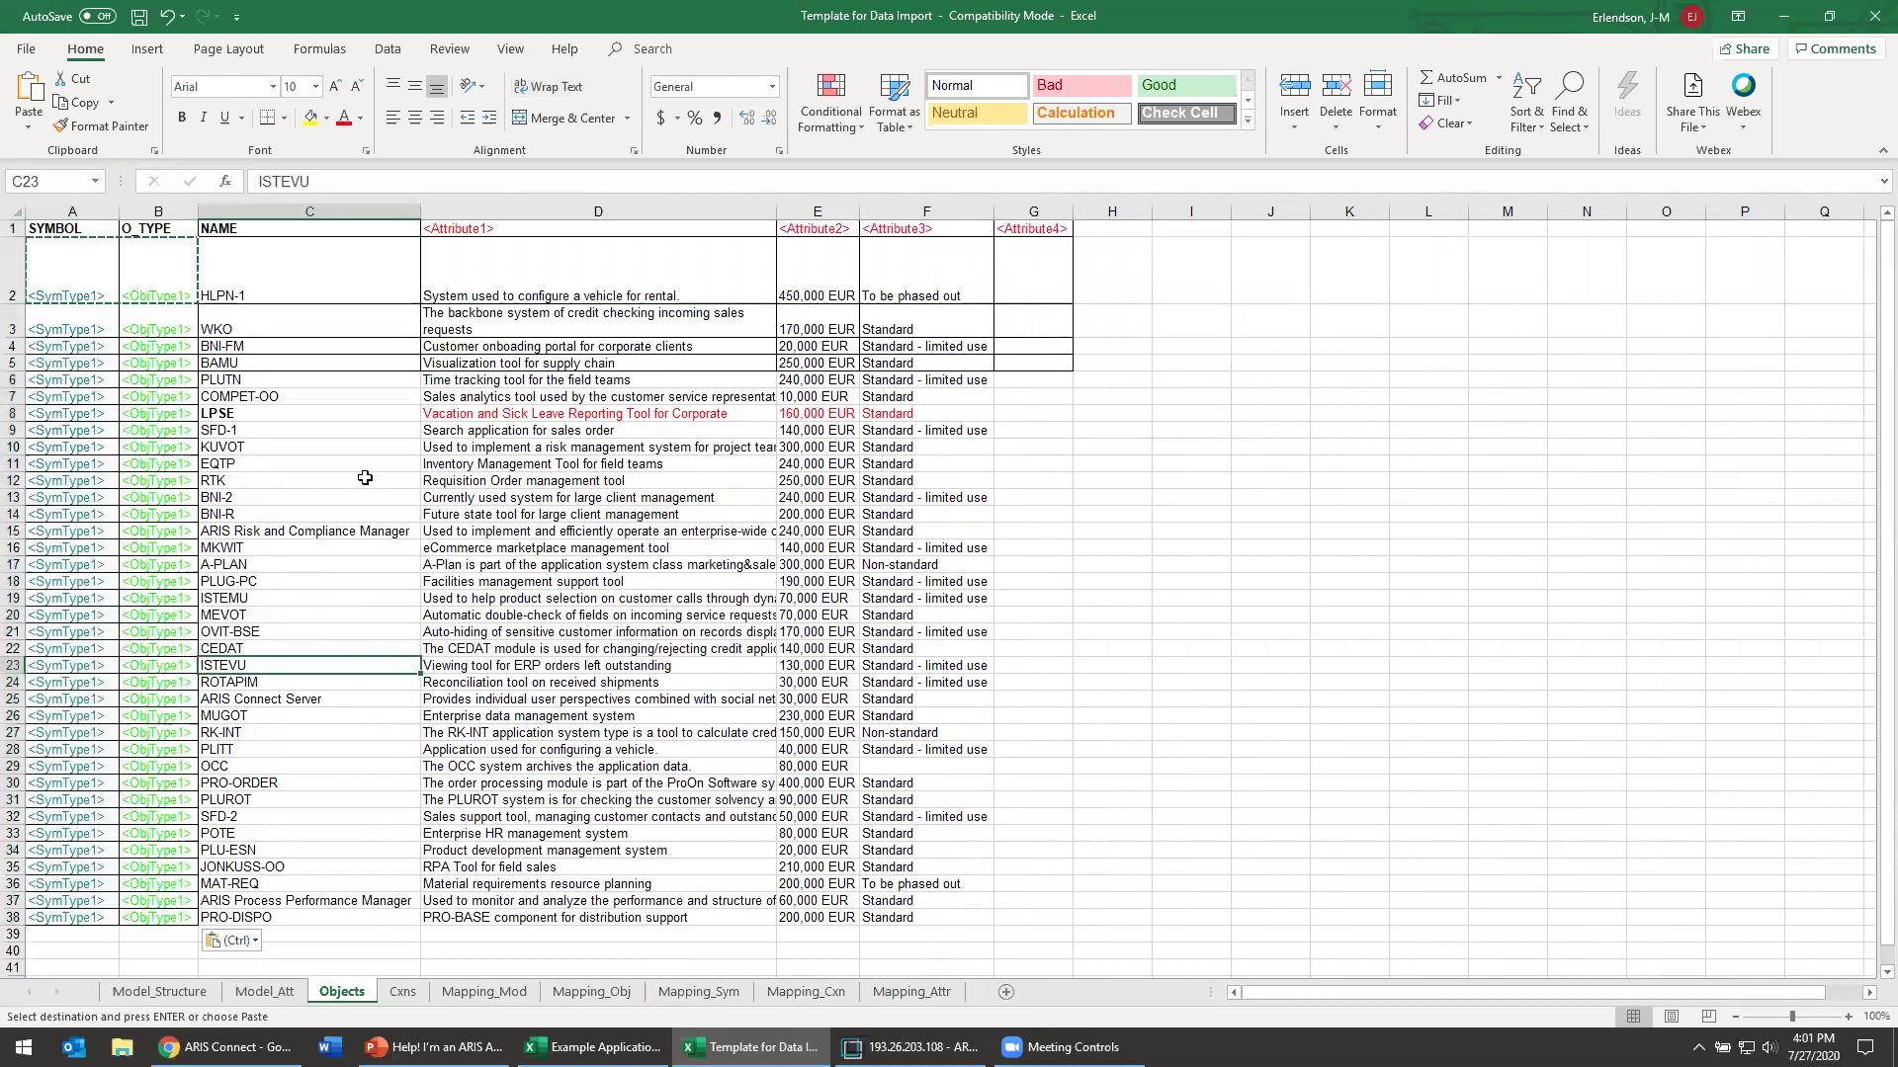
pyautogui.click(351, 271)
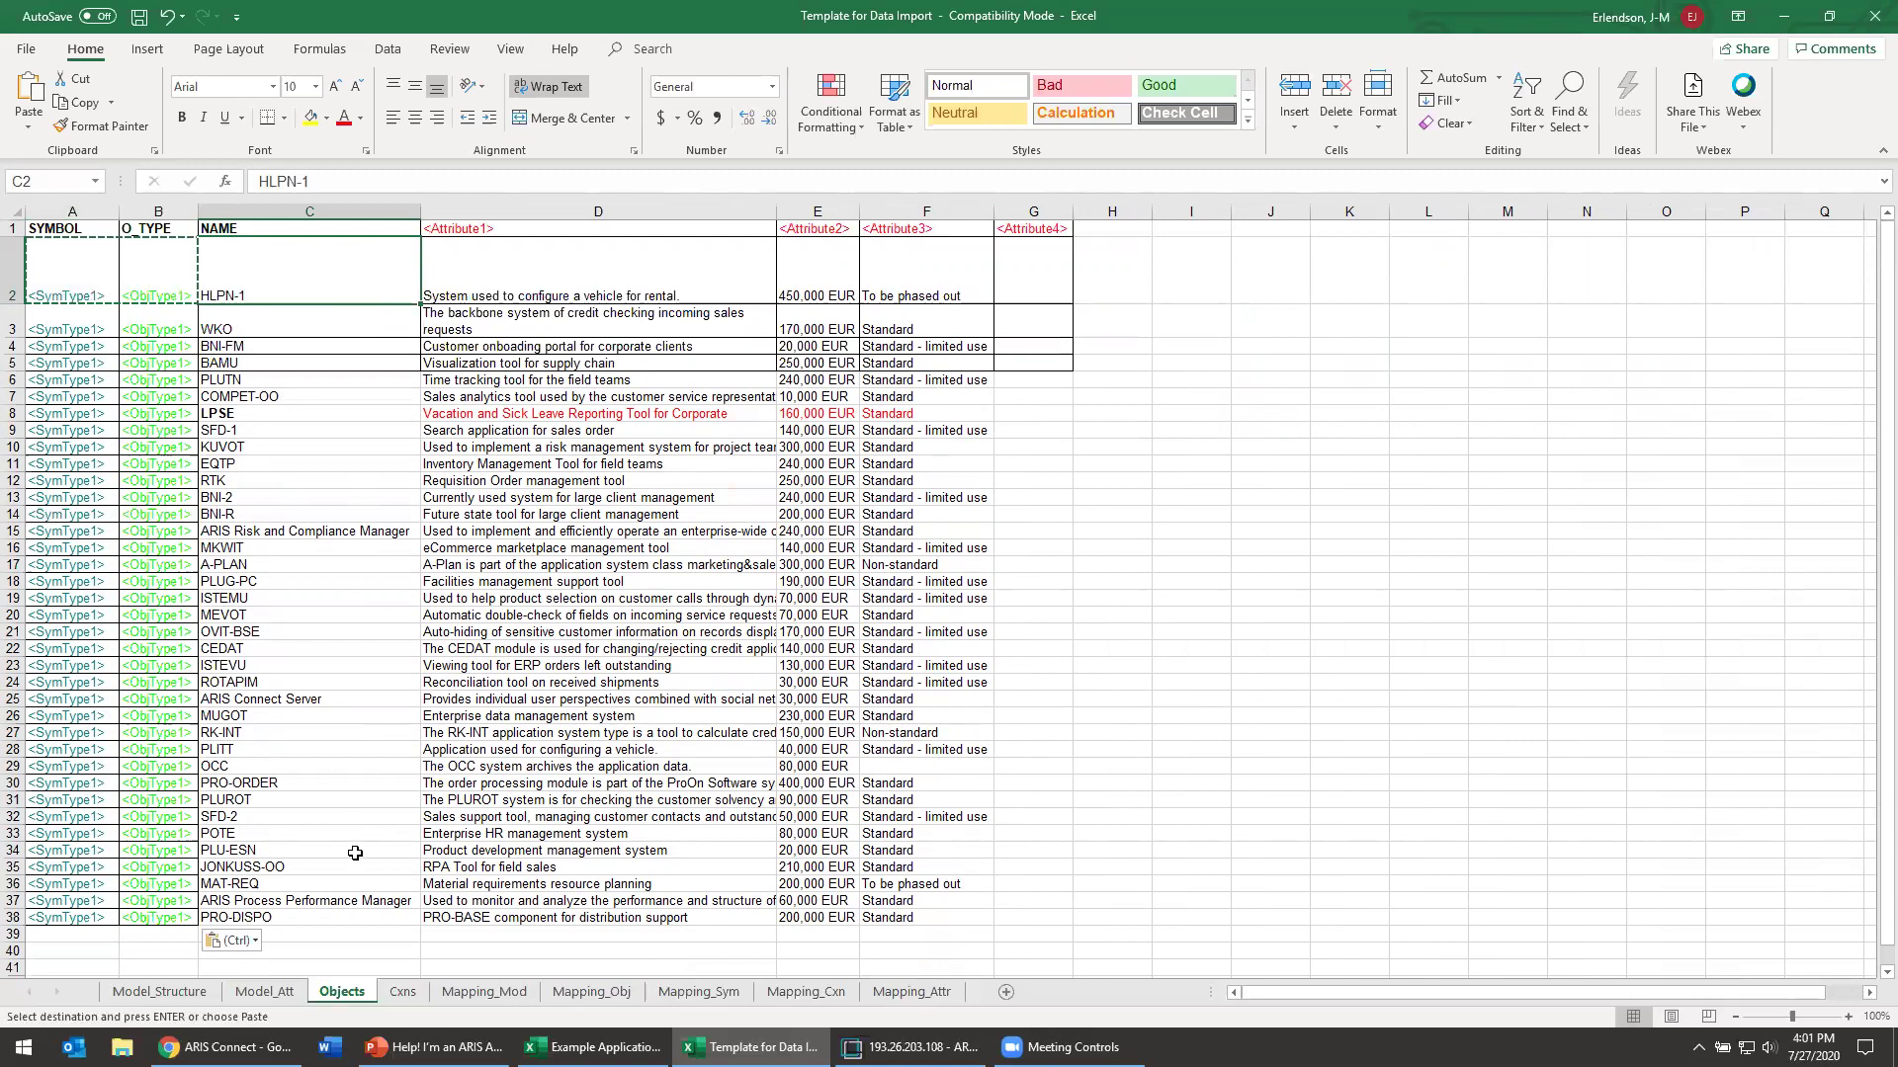
pyautogui.click(159, 991)
pyautogui.click(313, 664)
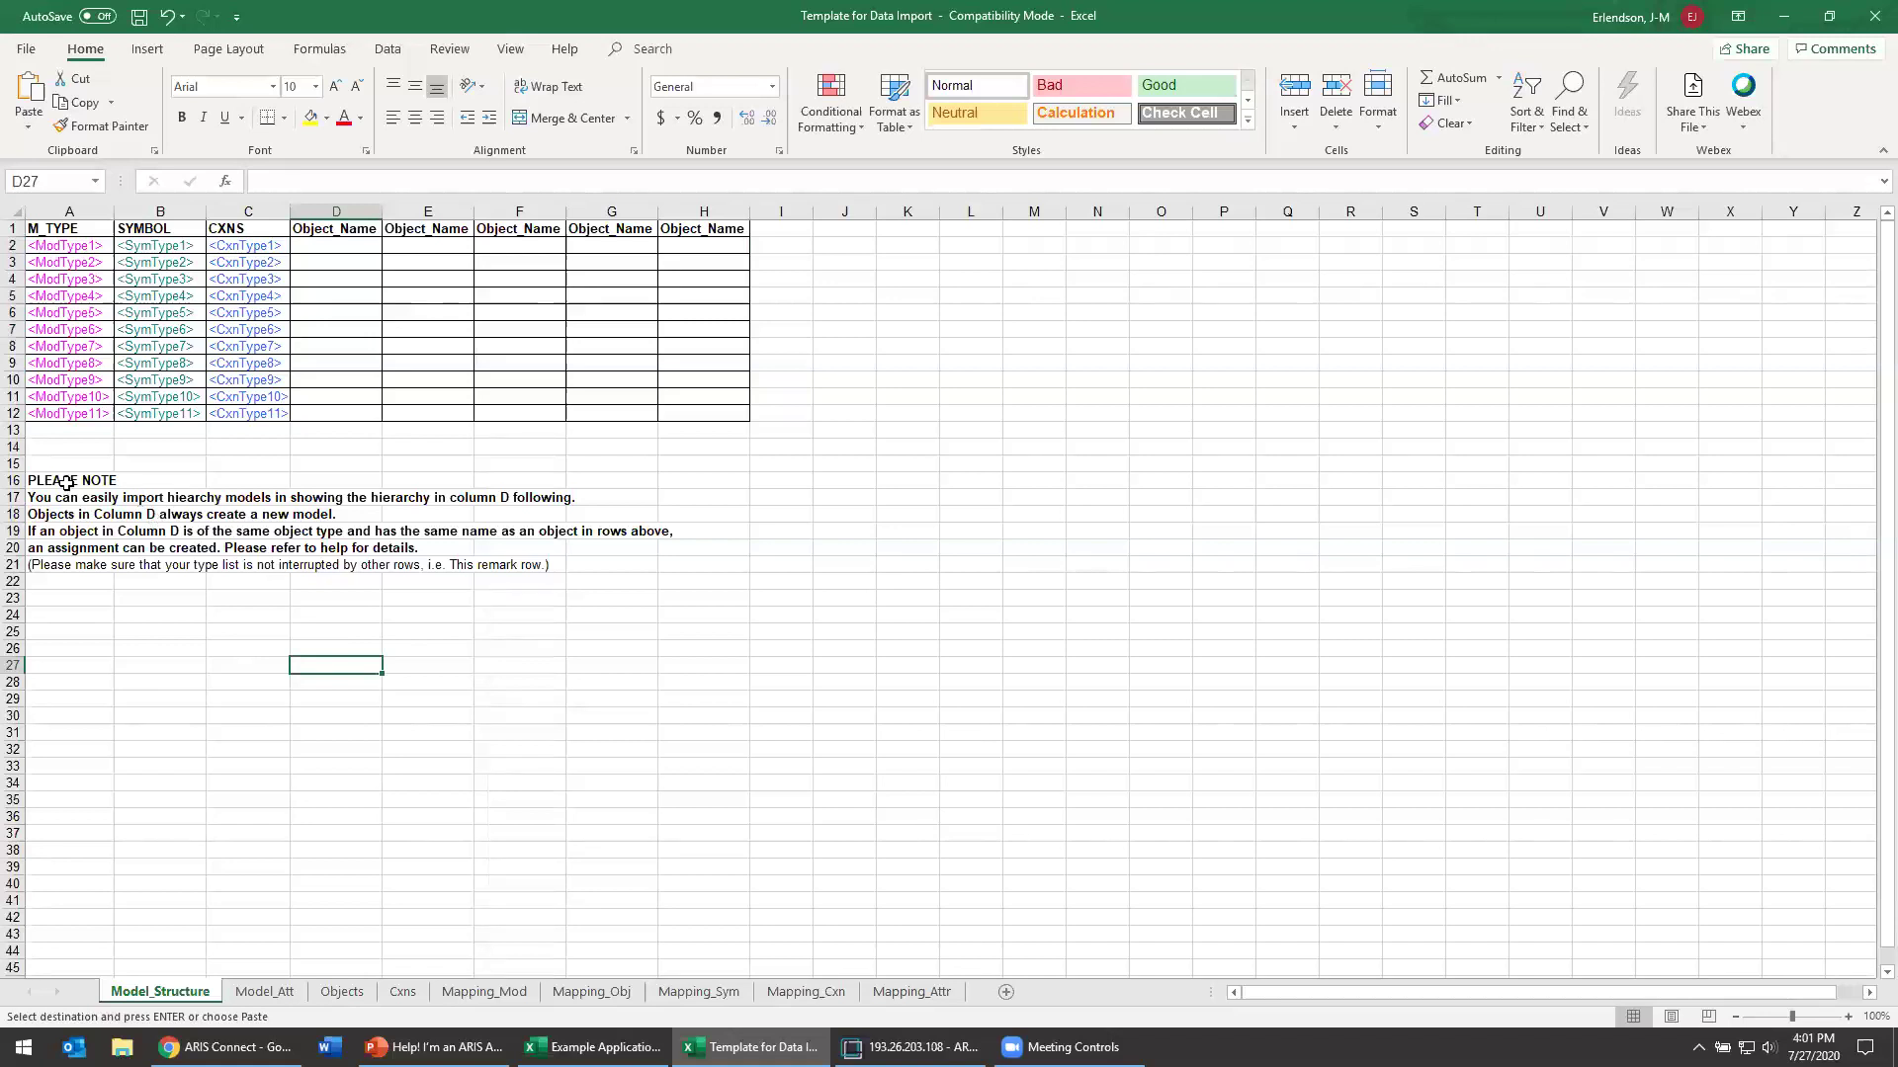
# Step: Enter 'Application Diagram' as the model name in D2 and auto-fit column D
pyautogui.click(68, 517)
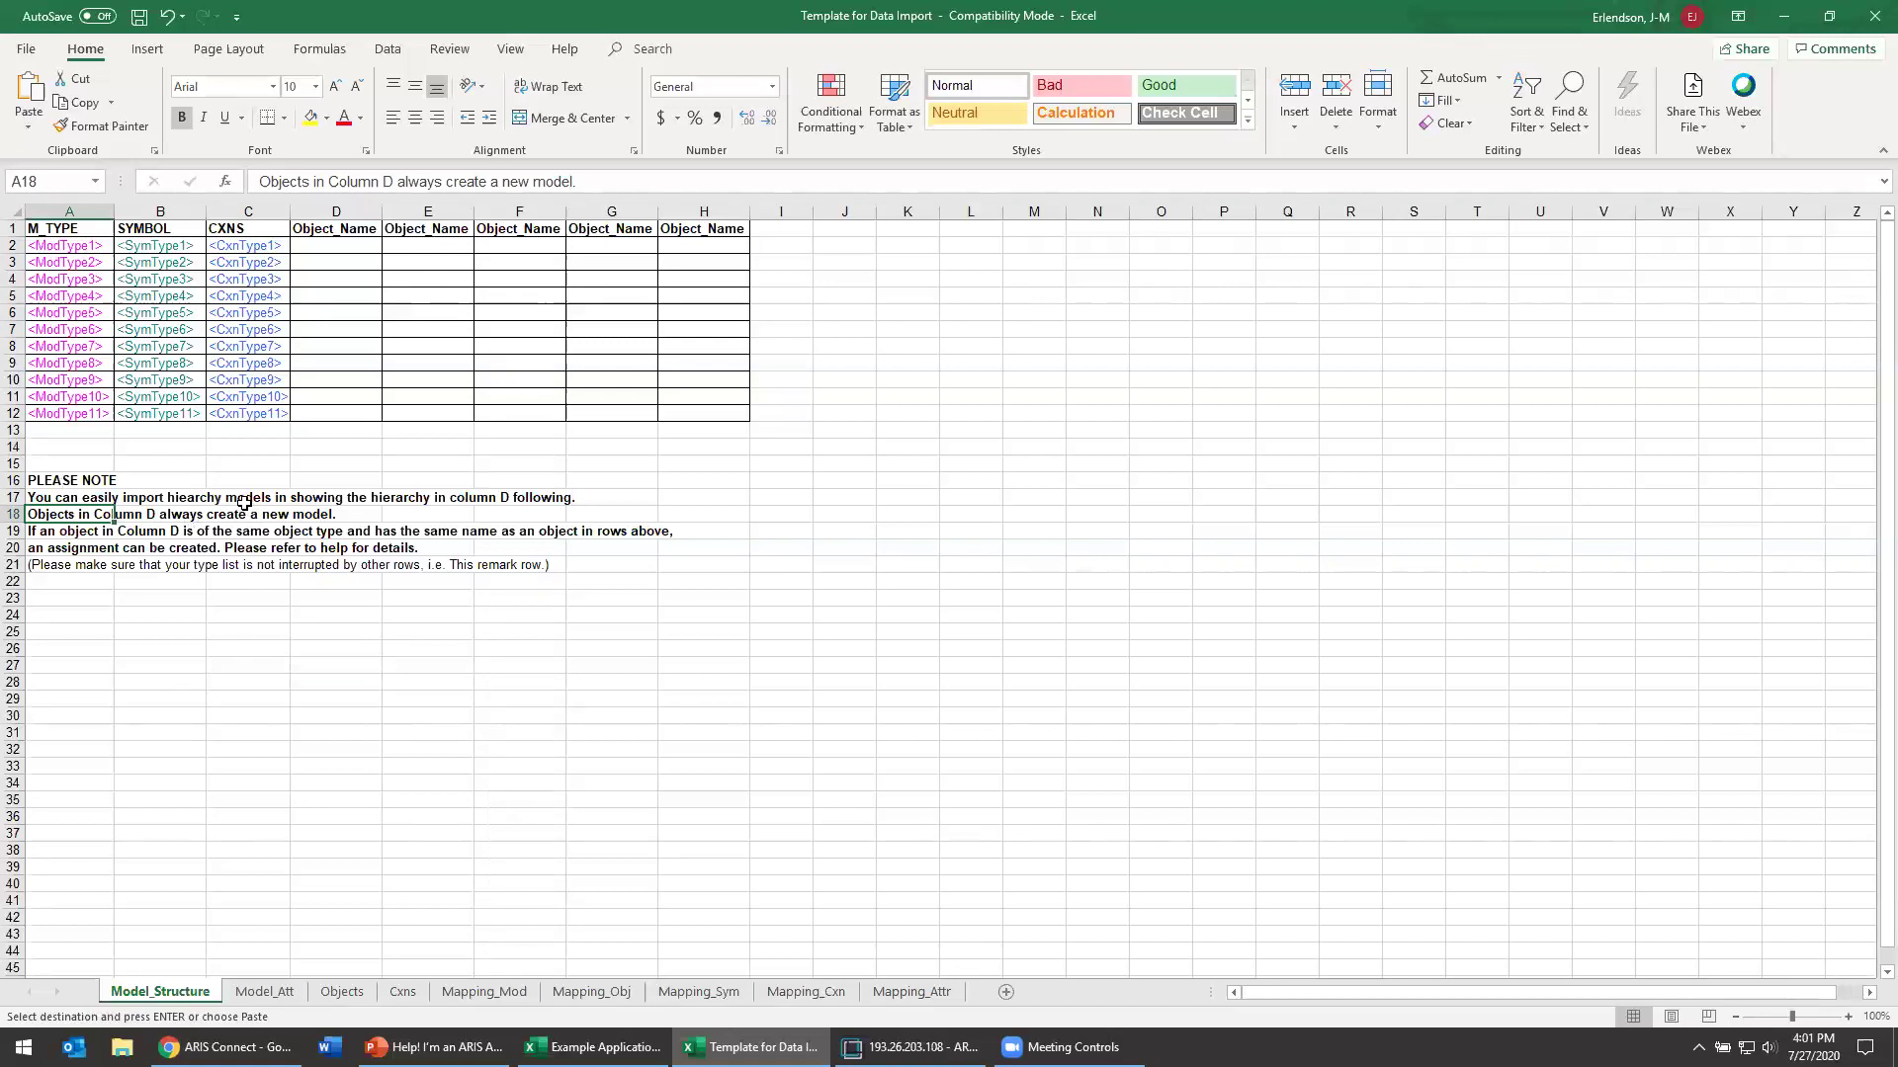
pyautogui.click(357, 243)
pyautogui.write('Application')
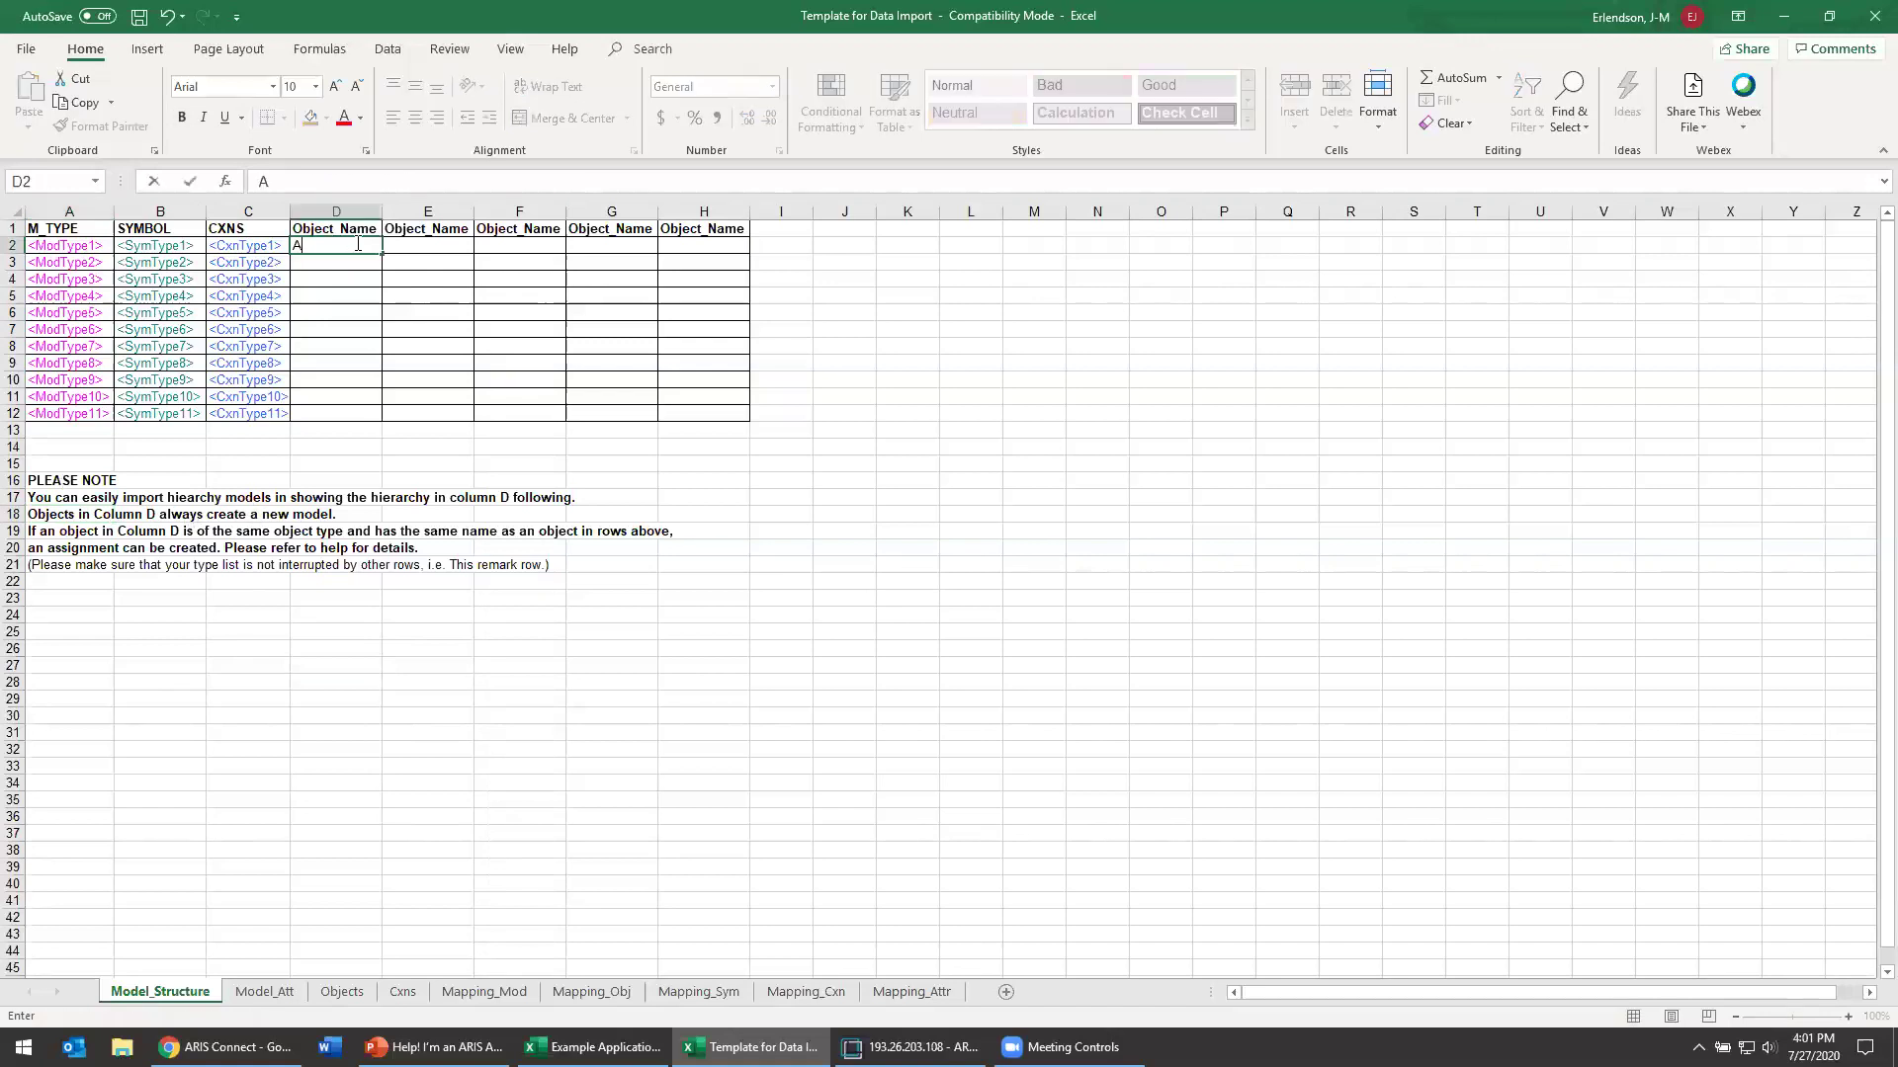
pyautogui.press('BackSpace')
pyautogui.press('BackSpace')
pyautogui.write('Diagram')
pyautogui.click(524, 346)
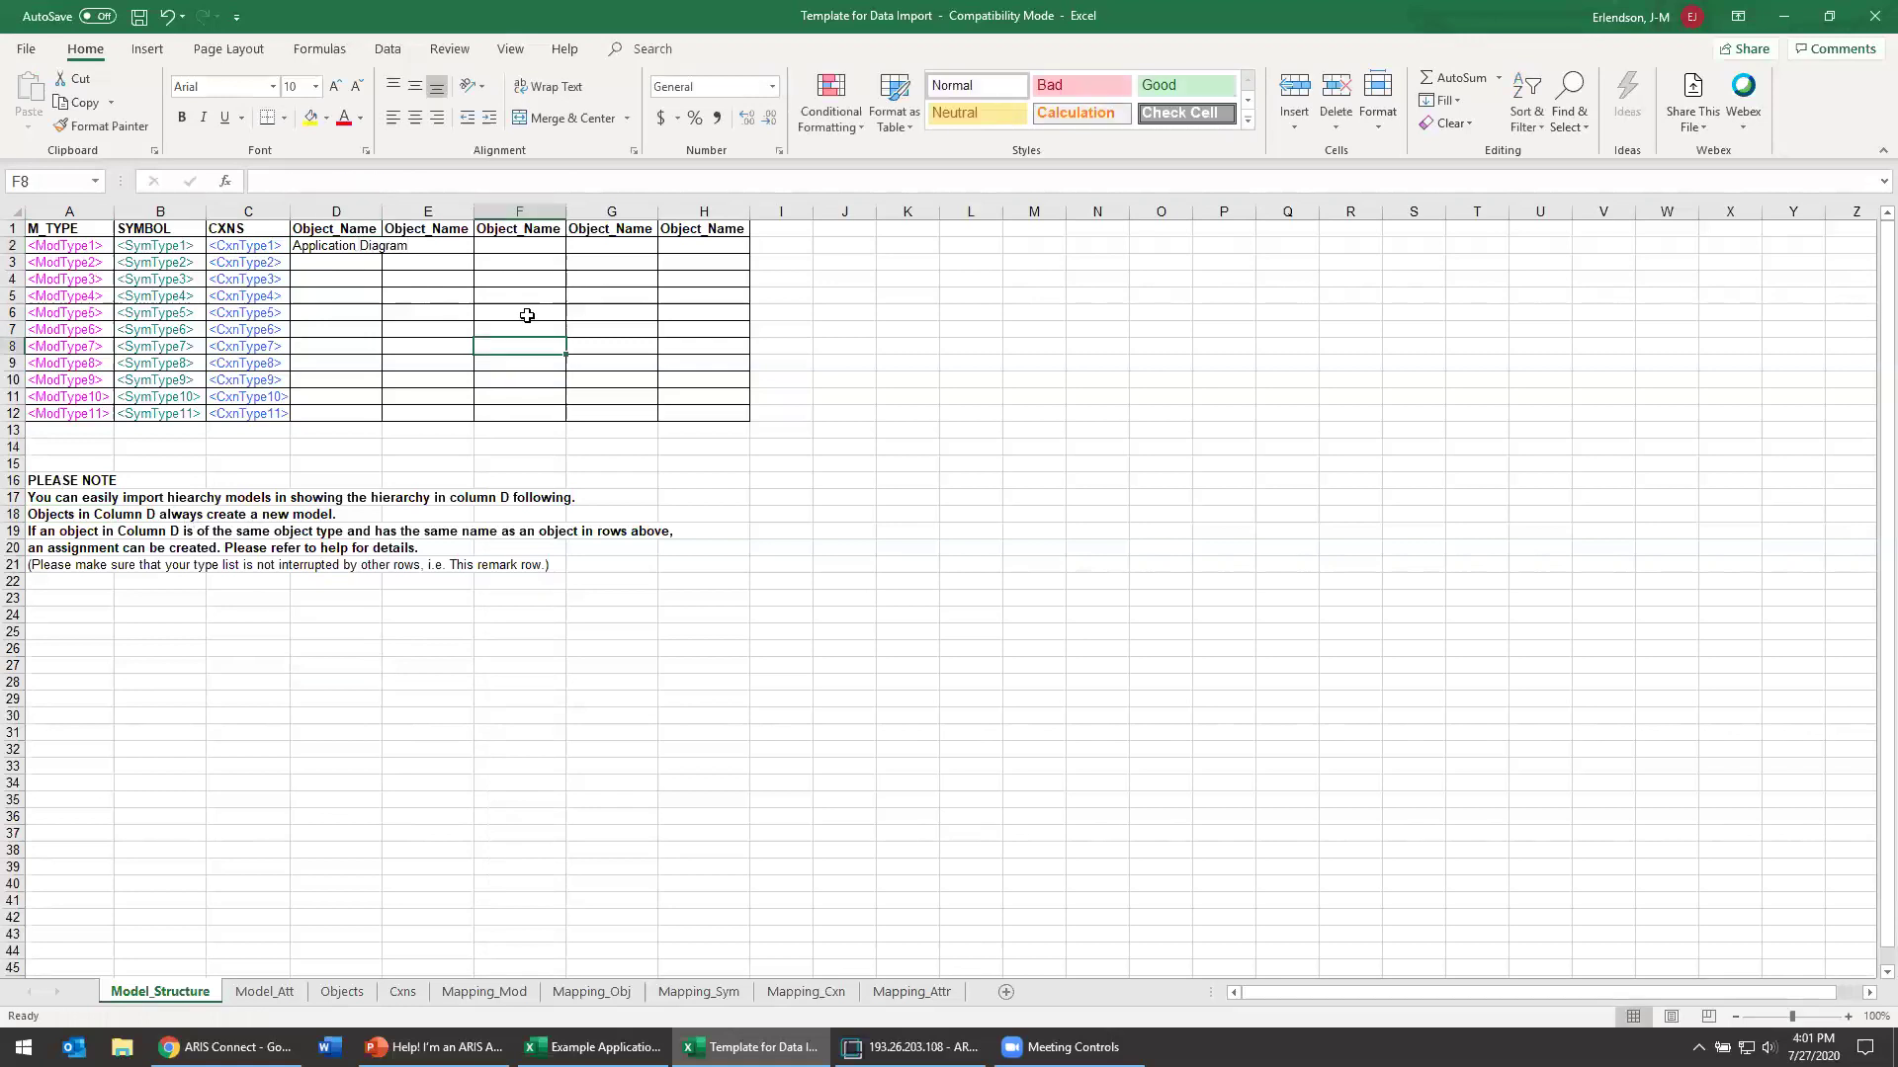
pyautogui.doubleClick(388, 214)
# Step: Delete the PLEASE NOTE remarks in A16:A21 of Model_Structure
pyautogui.moveTo(67, 481); pyautogui.dragTo(80, 573)
pyautogui.press('Delete')
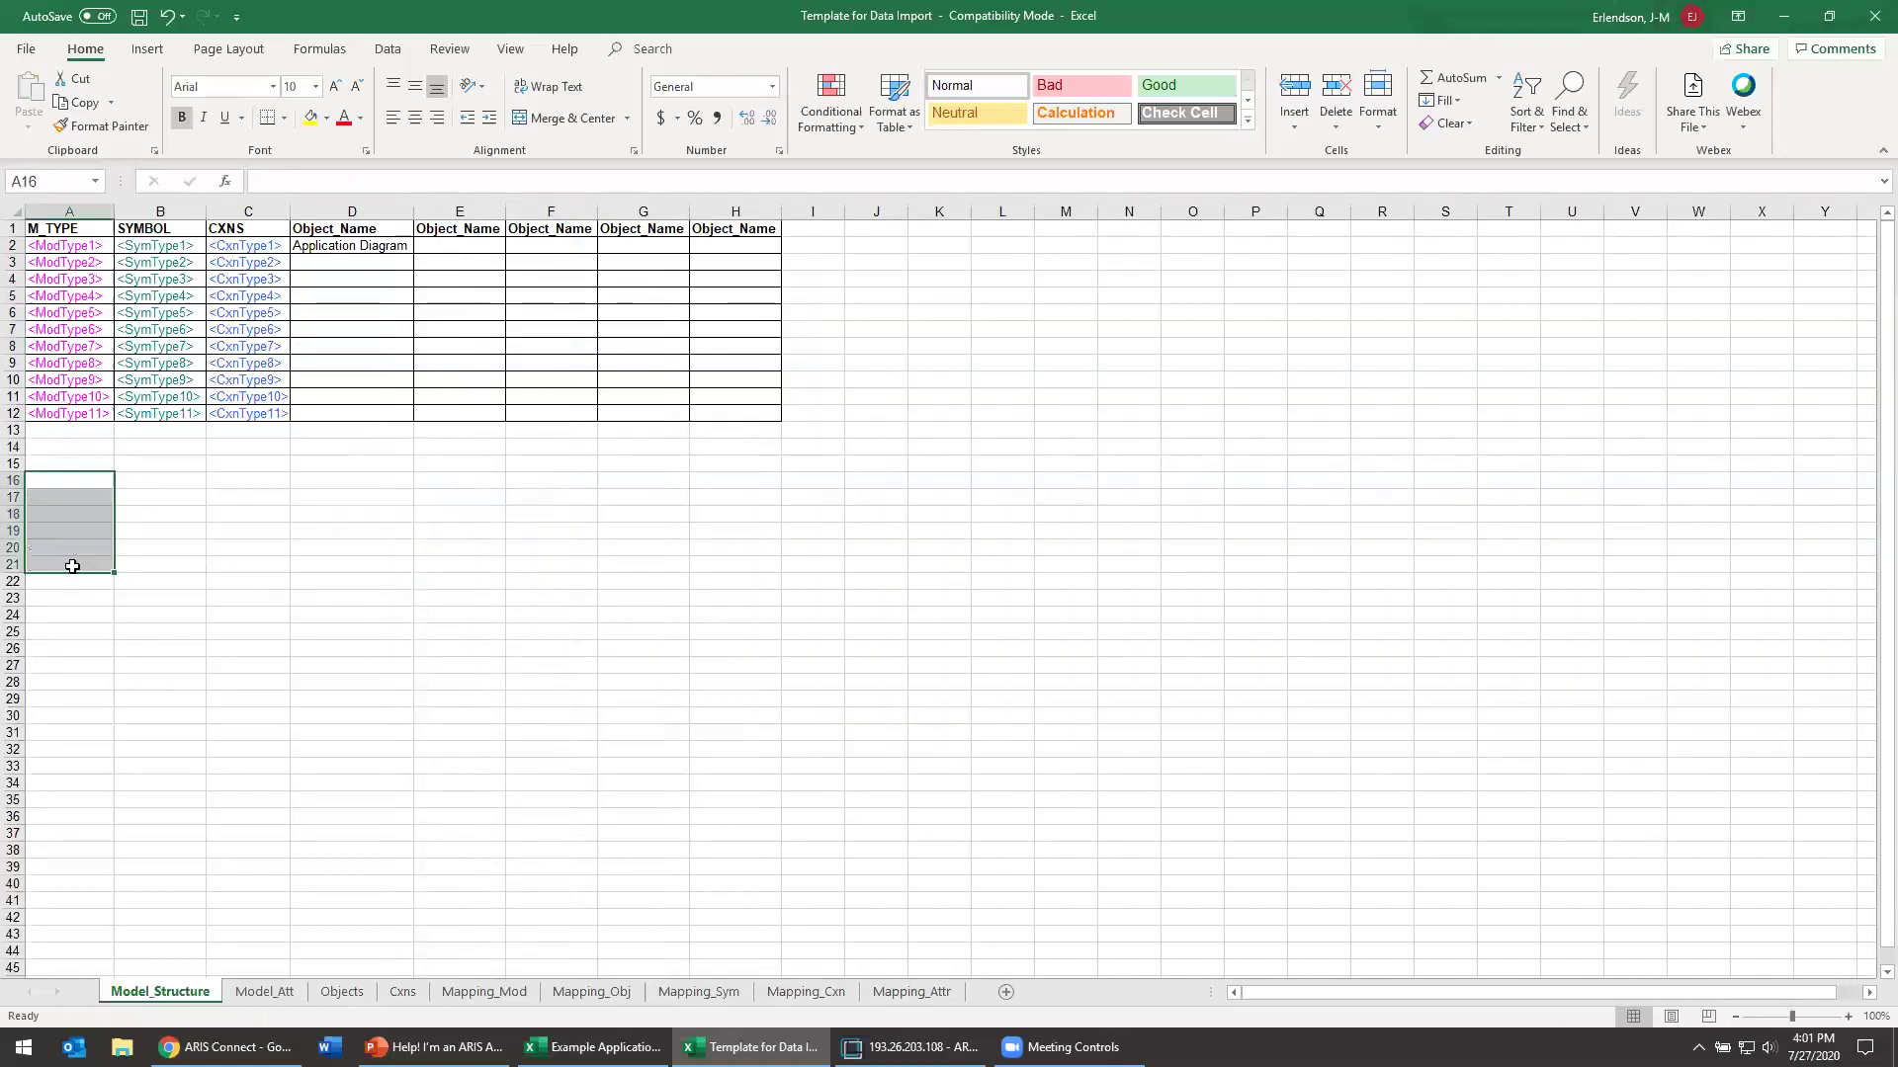
pyautogui.click(247, 629)
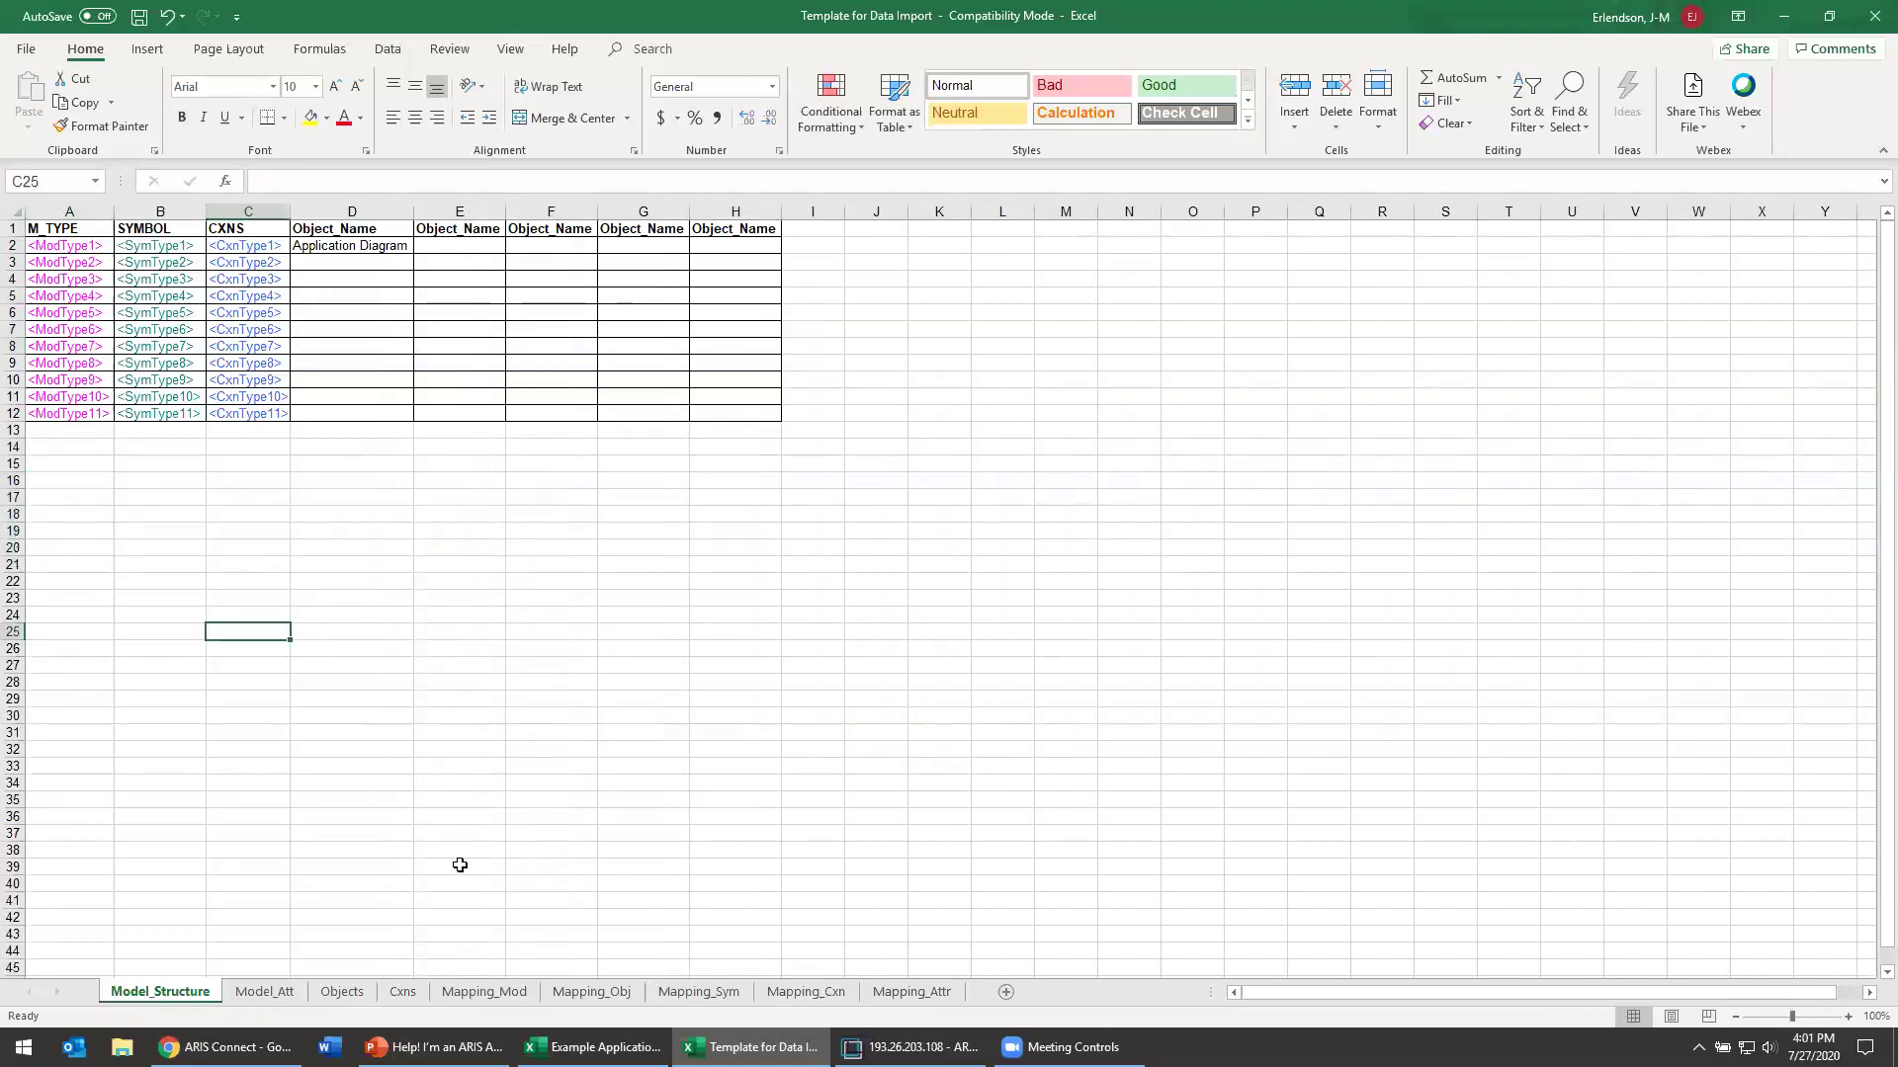
# Step: Copy the application names C2:C38 from the Objects sheet
pyautogui.click(342, 991)
pyautogui.moveTo(327, 331); pyautogui.dragTo(348, 917)
pyautogui.hotkey('ctrl', 'c')
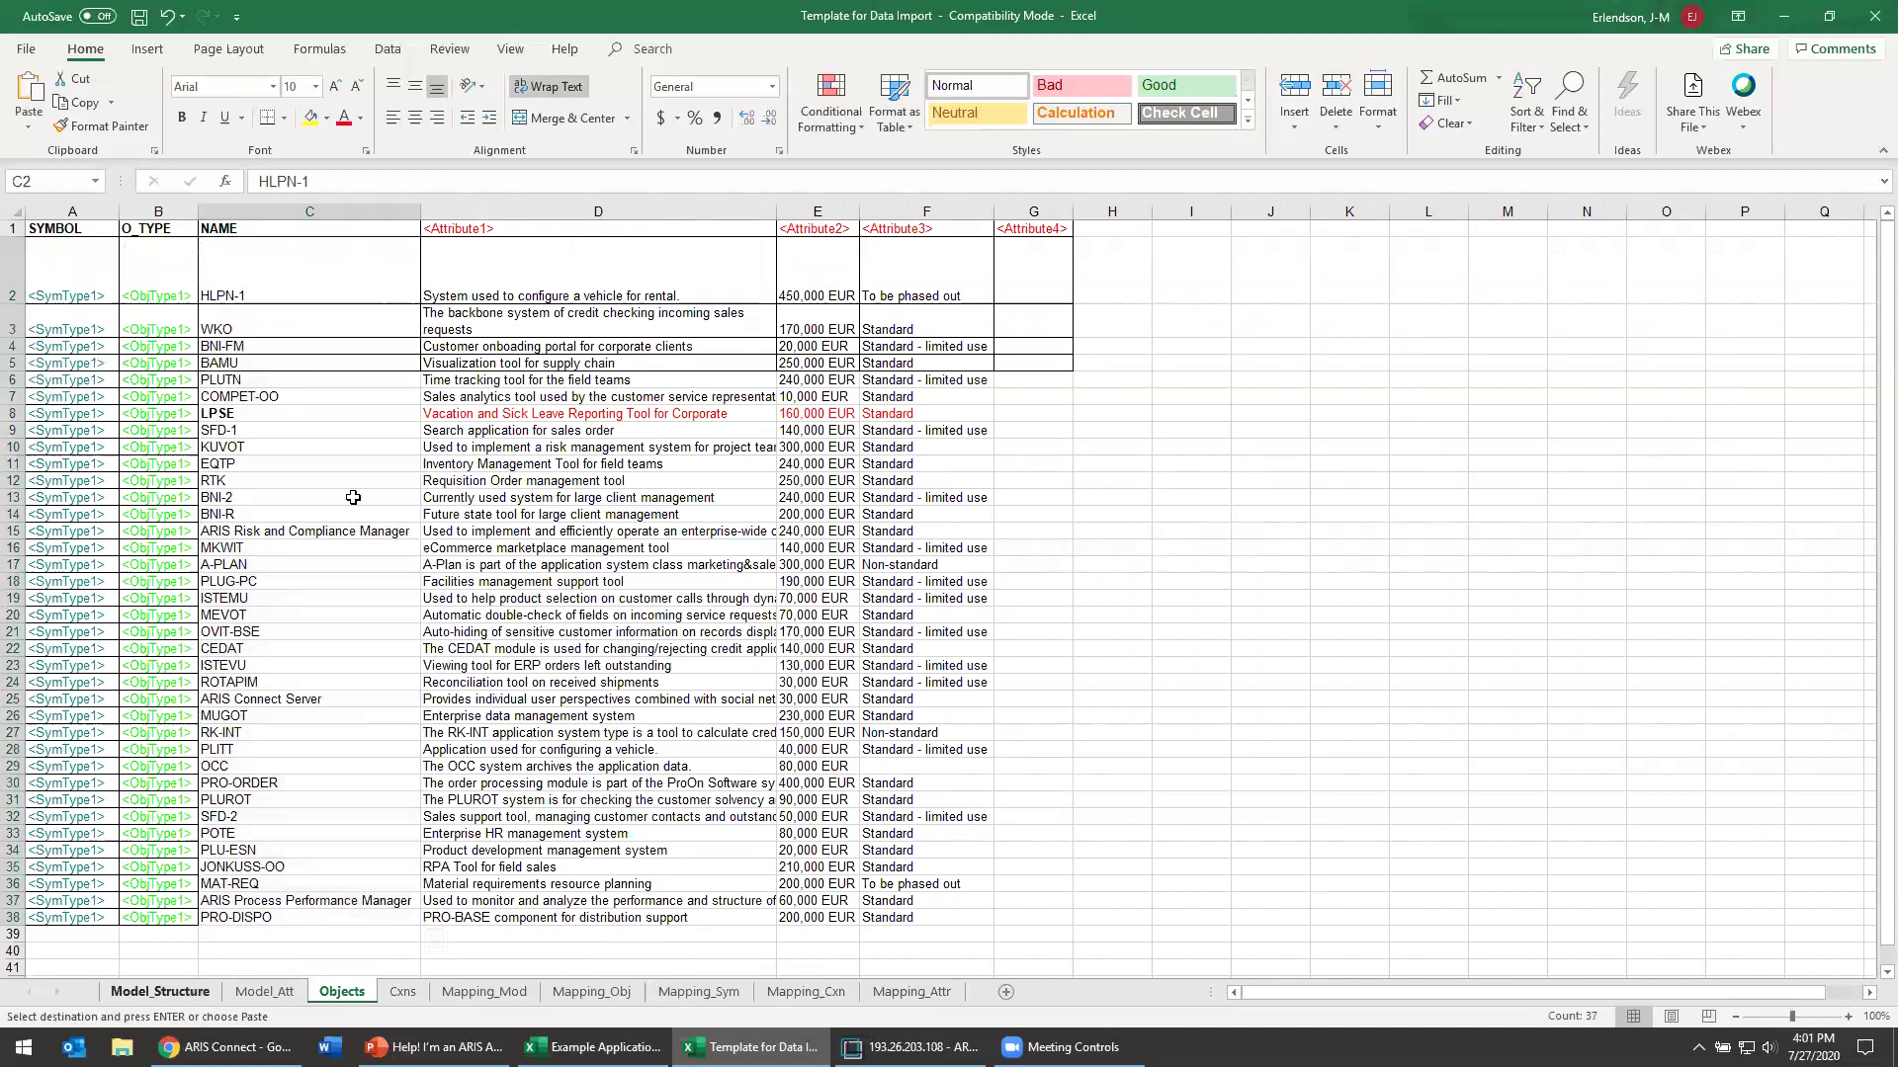
# Step: Paste the application names into column E of Model_Structure starting at E3, and widen column E
pyautogui.click(159, 991)
pyautogui.click(442, 265)
pyautogui.hotkey('ctrl', 'v')
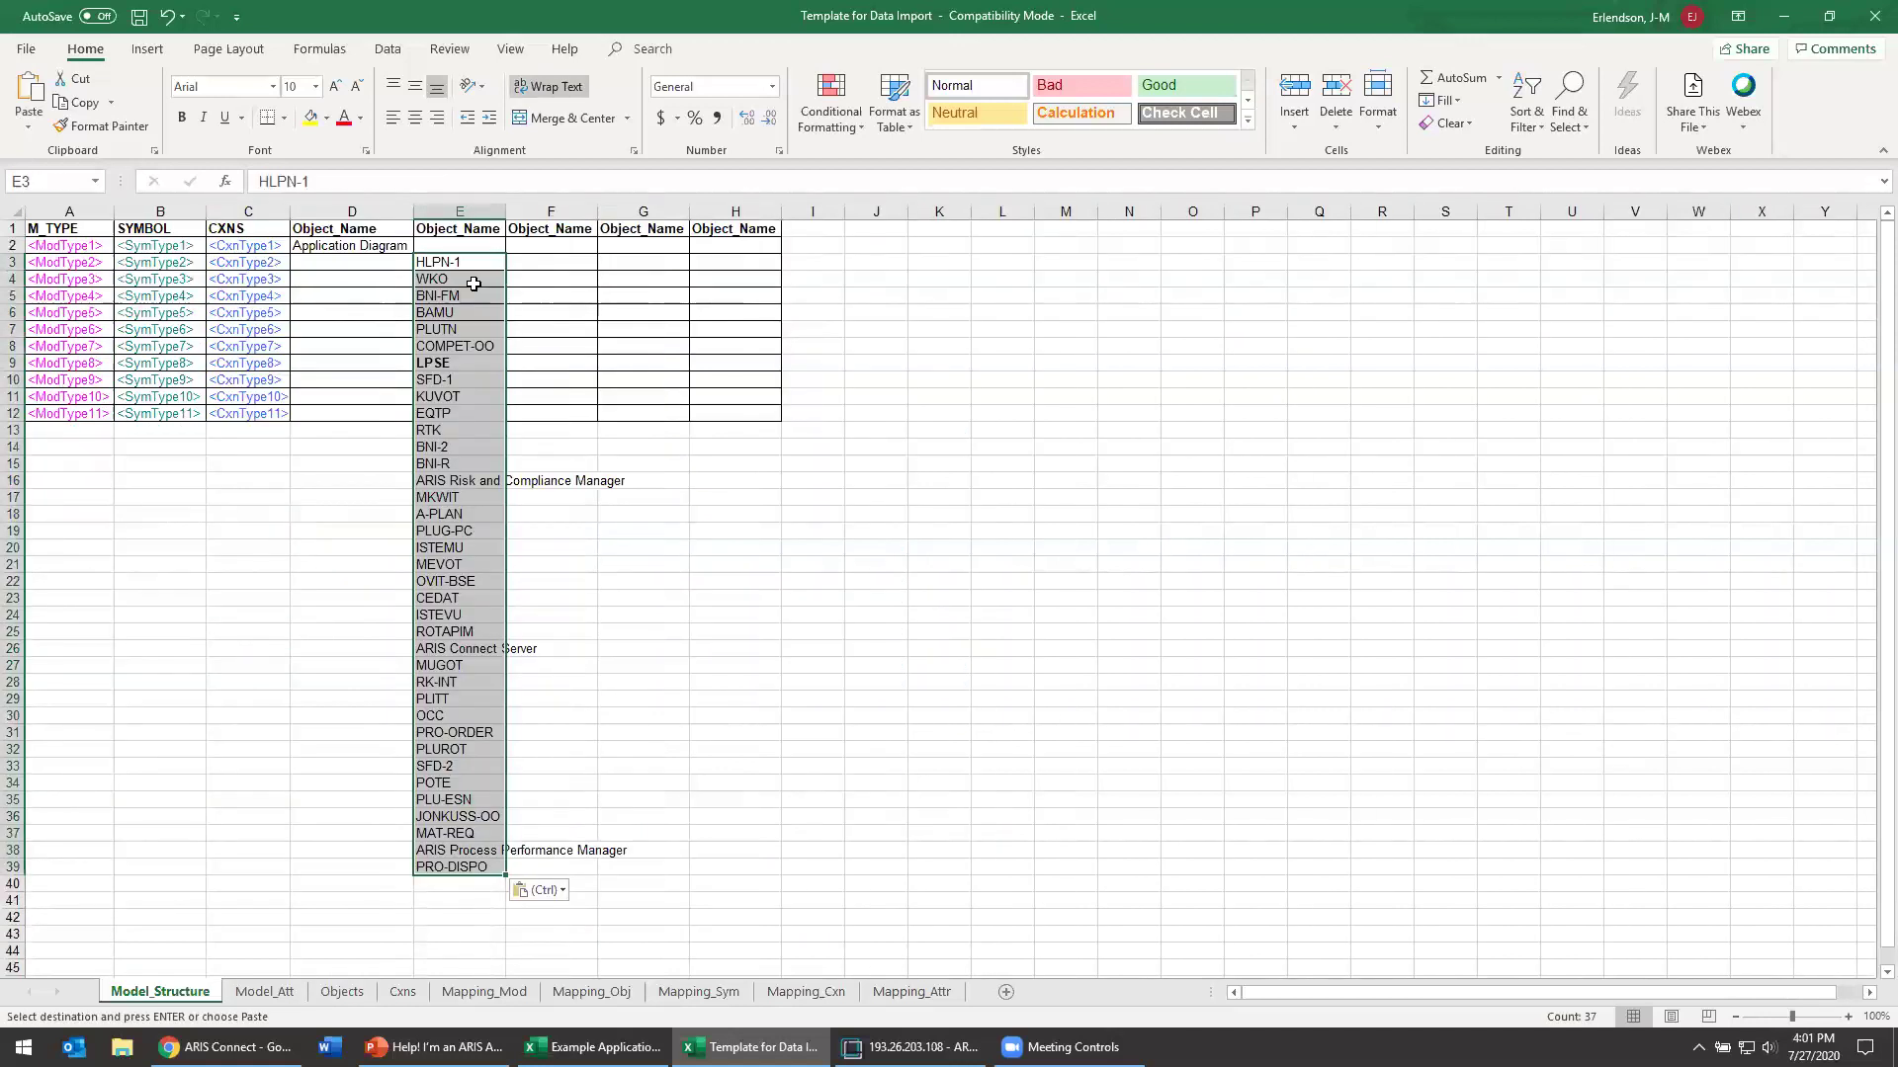
pyautogui.click(578, 296)
pyautogui.doubleClick(506, 212)
pyautogui.moveTo(546, 351); pyautogui.dragTo(613, 697)
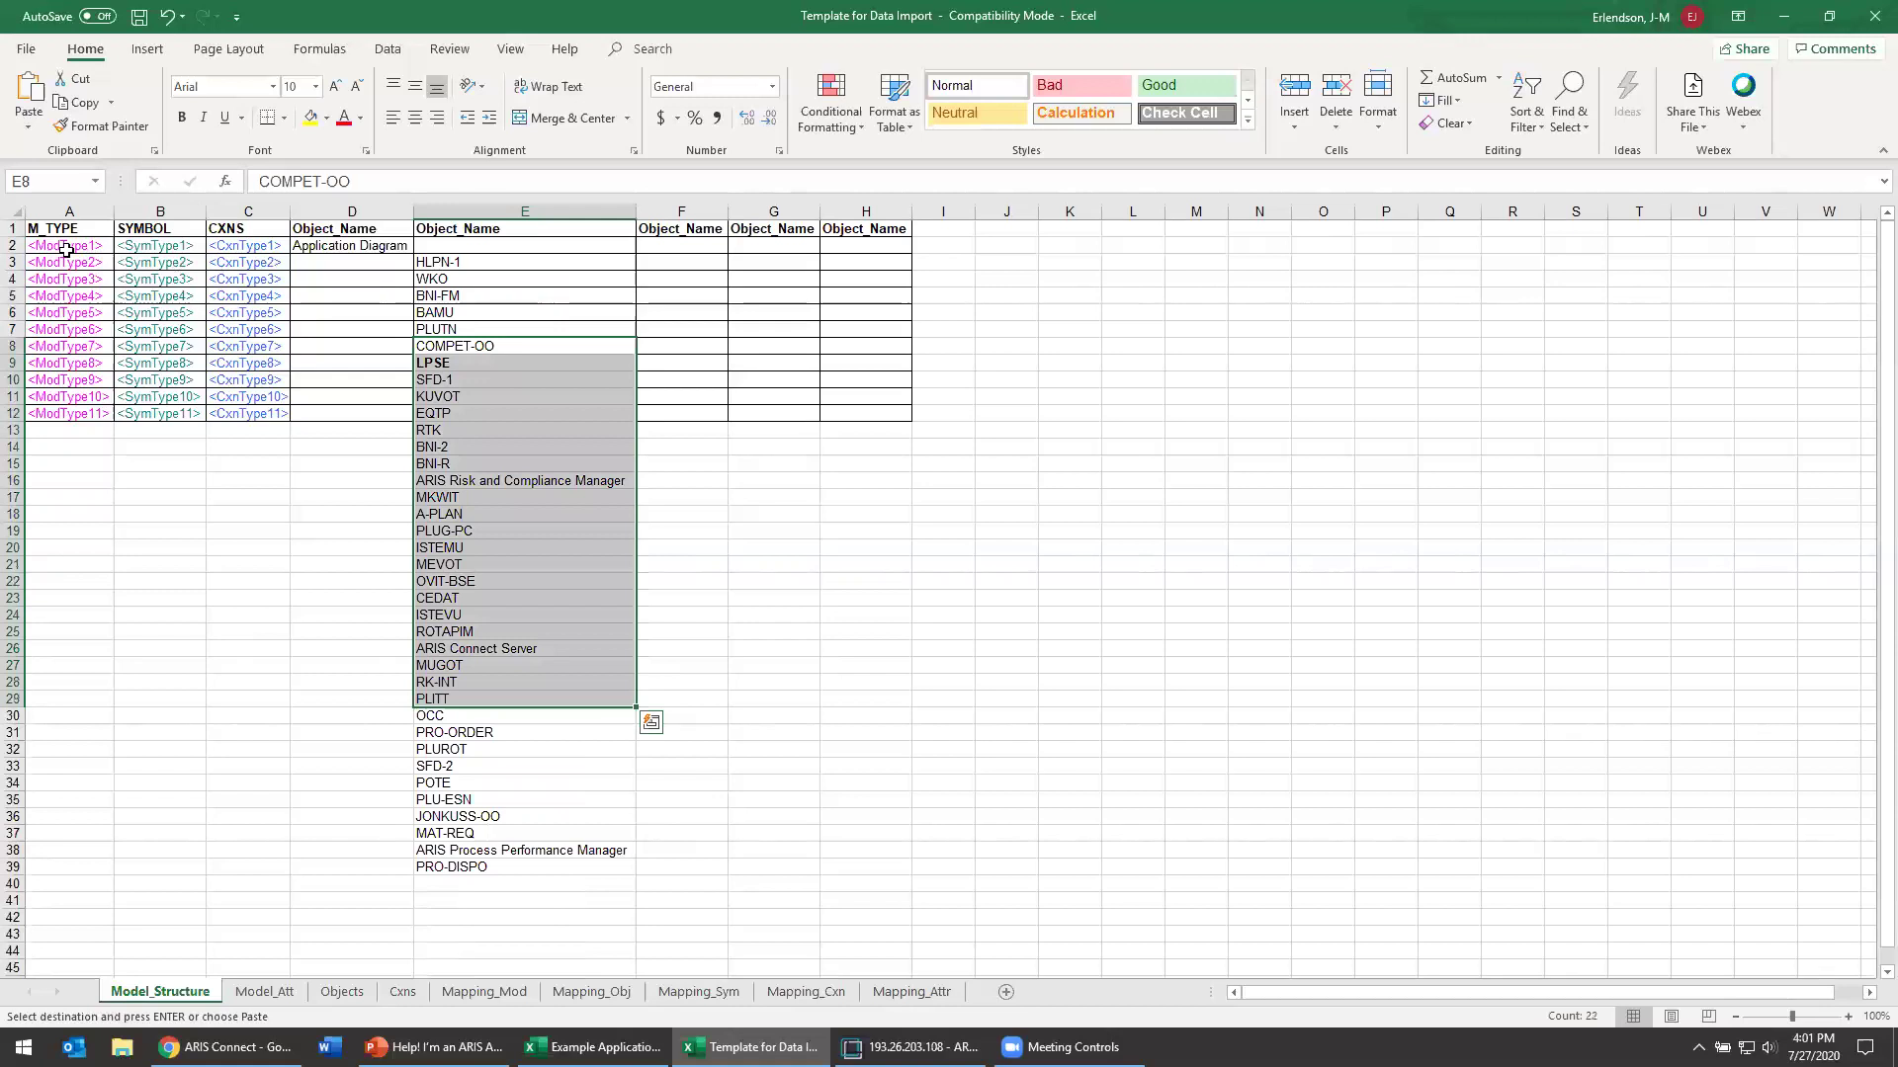
# Step: Fill <ModType1>, <SymType1> and <CxnType1> from A2:C2 down through rows 3–39
pyautogui.moveTo(56, 245); pyautogui.dragTo(249, 247)
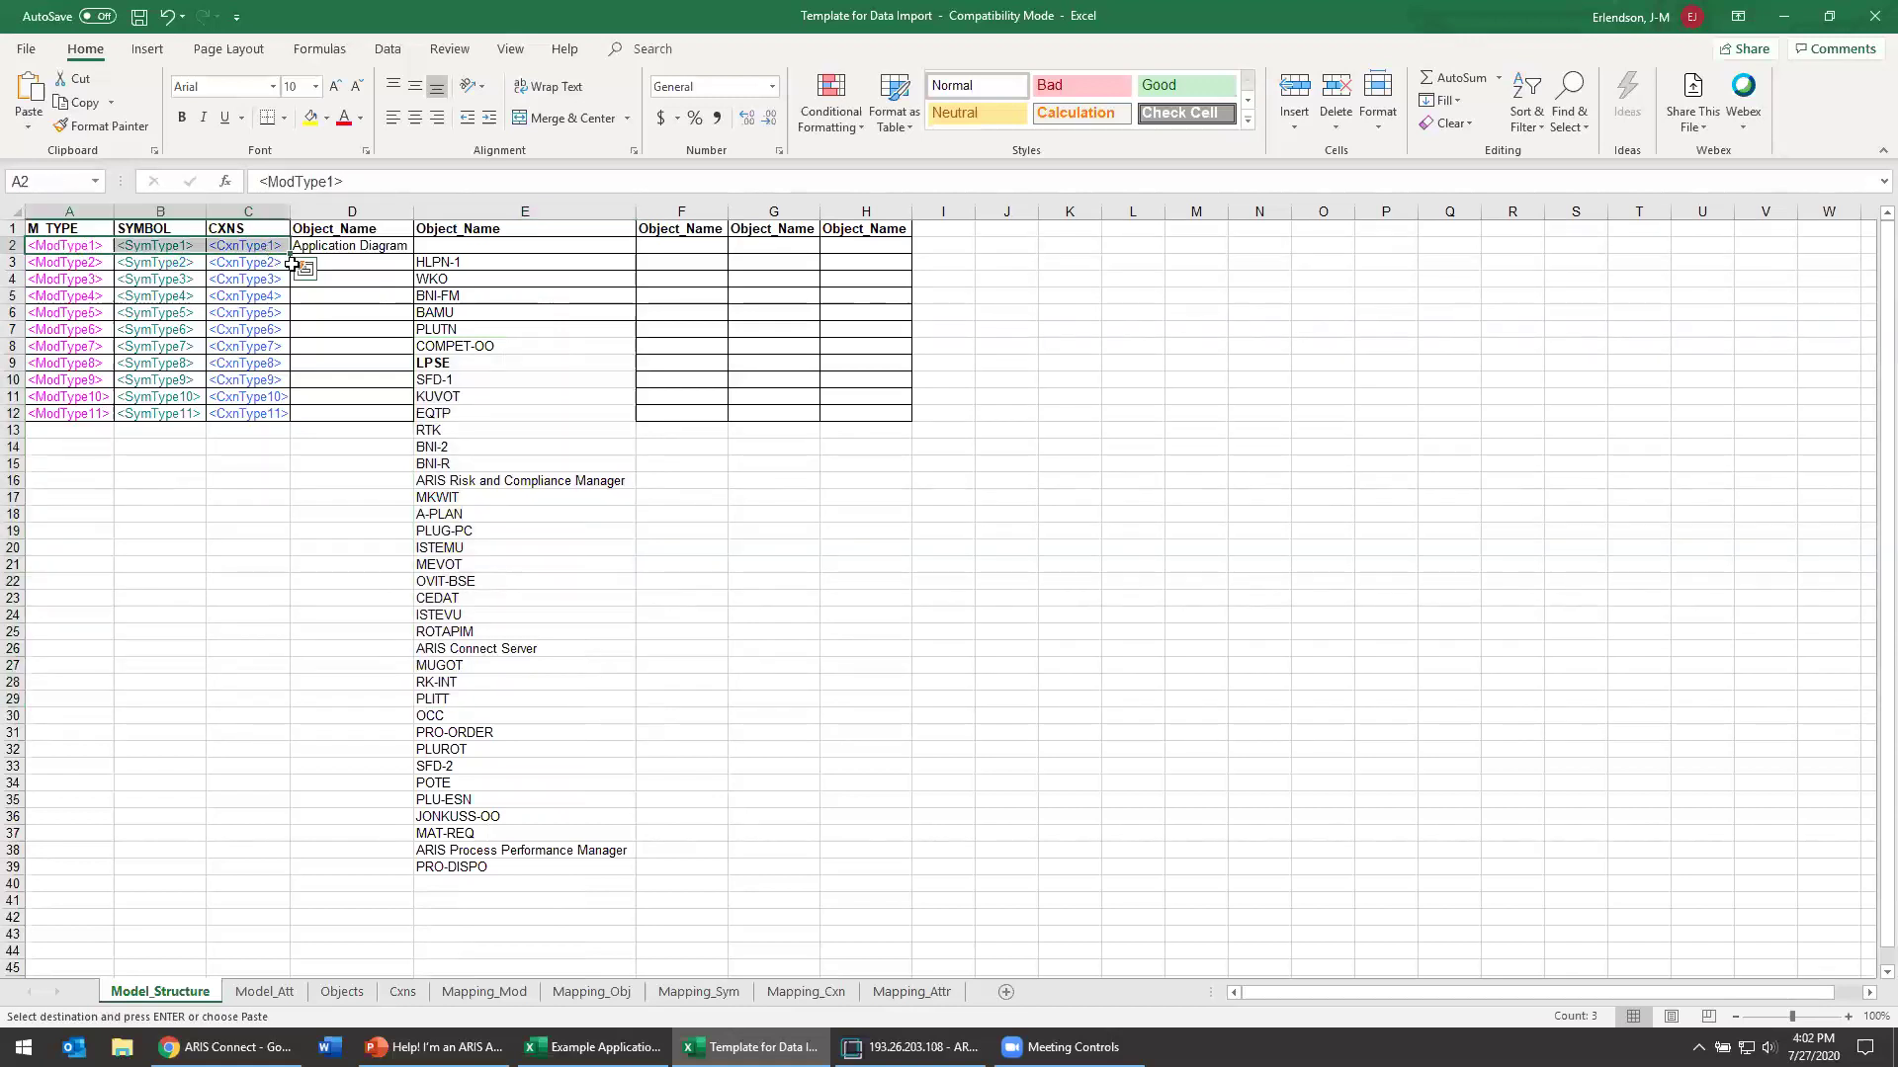
pyautogui.hotkey('ctrl', 'c')
pyautogui.moveTo(74, 262); pyautogui.dragTo(236, 874)
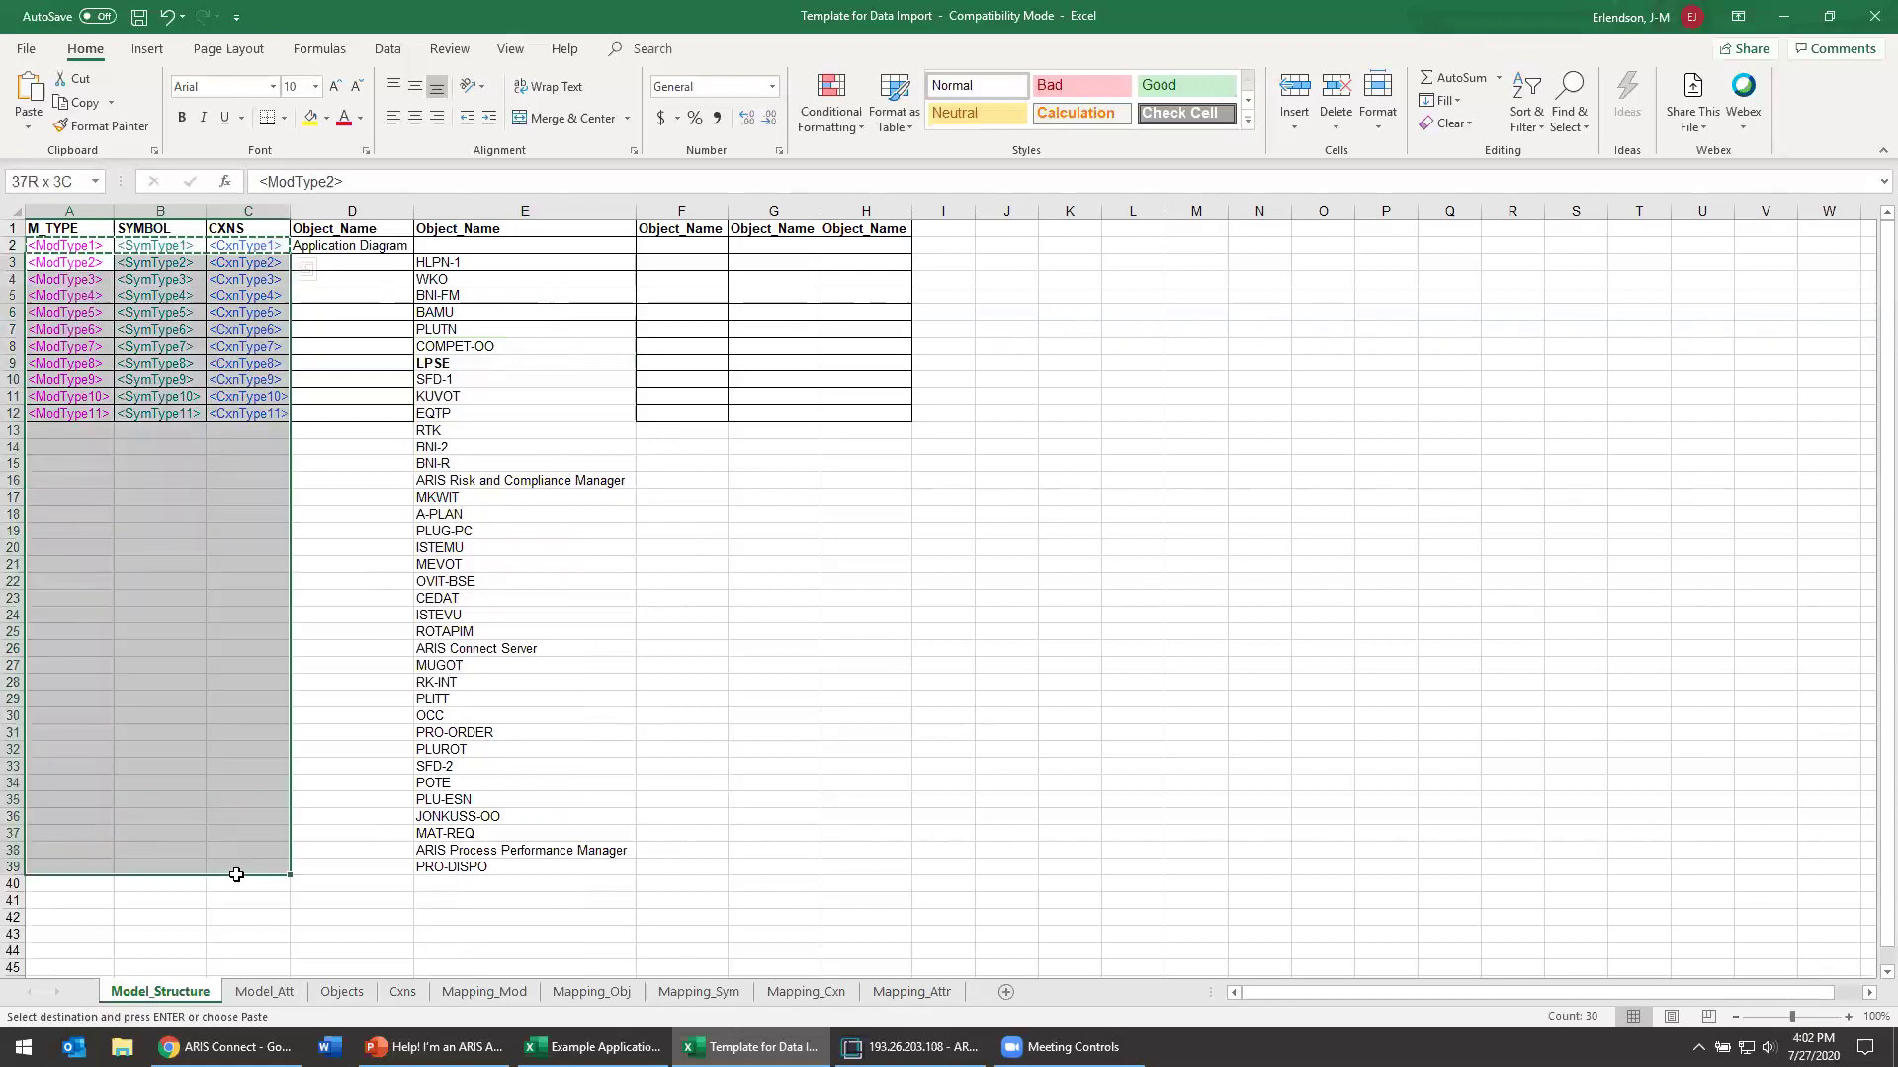
pyautogui.hotkey('ctrl', 'v')
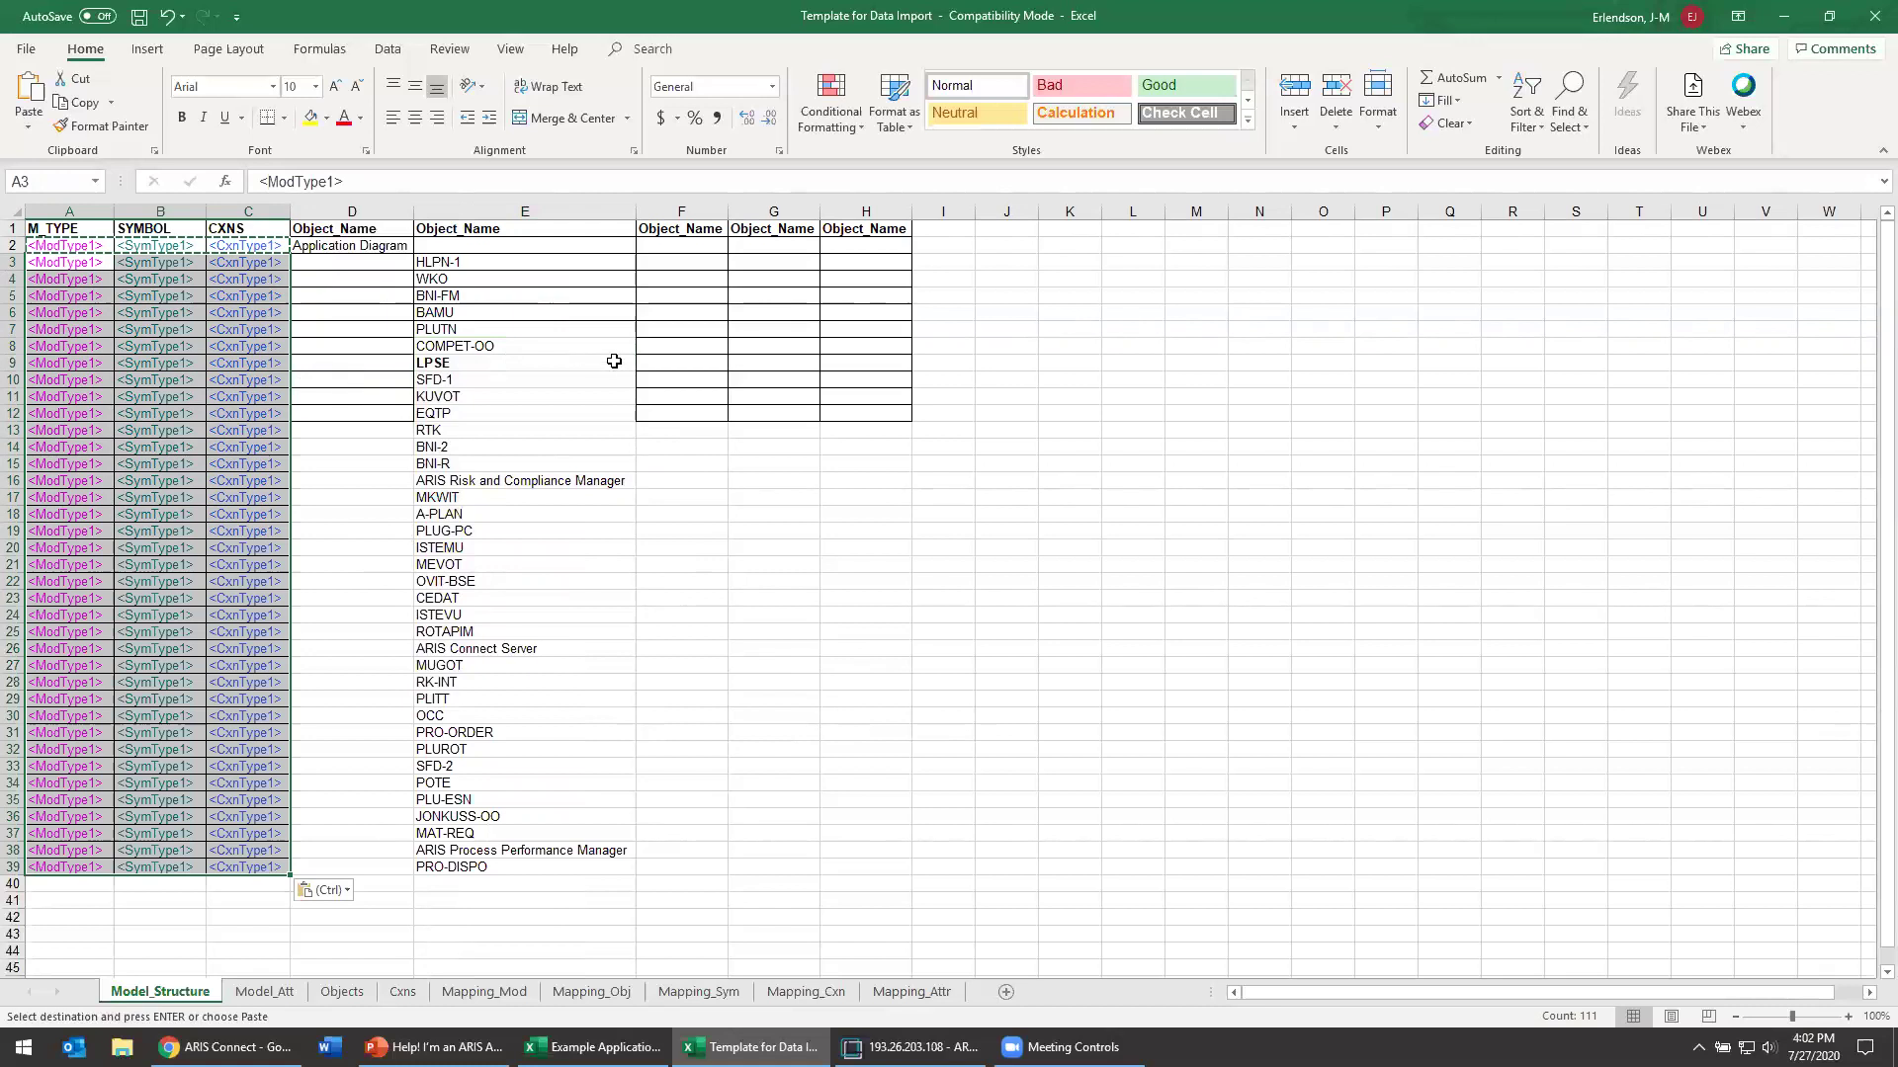
# Step: Save the template workbook and set its window aside
pyautogui.click(696, 430)
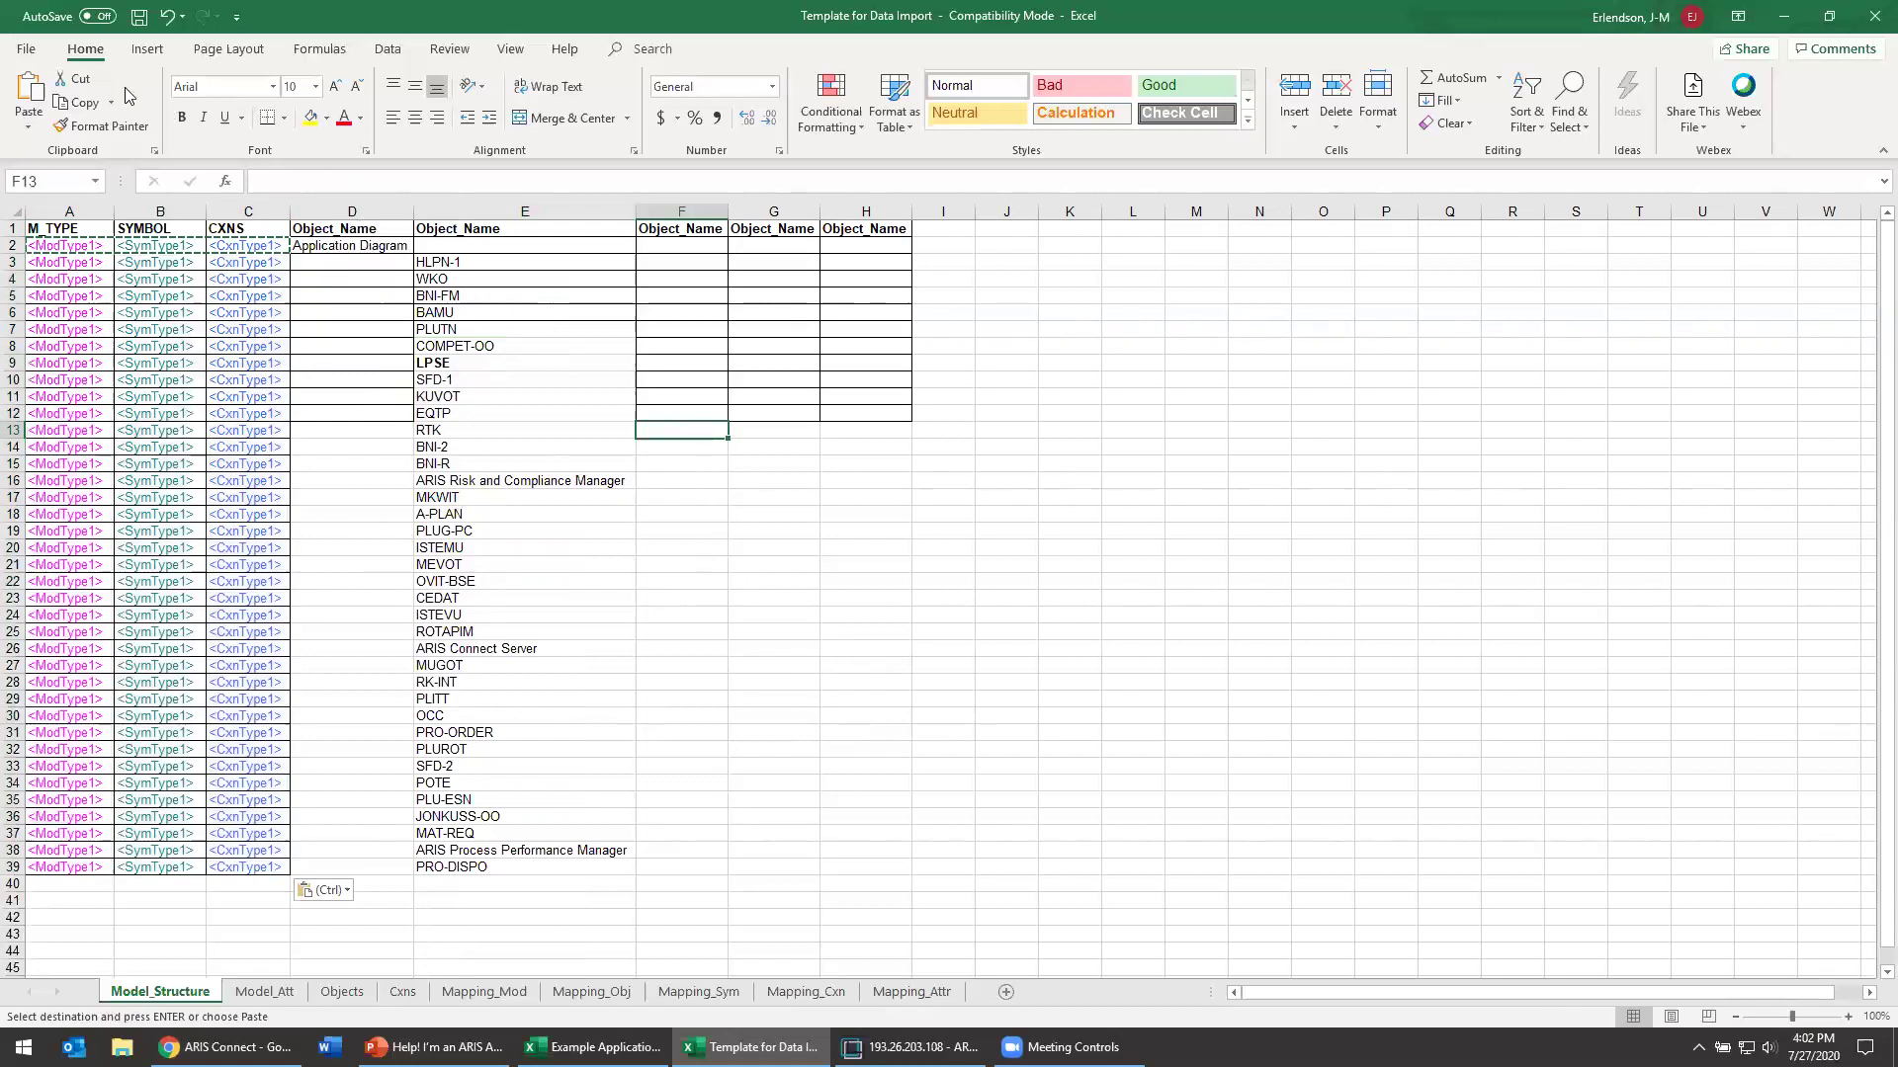
pyautogui.click(137, 20)
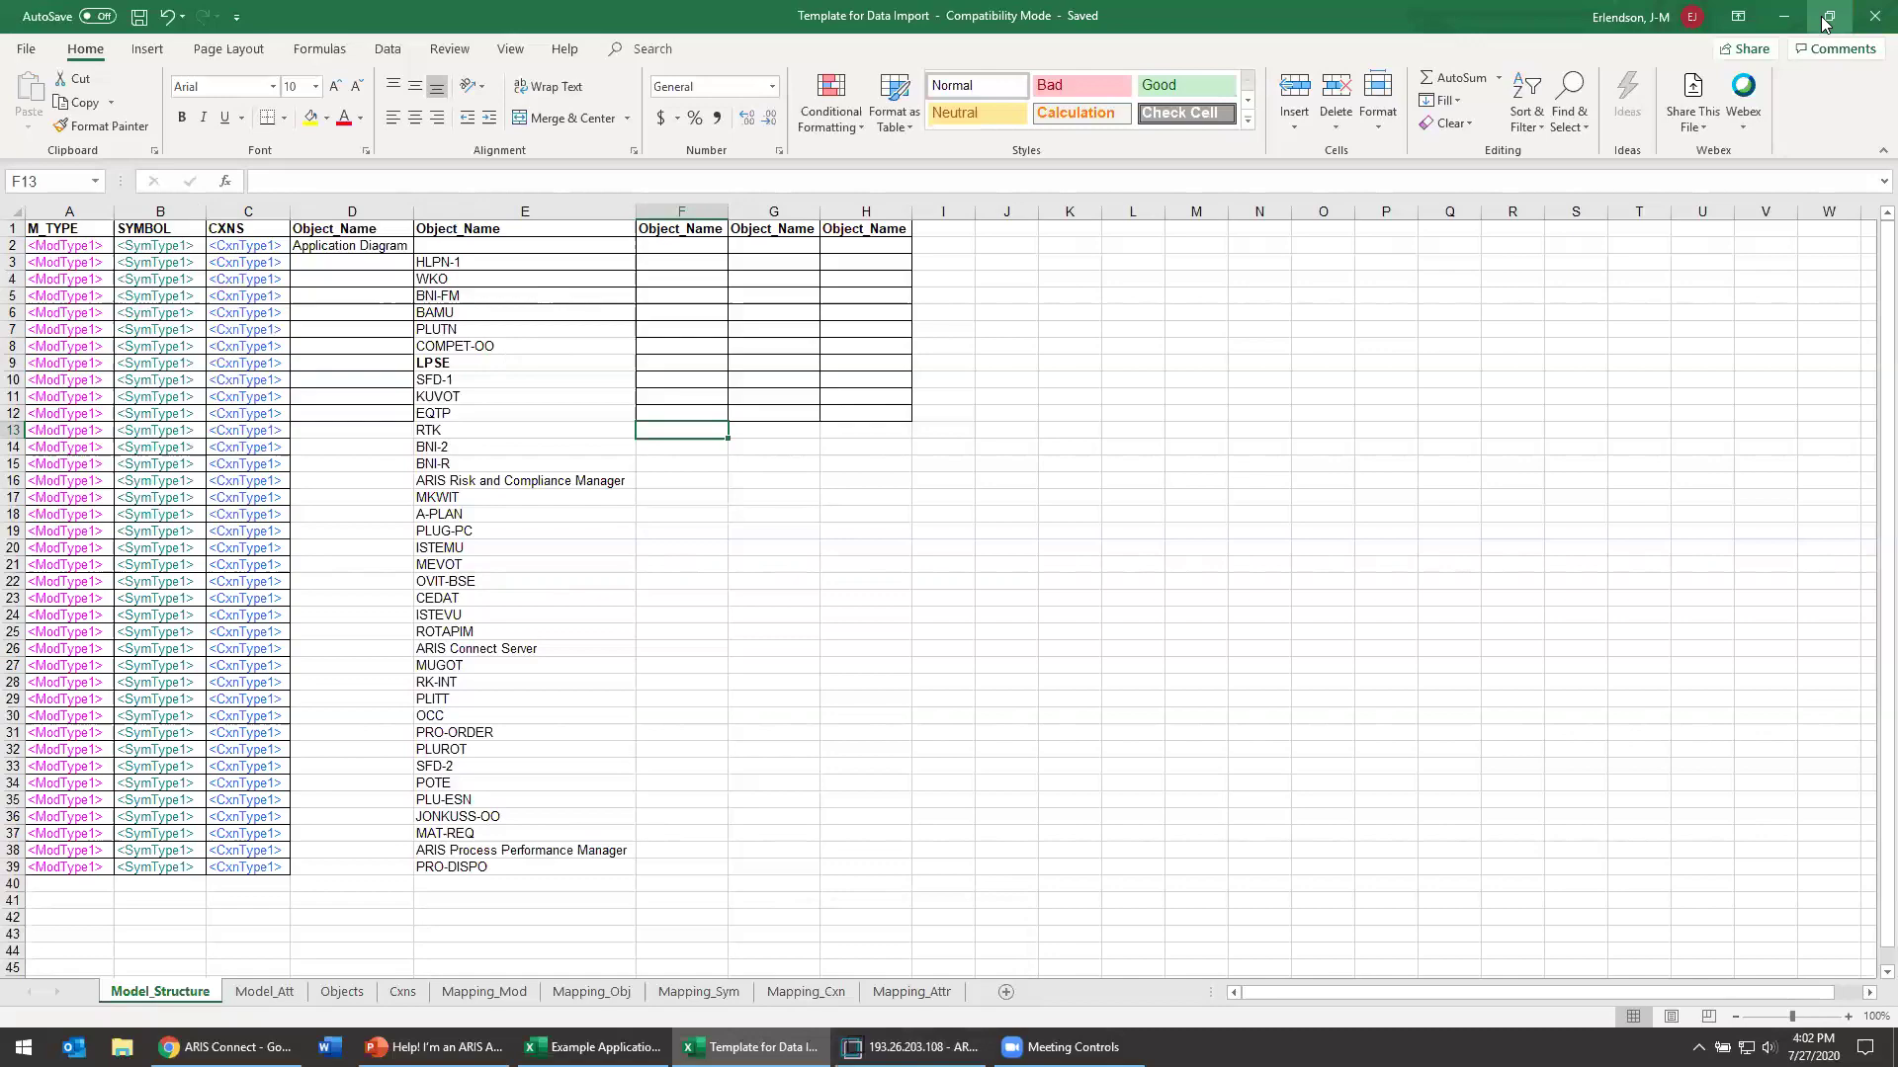
pyautogui.click(1783, 16)
# Step: Run Evaluate > Start report on 1. Library's 1.2 Applications group and choose Import data in Excel format
pyautogui.click(1783, 16)
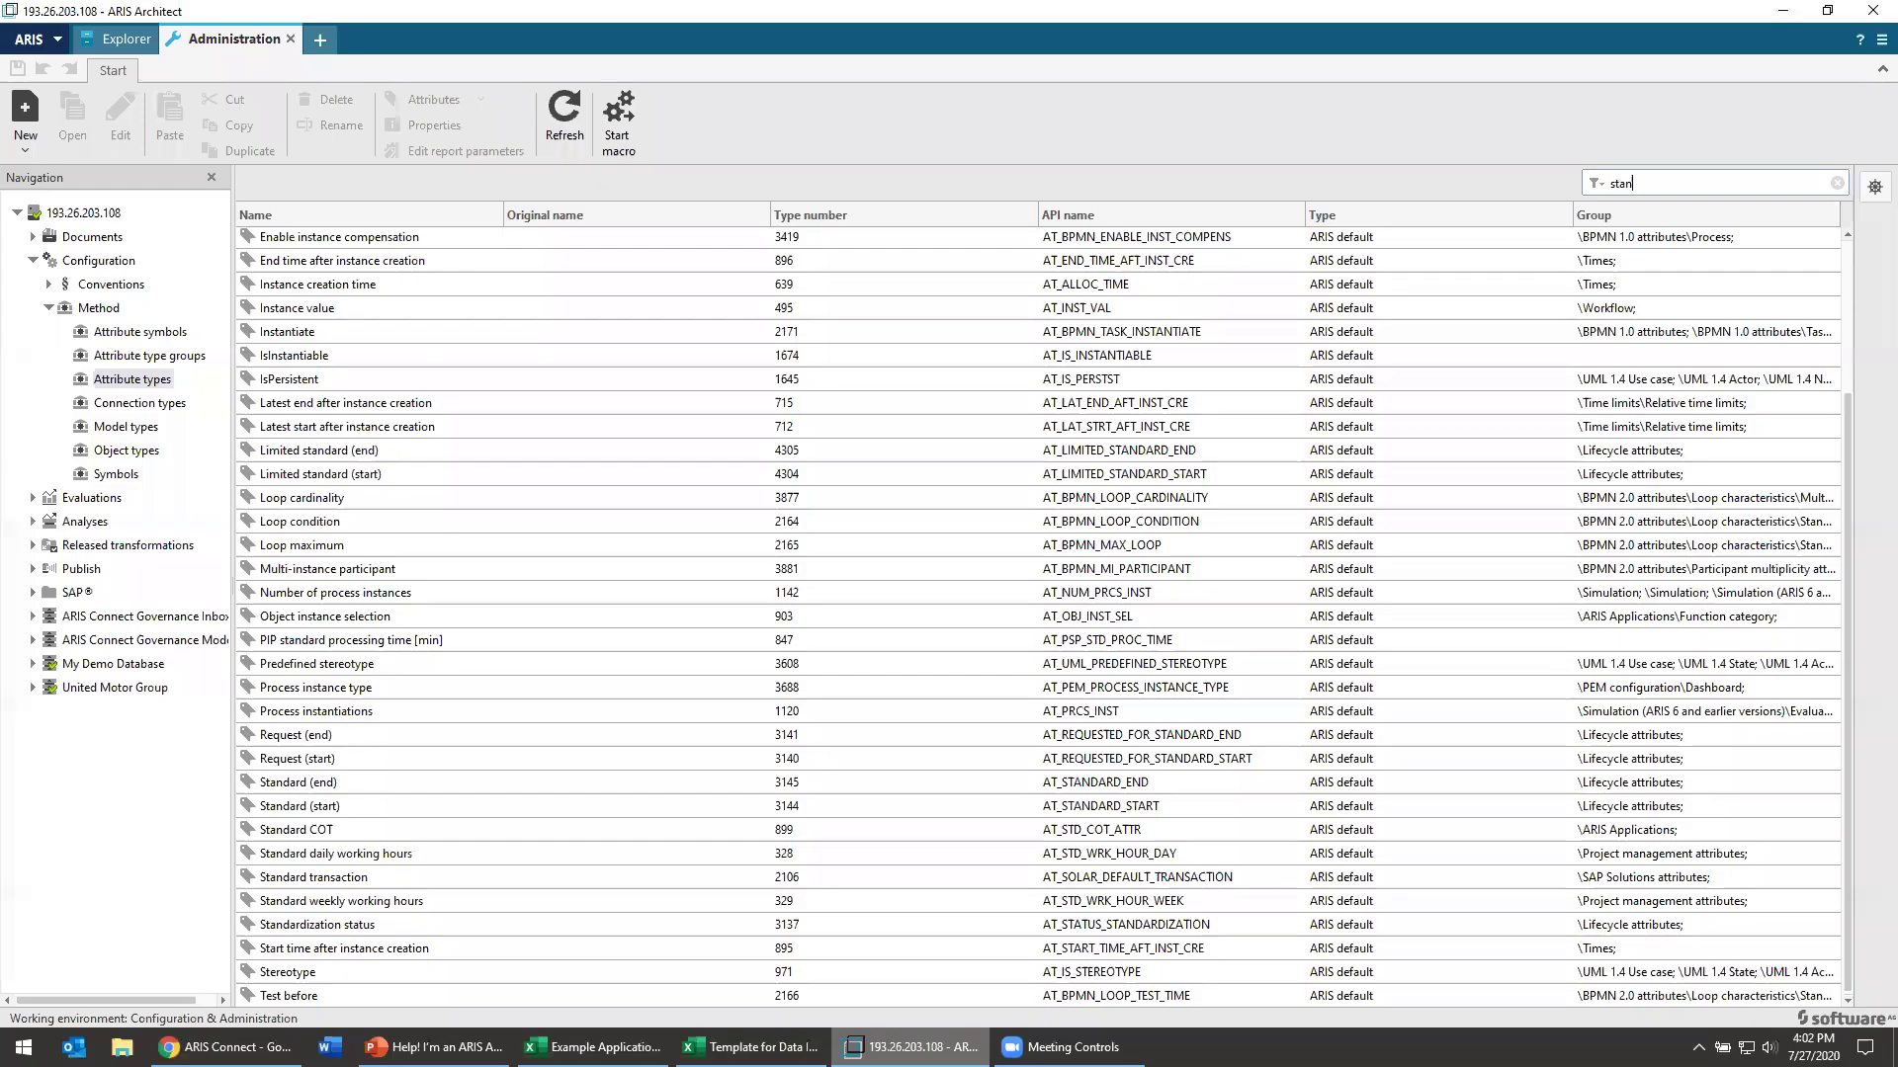
pyautogui.click(292, 40)
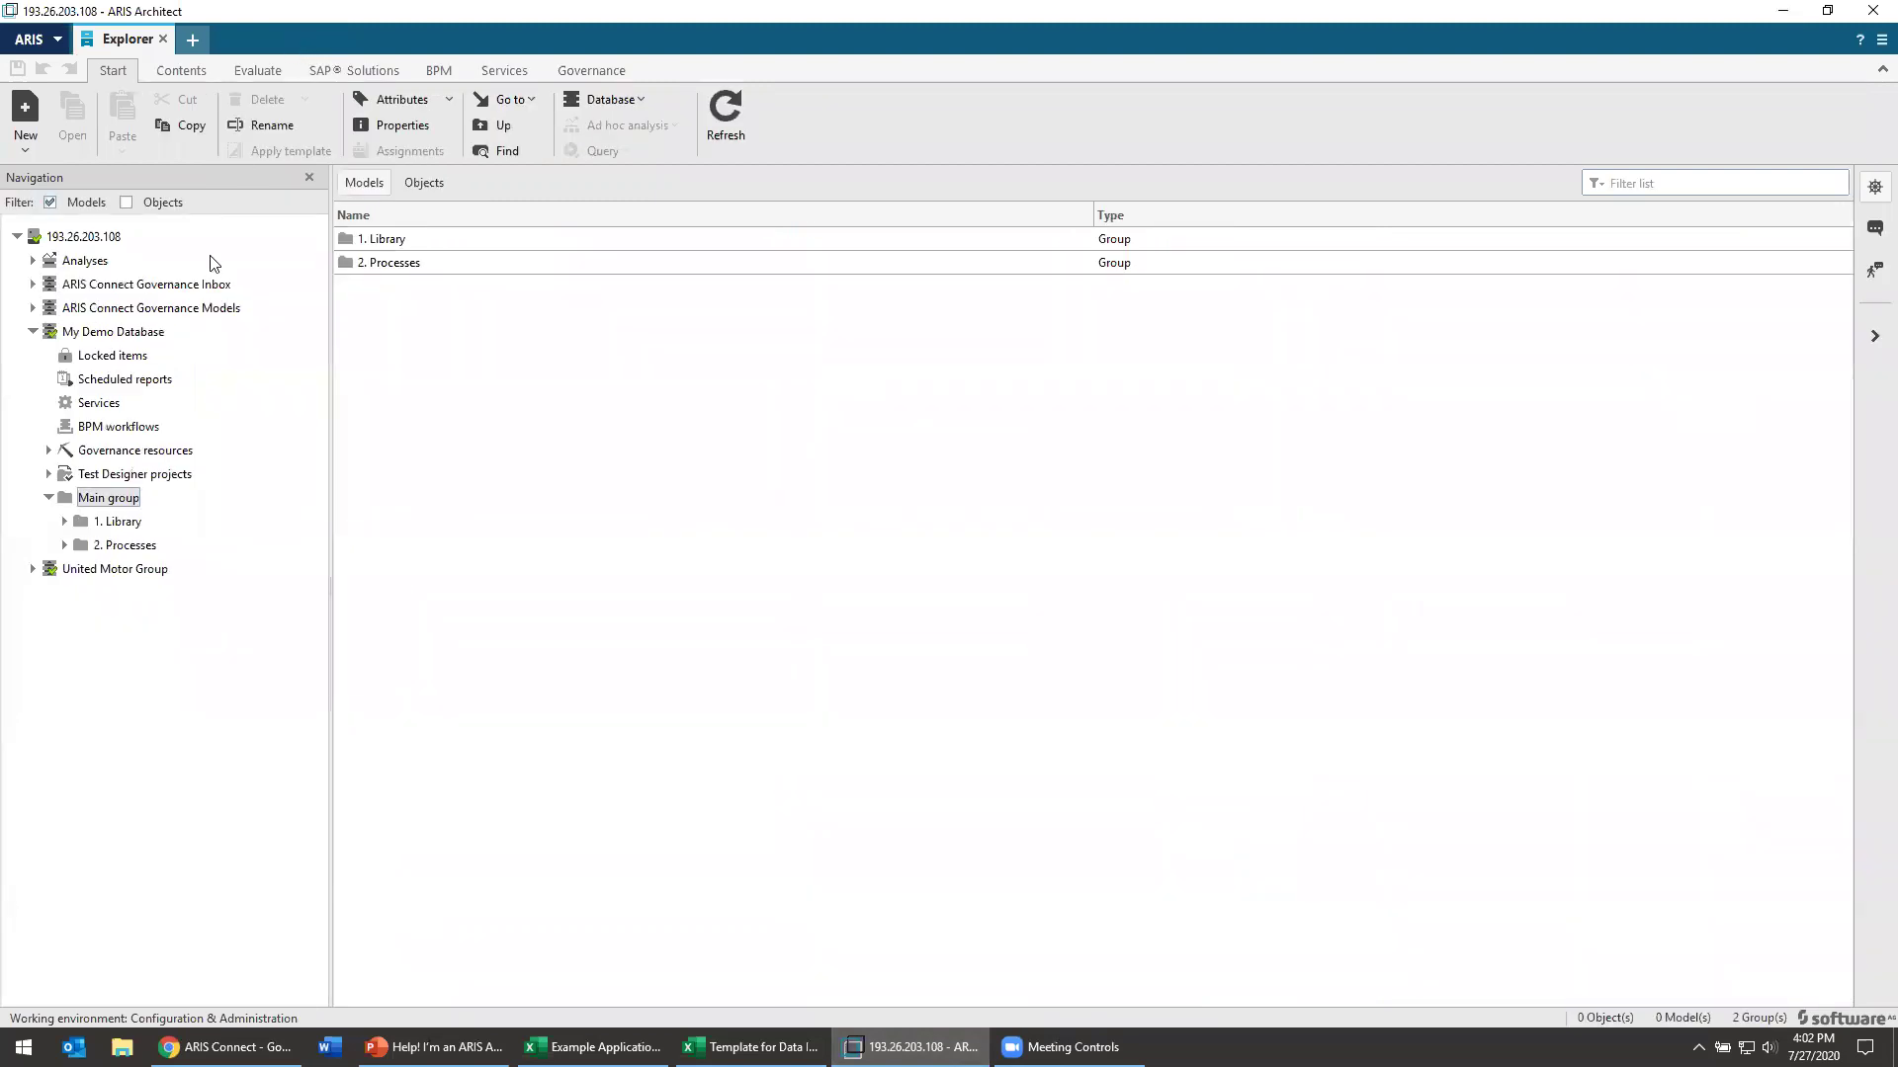
pyautogui.click(64, 522)
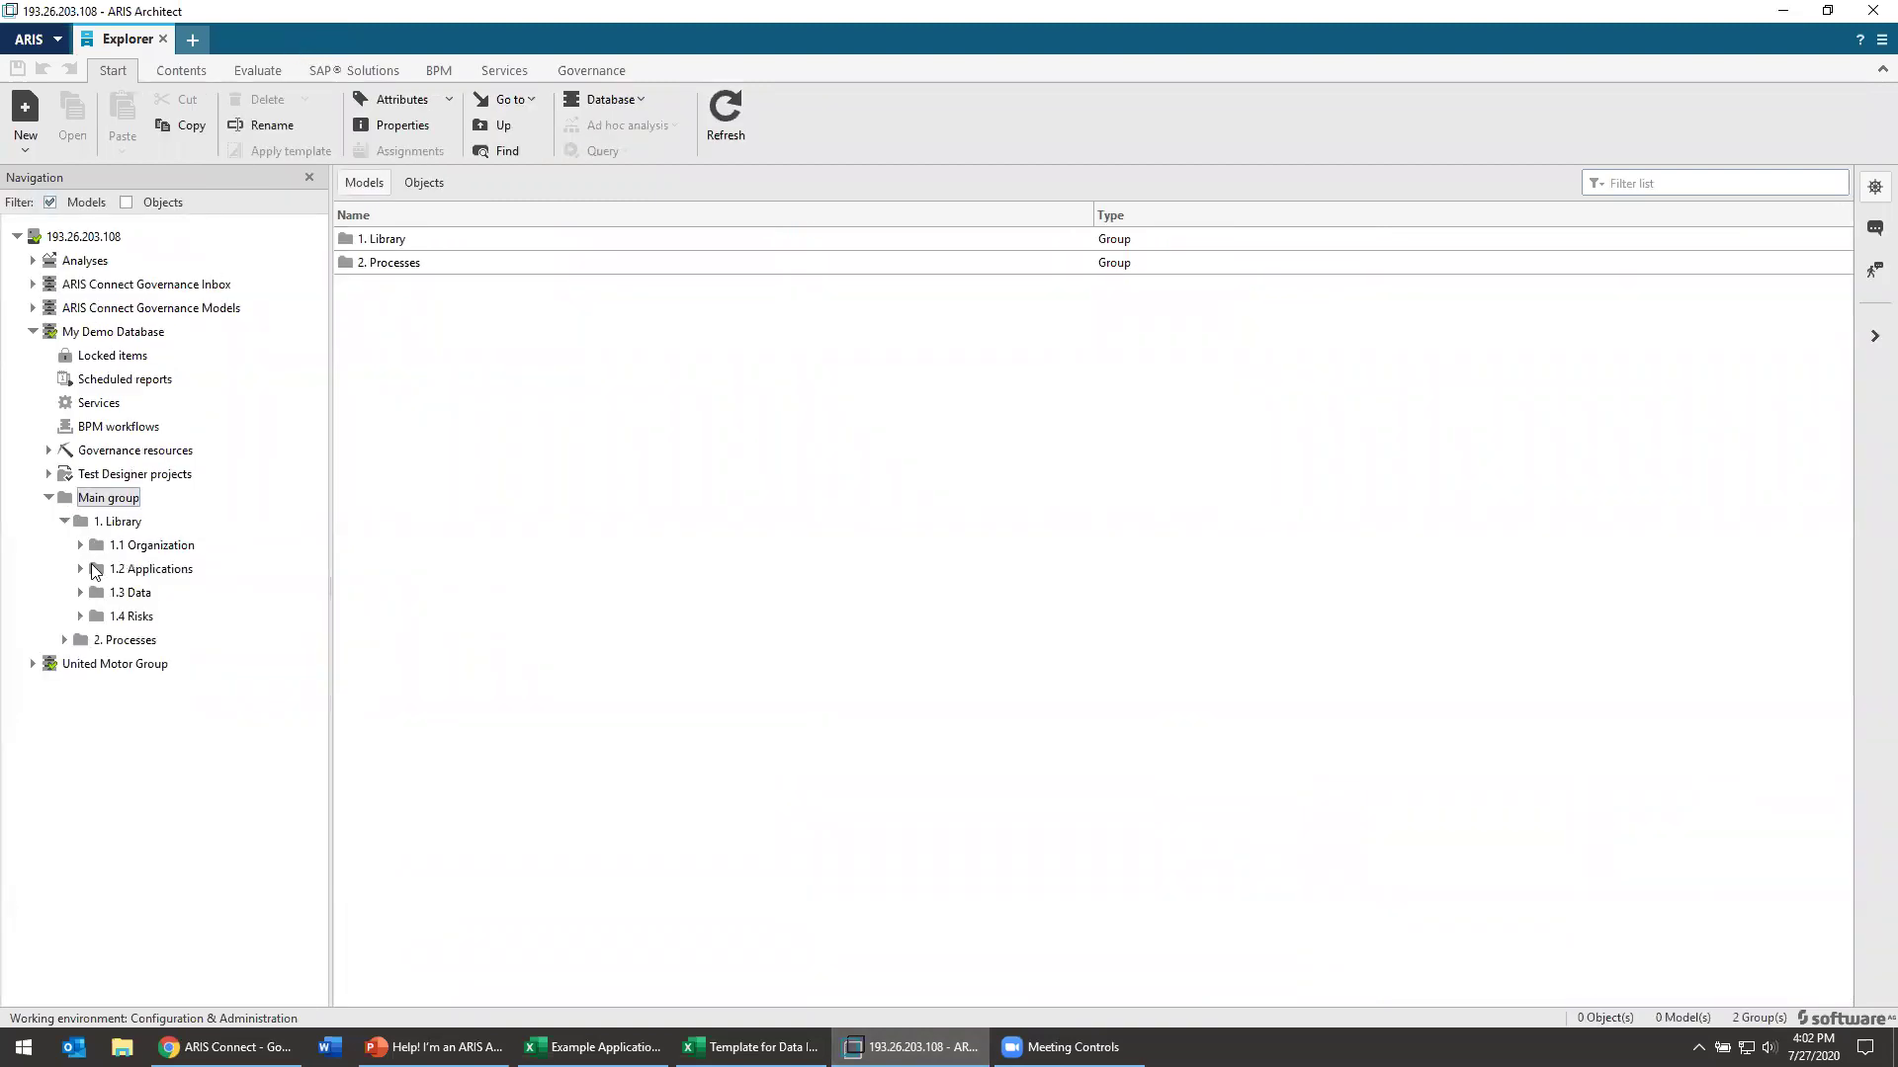
pyautogui.rightClick(123, 571)
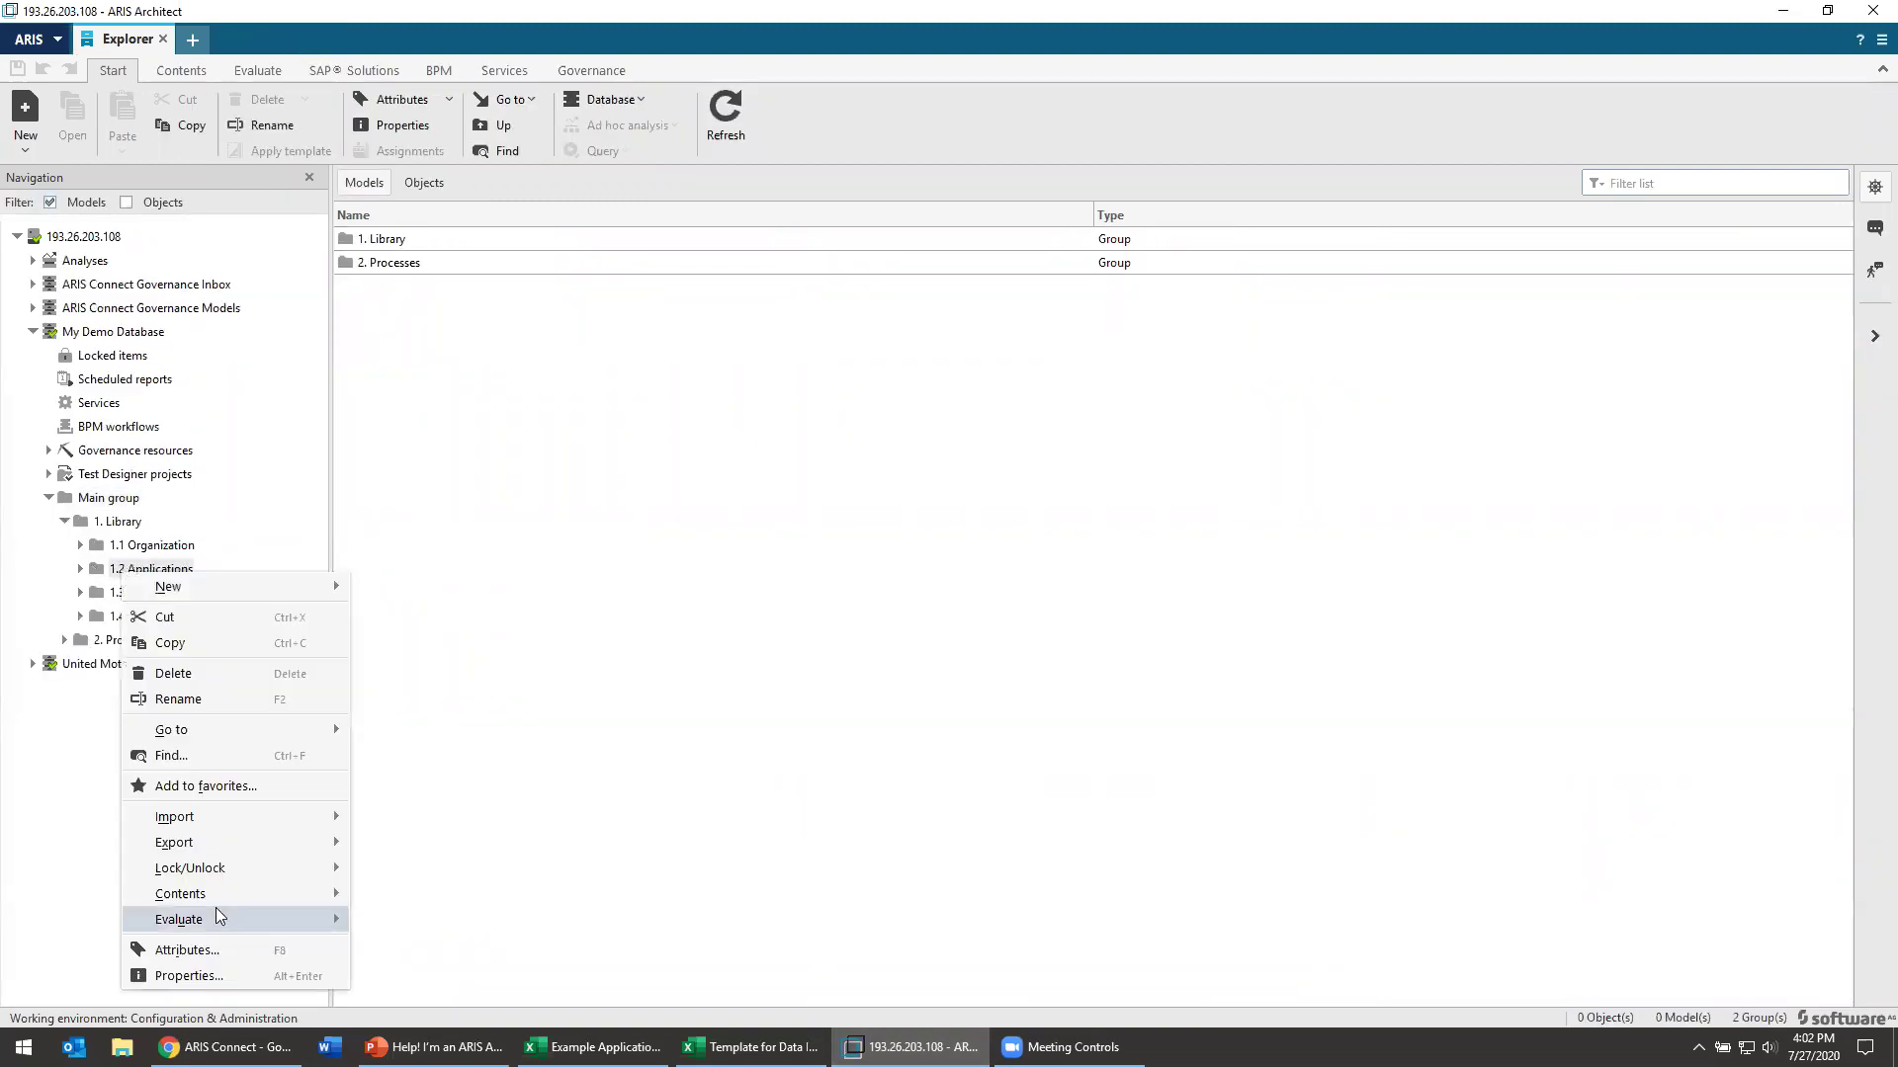
pyautogui.moveTo(237, 919)
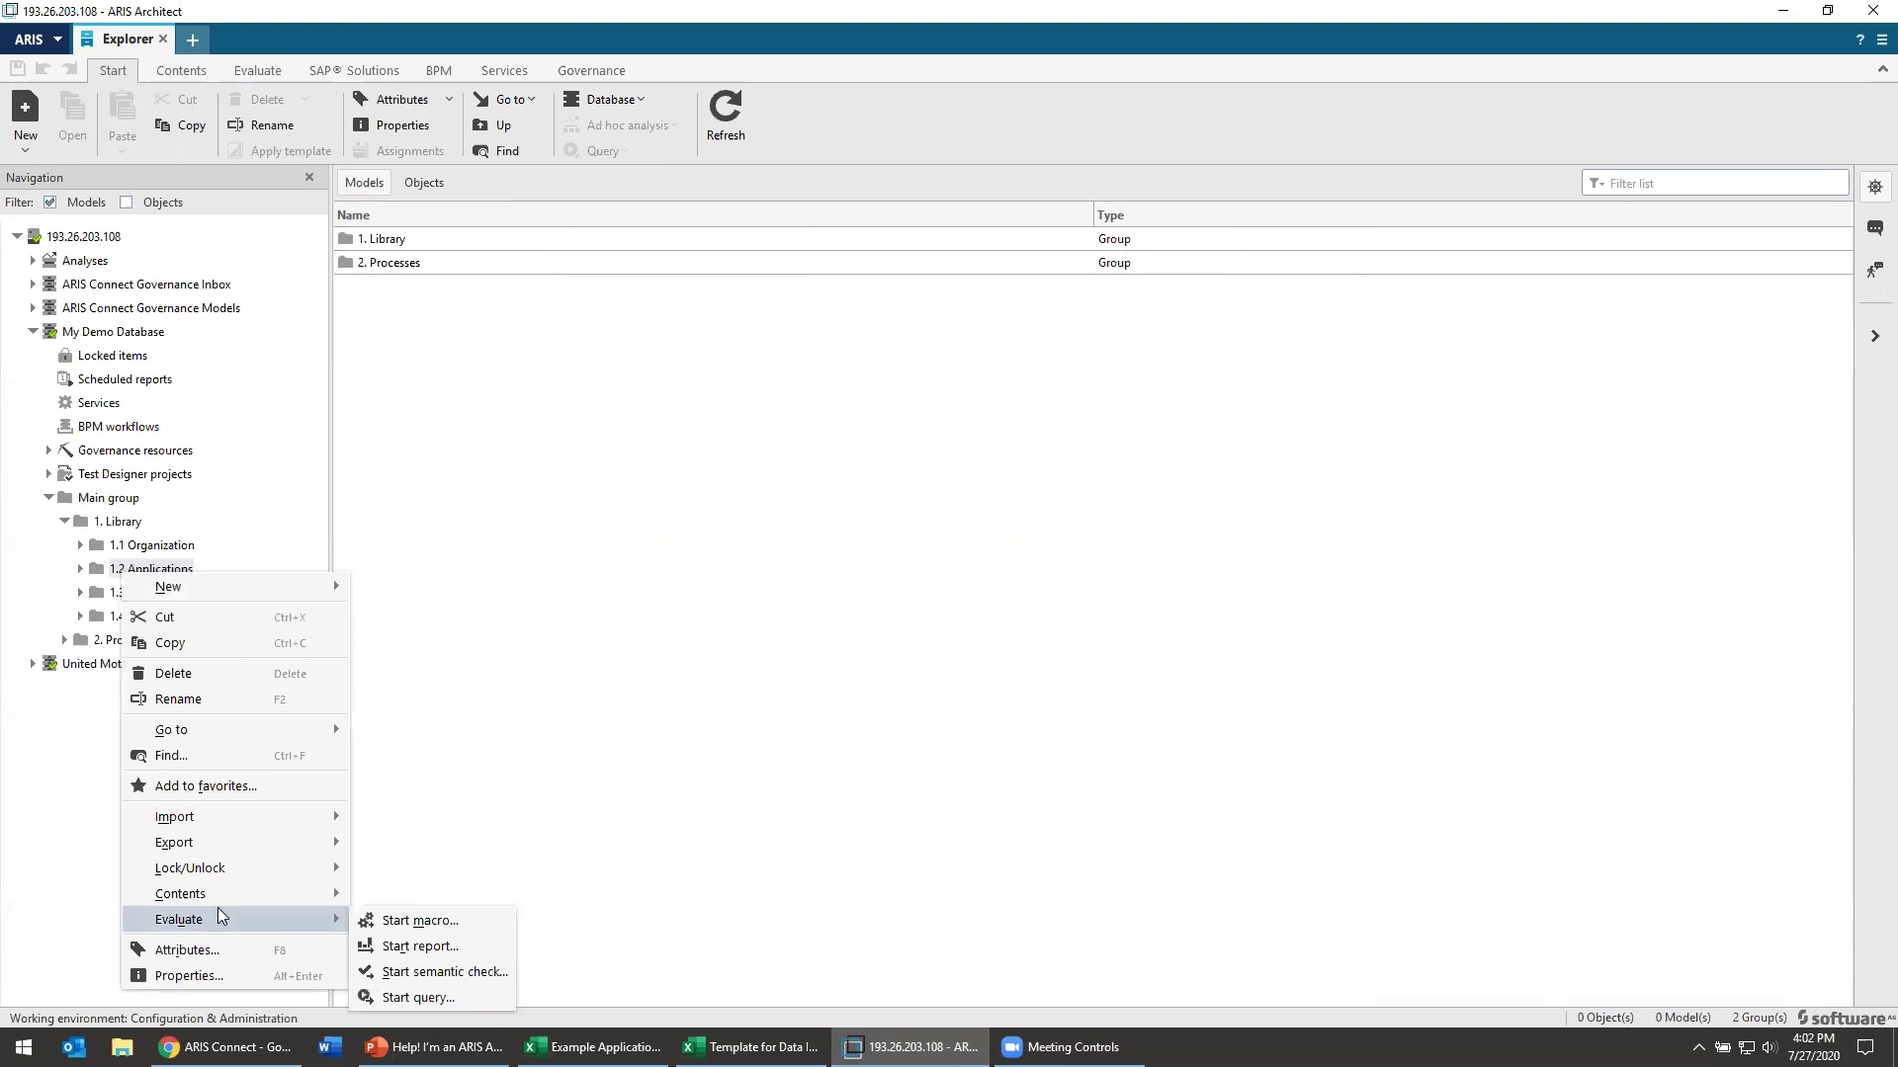
pyautogui.click(542, 778)
pyautogui.scroll(-3, 1097, 453)
pyautogui.click(1041, 464)
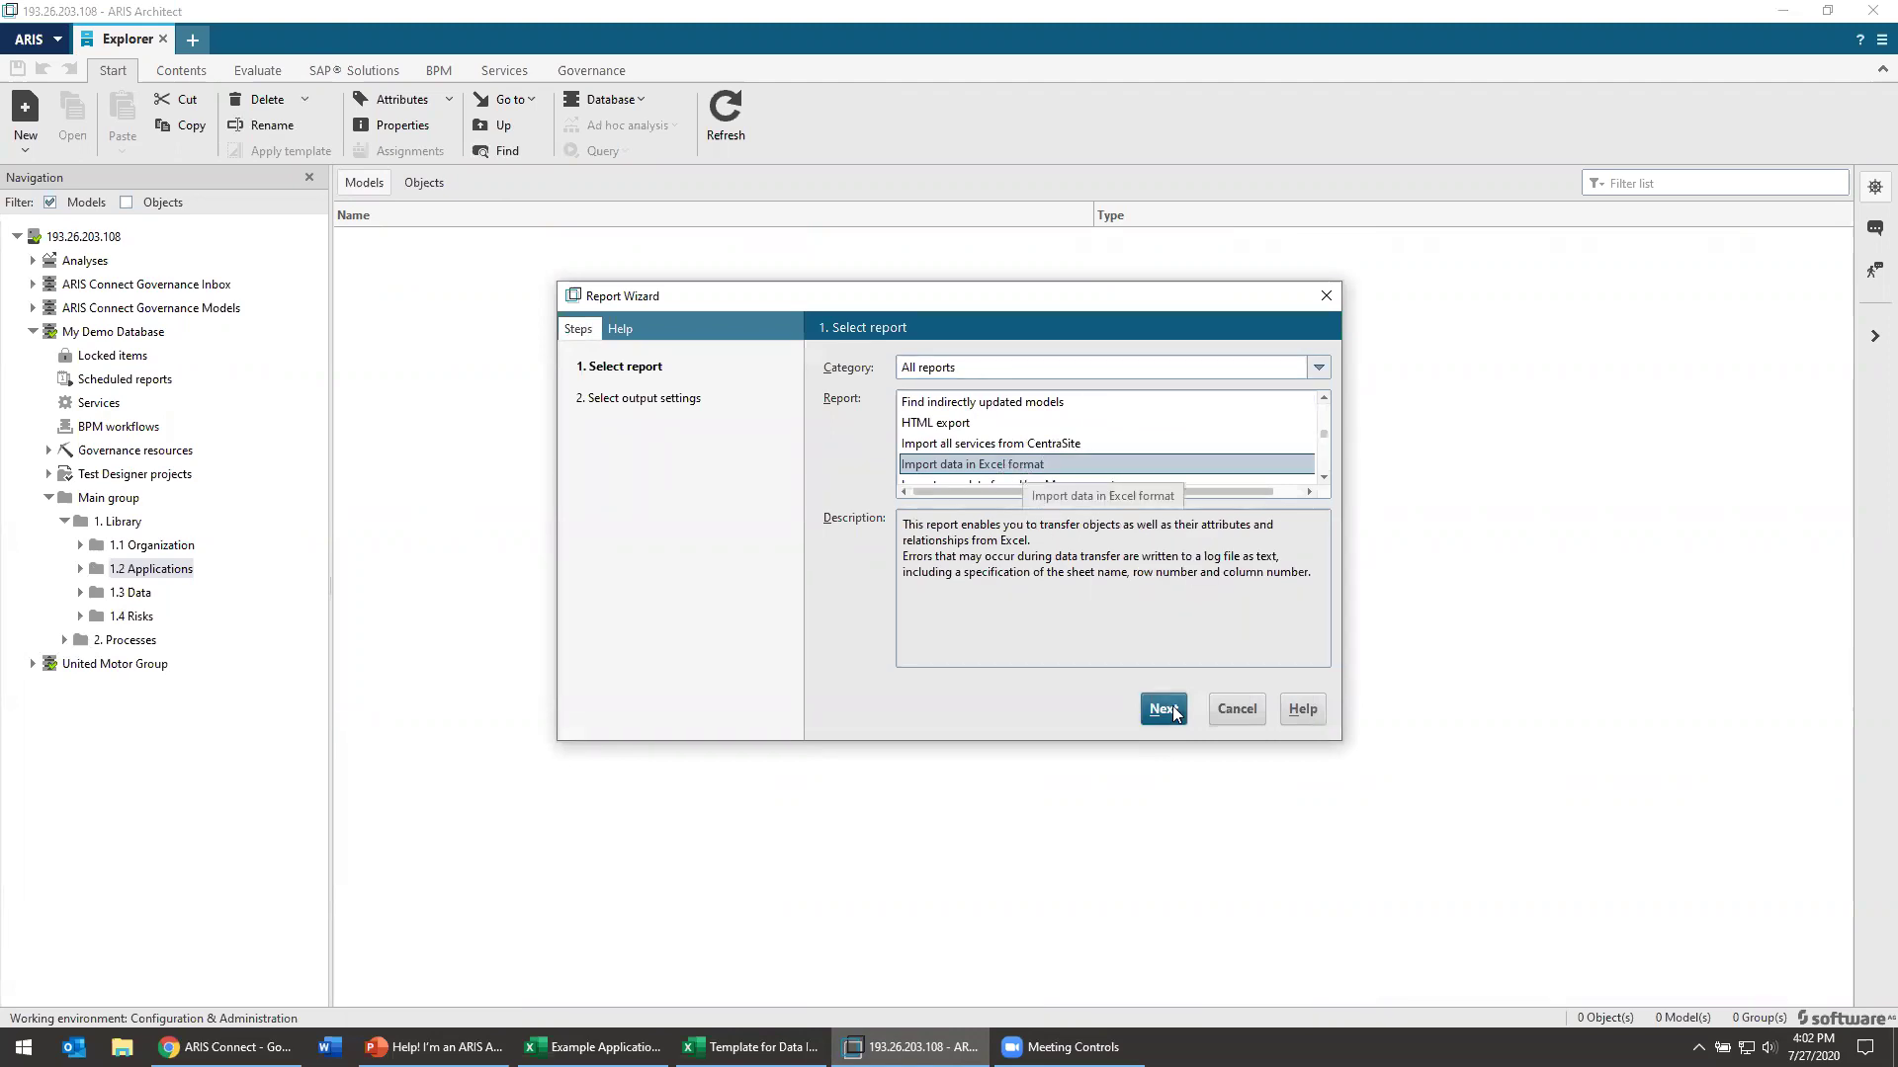
# Step: Finish the Report Wizard and accept automatic creation of assignments
pyautogui.click(1163, 709)
pyautogui.click(1171, 710)
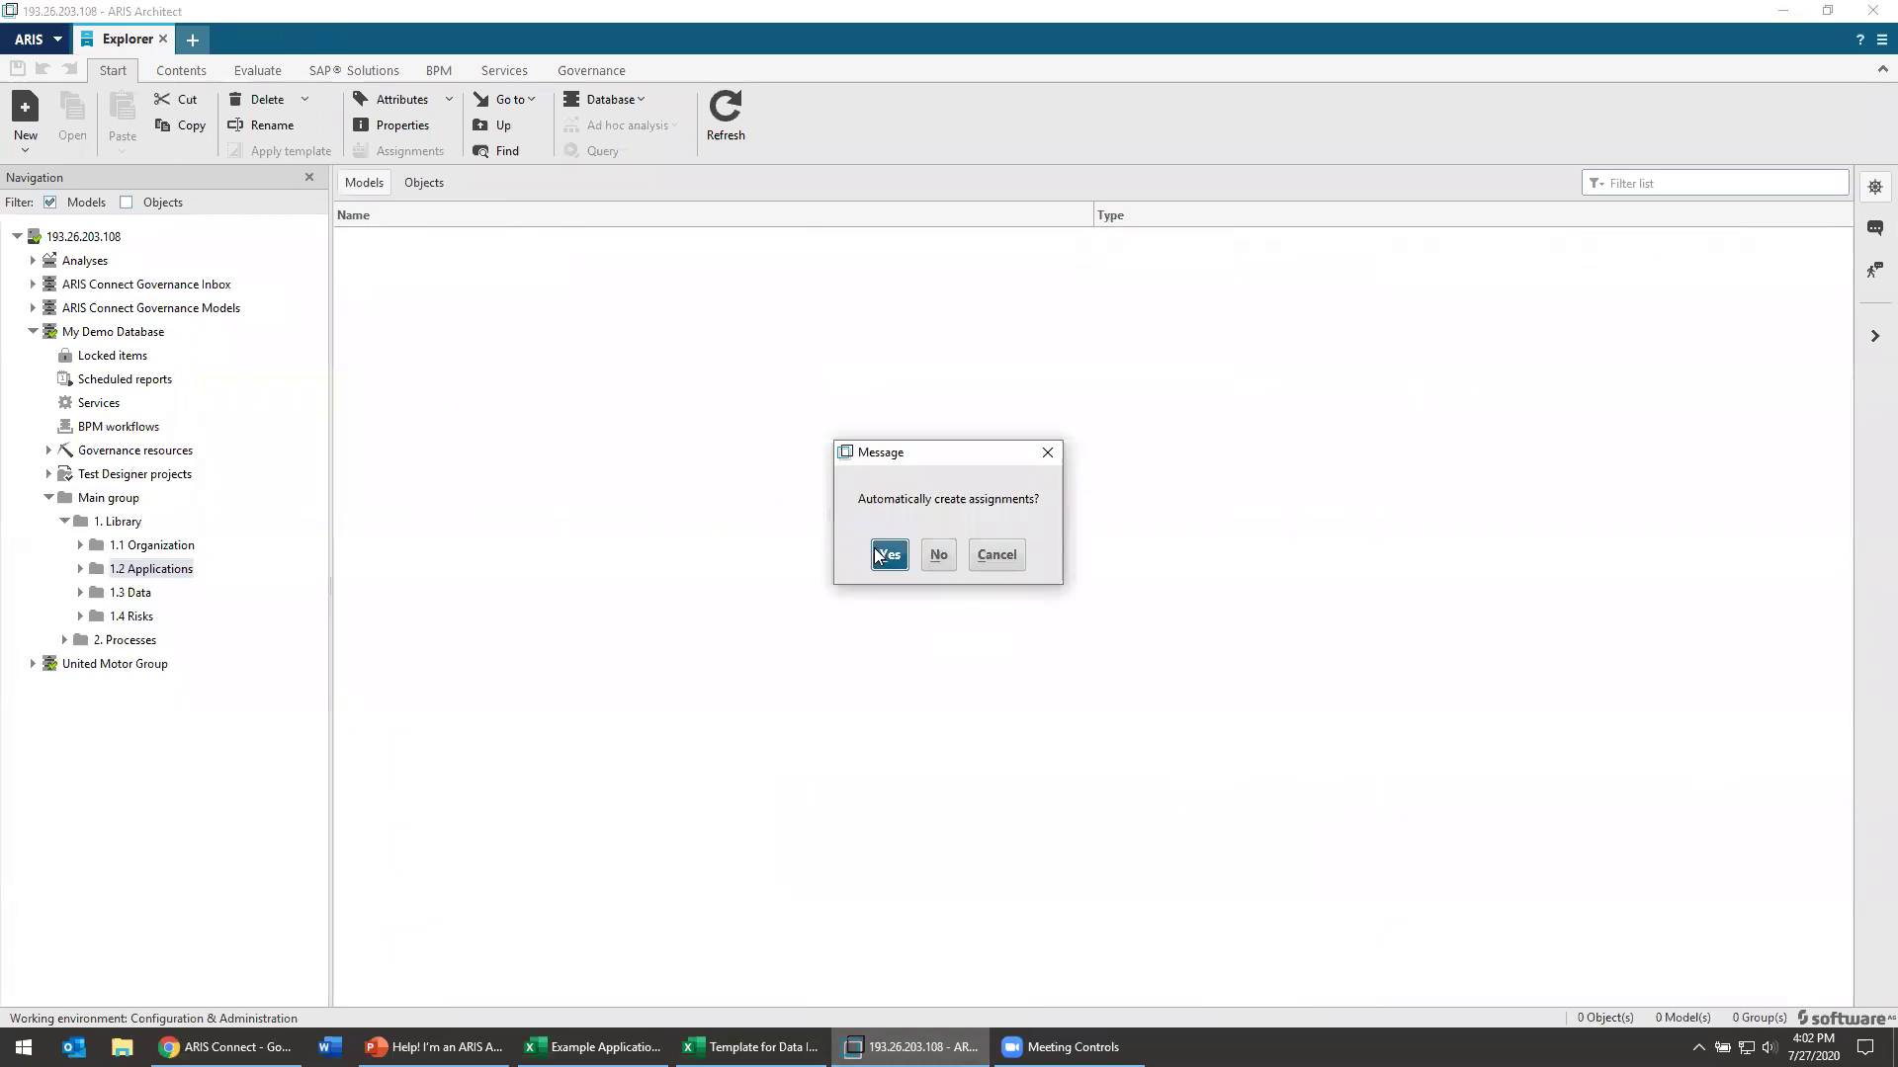
pyautogui.click(889, 555)
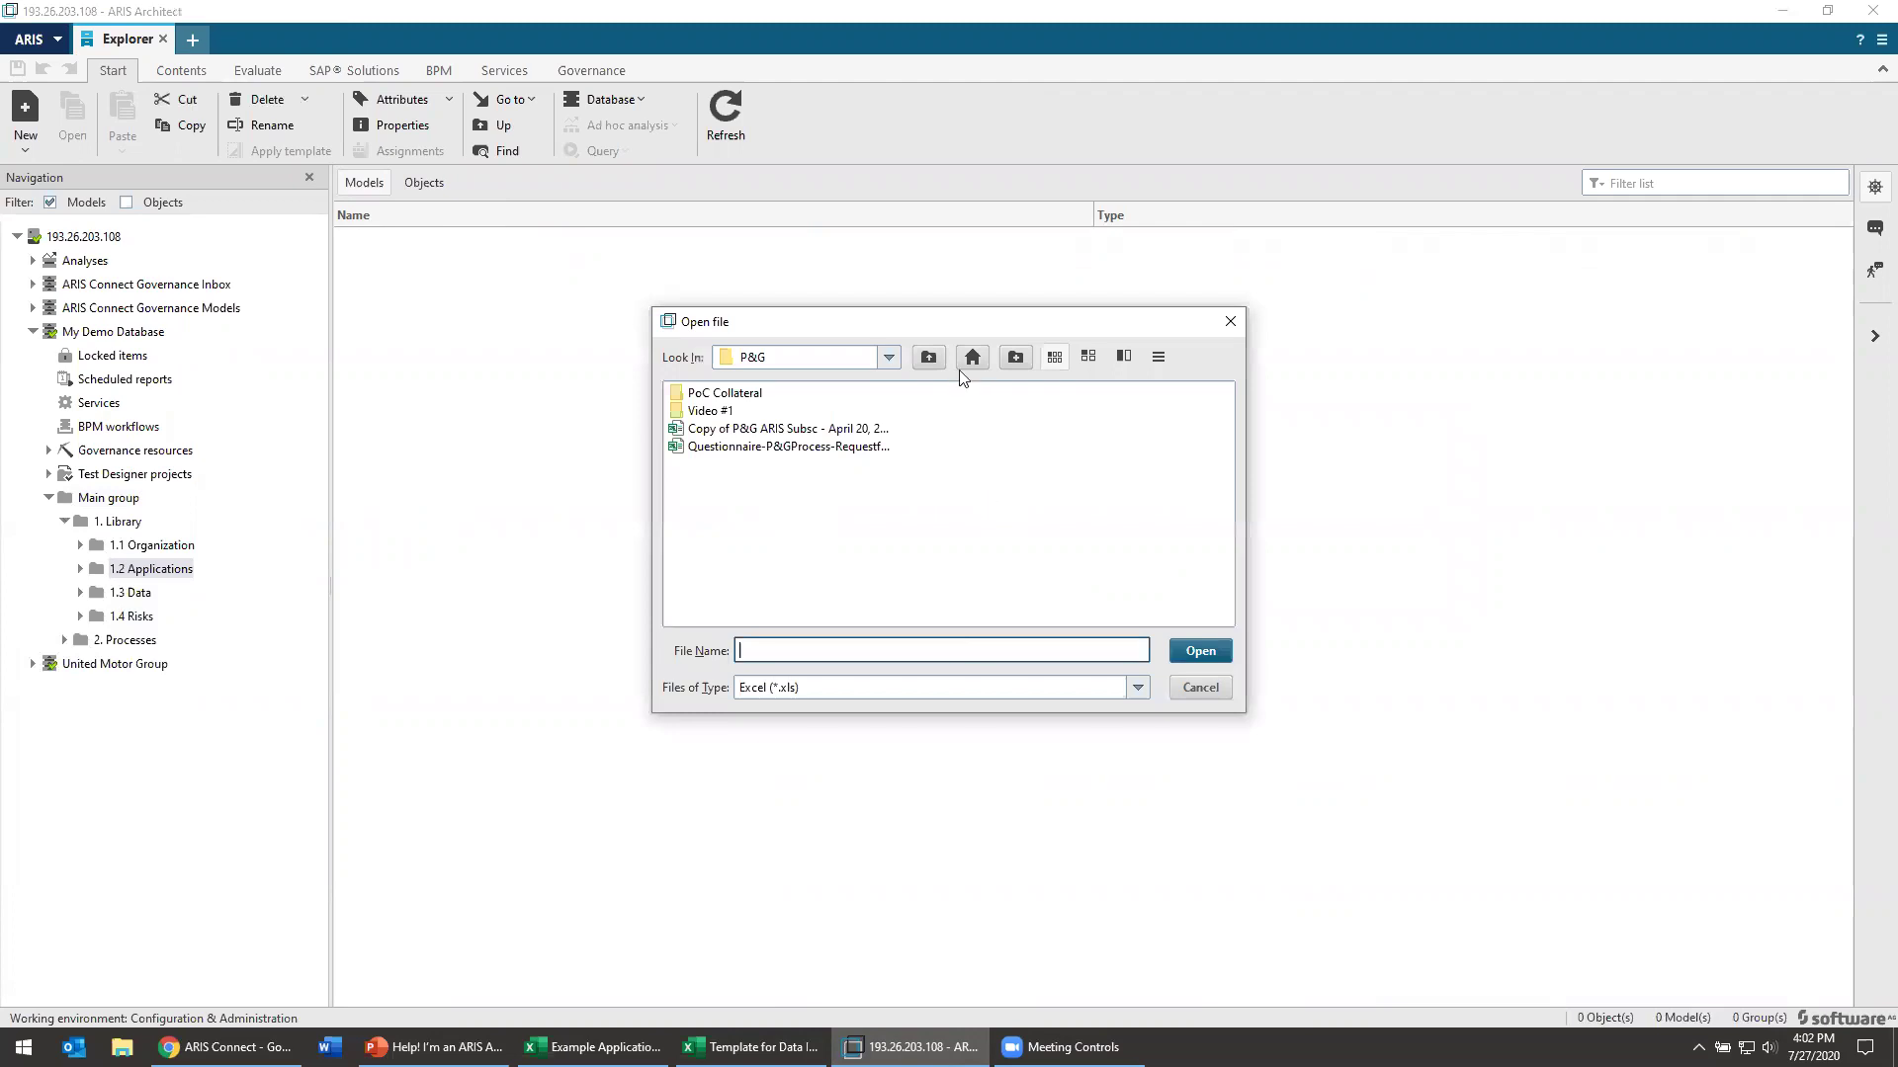
# Step: In the file browser, navigate to Documents and into the _Admin Files folder
pyautogui.click(841, 360)
pyautogui.click(807, 397)
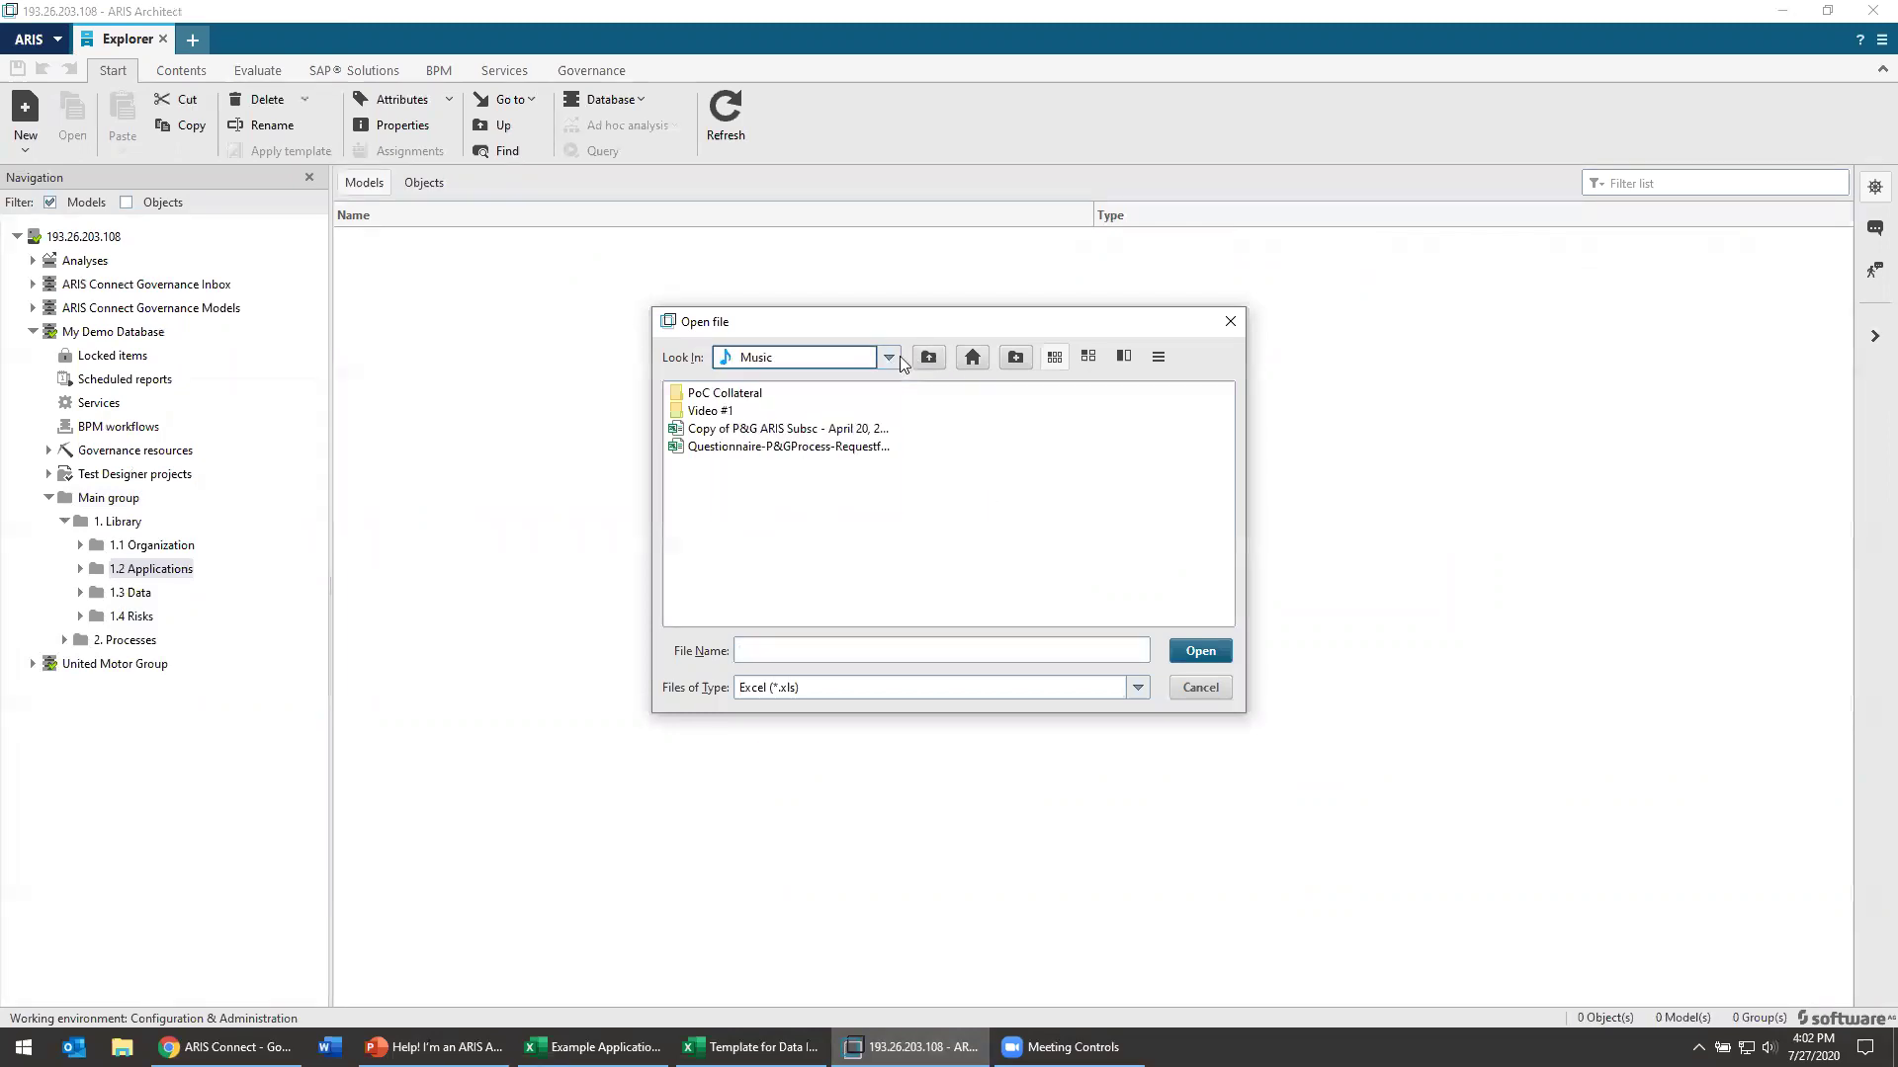
pyautogui.click(888, 357)
pyautogui.scroll(2, 838, 396)
pyautogui.scroll(-2, 838, 398)
pyautogui.scroll(1, 842, 403)
pyautogui.scroll(1, 842, 403)
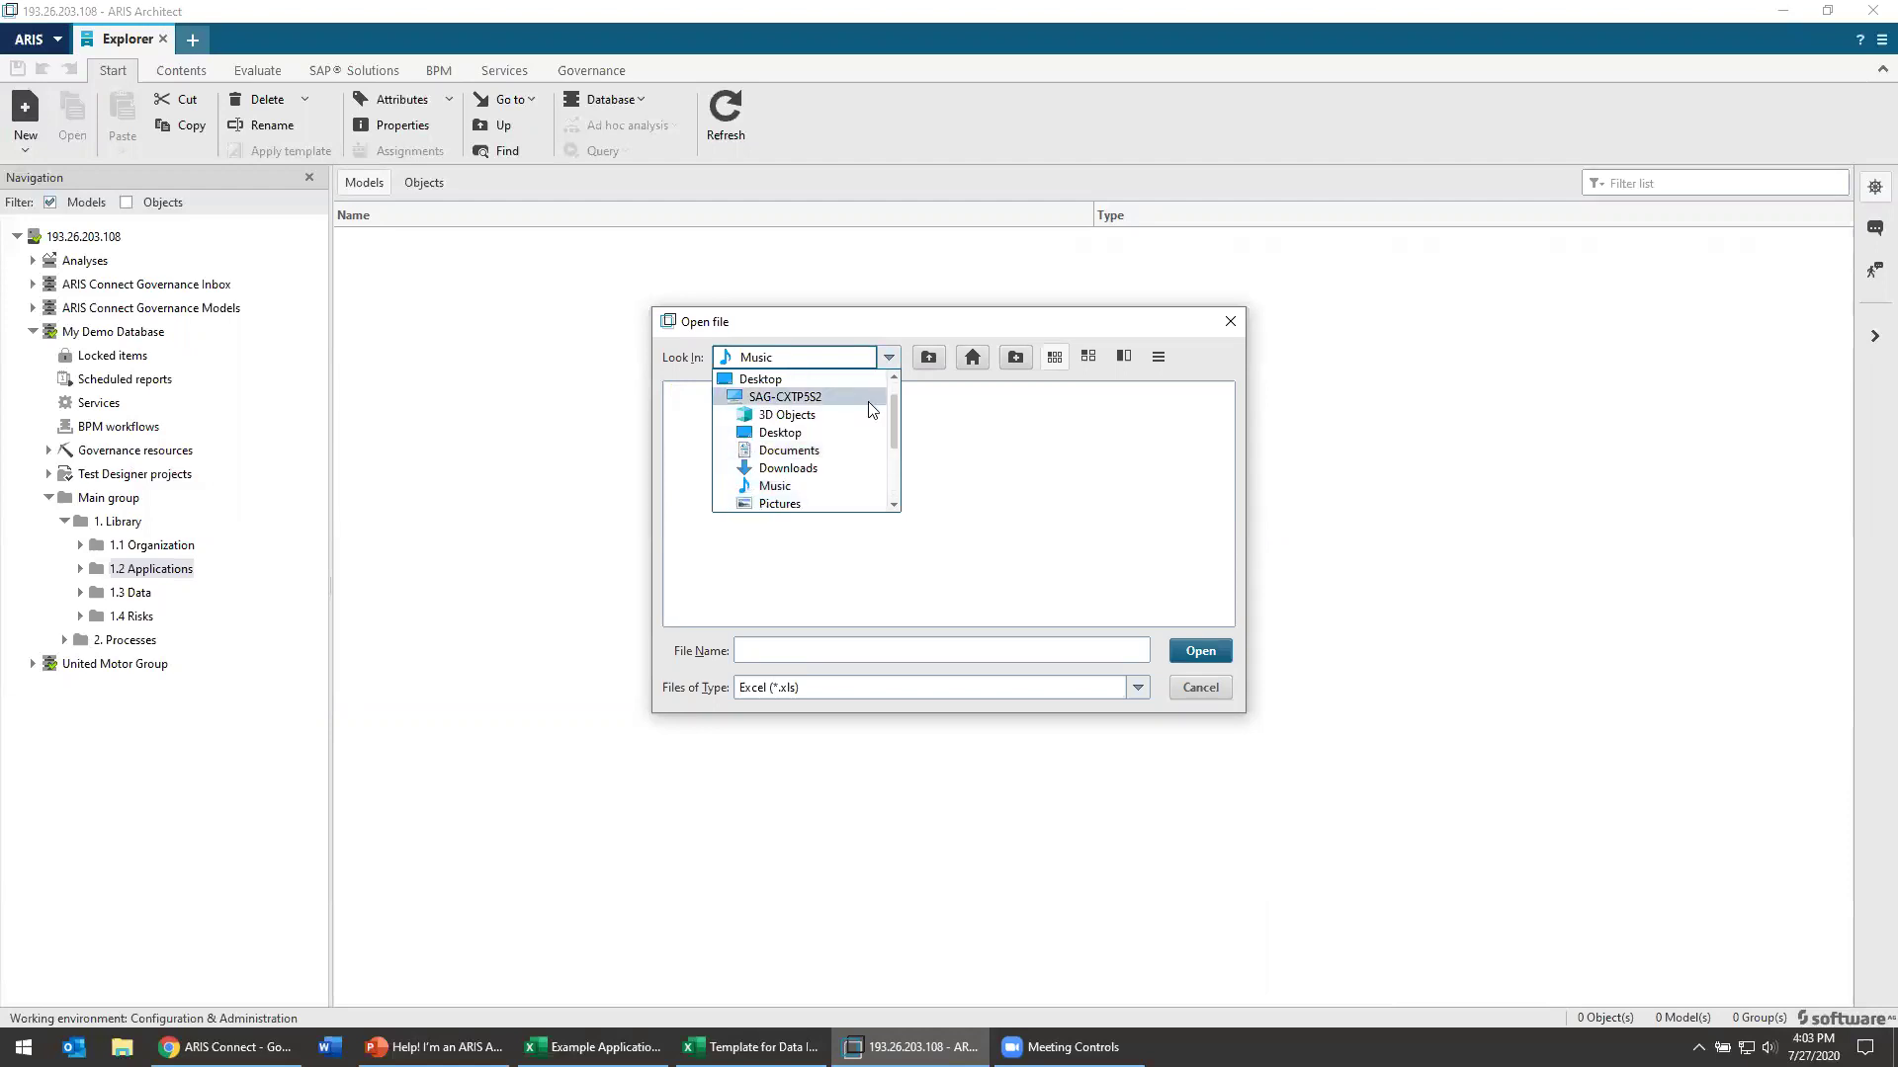
pyautogui.click(868, 454)
pyautogui.click(727, 398)
pyautogui.doubleClick(727, 395)
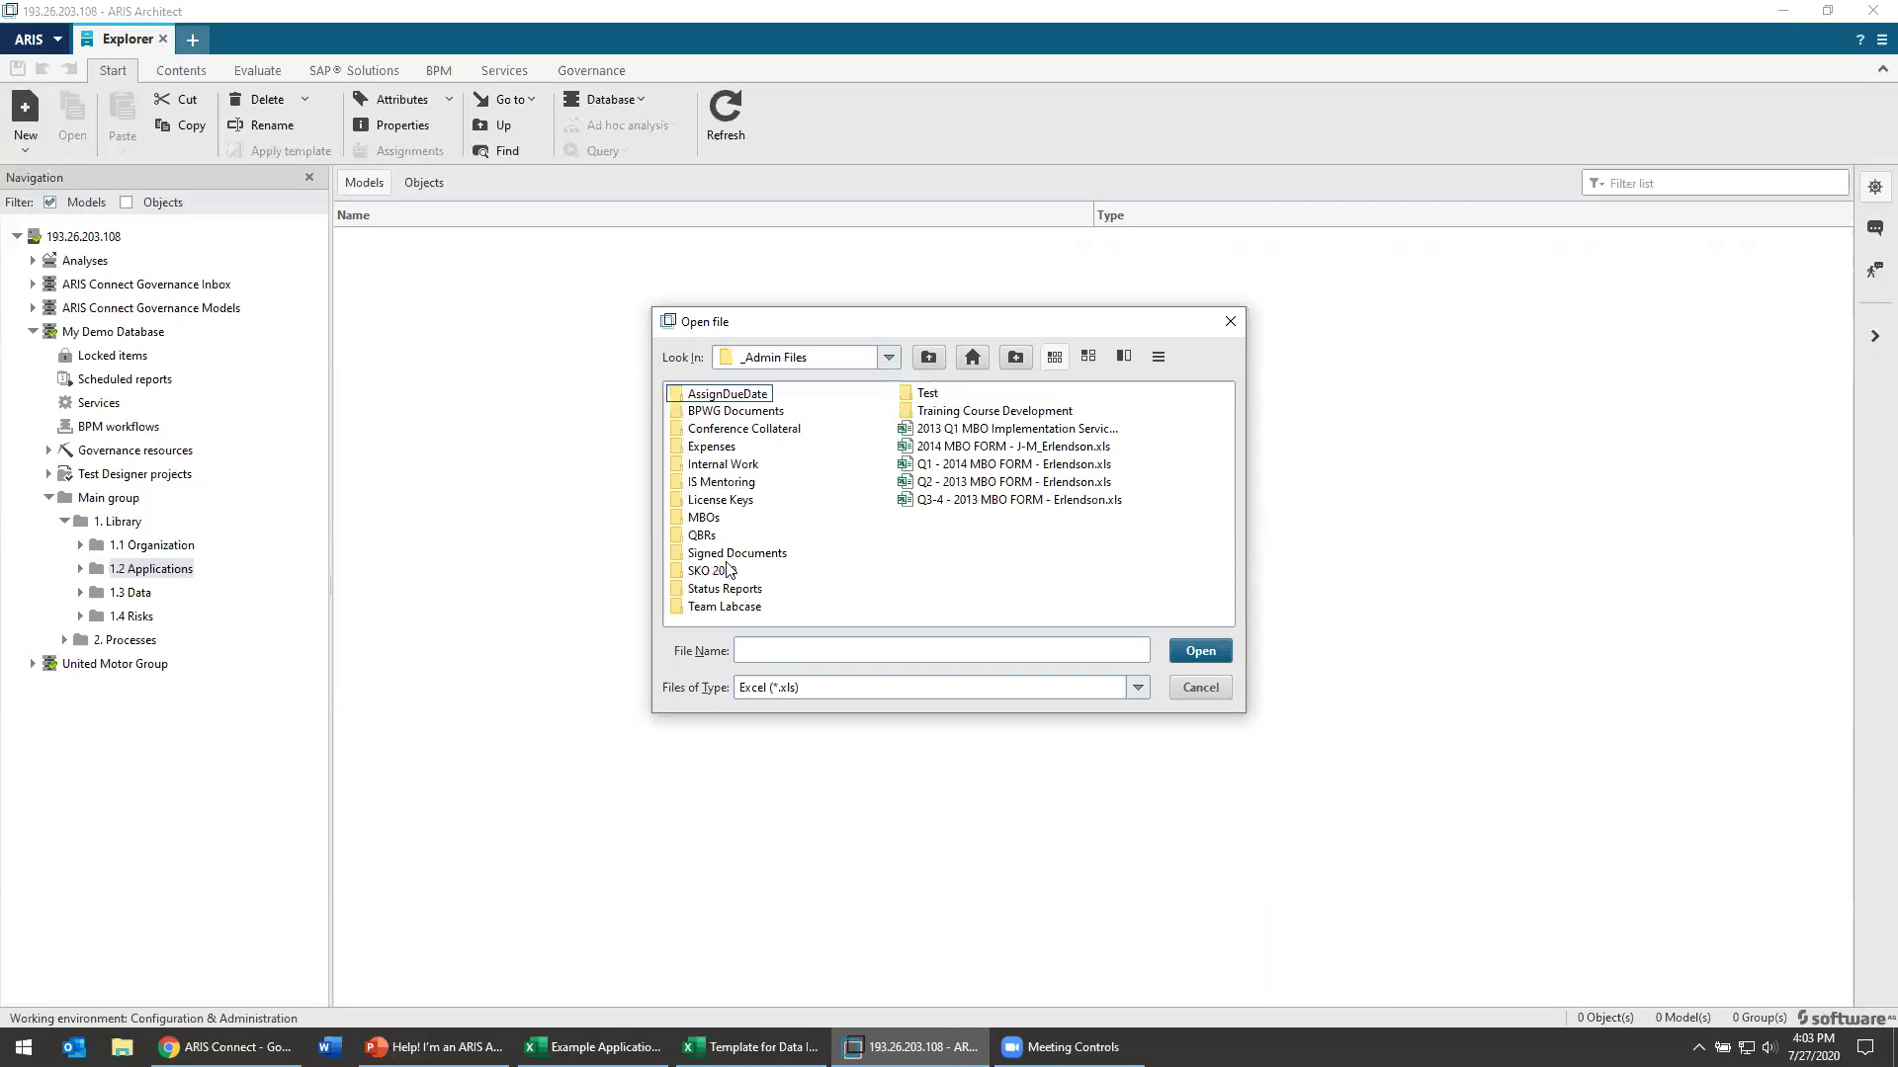
# Step: Go through Internal Work, Videos and Series 3 - Help I'm an Admin, then open Template for Data Import.xls
pyautogui.click(725, 465)
pyautogui.doubleClick(725, 466)
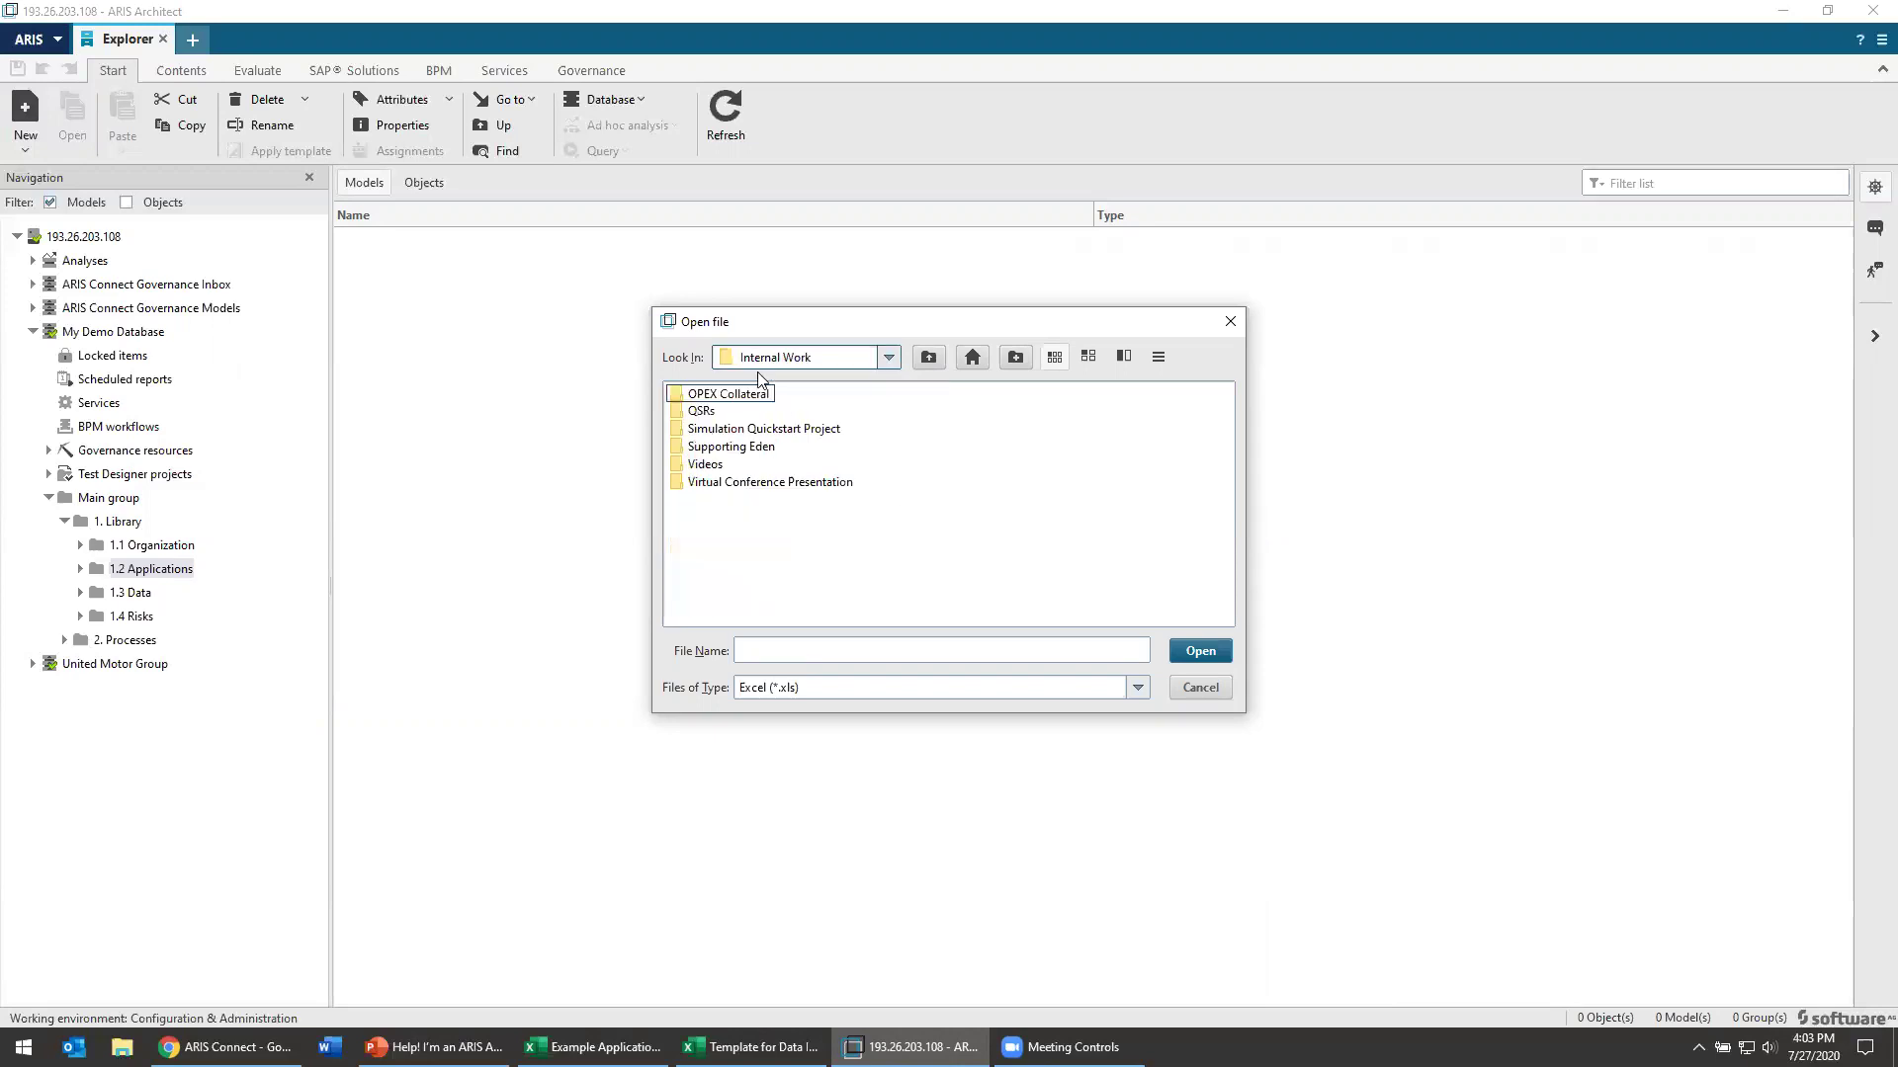
pyautogui.click(709, 466)
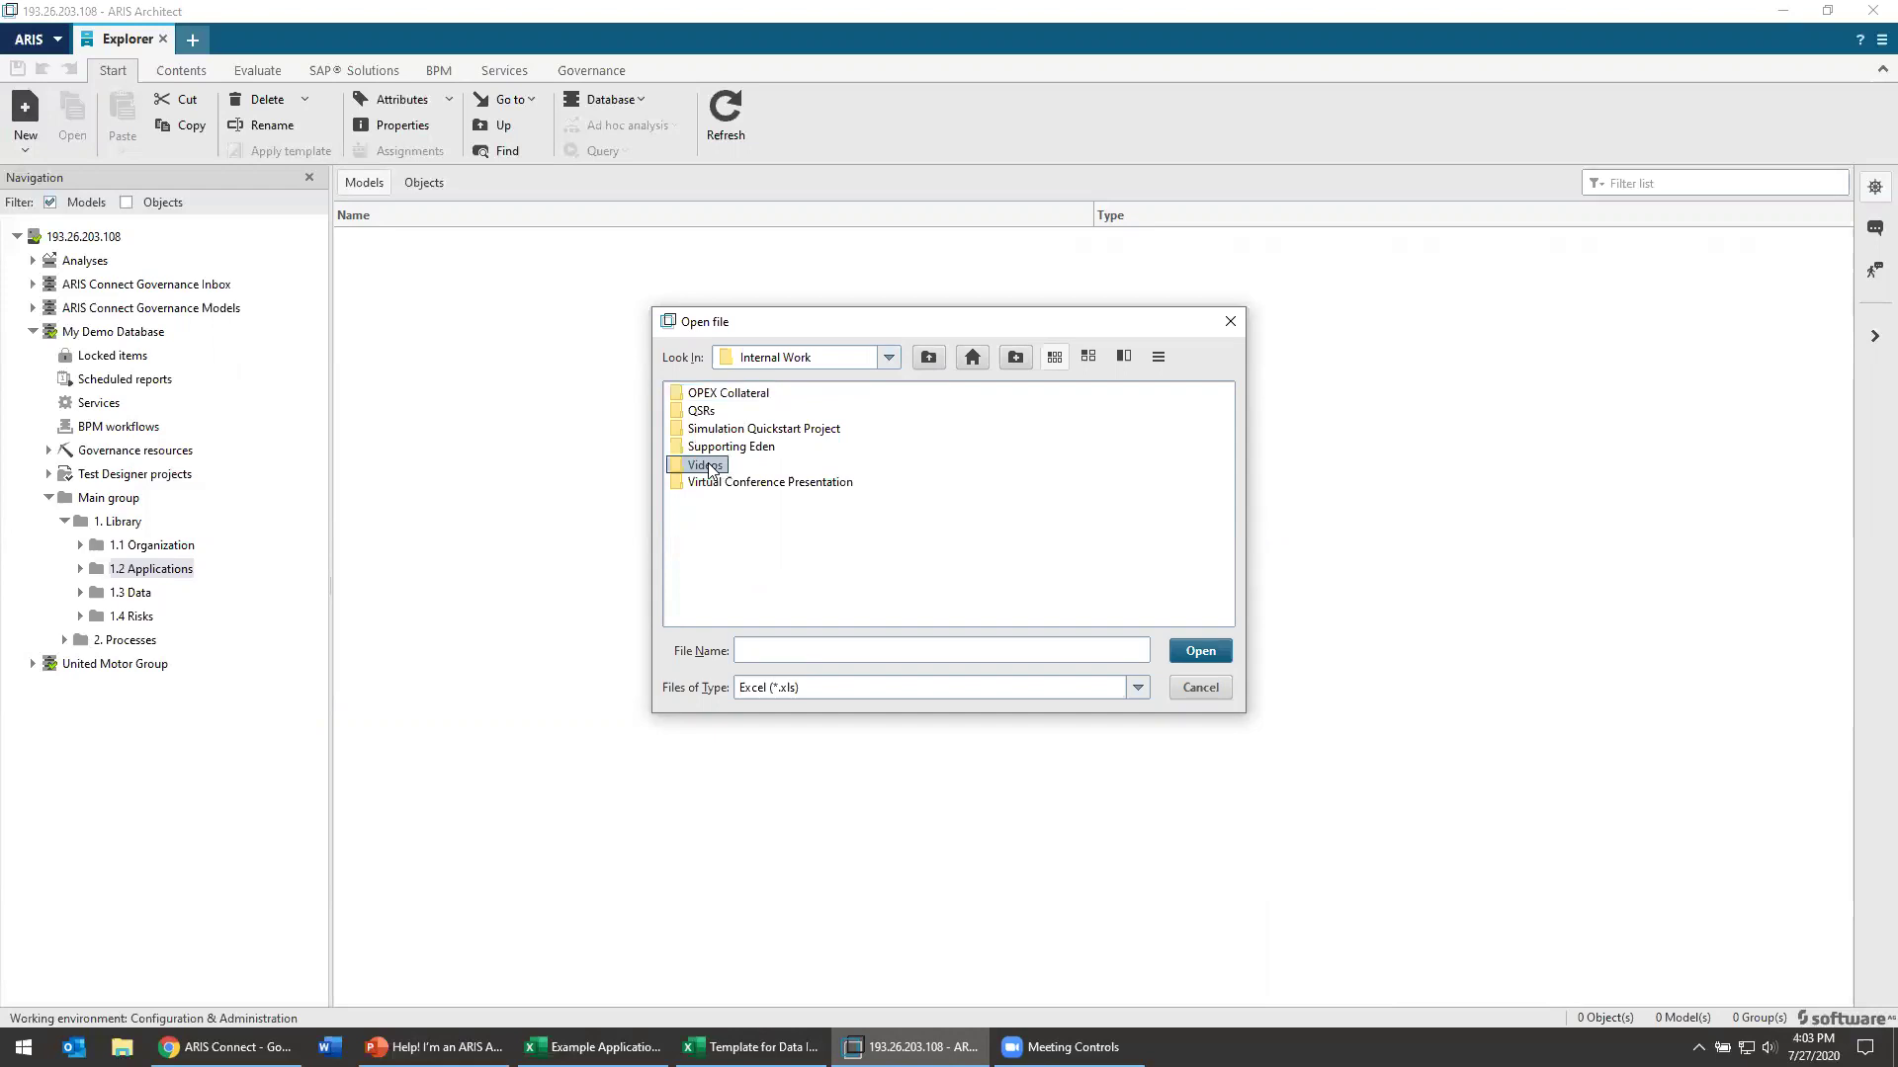
pyautogui.doubleClick(710, 466)
pyautogui.doubleClick(743, 445)
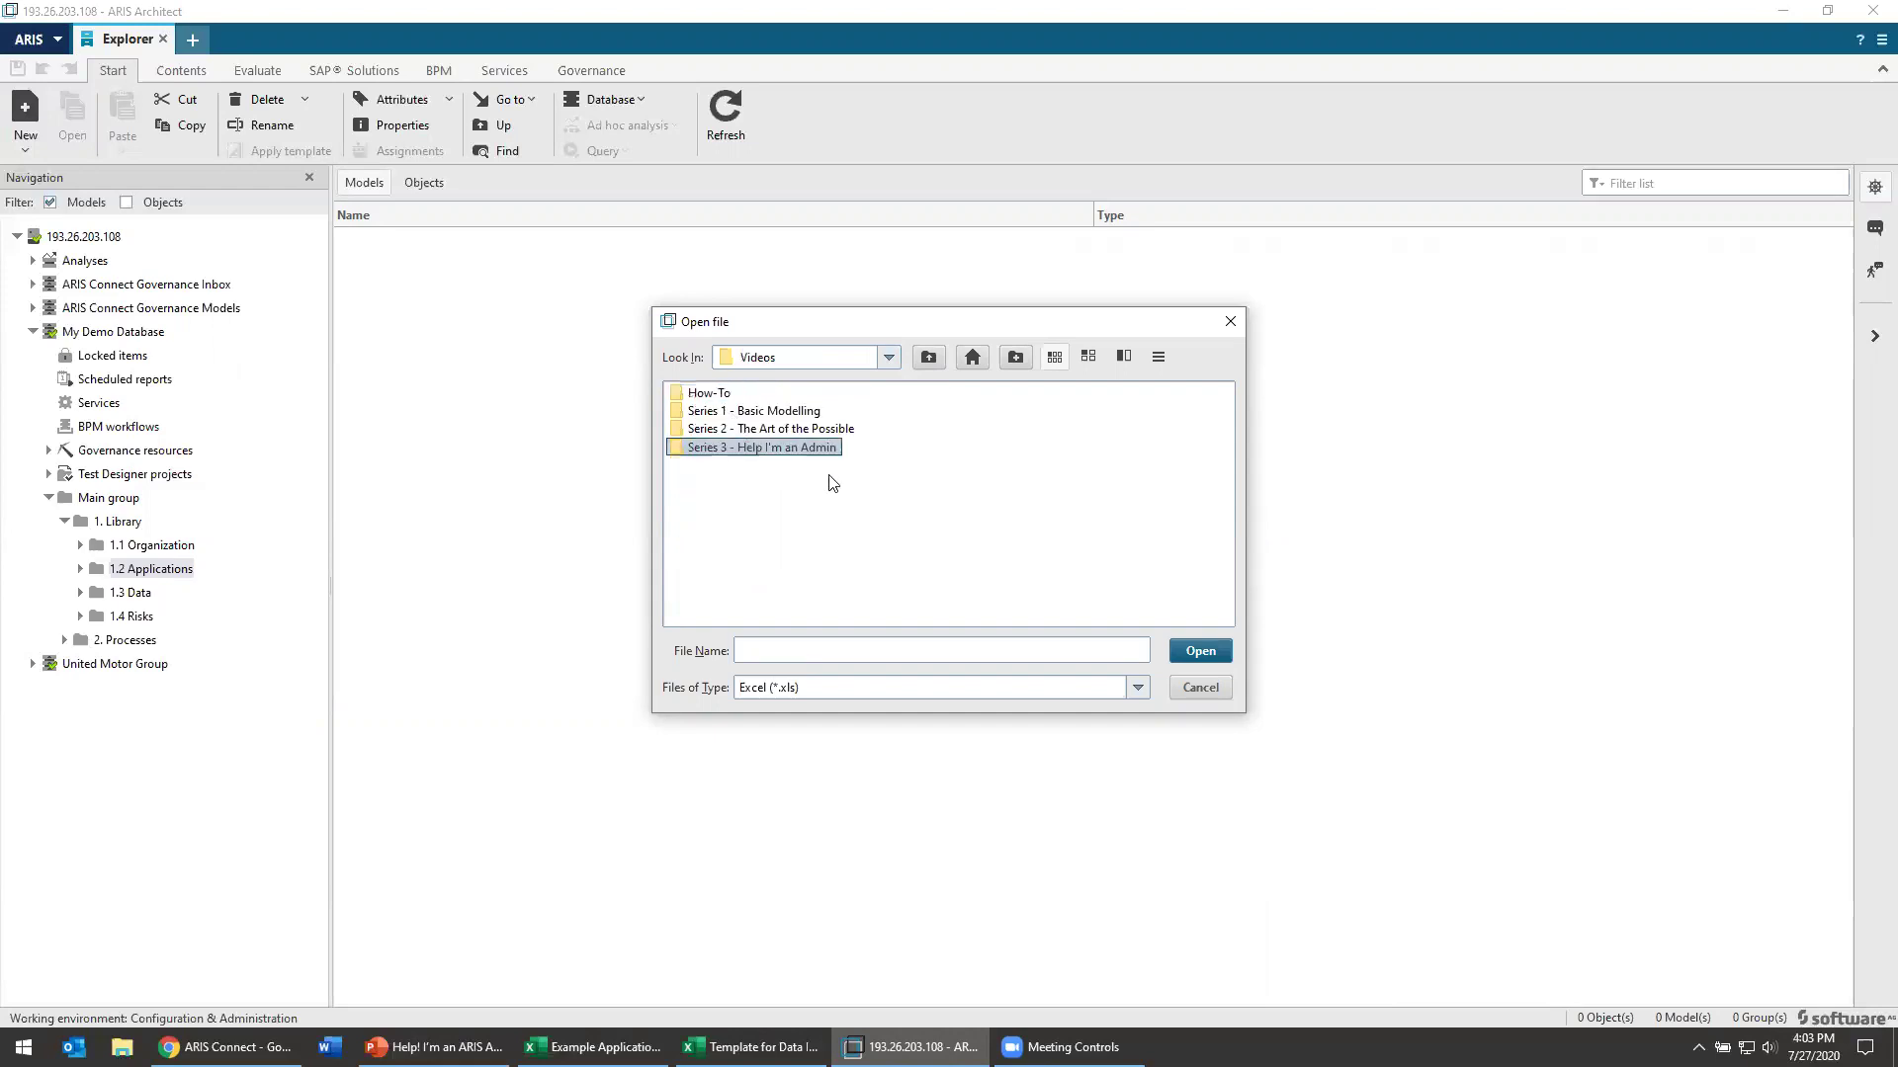
pyautogui.click(754, 431)
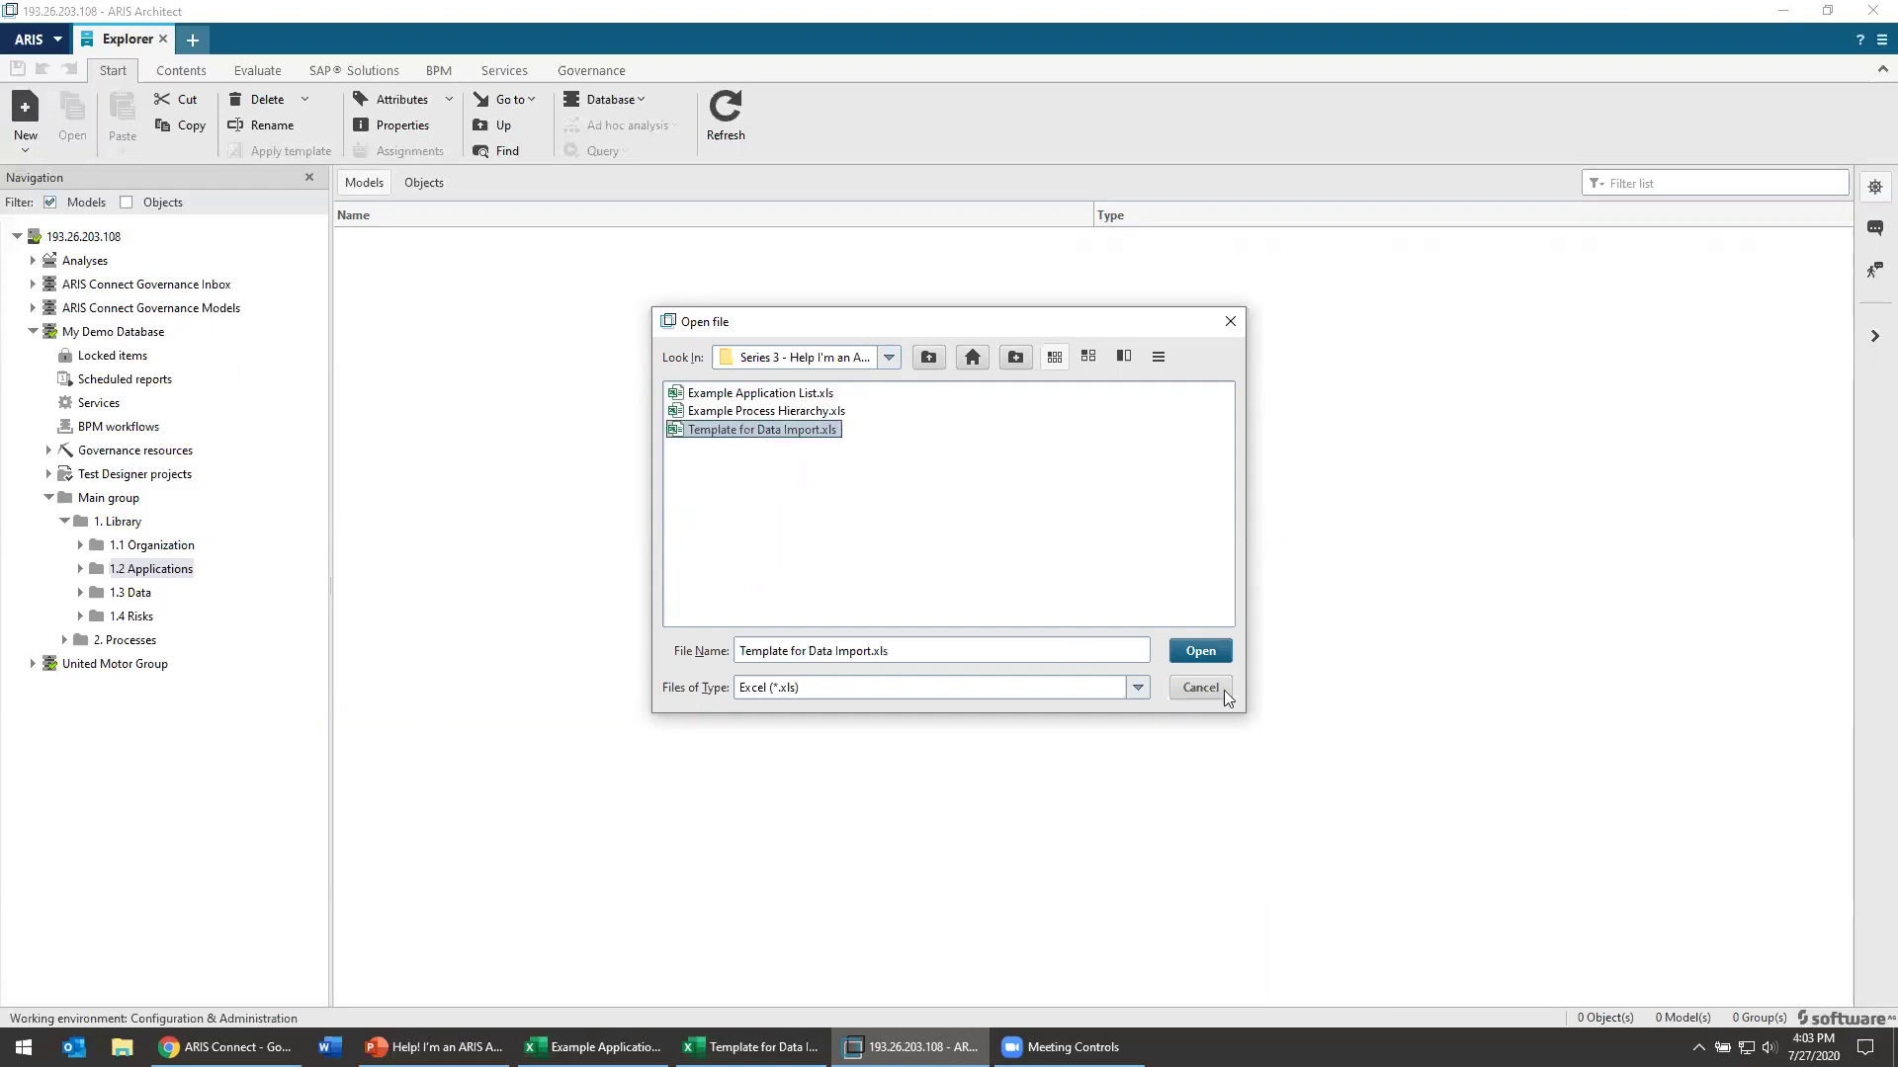
pyautogui.click(1203, 653)
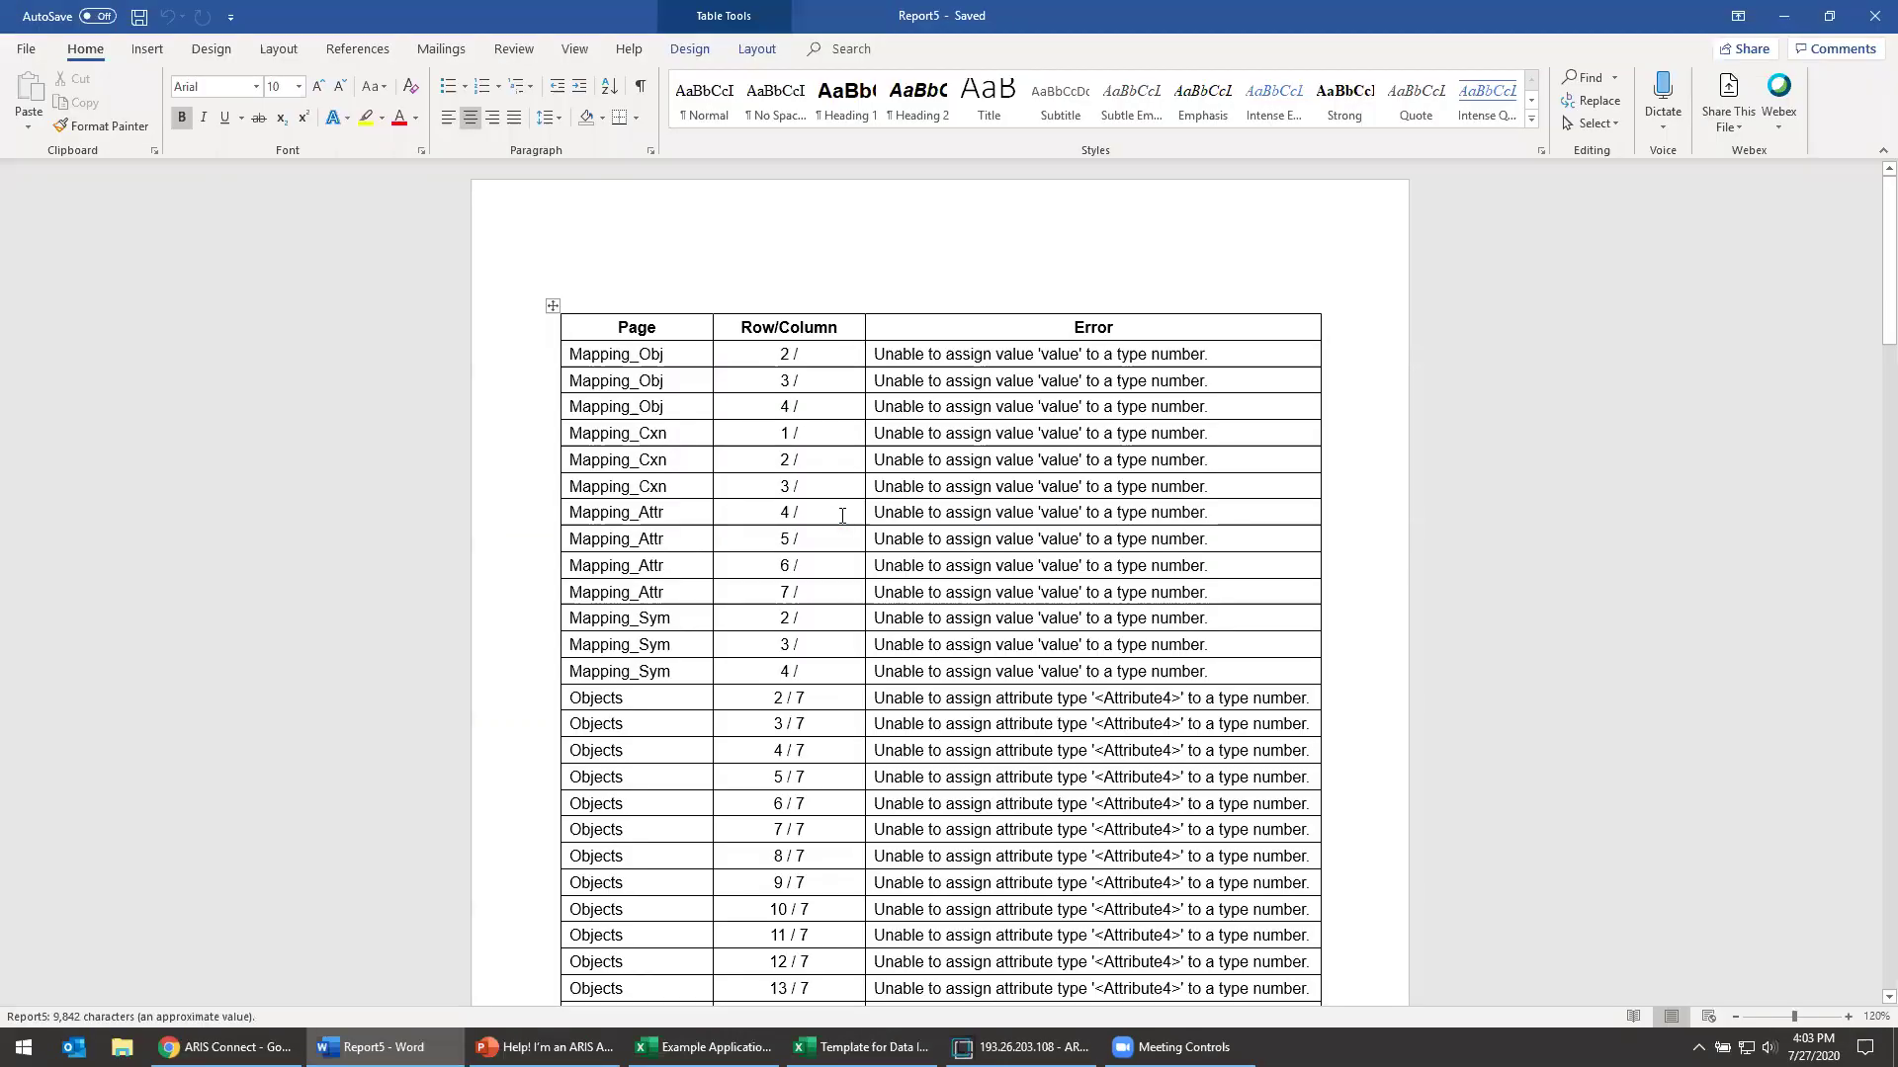
# Step: Review the Report5 unassignable-value error table in Word and close the document
pyautogui.scroll(-8, 966, 521)
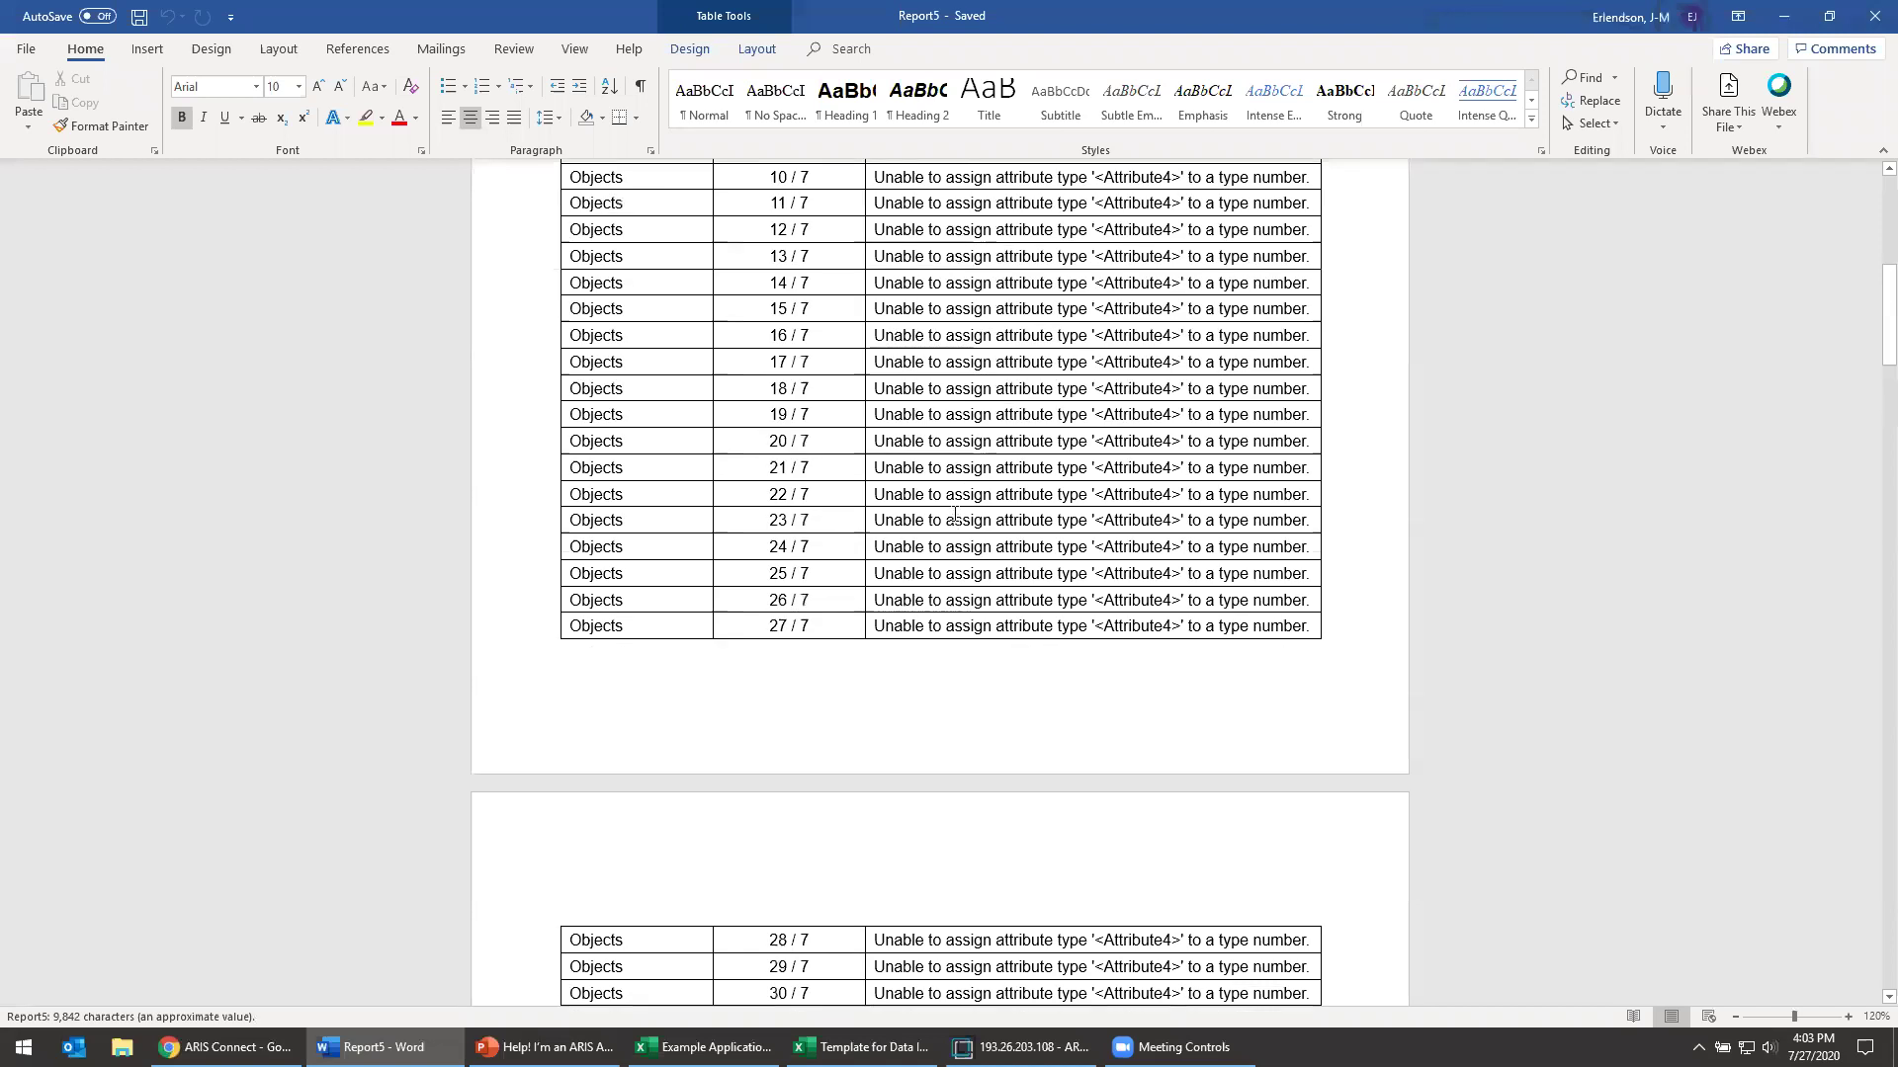
pyautogui.click(1870, 18)
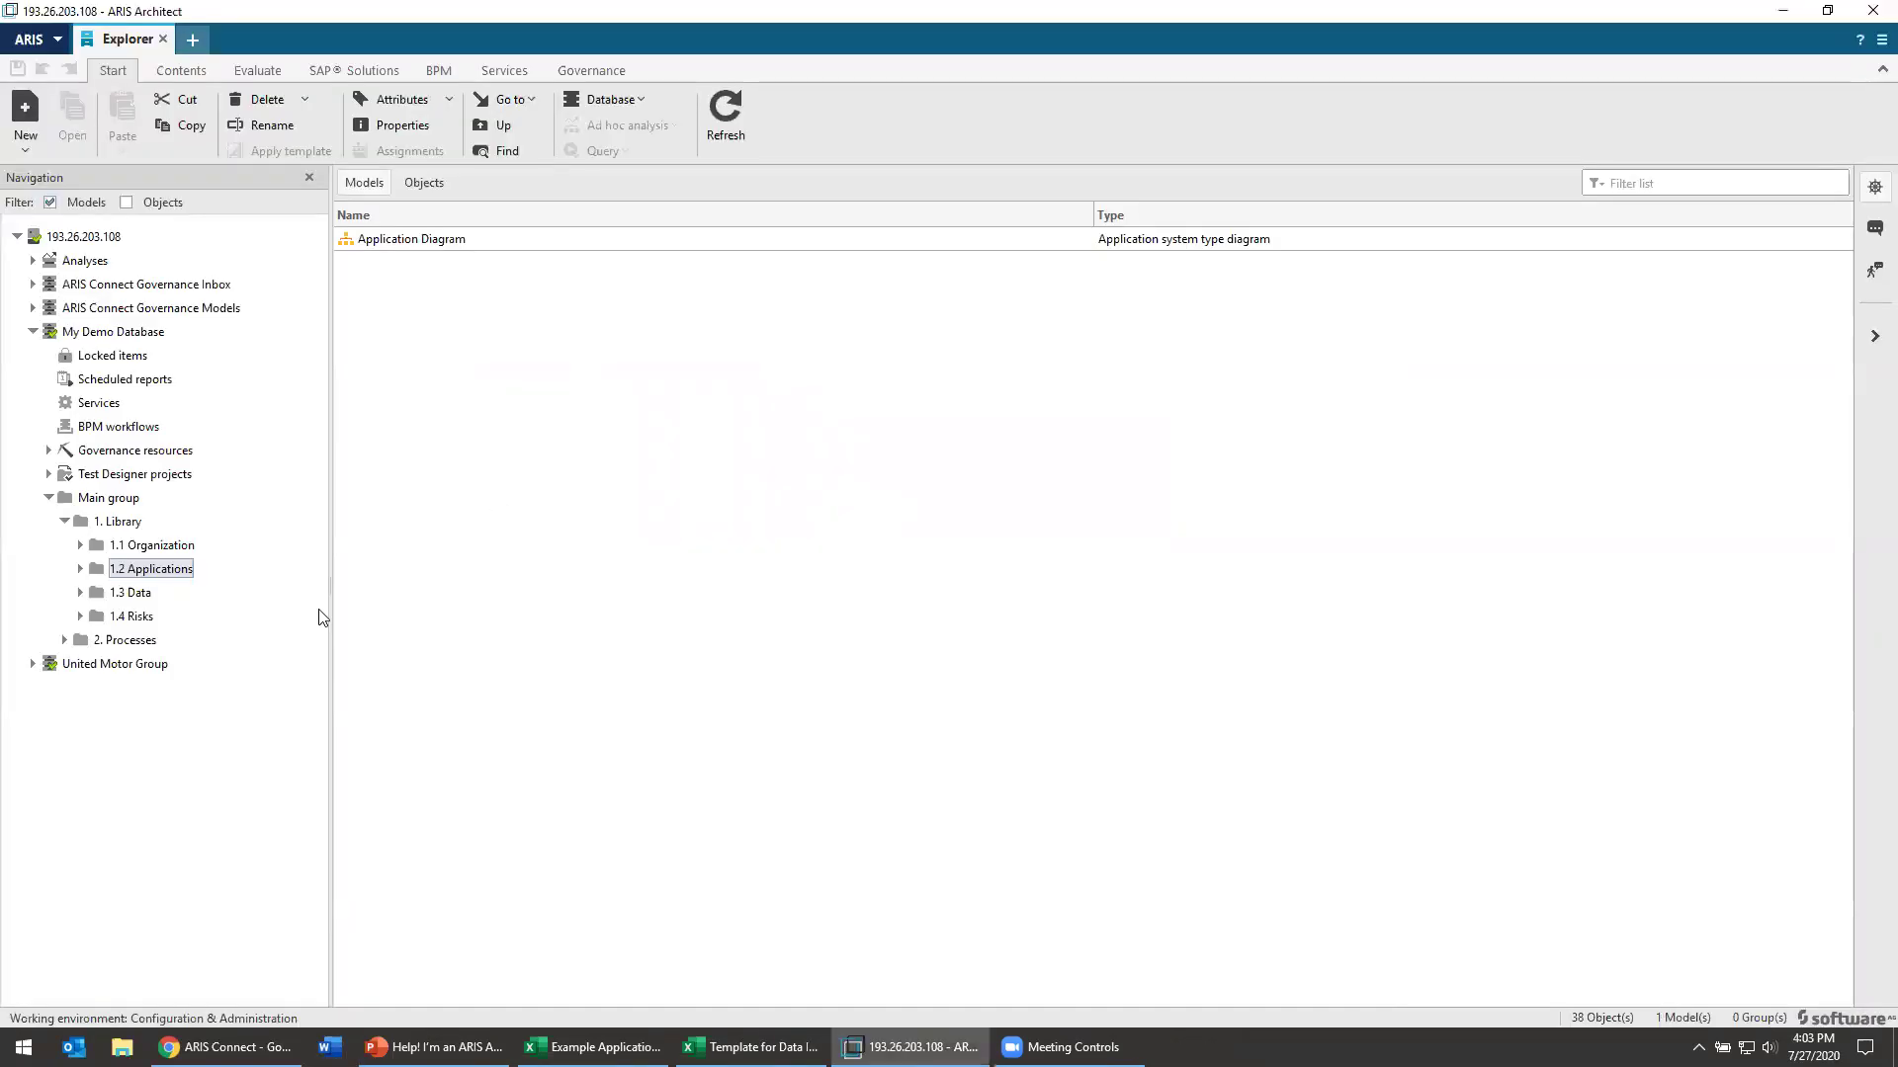
# Step: Expand 1.2 Applications and open the Application Diagram model in its own tab
pyautogui.click(81, 569)
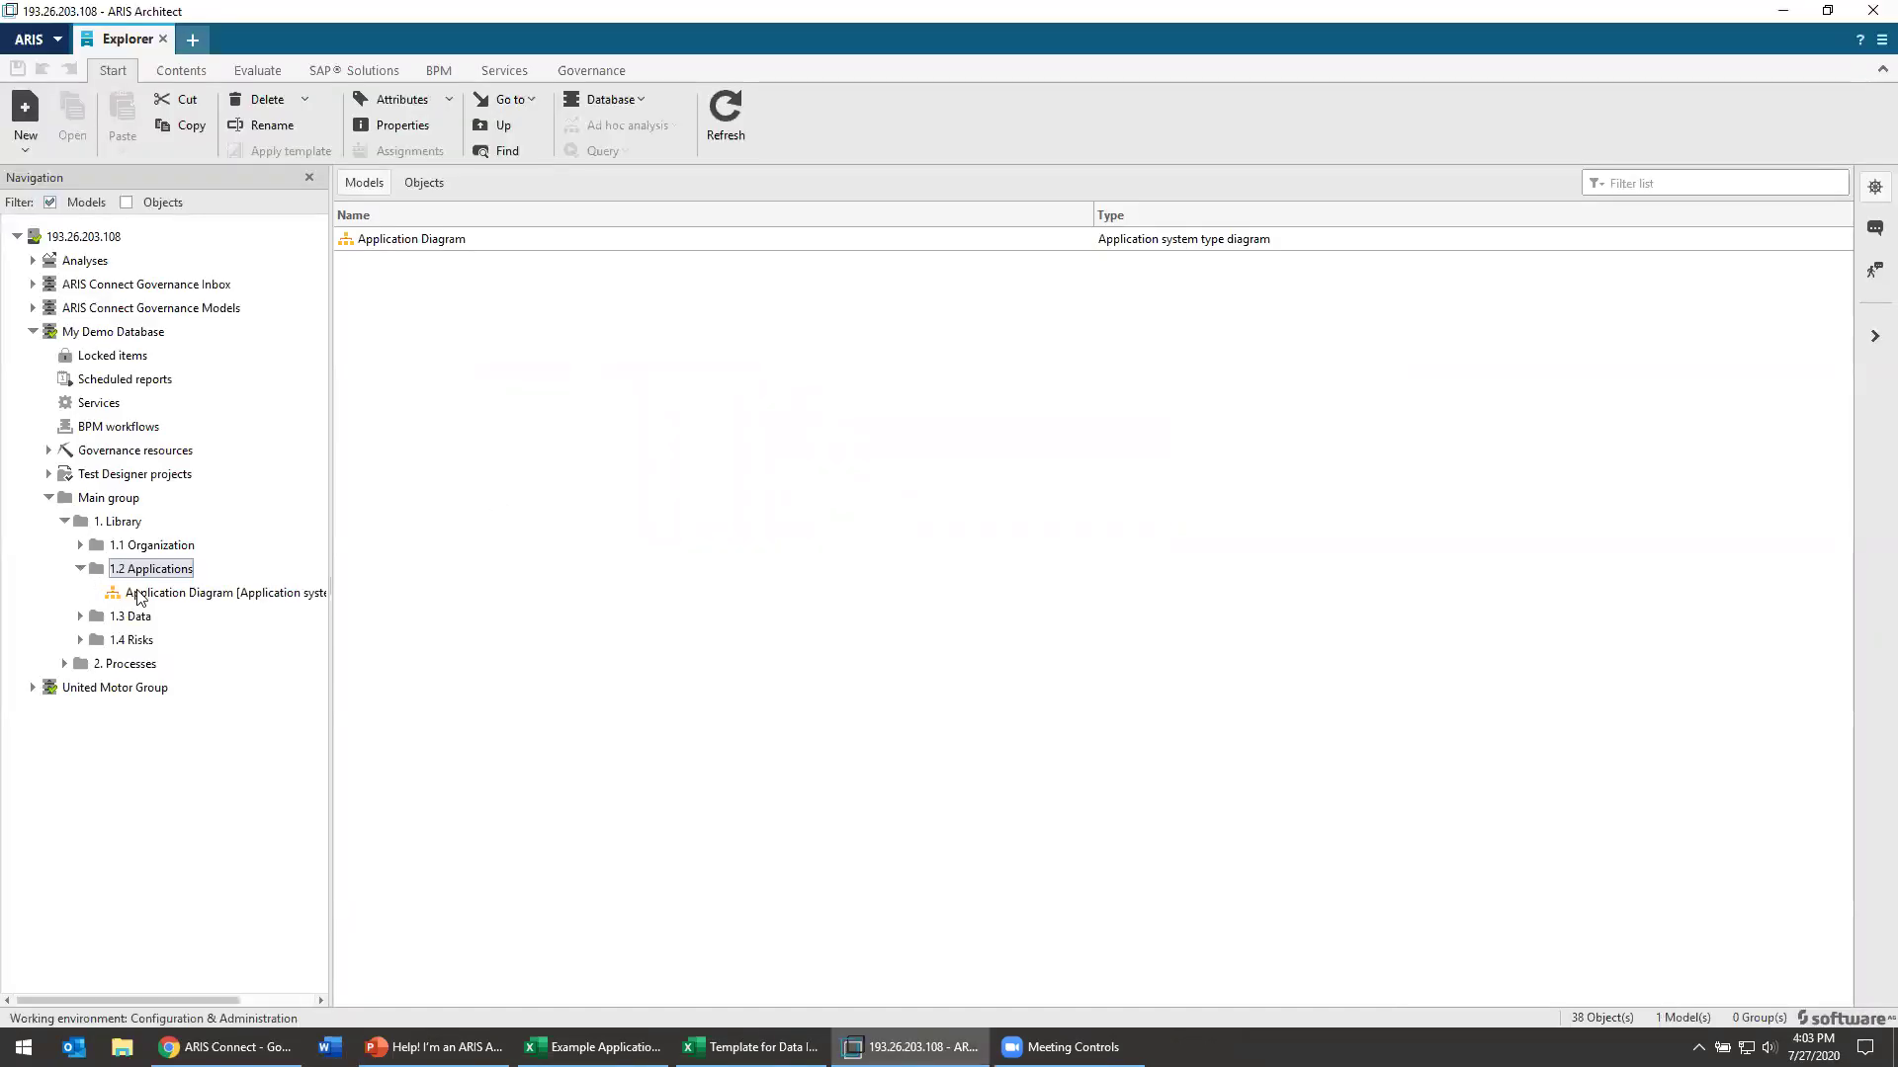
pyautogui.doubleClick(136, 592)
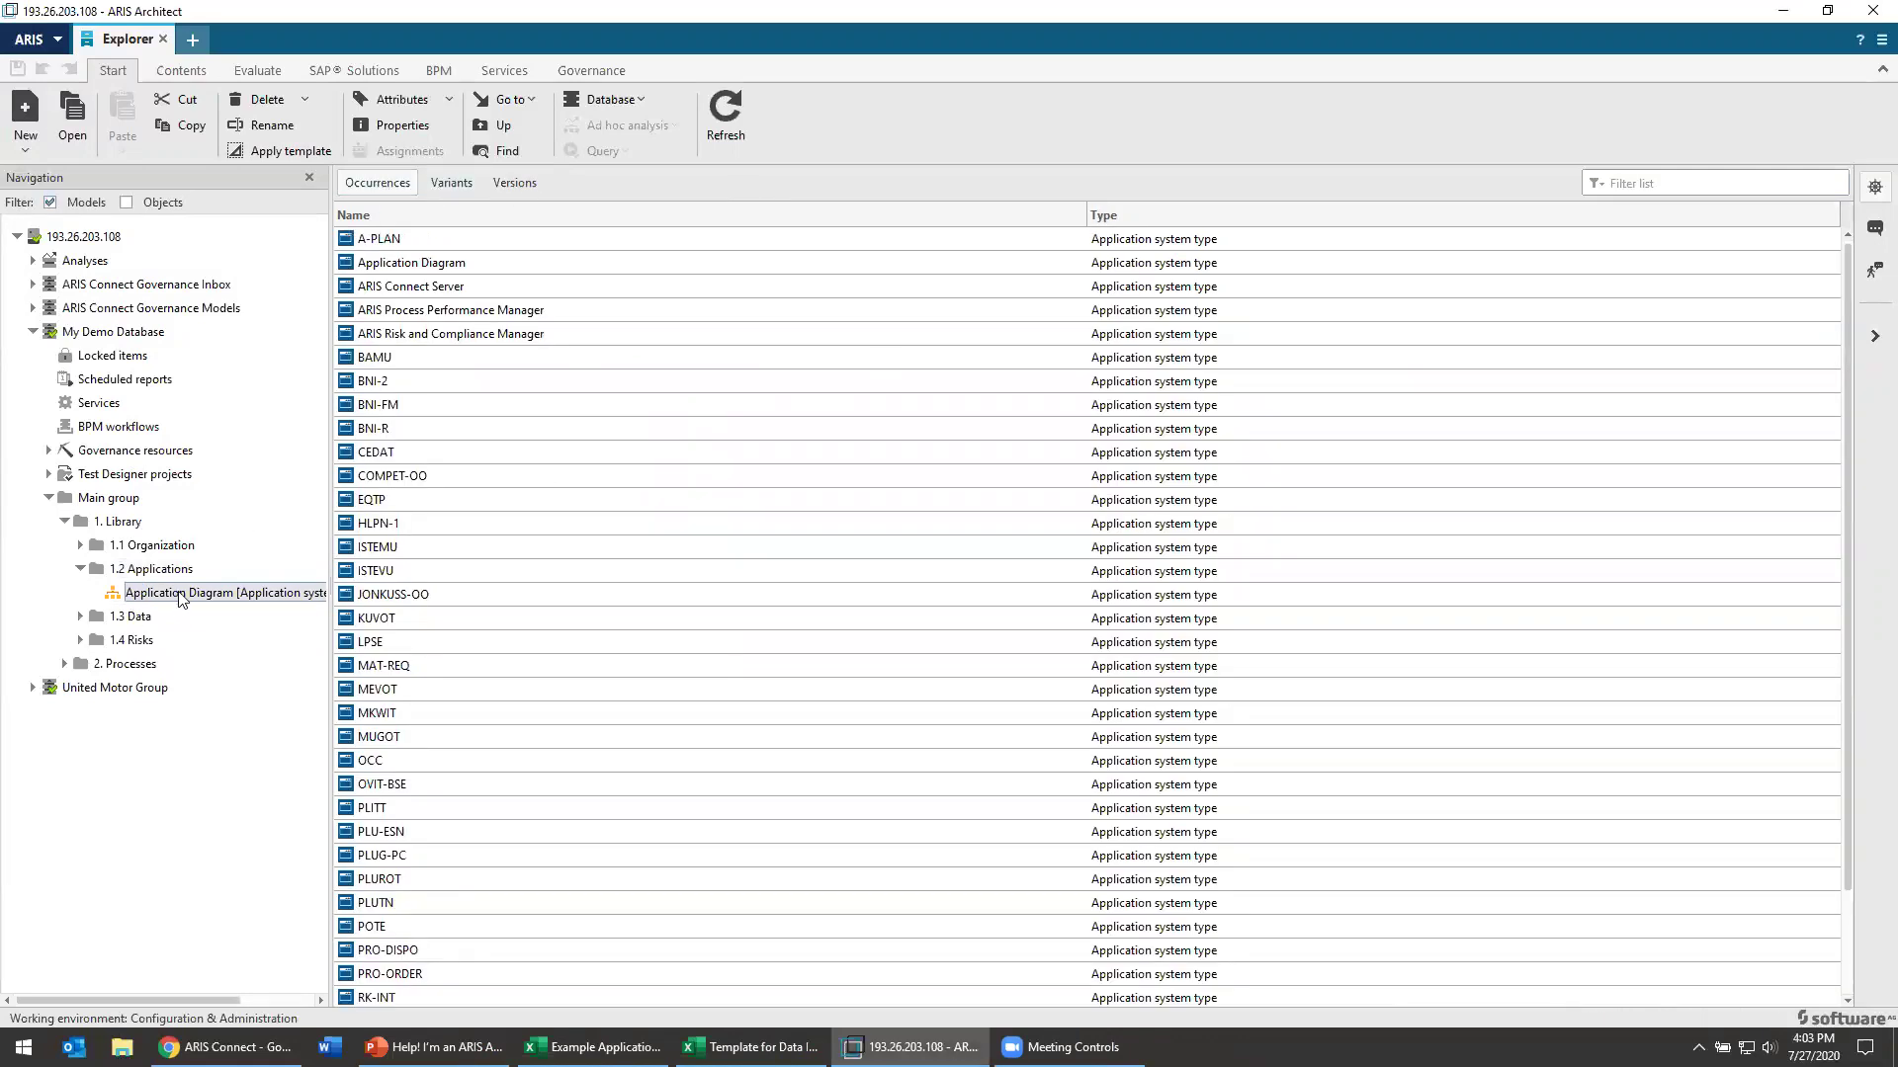
pyautogui.doubleClick(246, 589)
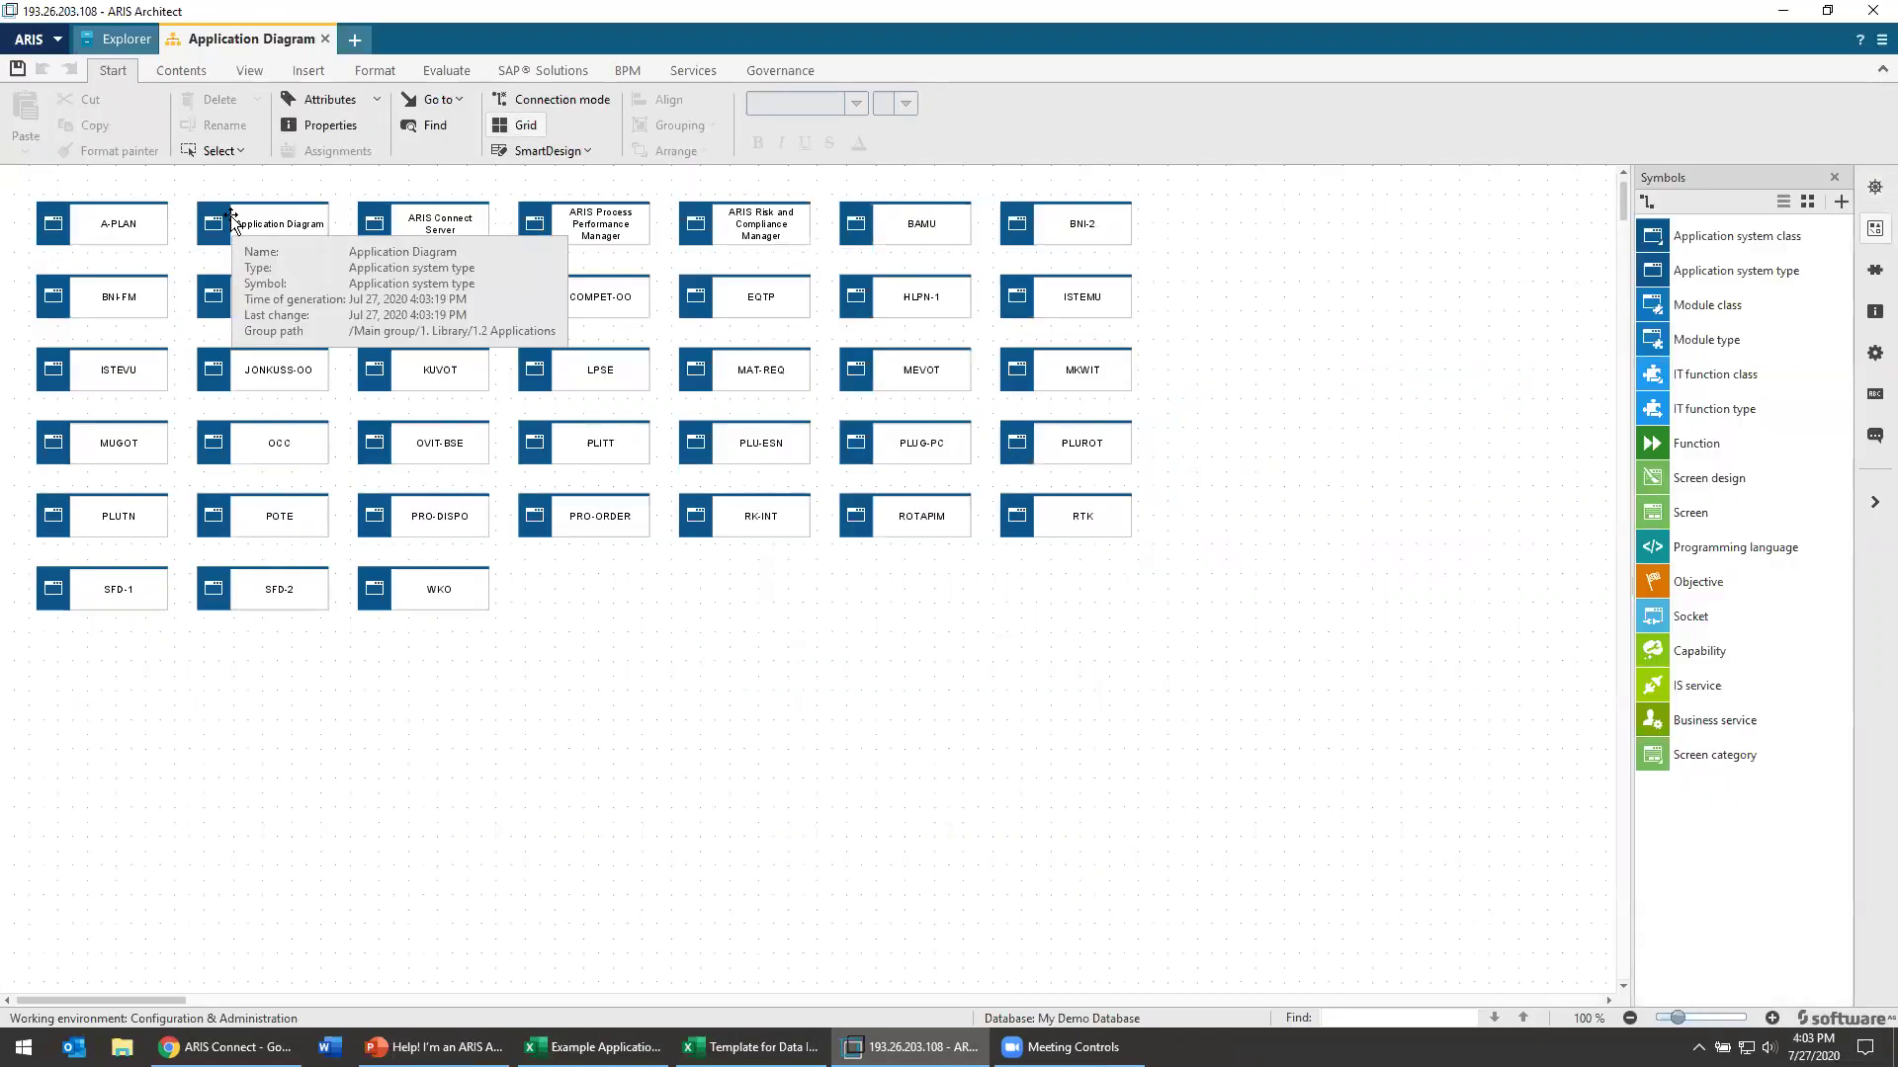
# Step: Show the Properties pane and check A-PLAN's attributes and the models containing it
pyautogui.click(1875, 311)
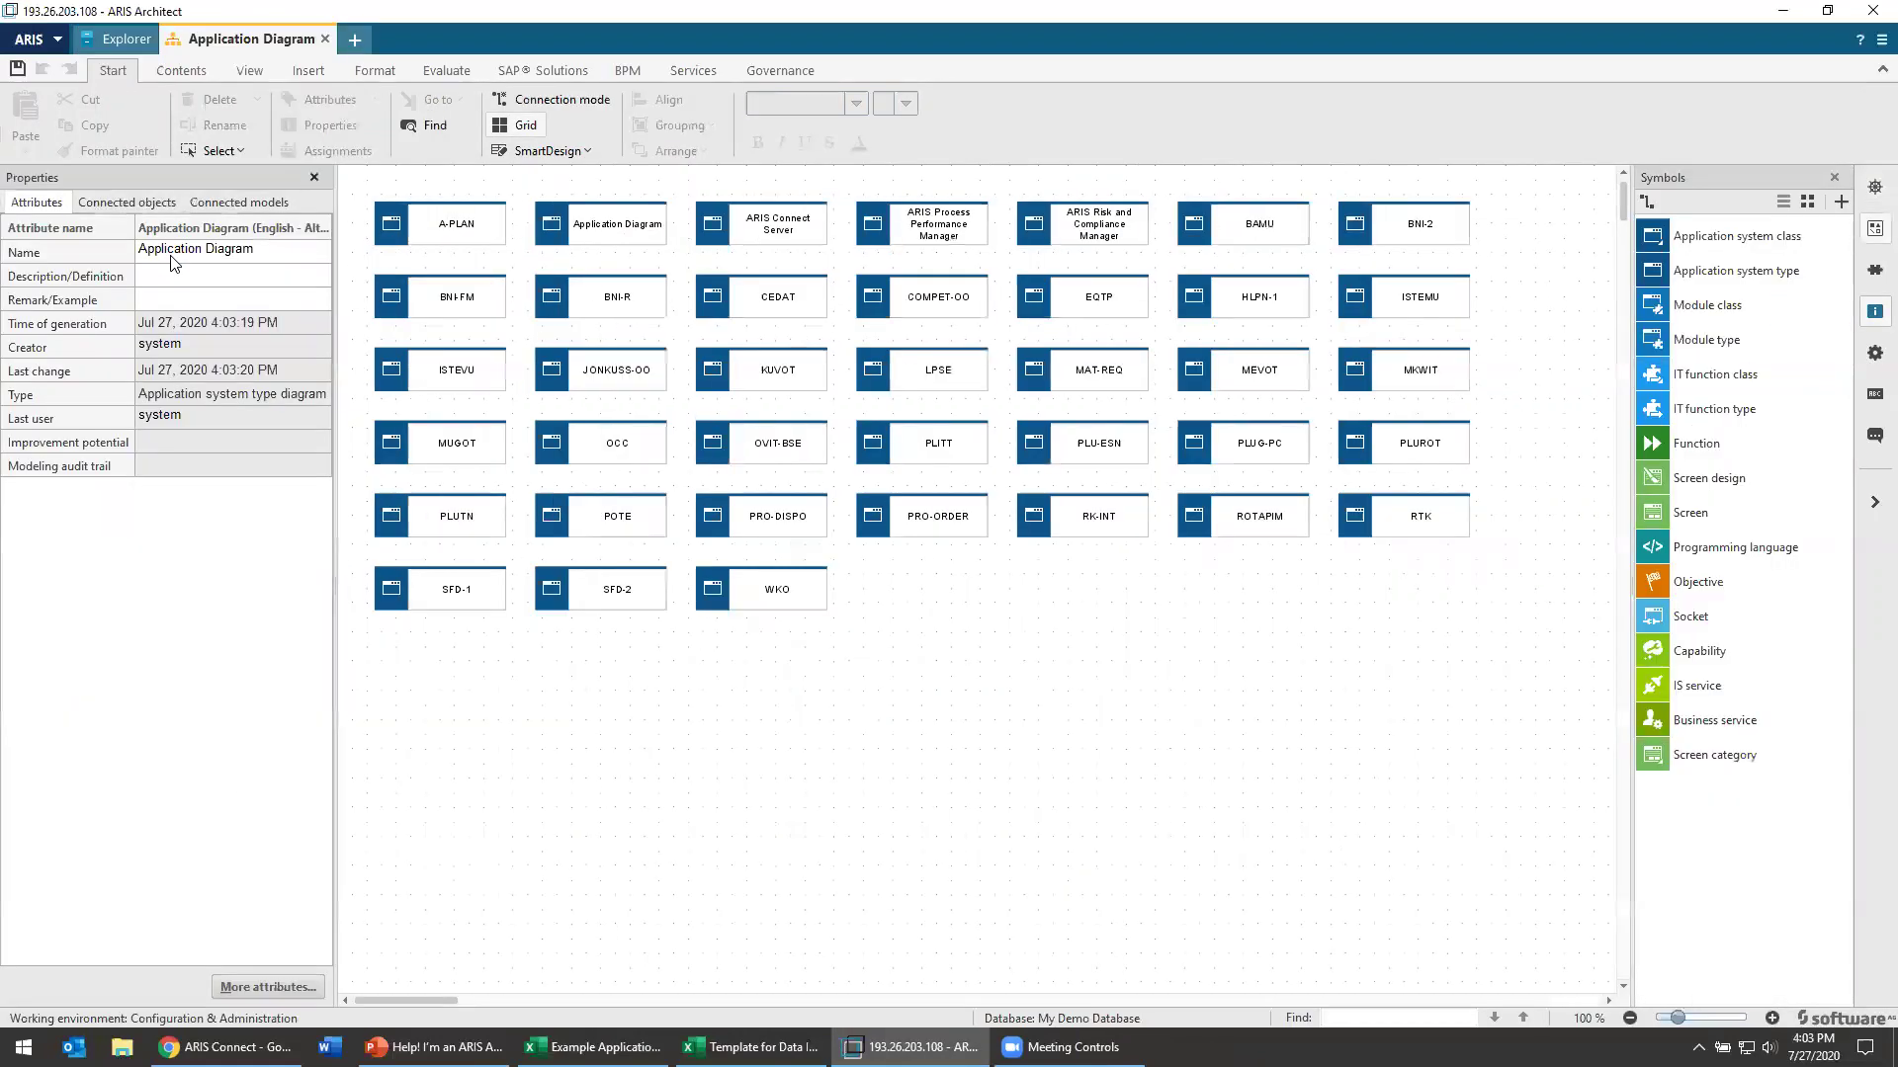
pyautogui.click(481, 229)
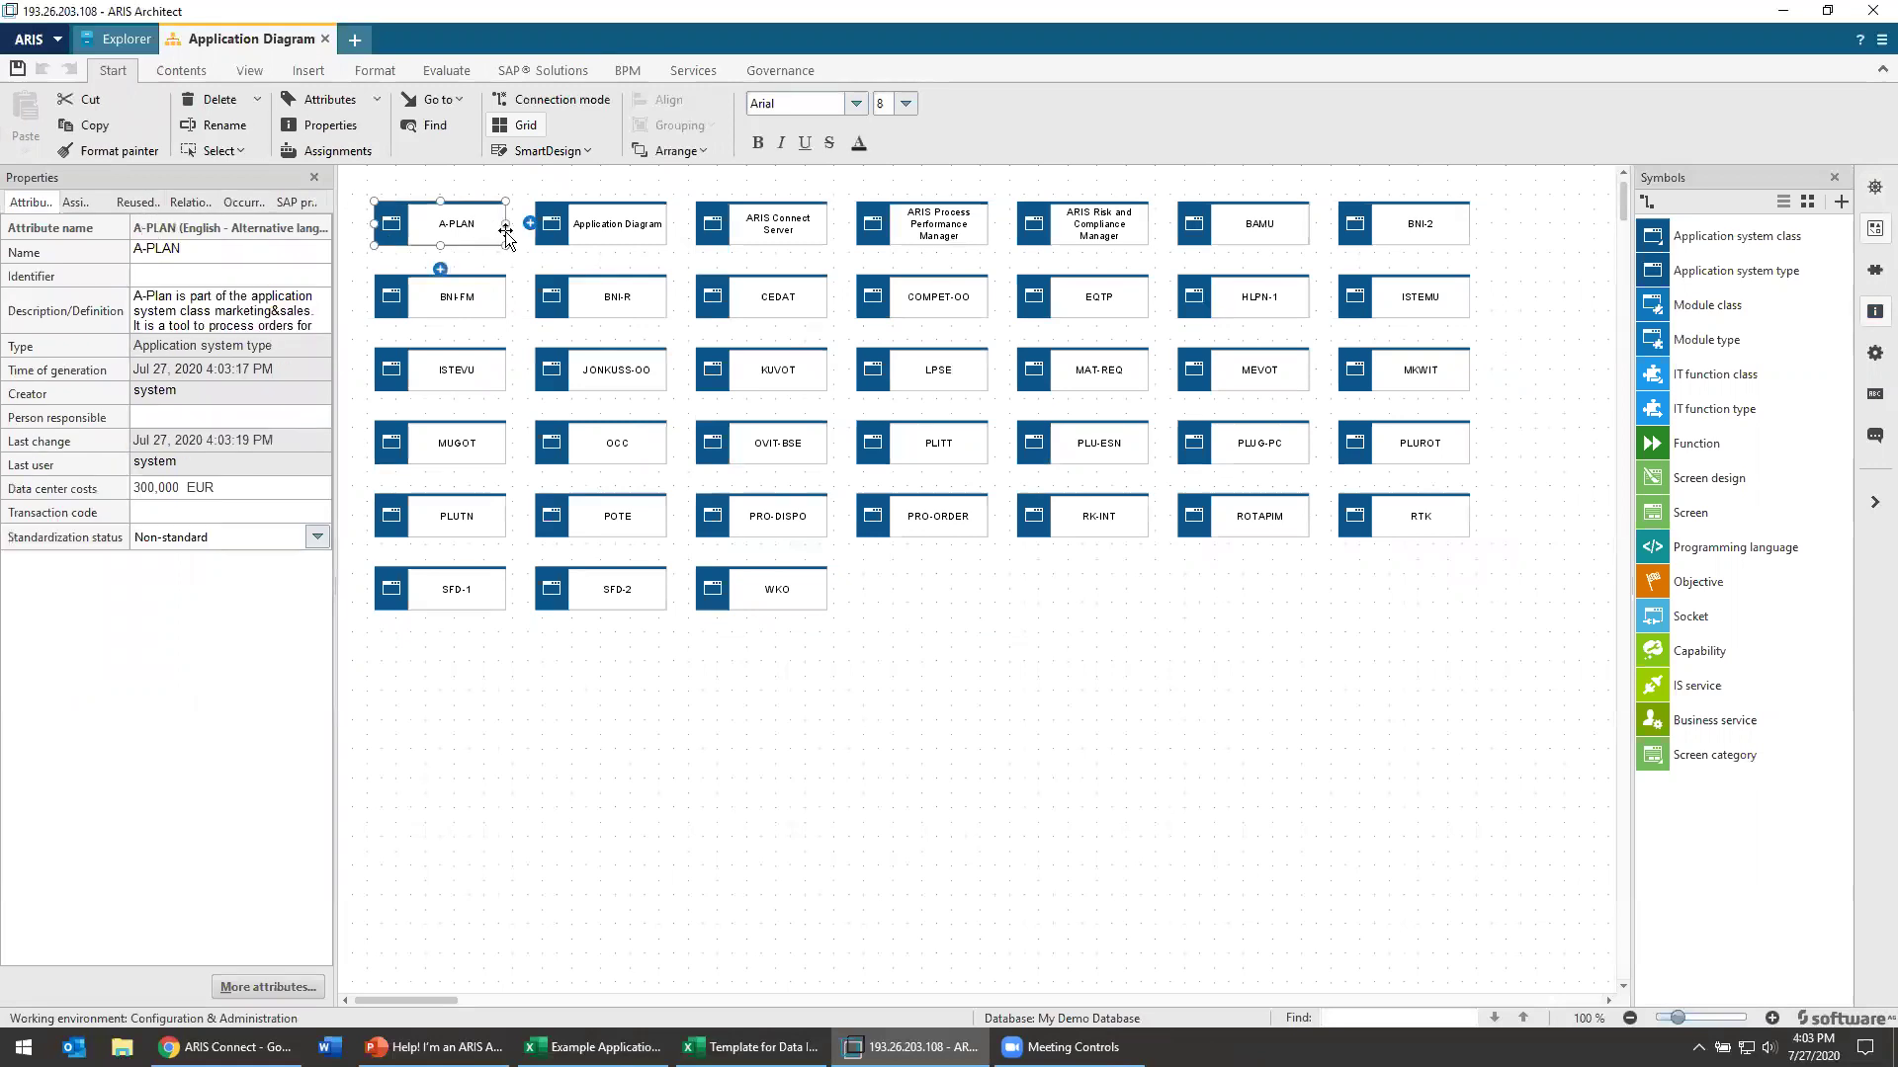
pyautogui.click(243, 201)
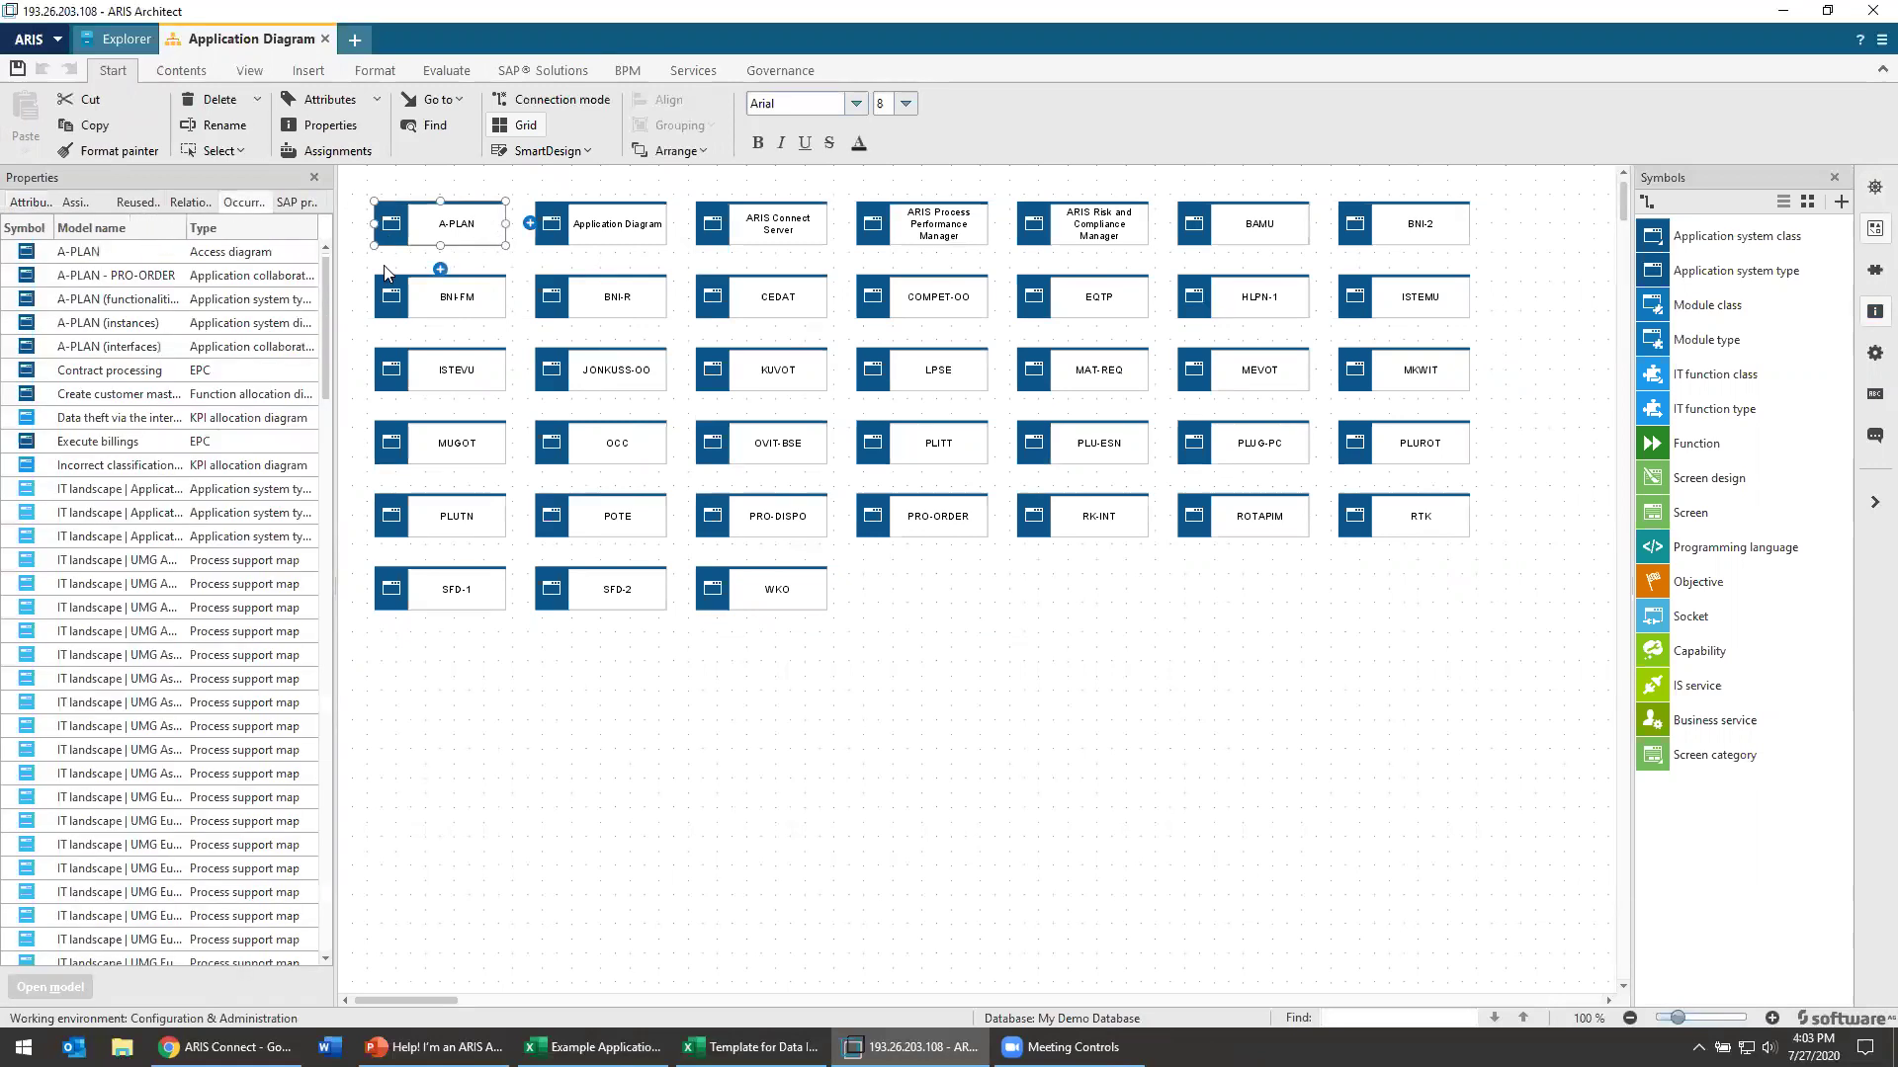
pyautogui.click(28, 206)
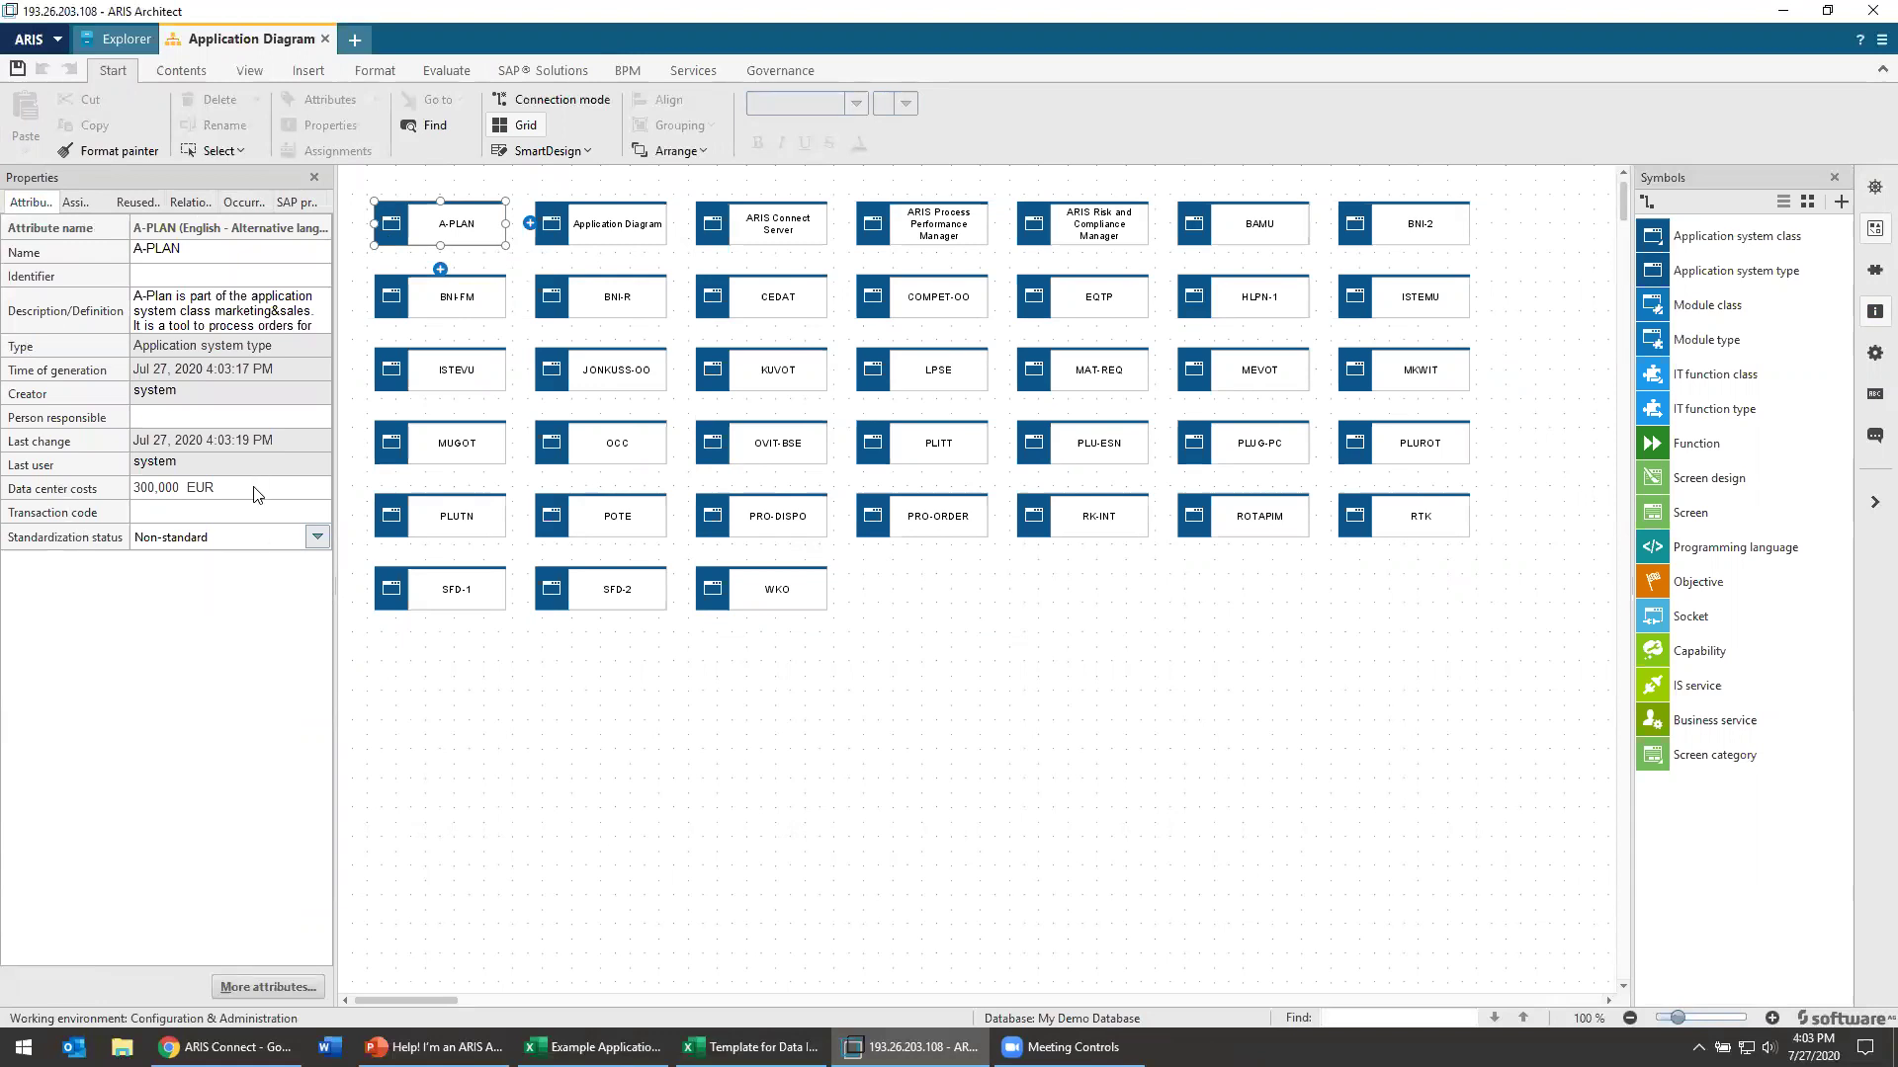
# Step: Compare attributes of Application Diagram, ARIS Connect Server, A-PLAN and SFD-2 objects
pyautogui.click(593, 213)
pyautogui.click(793, 212)
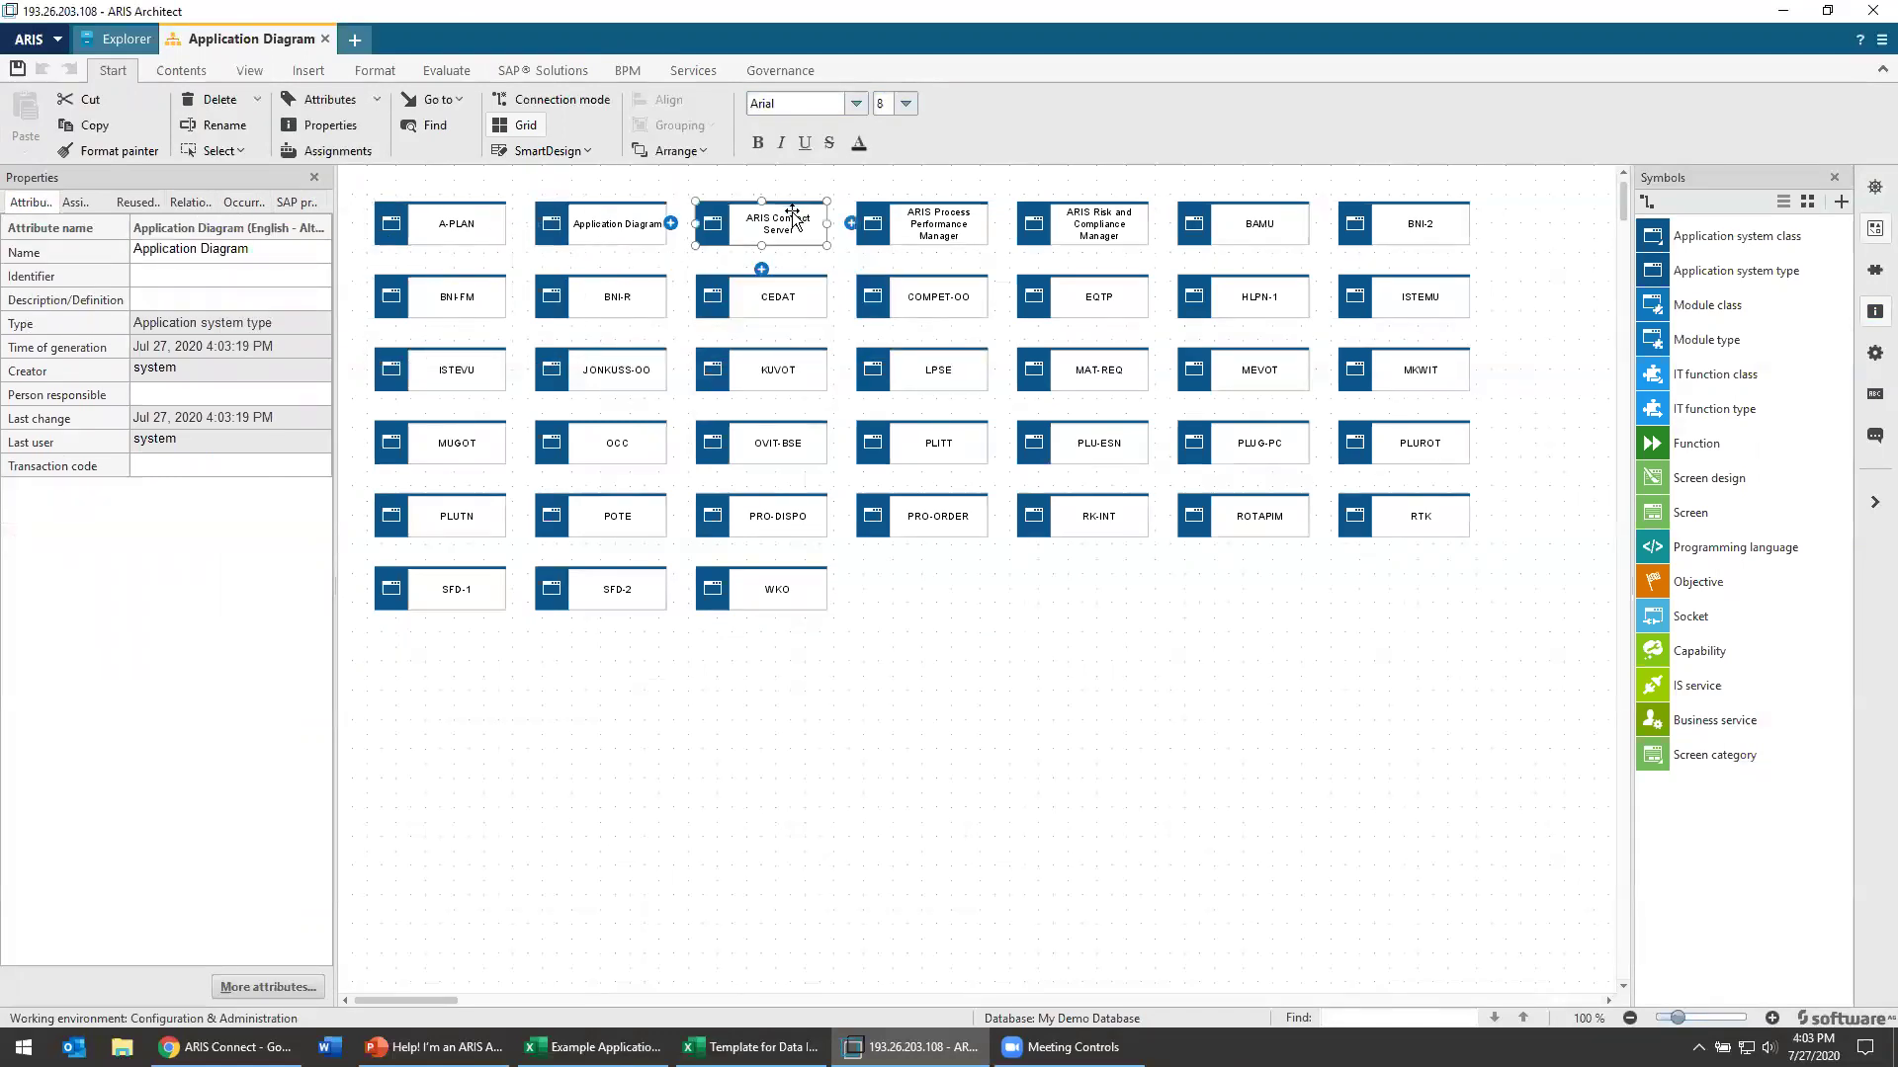
pyautogui.click(464, 241)
pyautogui.moveTo(464, 243)
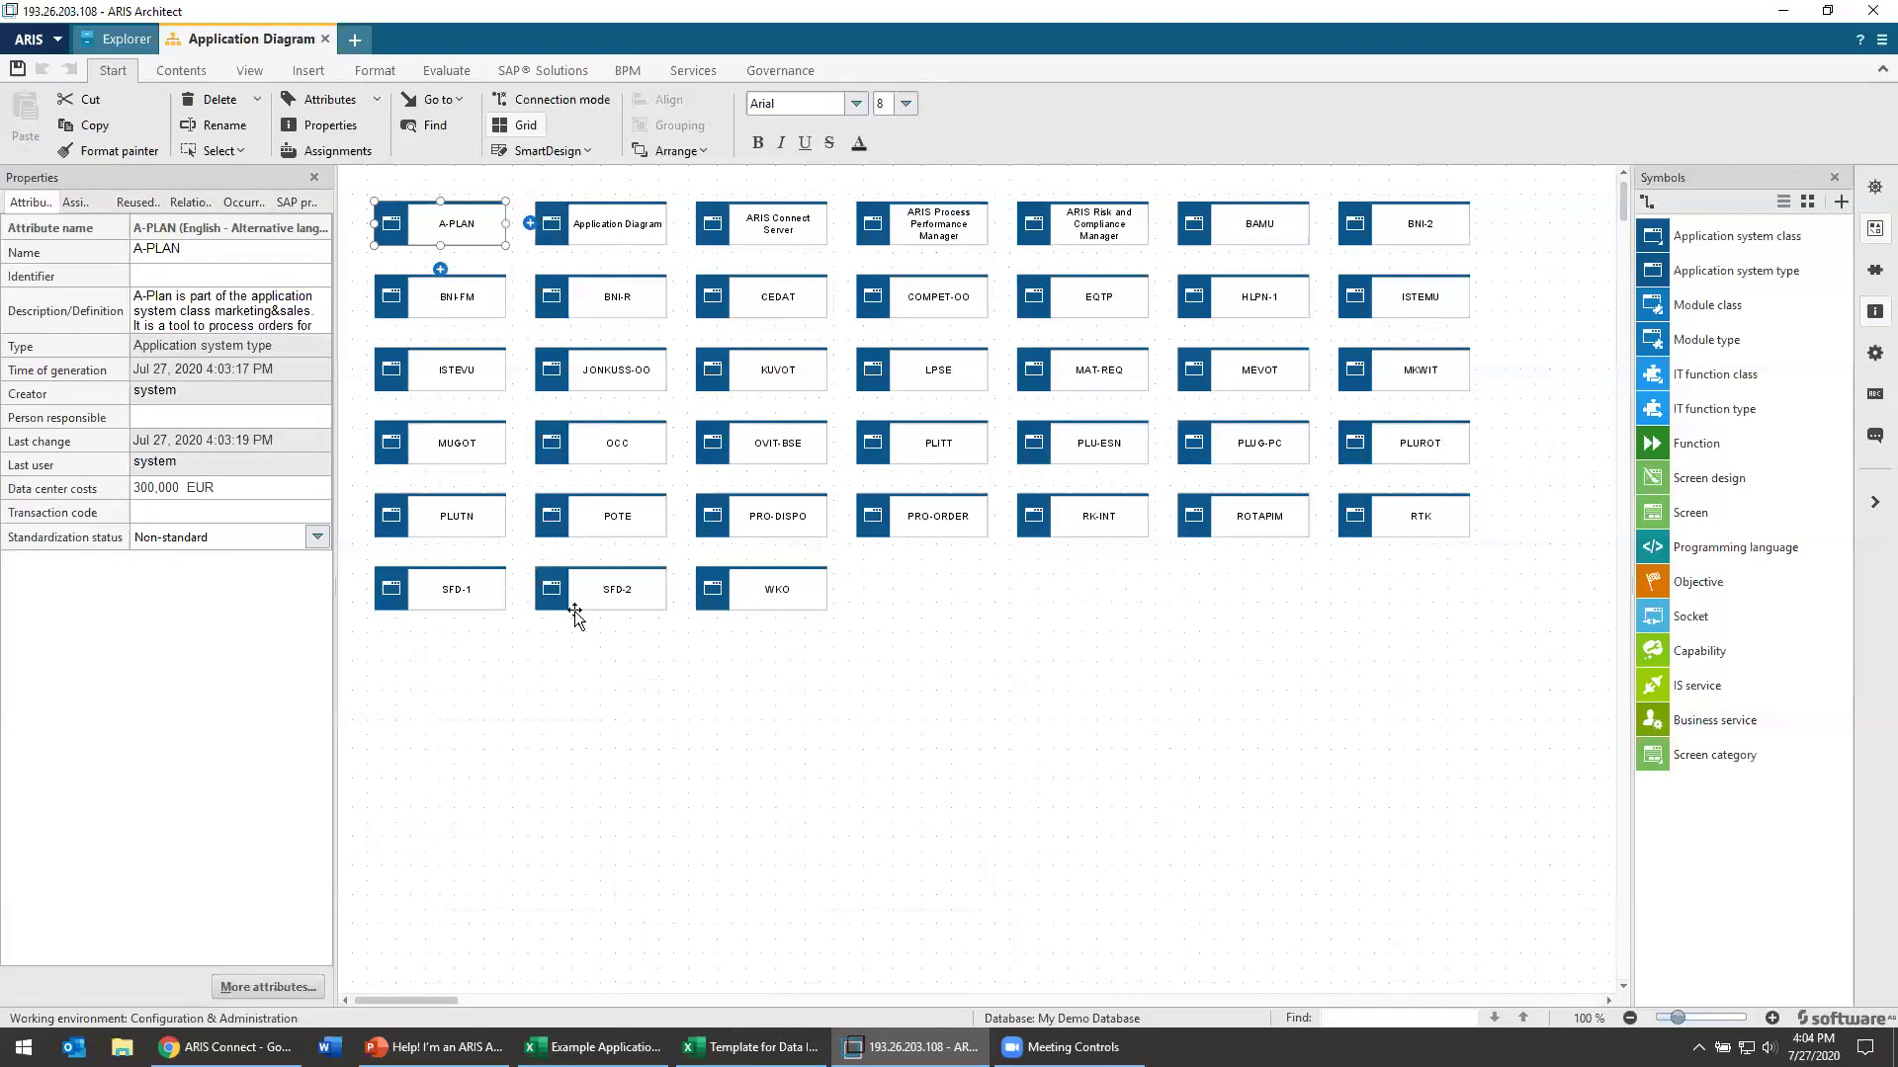
pyautogui.moveTo(575, 614)
pyautogui.click(560, 595)
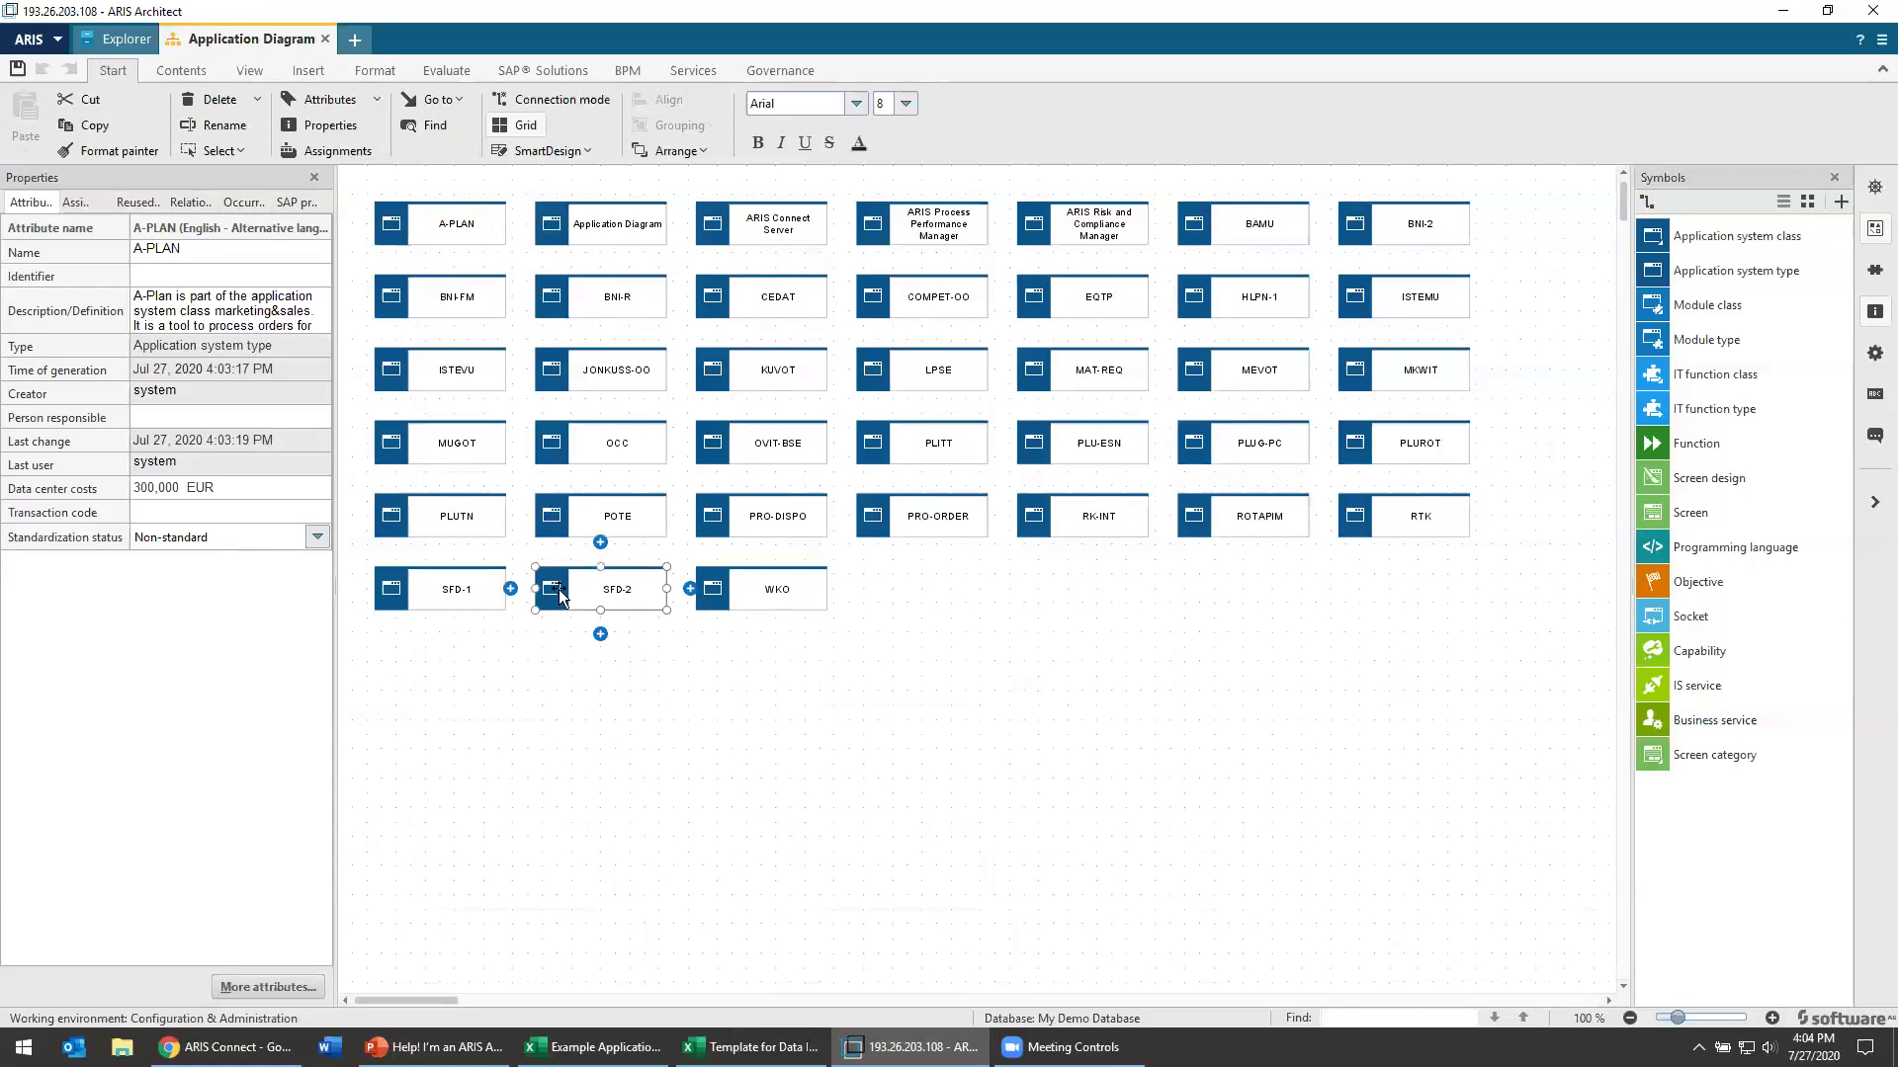